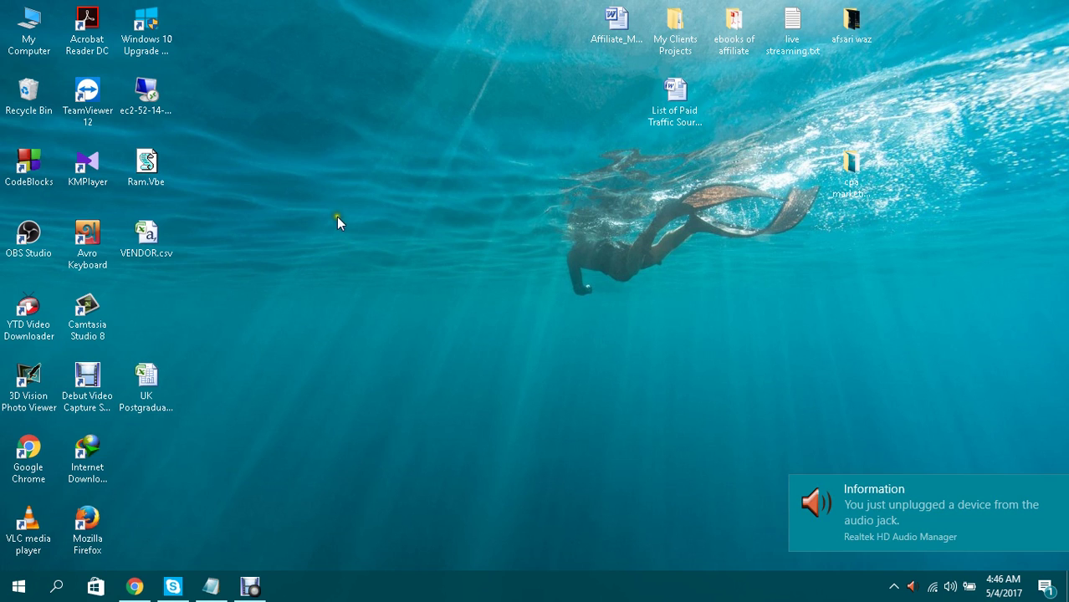
Refresh the Windows desktop four times from its right-click menu.
right_click(341, 209)
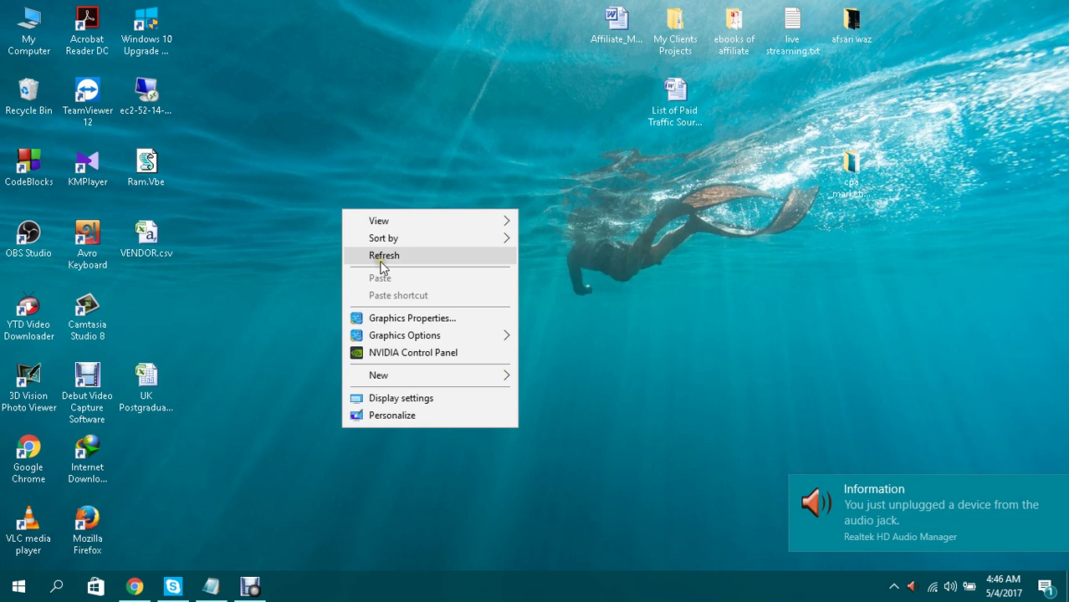
click(381, 256)
right_click(315, 164)
click(345, 210)
right_click(343, 209)
click(372, 260)
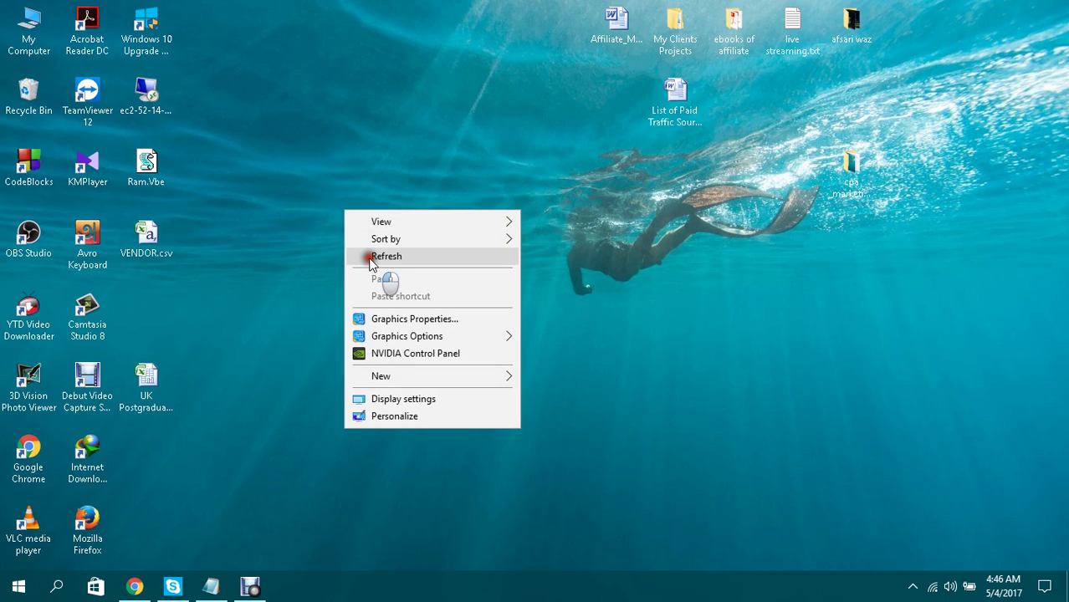
right_click(338, 199)
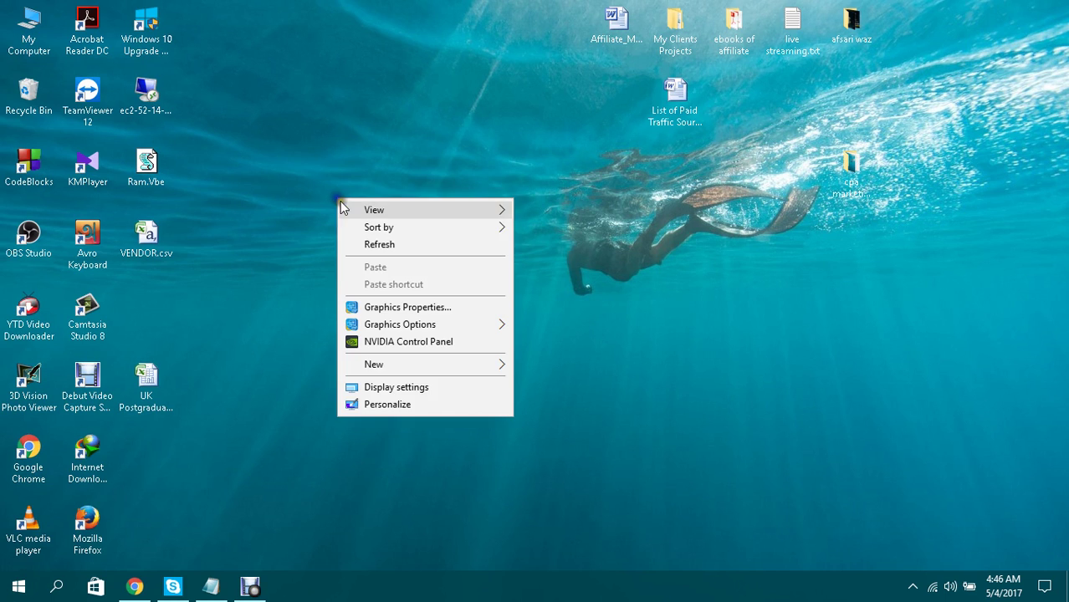
click(377, 241)
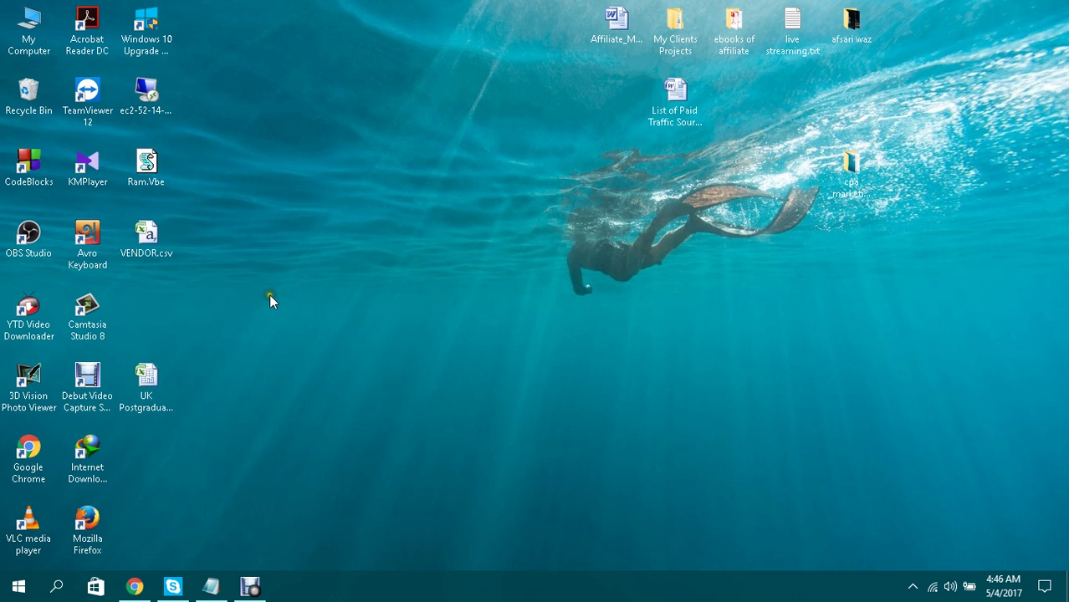
click(135, 588)
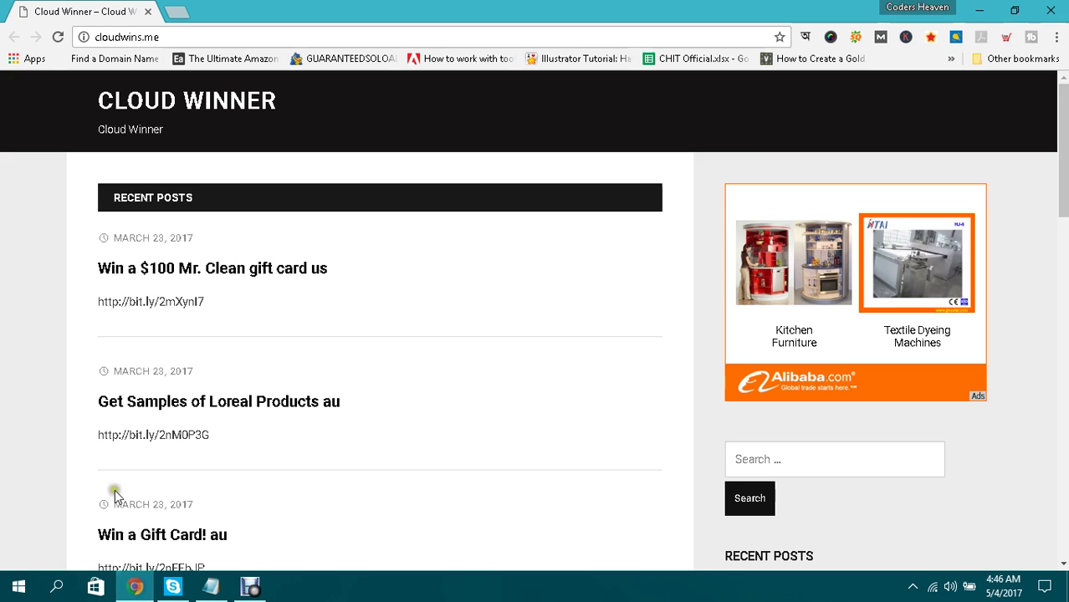
click(173, 8)
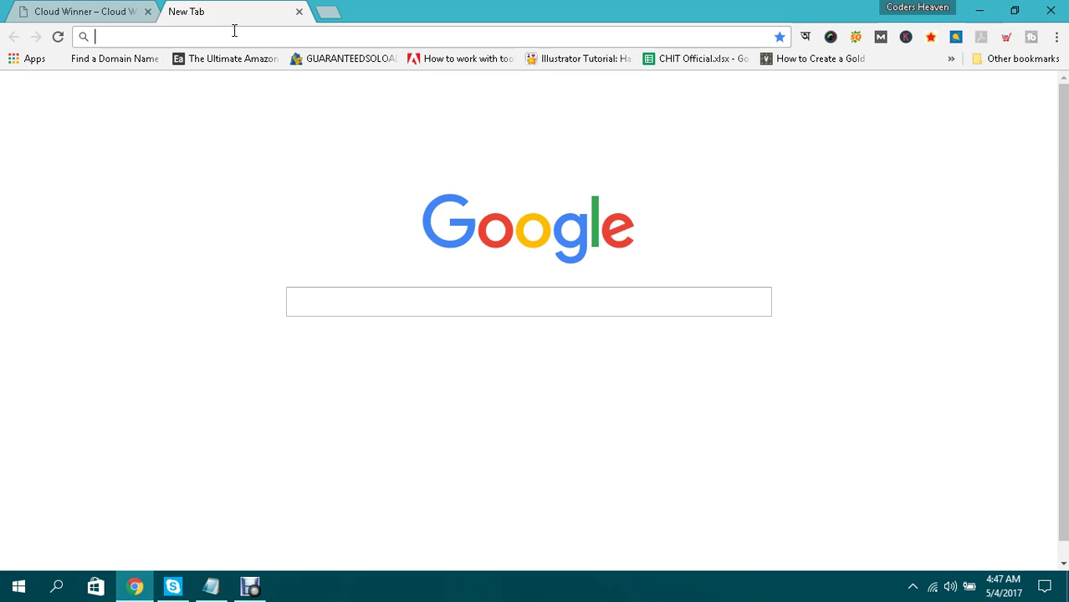
text(alibaba)
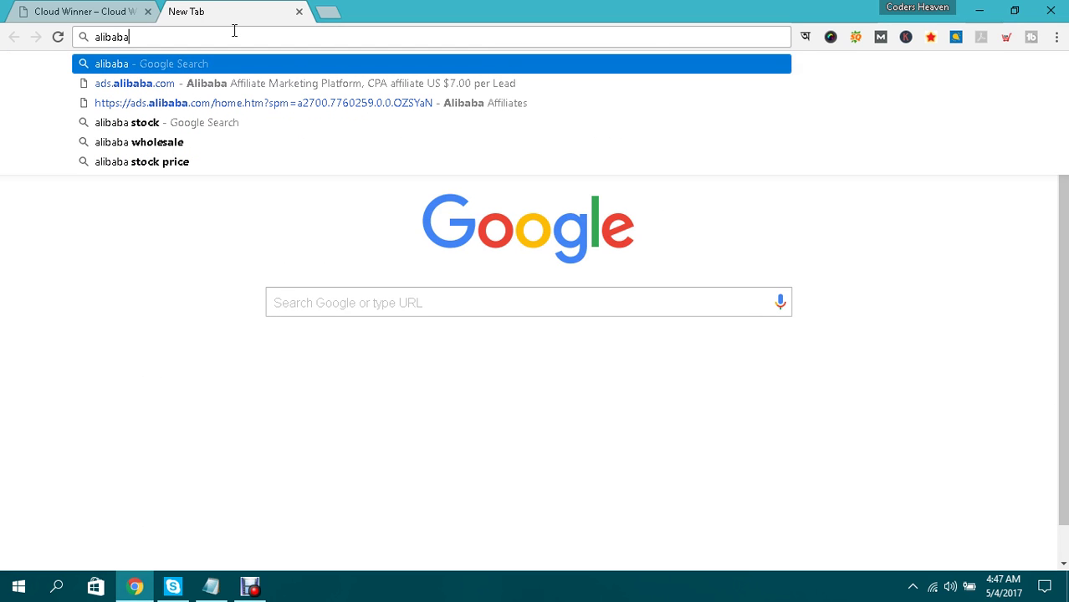
key(ctrl+Return)
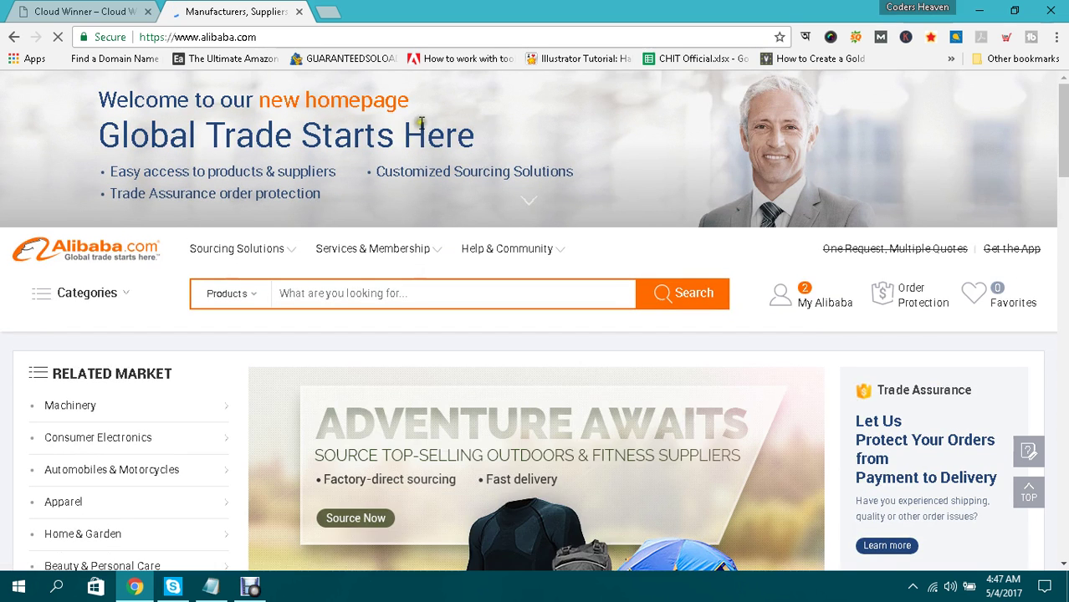
Scroll through the Alibaba homepage and block its Show notifications request.
scroll(592, 148, down, 3)
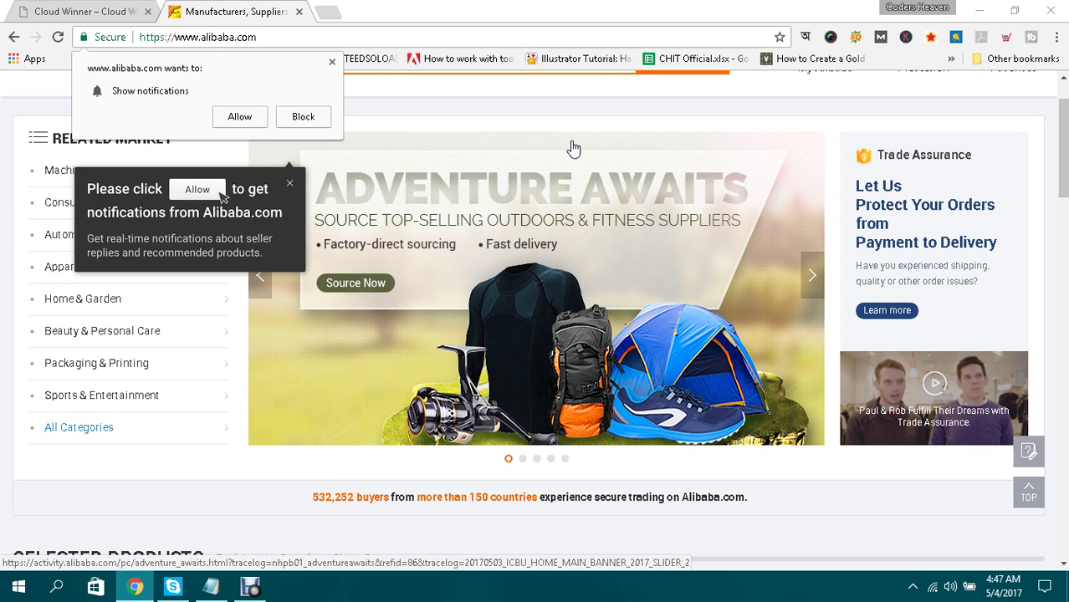
scroll(479, 171, down, 4)
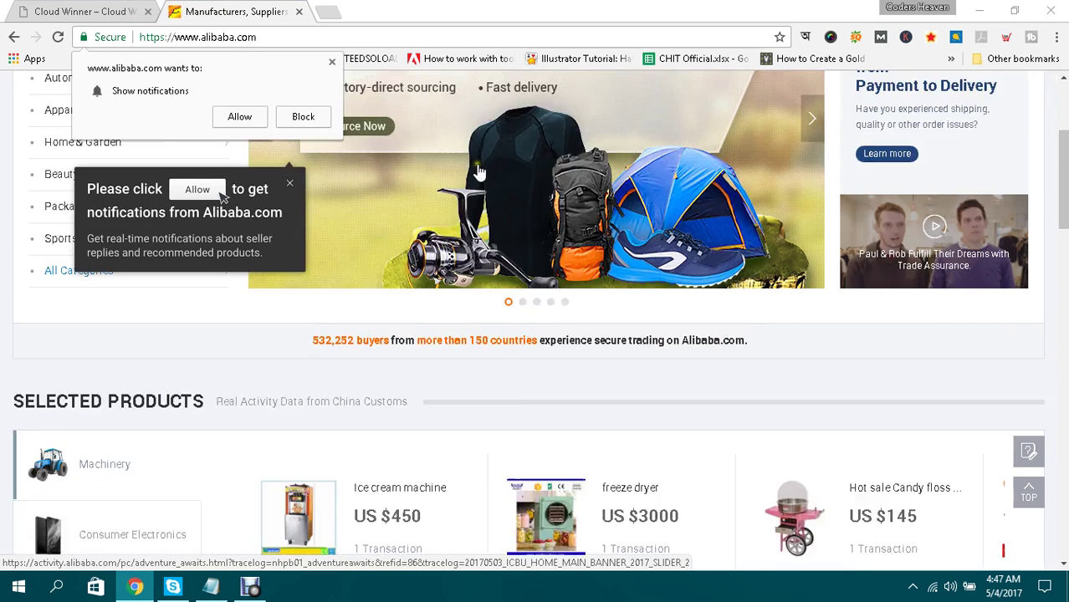
scroll(479, 171, down, 1)
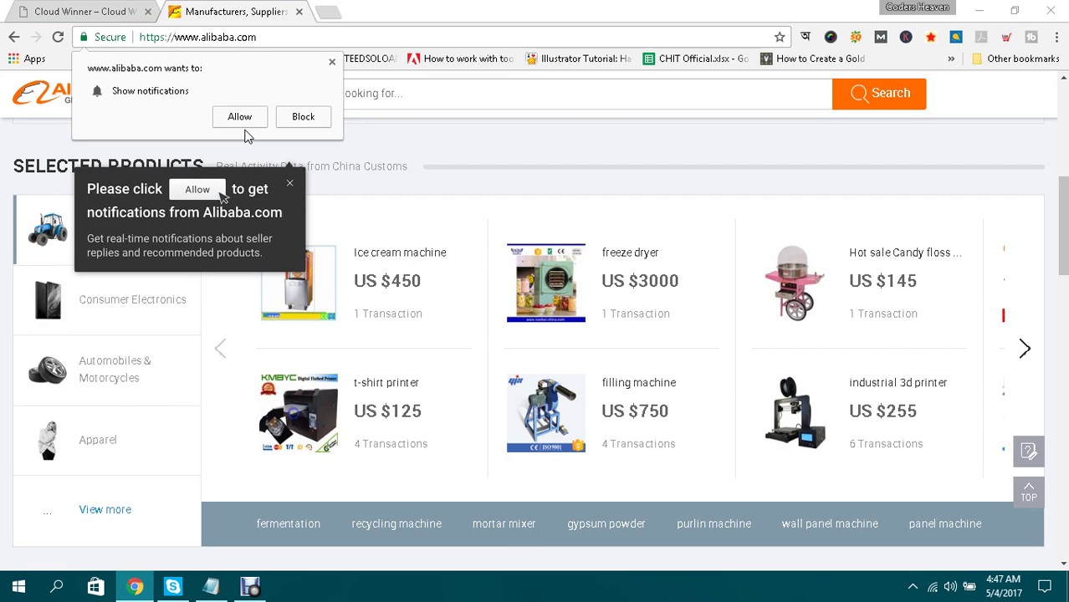
scroll(588, 172, down, 5)
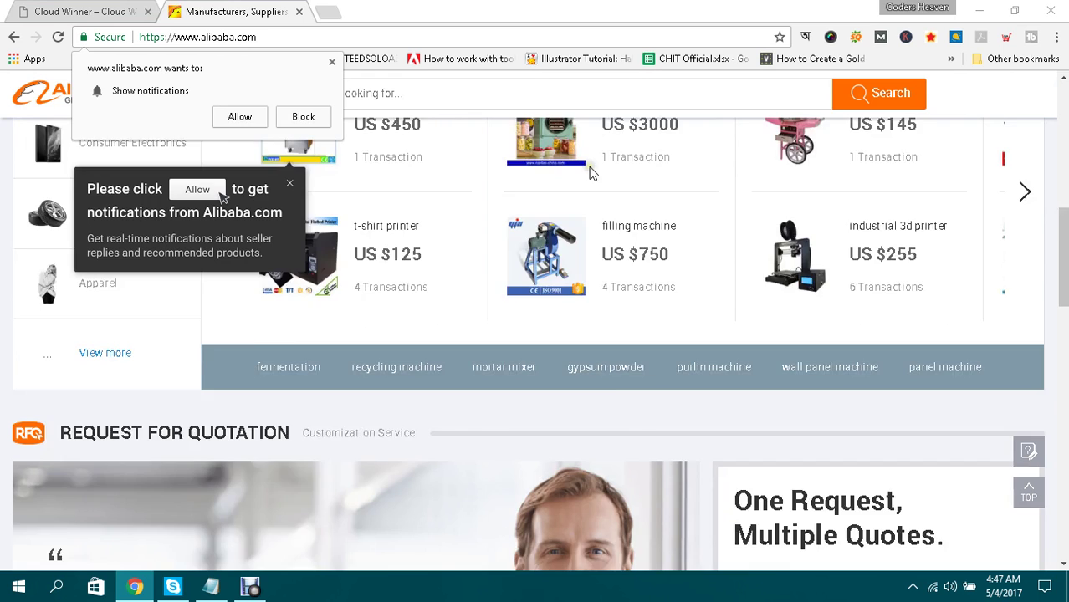
scroll(590, 171, up, 5)
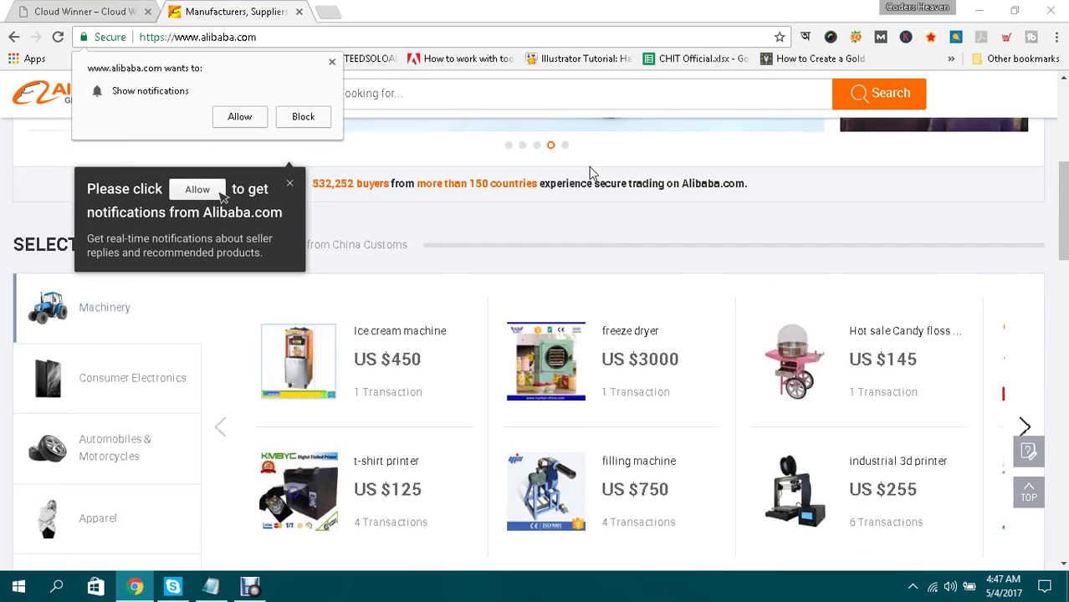
scroll(591, 171, up, 5)
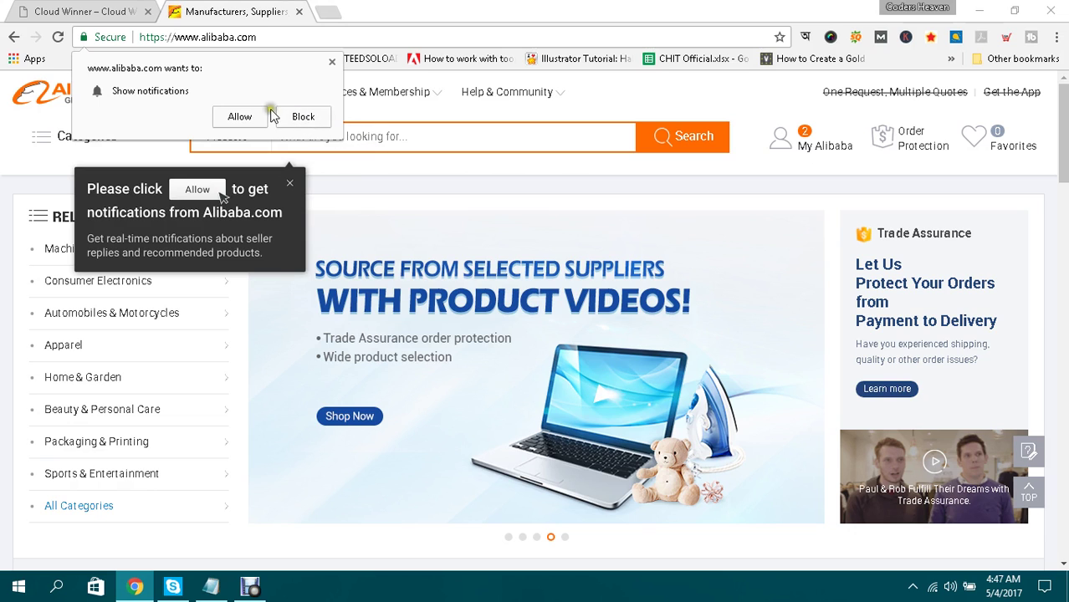
click(331, 62)
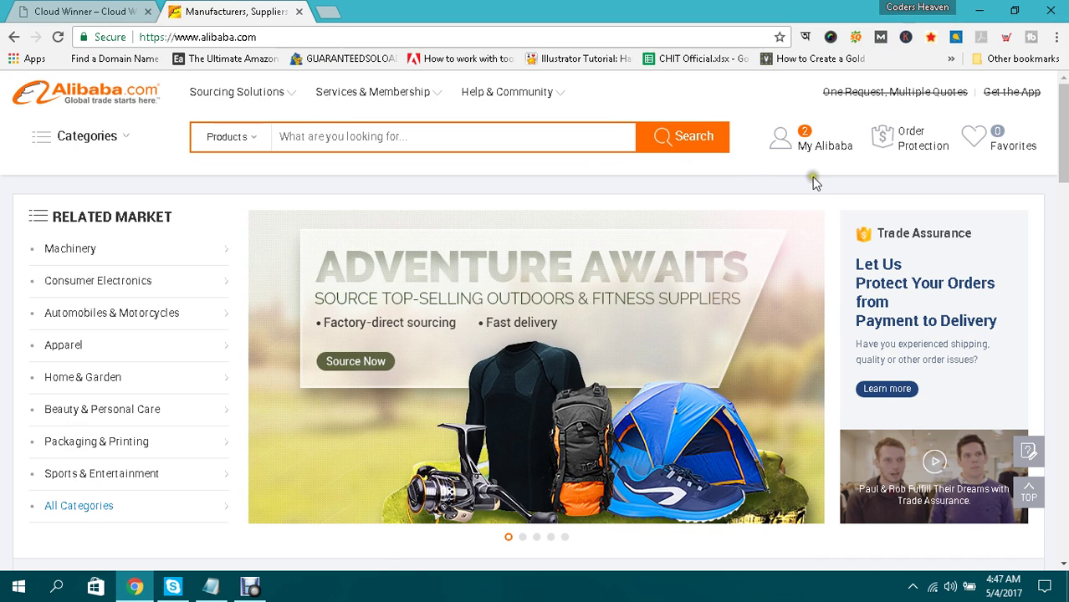
Browse the featured products and top suppliers, then return toward the page top.
scroll(814, 180, down, 5)
scroll(816, 184, down, 5)
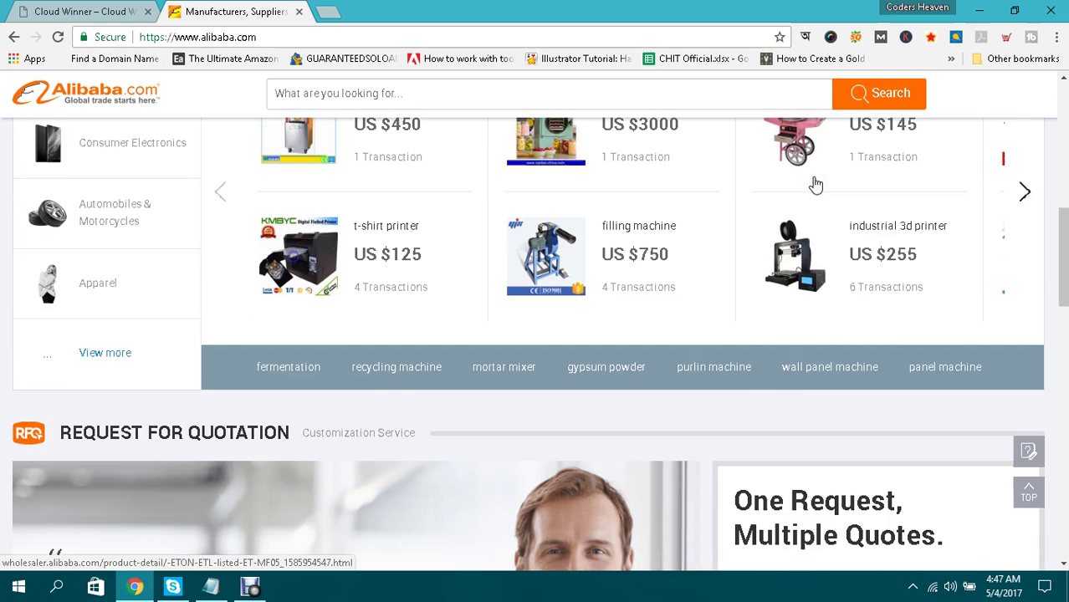
scroll(816, 184, down, 3)
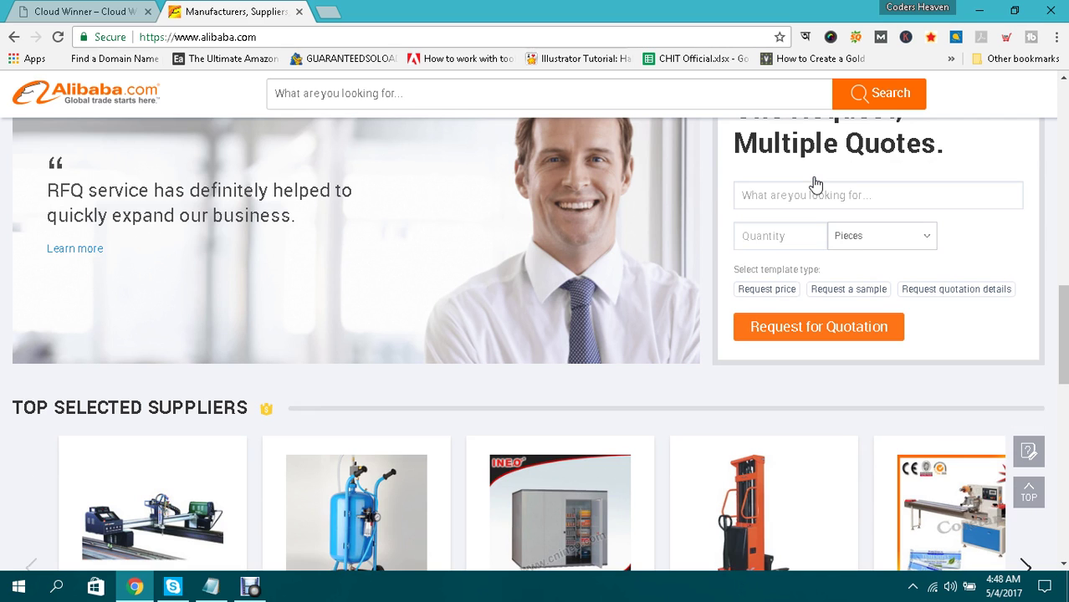
scroll(815, 185, down, 4)
scroll(816, 184, up, 1)
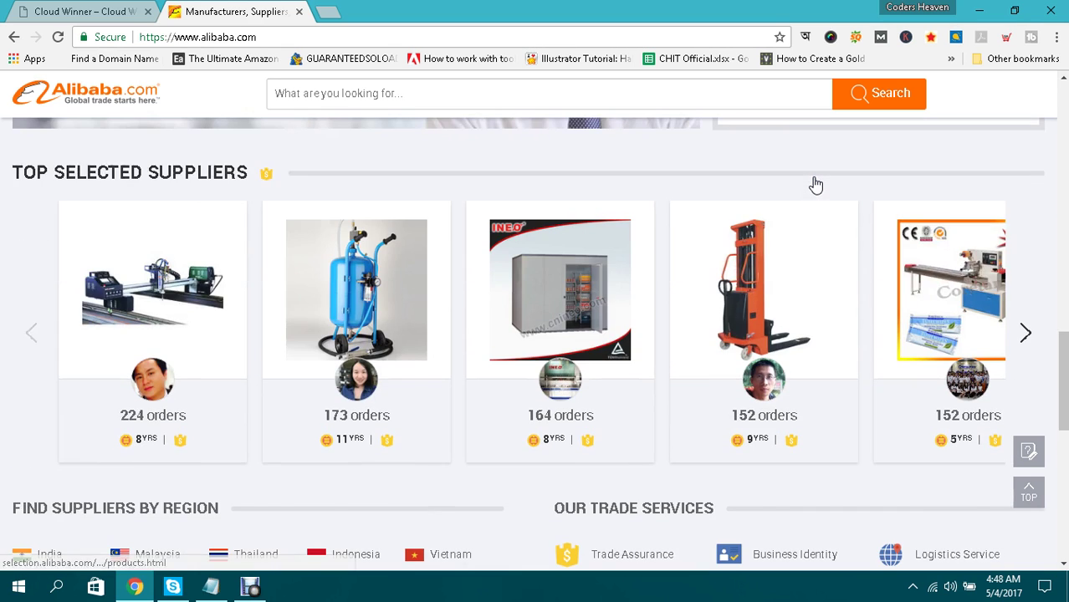
scroll(815, 184, down, 5)
scroll(815, 184, up, 7)
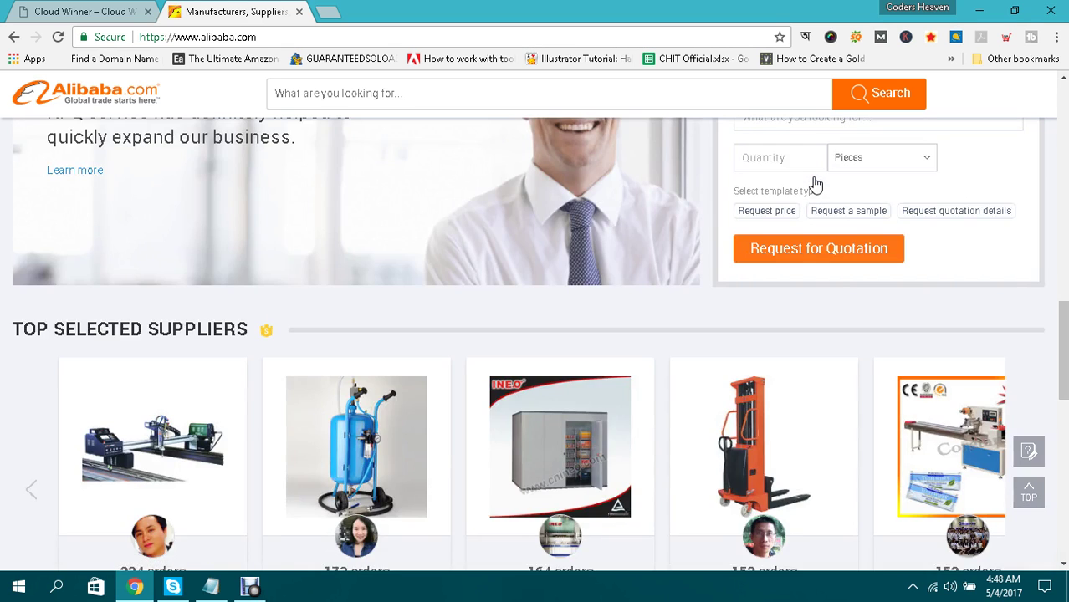
scroll(815, 184, up, 6)
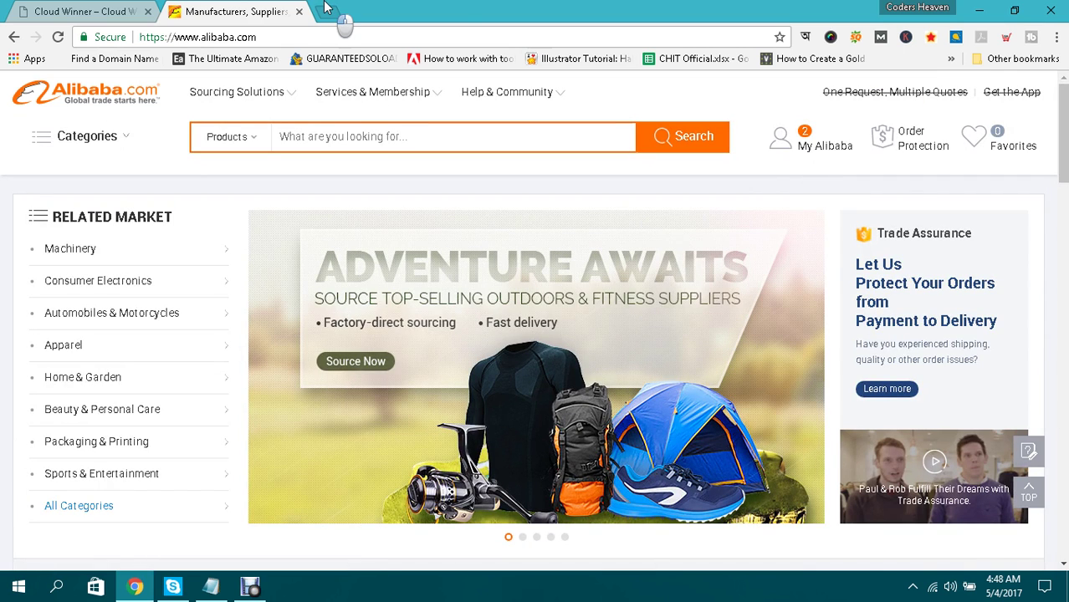
Load the Alibaba Affiliates site at ads.alibaba.com in a third tab.
click(325, 6)
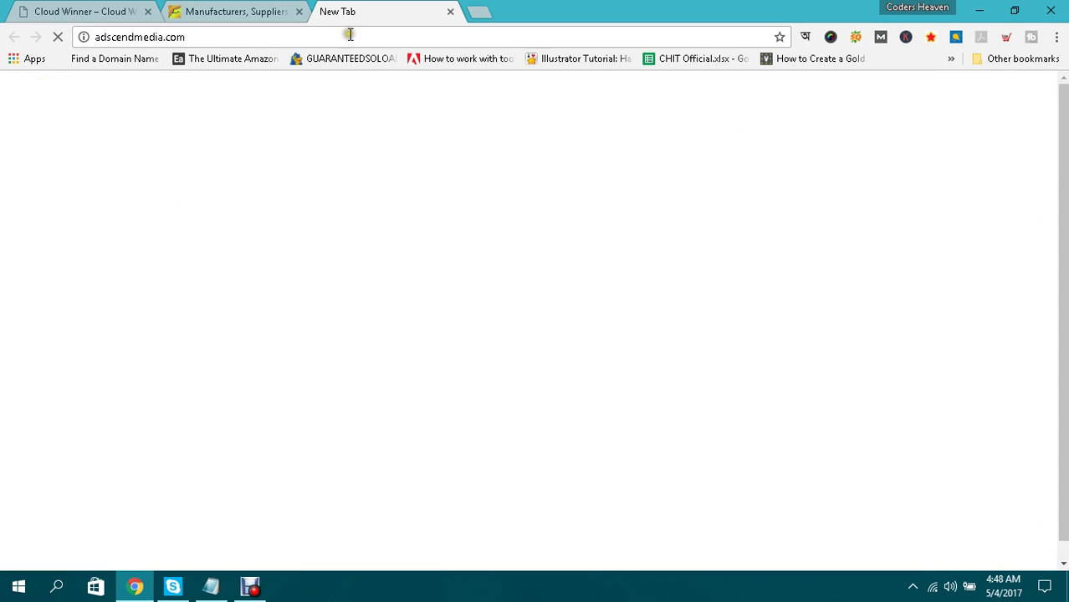
click(350, 35)
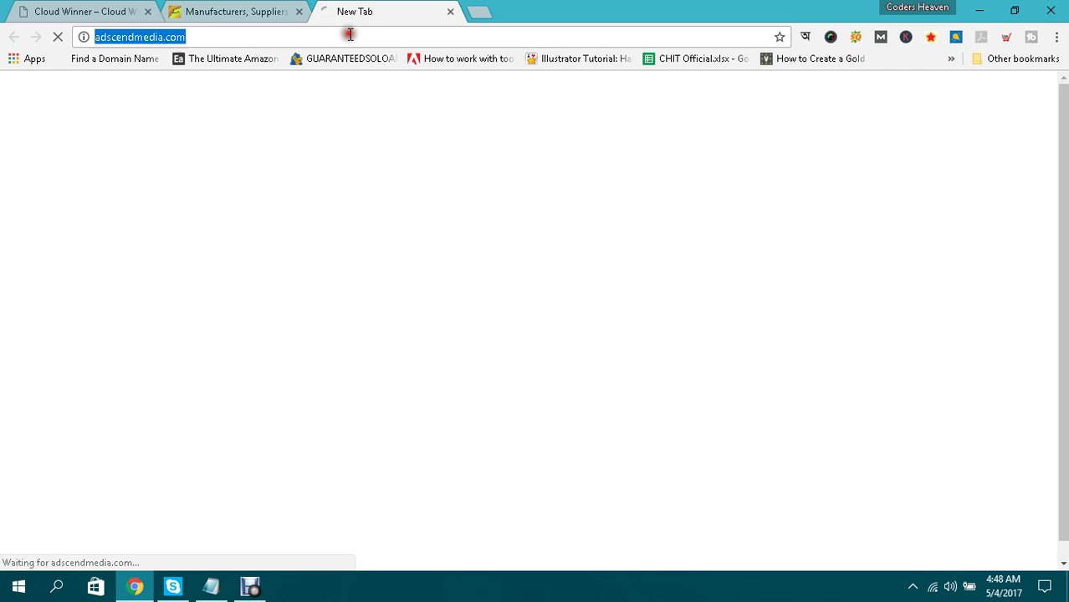
text(ads.)
key(Return)
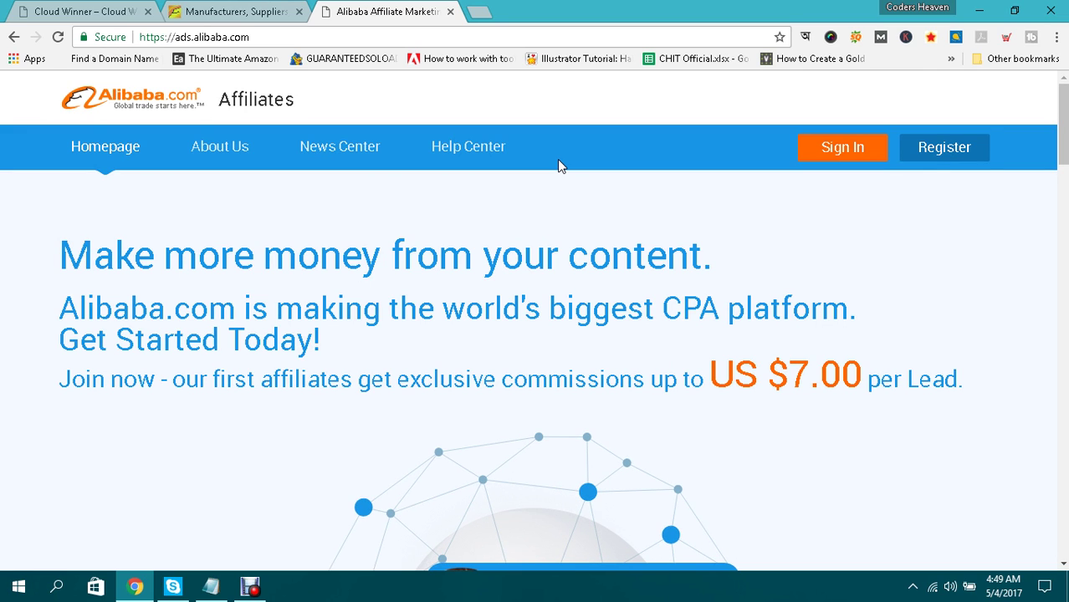
drag(789, 376, 864, 378)
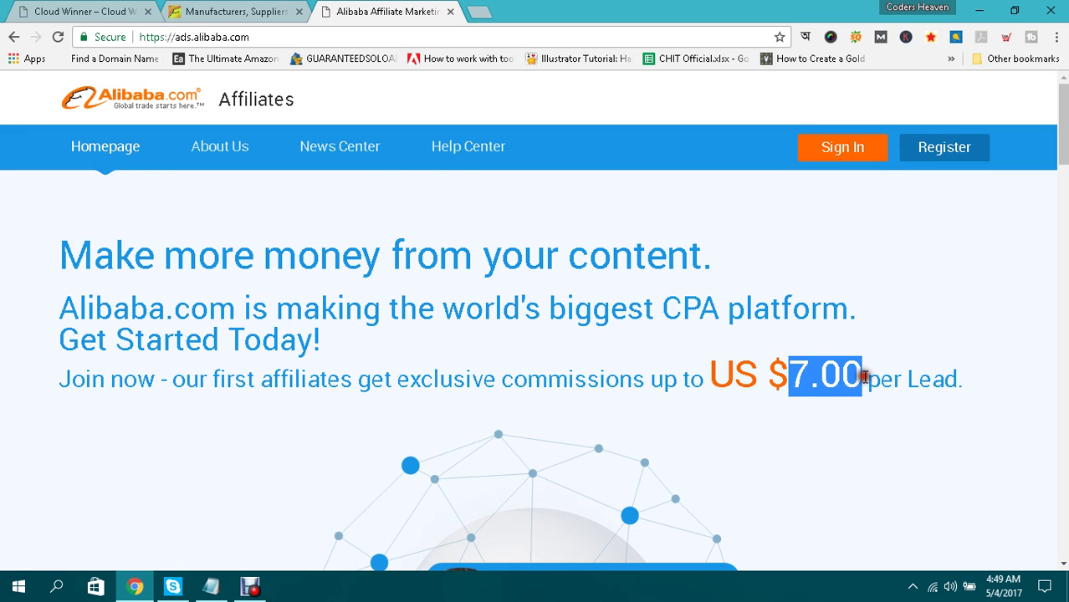
click(864, 378)
drag(790, 377, 864, 365)
click(859, 360)
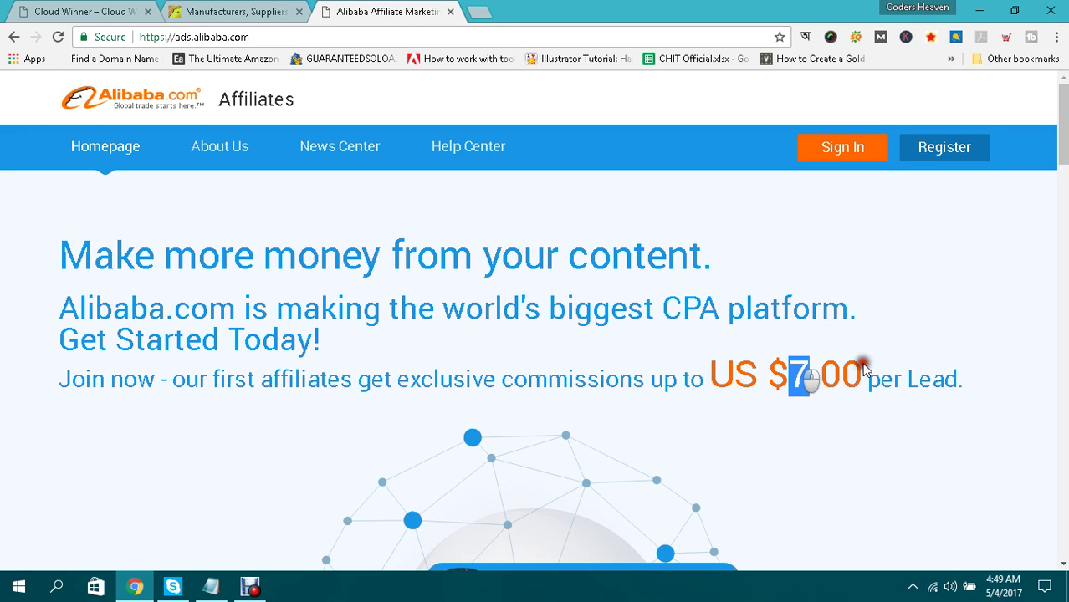
click(768, 341)
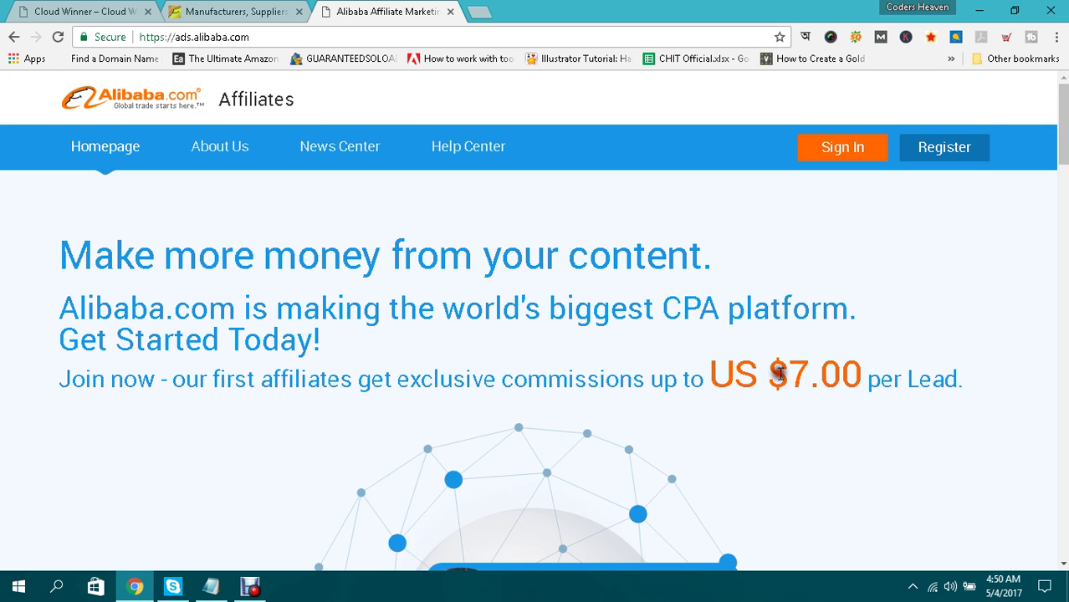
Go back to the Alibaba.com homepage tab and scroll down to the Selected Products listings.
click(236, 10)
mouse_move(619, 184)
scroll(623, 184, down, 10)
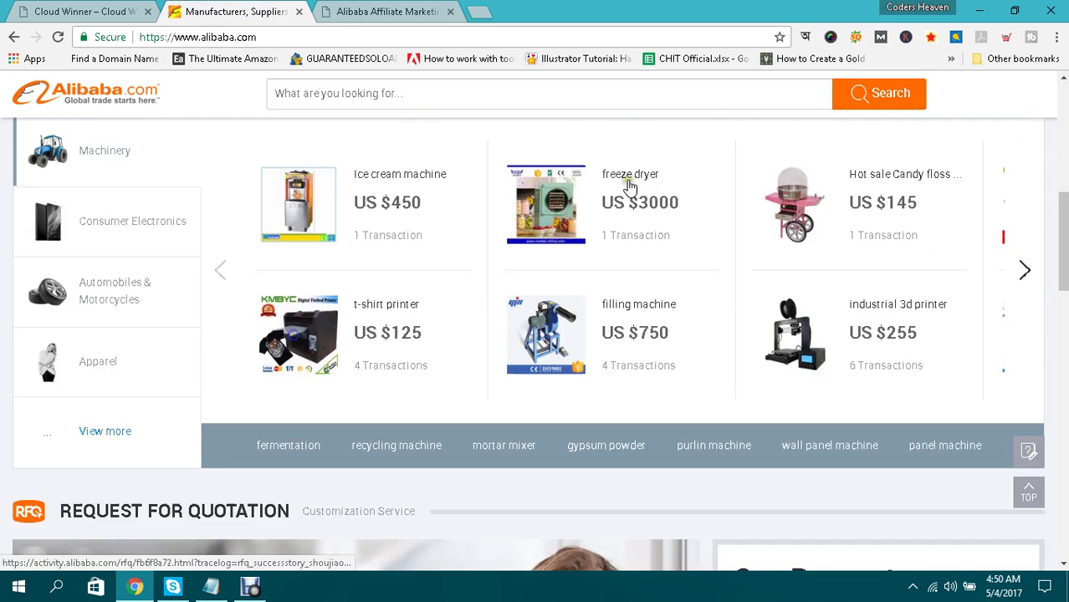
scroll(629, 186, down, 10)
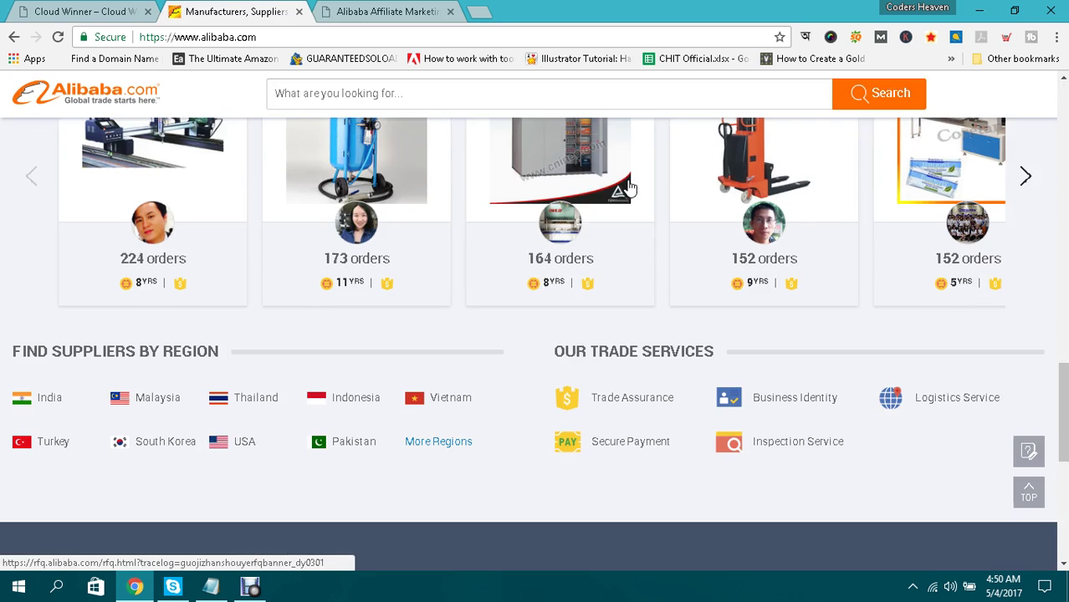
scroll(629, 186, up, 20)
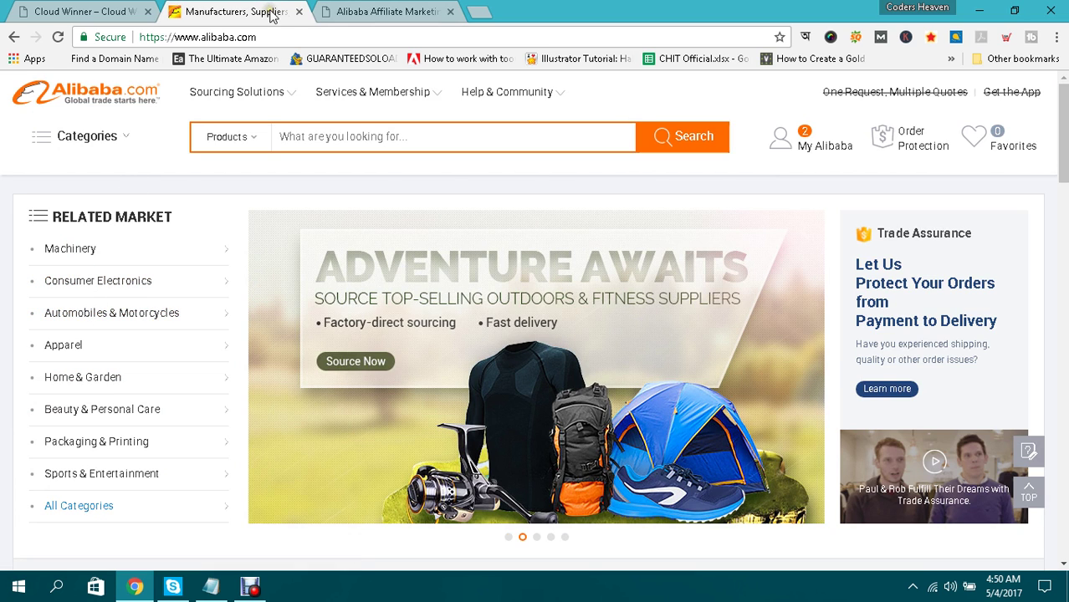
click(374, 10)
key(ctrl+shift+Tab)
scroll(143, 351, down, 3)
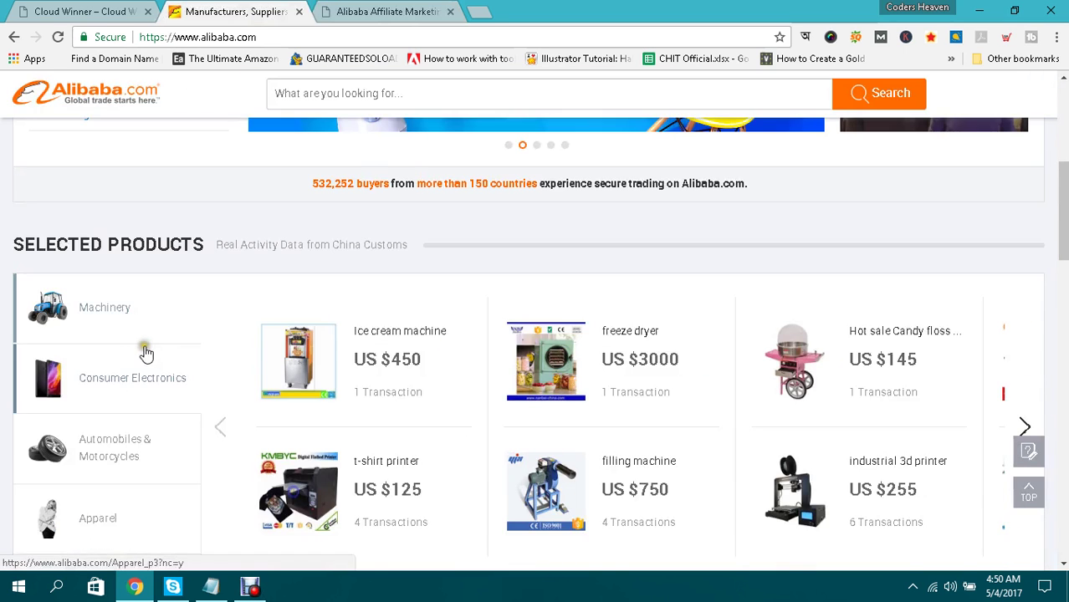
scroll(332, 332, down, 2)
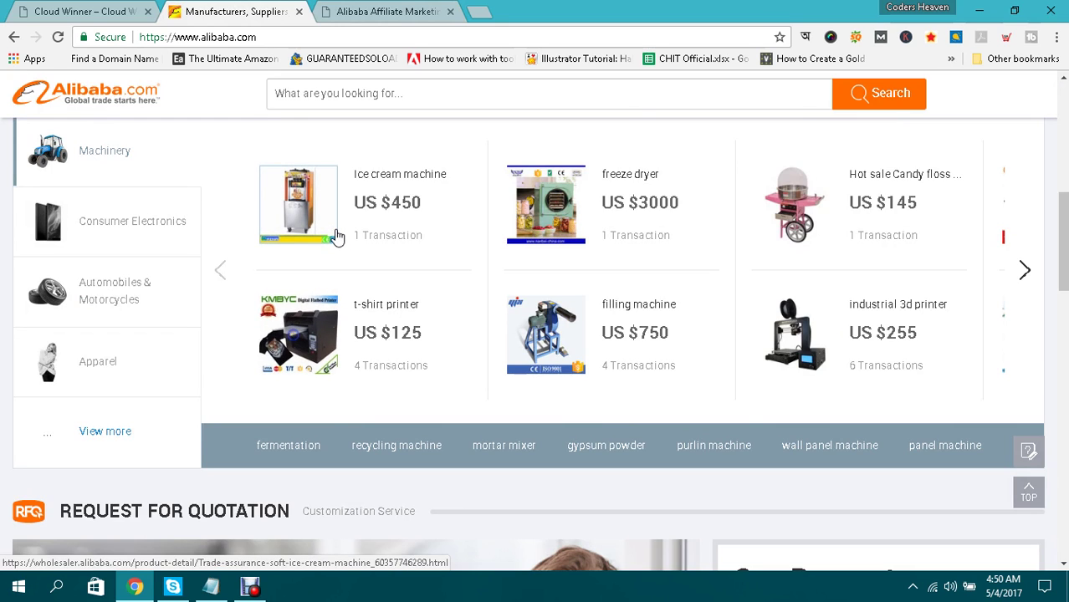
Launch Notepad from the Windows taskbar search.
click(56, 591)
text(not)
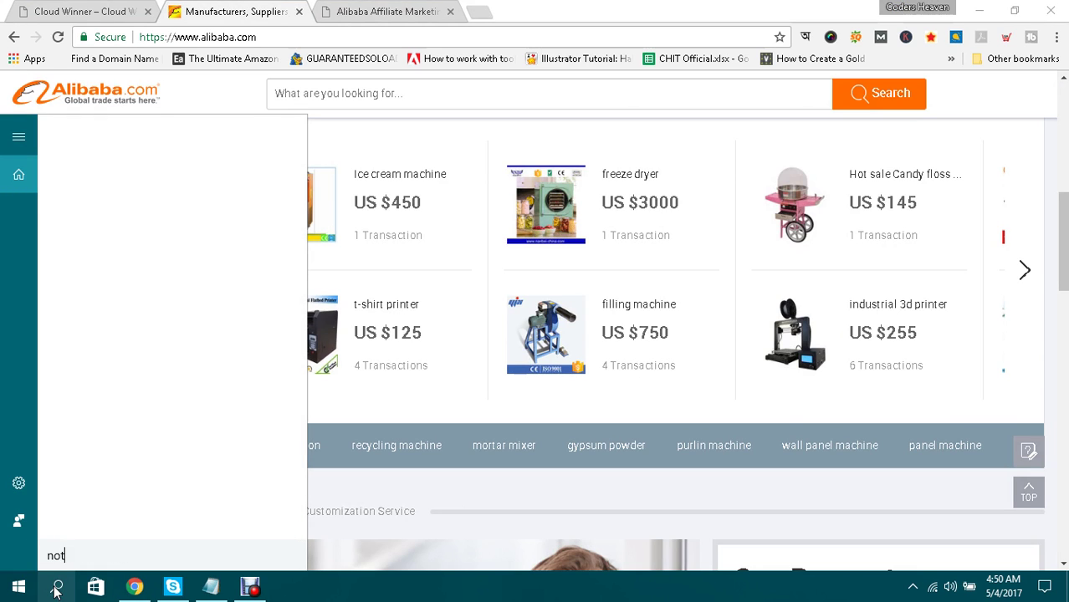
key(Return)
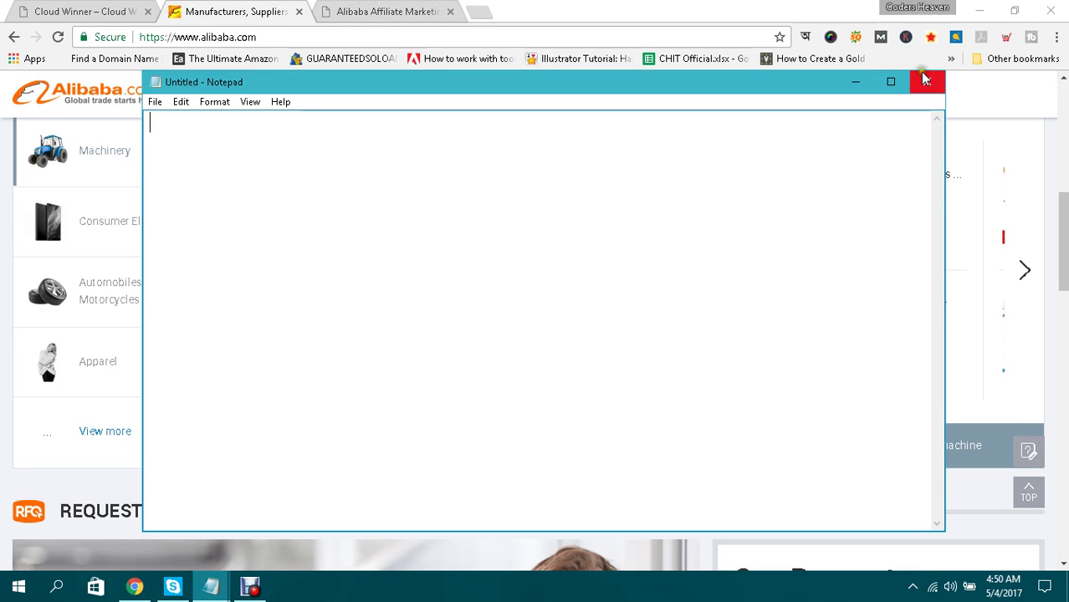
Write 'CPA = Cost Per Action Marketing' in the blank note.
text(CP)
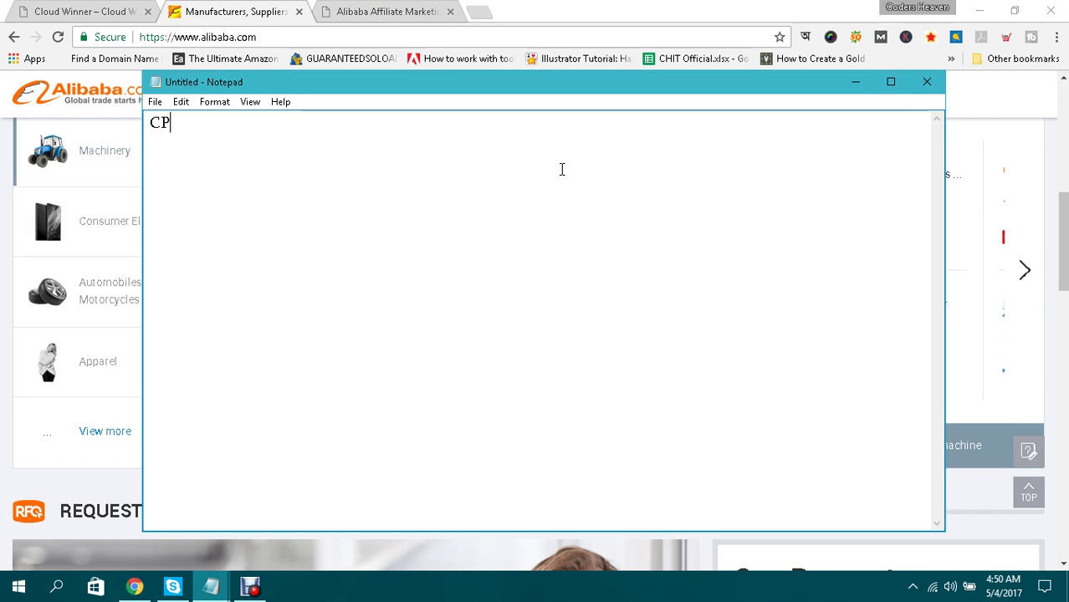
text(A = Cs)
key(BackSpace)
text(ost Per Action)
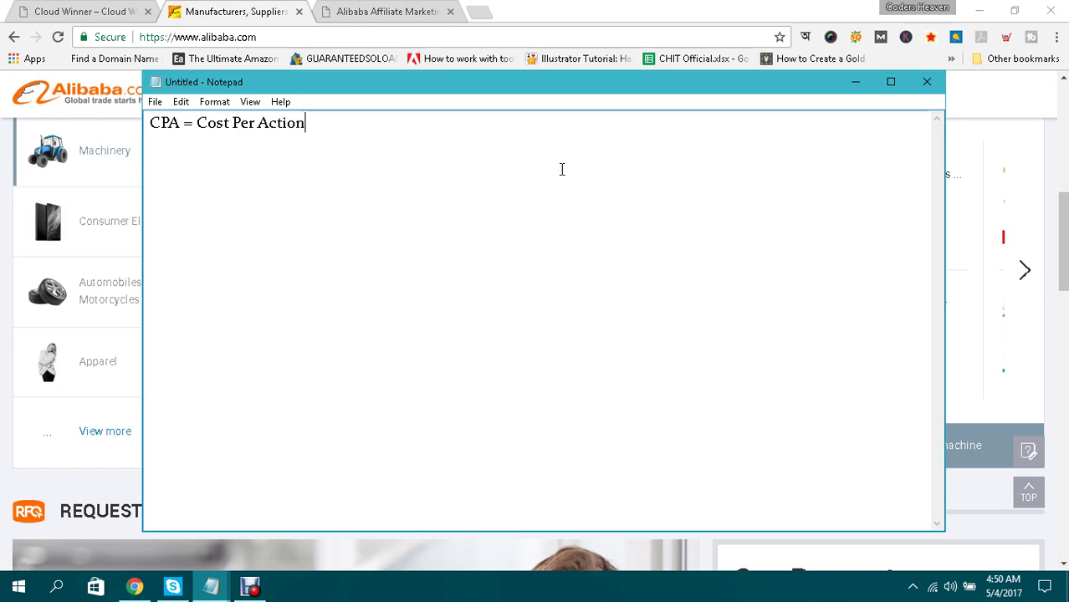
text( Marketing)
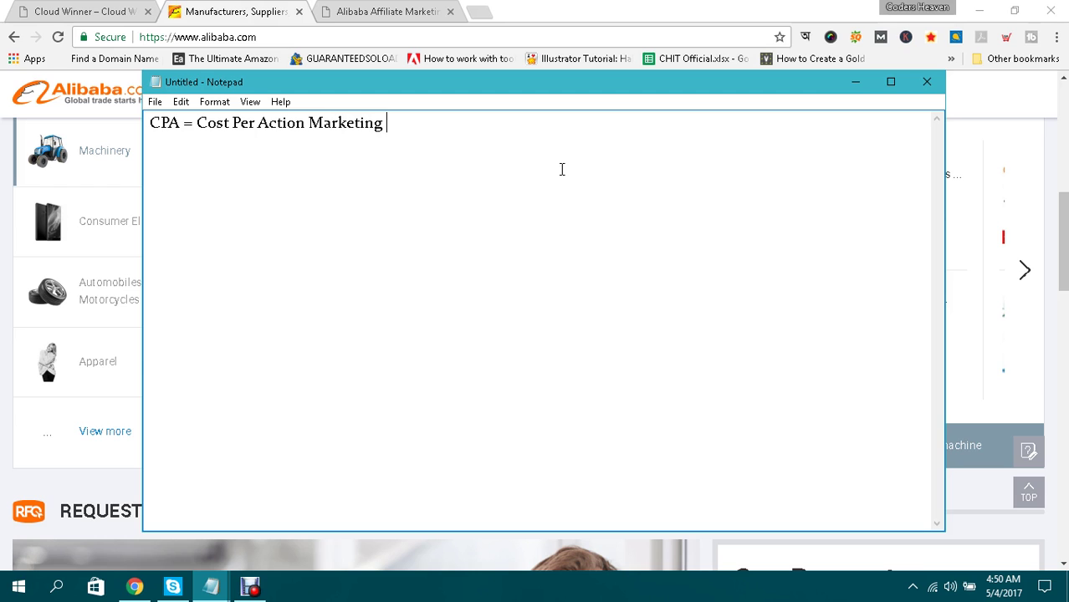
click(247, 9)
Scroll the homepage and open Selected Products' 'View more' page in a new tab.
scroll(152, 240, up, 1)
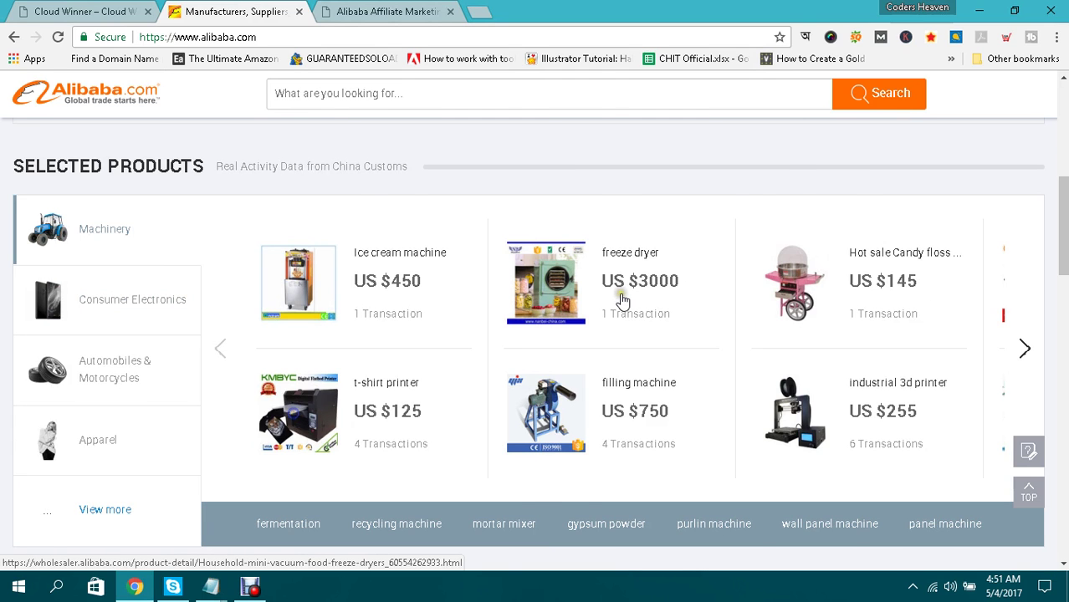
scroll(621, 299, down, 6)
scroll(623, 301, down, 1)
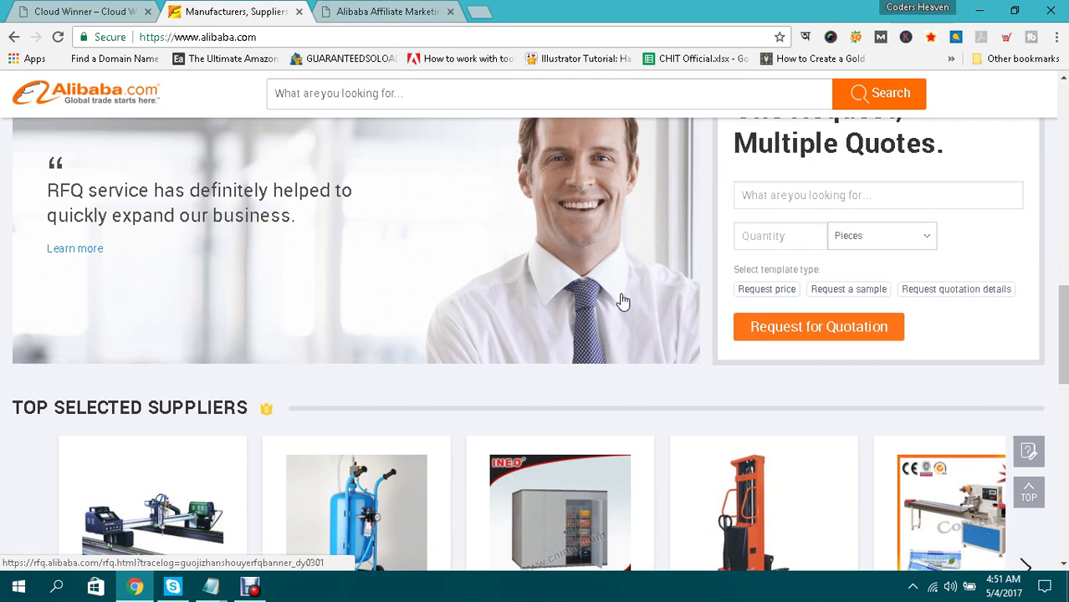
scroll(622, 301, down, 6)
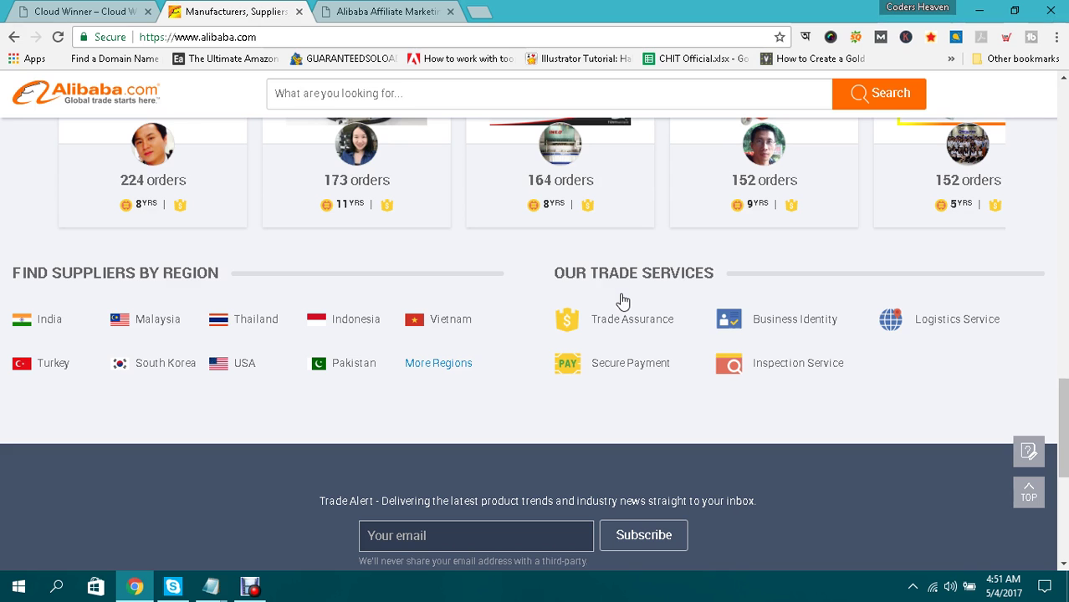
scroll(630, 242, up, 10)
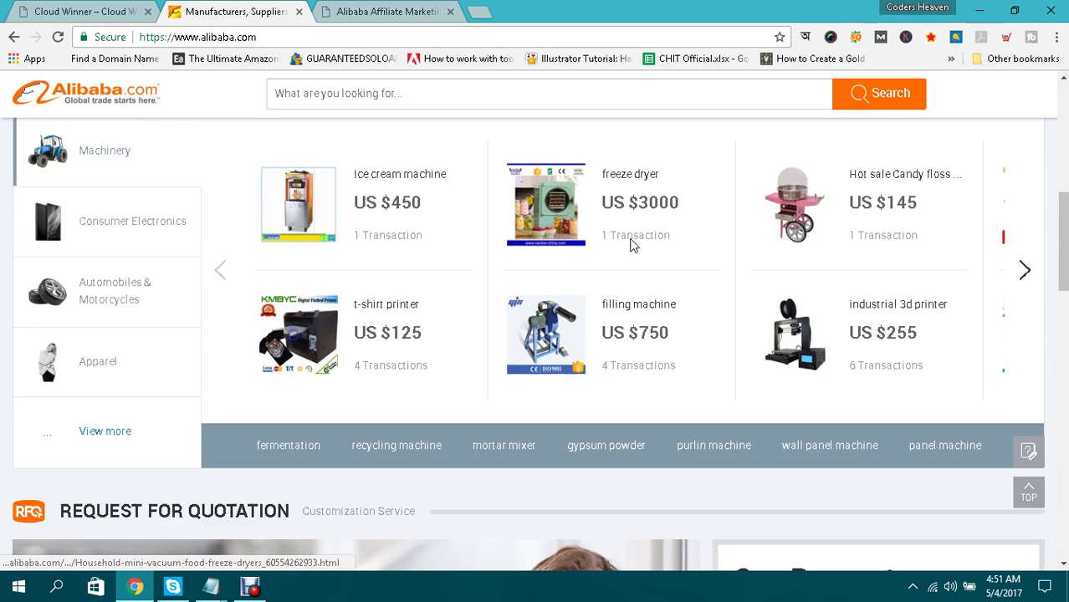
click(585, 265)
scroll(185, 281, up, 2)
scroll(185, 281, down, 2)
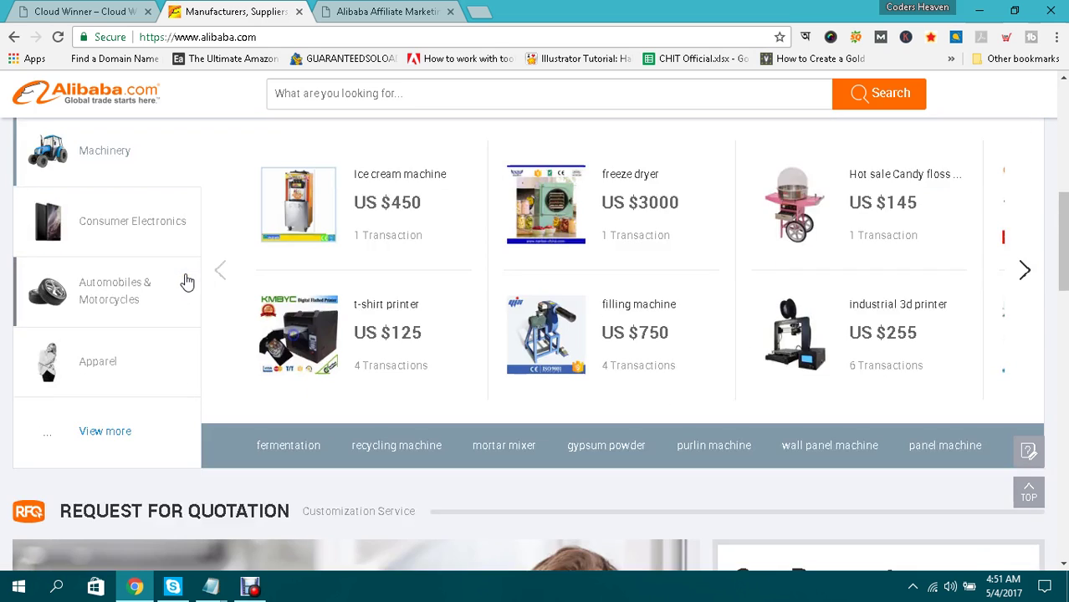
click(90, 432)
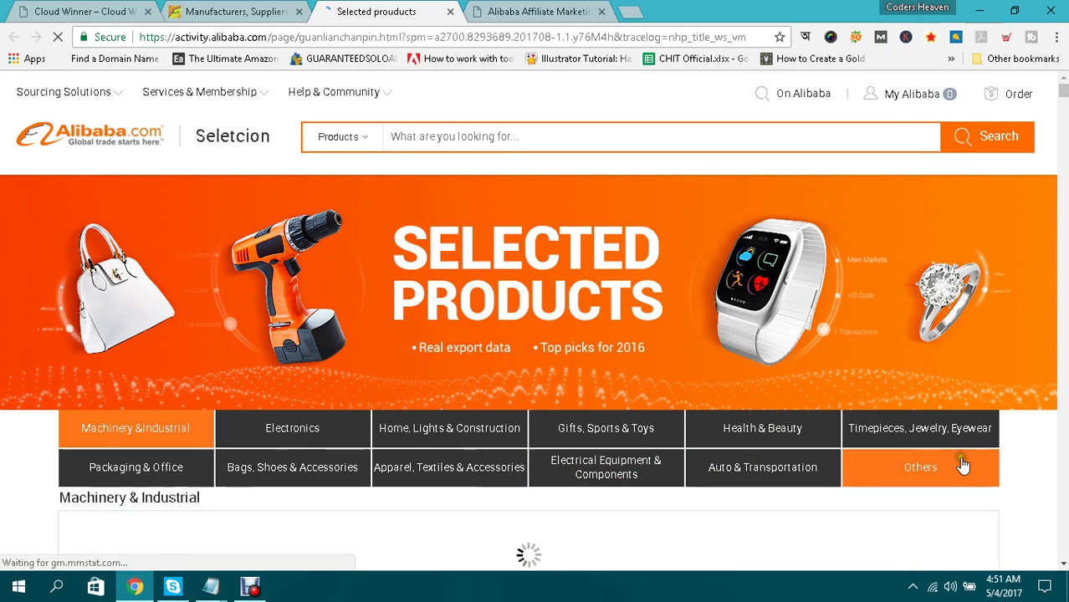
click(297, 431)
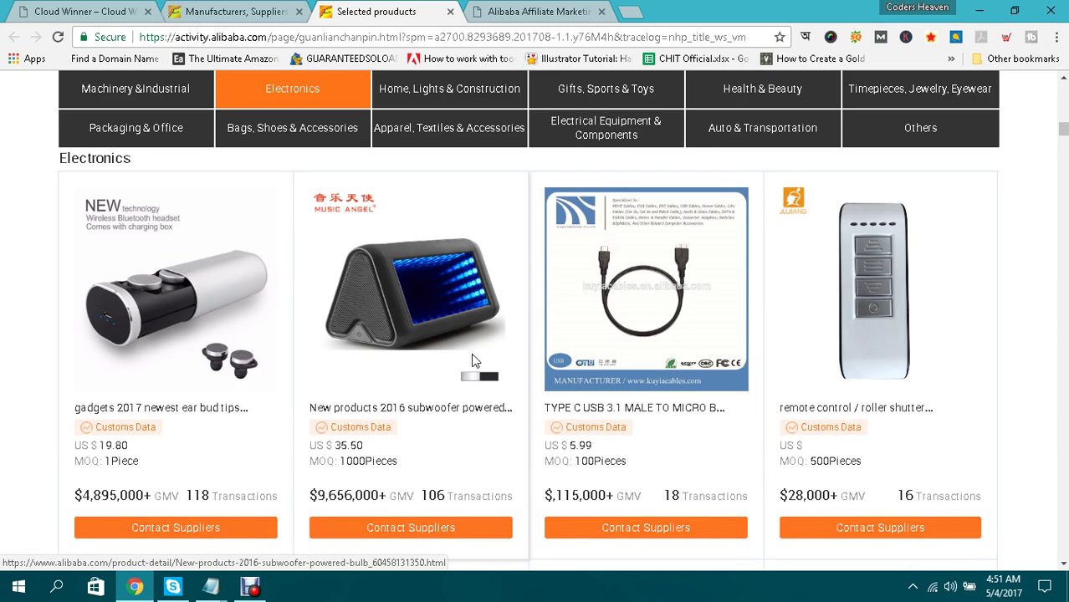
scroll(544, 328, down, 5)
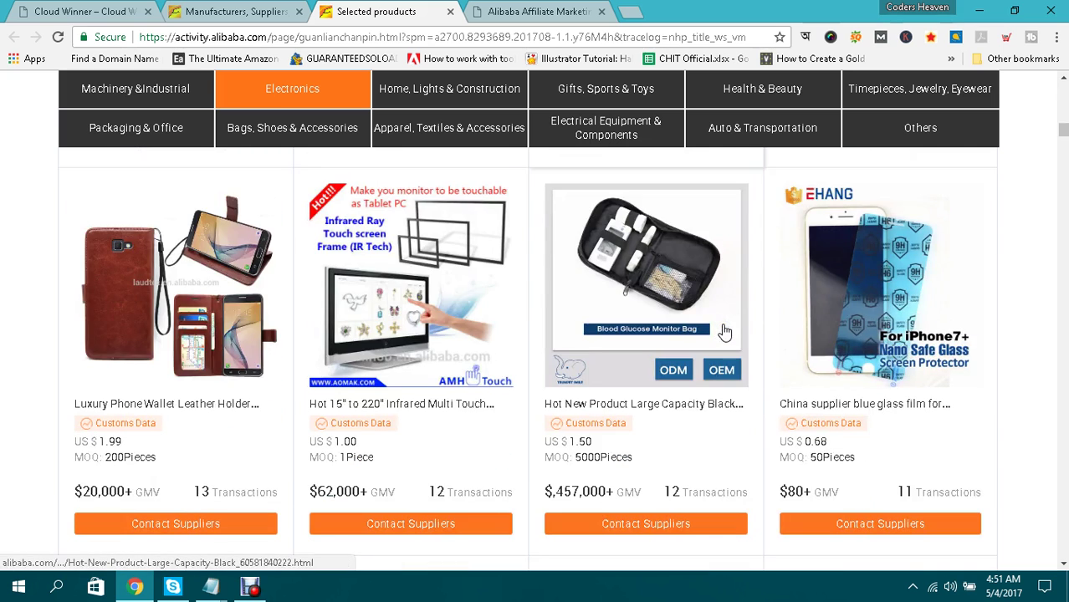
scroll(725, 332, down, 3)
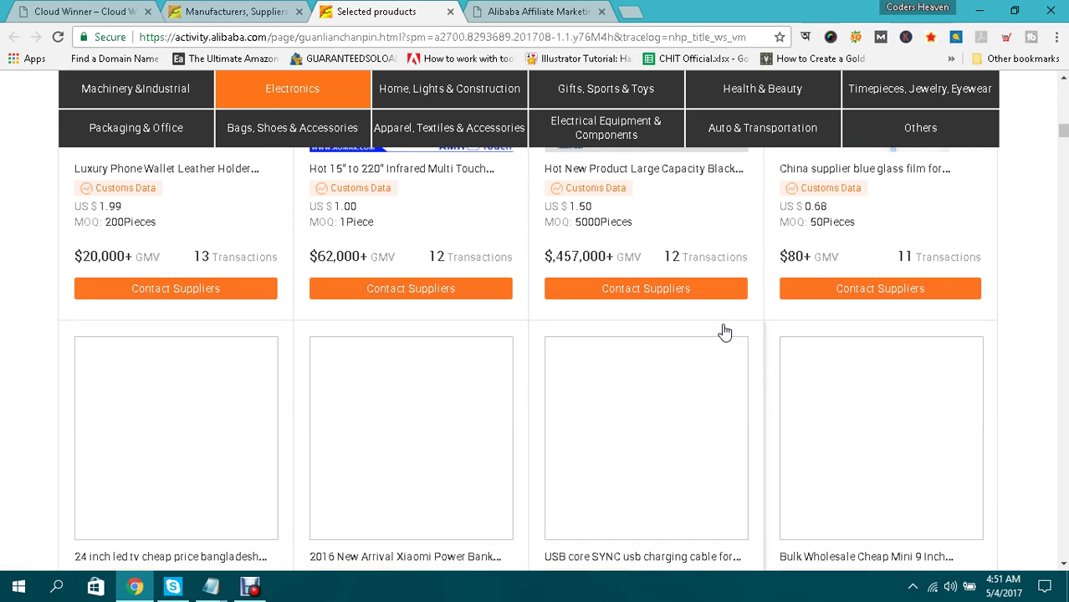
scroll(724, 332, down, 2)
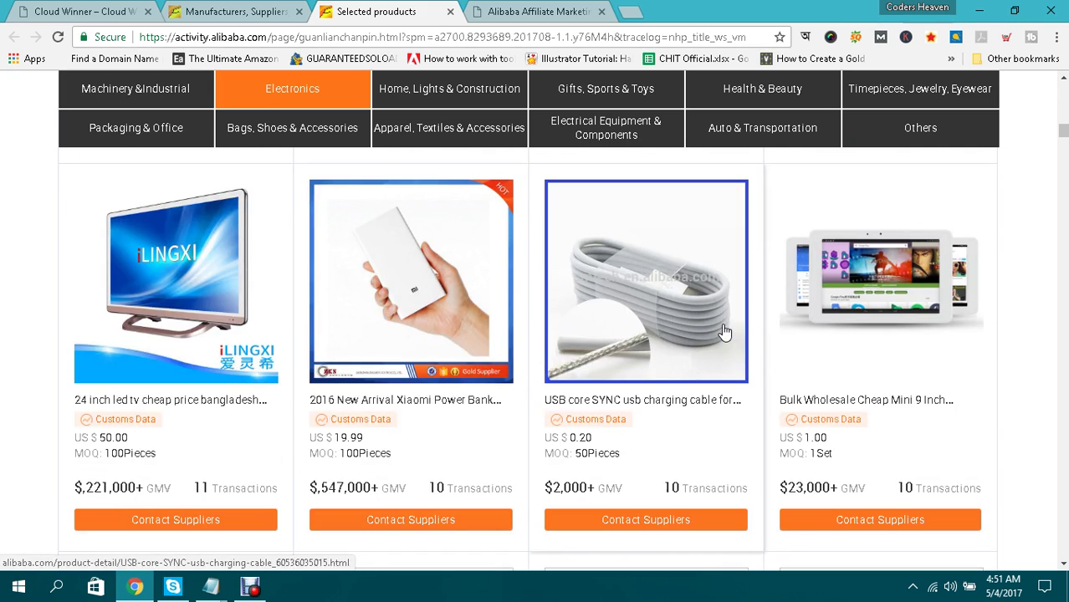
scroll(725, 332, down, 4)
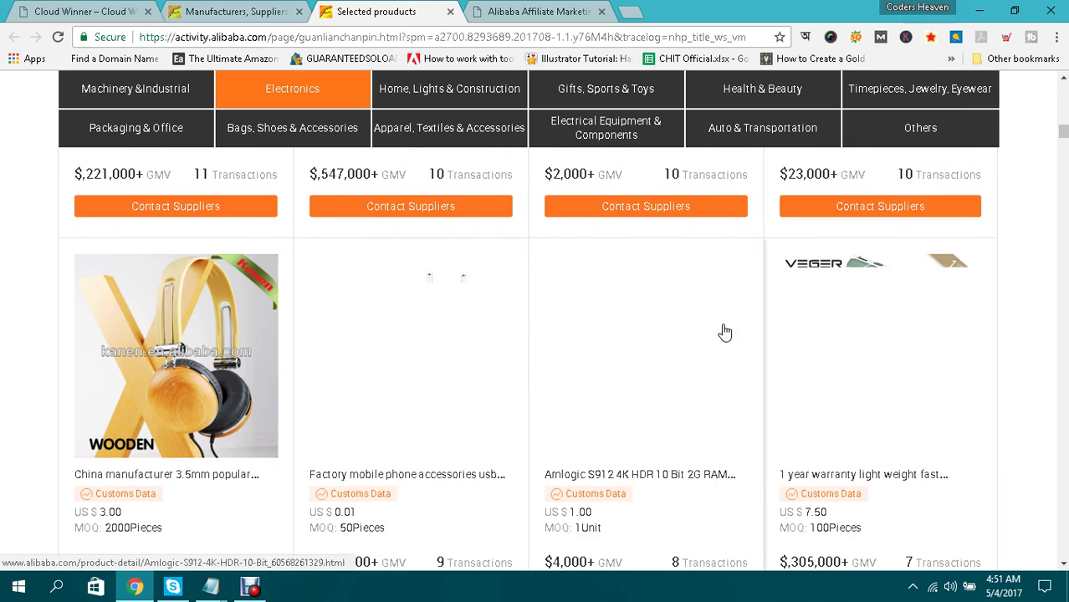
scroll(724, 332, down, 20)
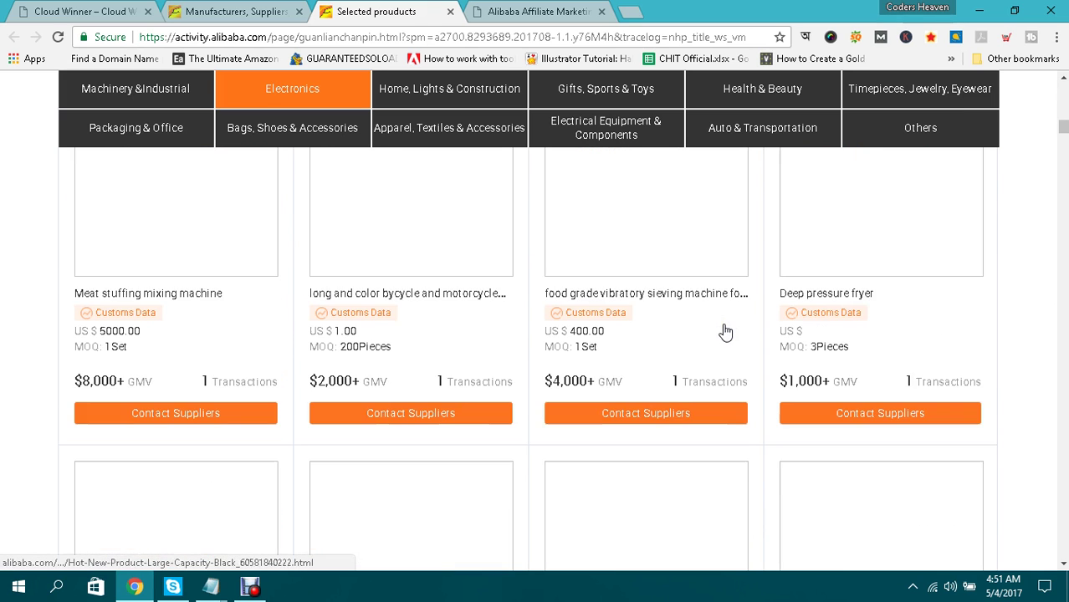
scroll(724, 332, down, 7)
scroll(725, 332, down, 3)
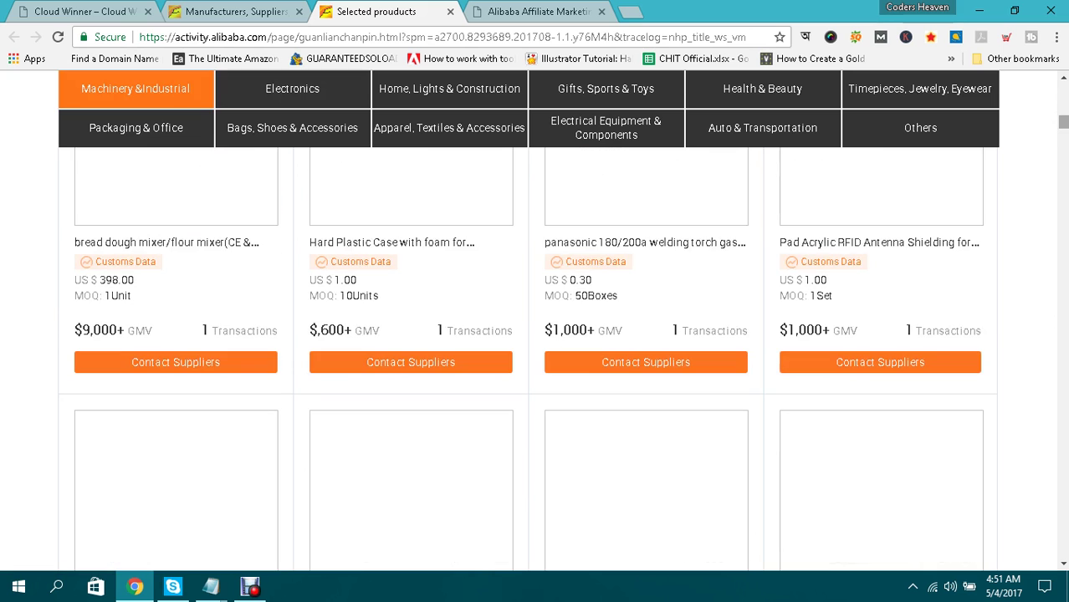
drag(1062, 126, 1062, 92)
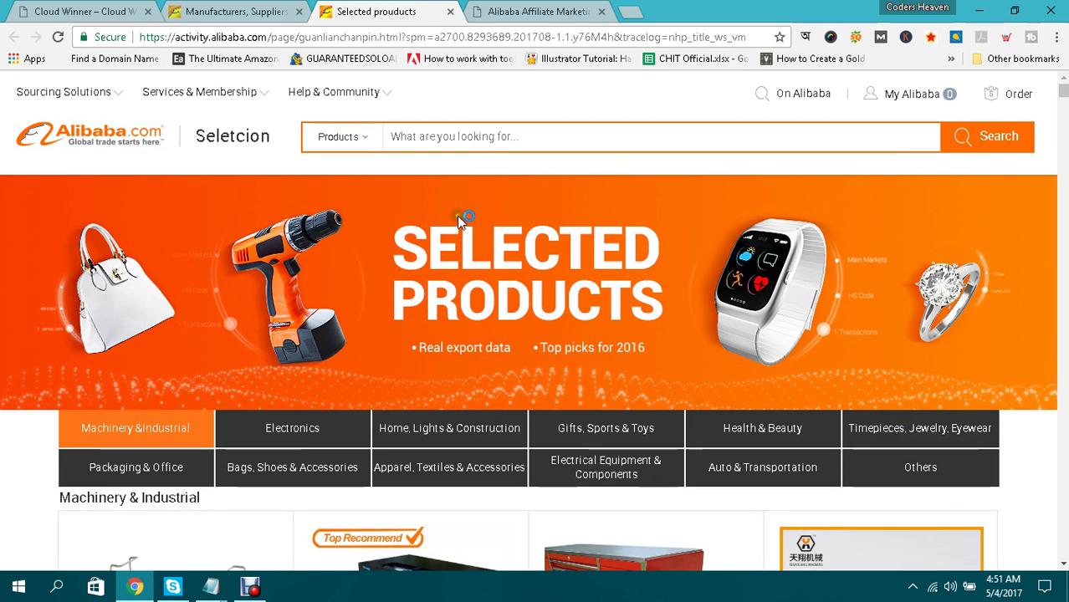
Search Alibaba for 'mouse' and dismiss the notification permission prompt.
click(453, 137)
text(mouse)
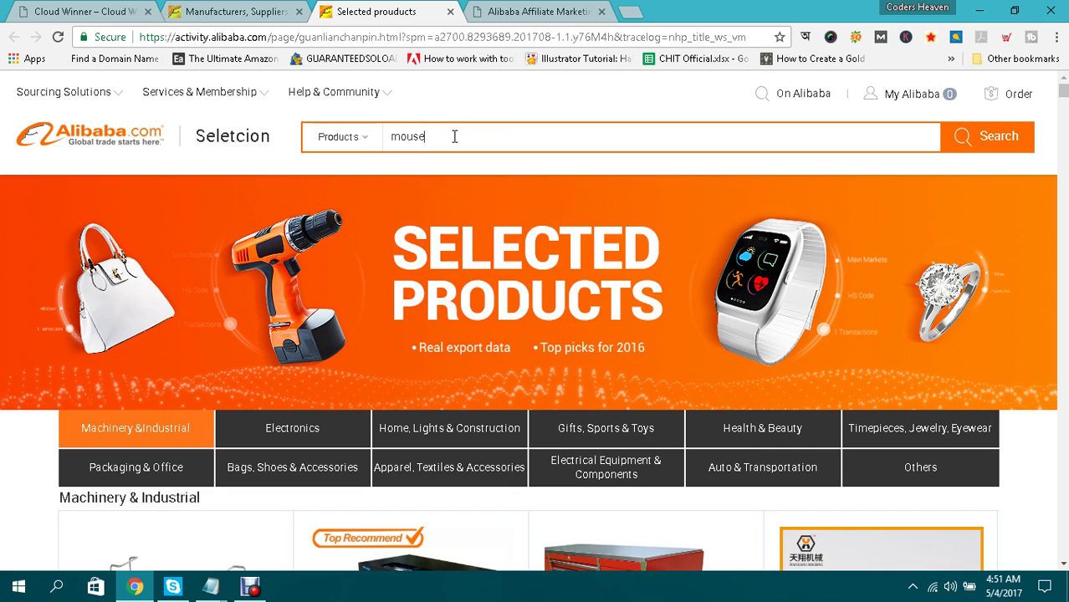
click(407, 167)
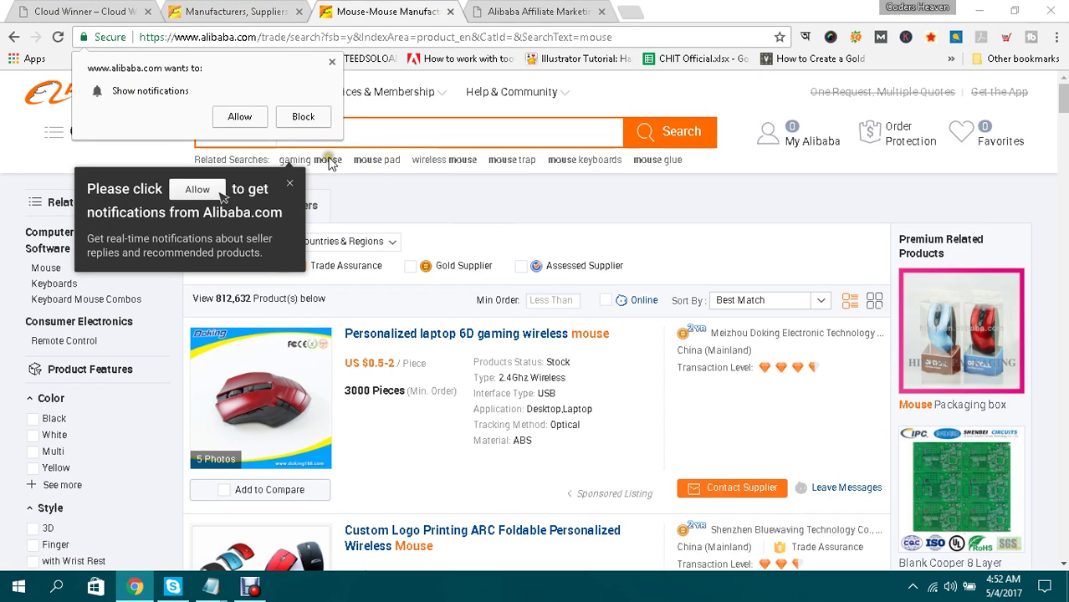
click(240, 118)
click(334, 168)
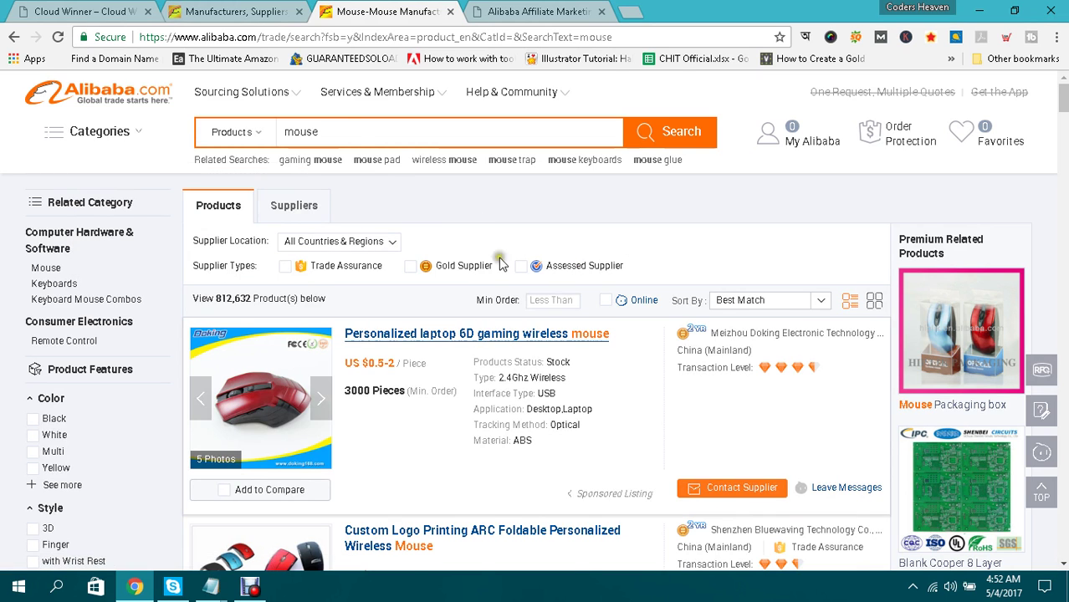
Browse the mouse results, including the 6D gaming wireless mouse, then return to the Affiliates tab.
scroll(520, 241, down, 1)
scroll(520, 241, down, 1)
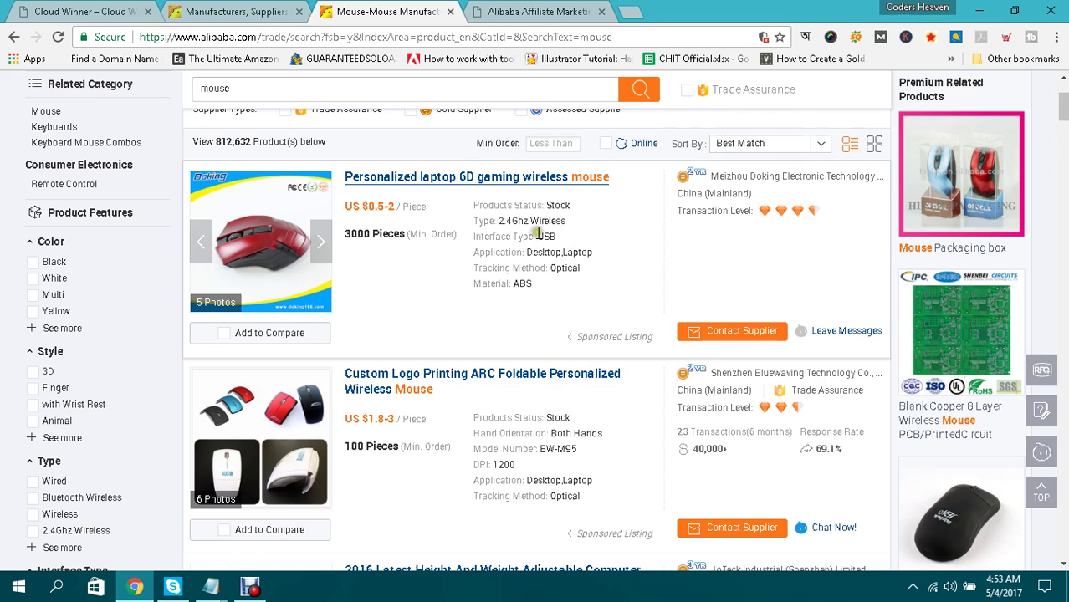
scroll(450, 284, down, 1)
scroll(450, 285, down, 2)
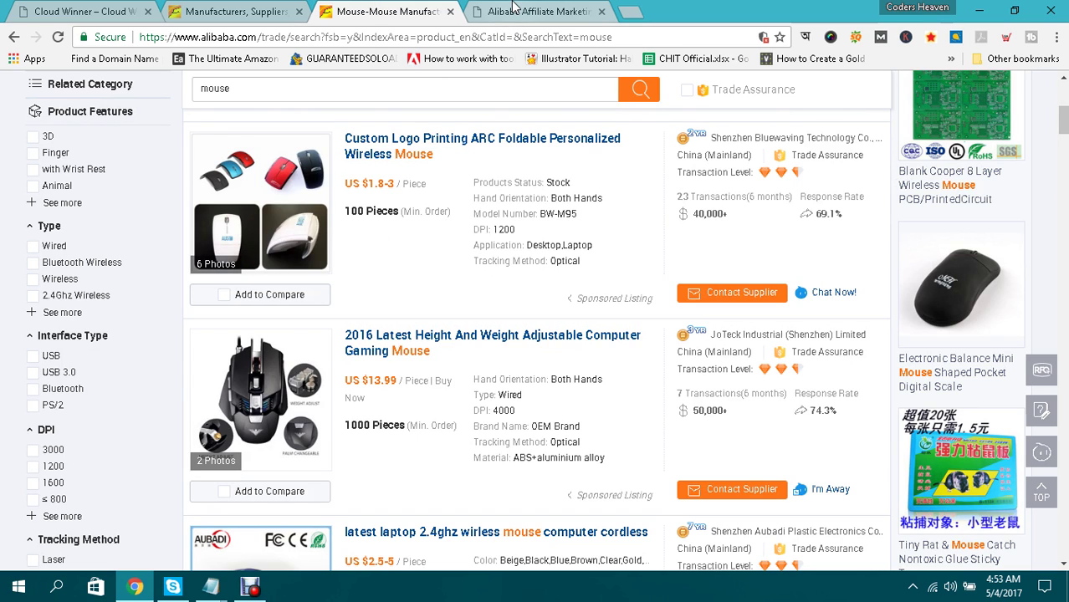
click(527, 10)
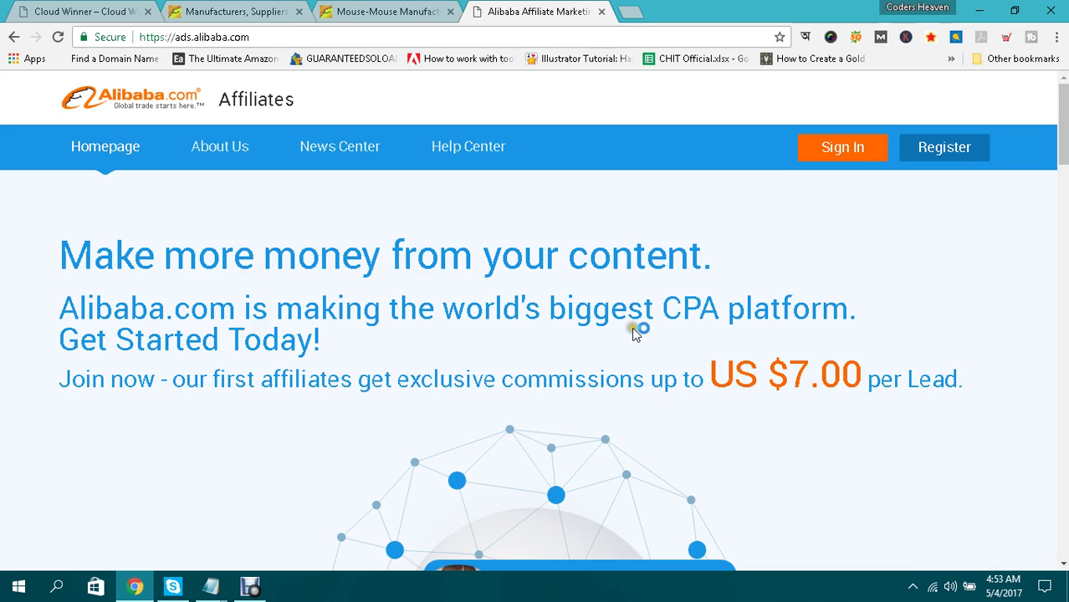
Switch between the Cloud Winner blog and the mouse results, ending at the top of 812,632 products.
key(ctrl+Tab)
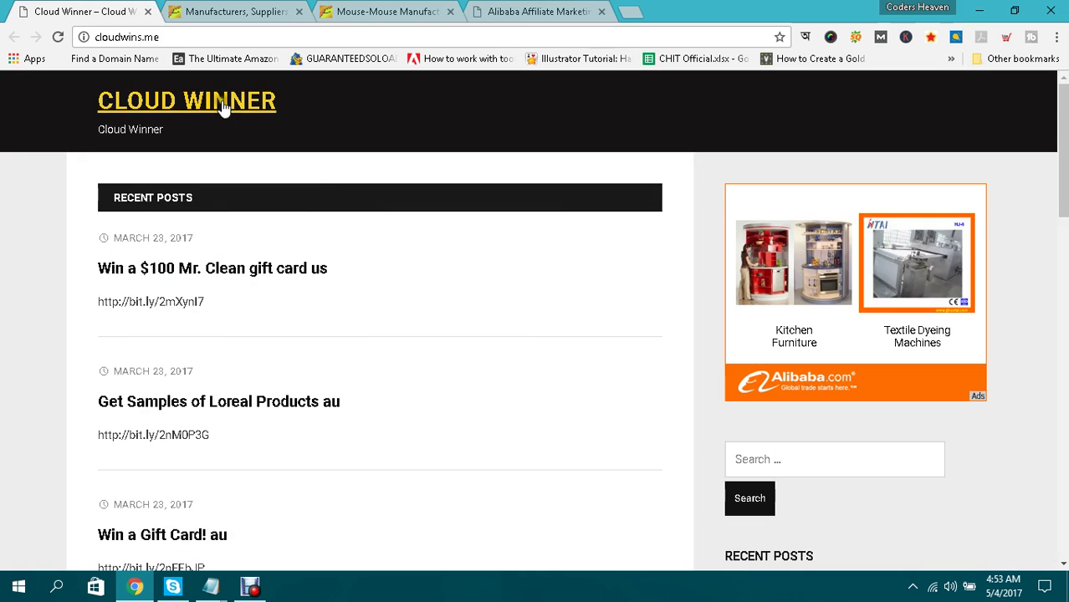
click(389, 11)
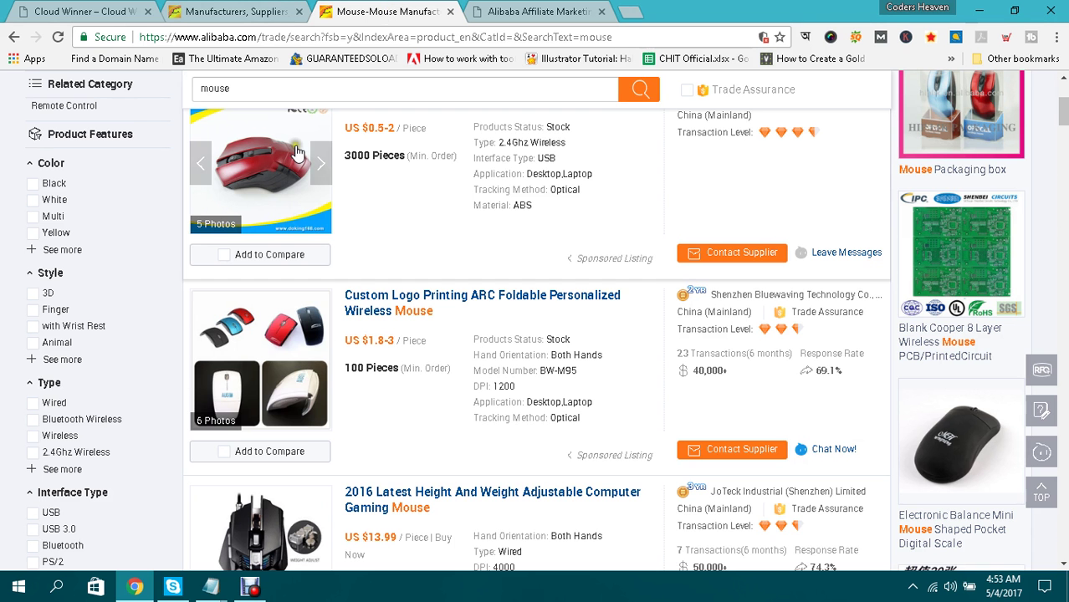
scroll(332, 224, up, 1)
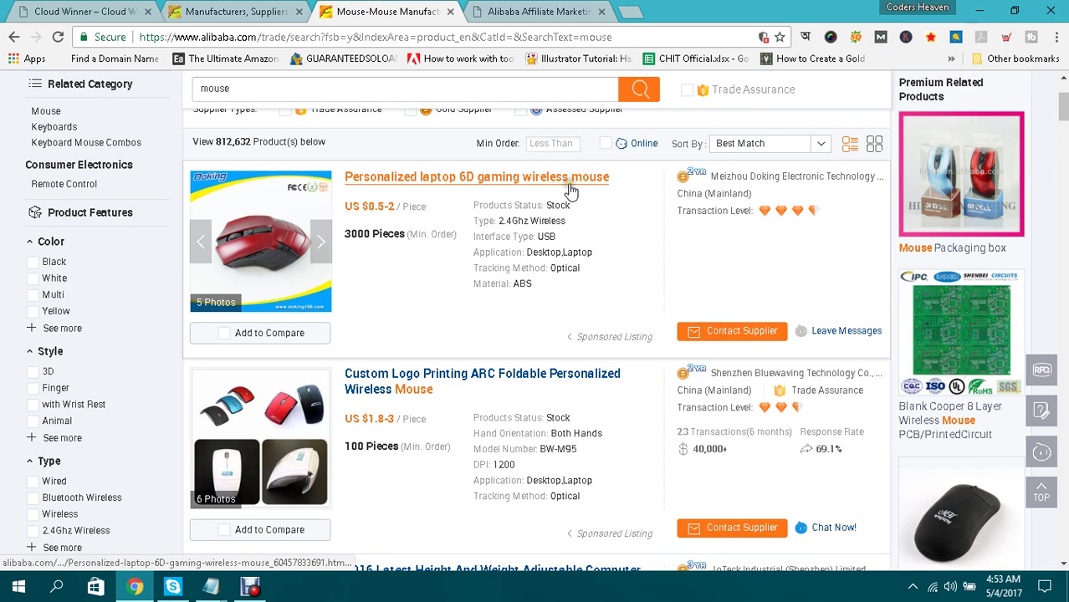
click(92, 7)
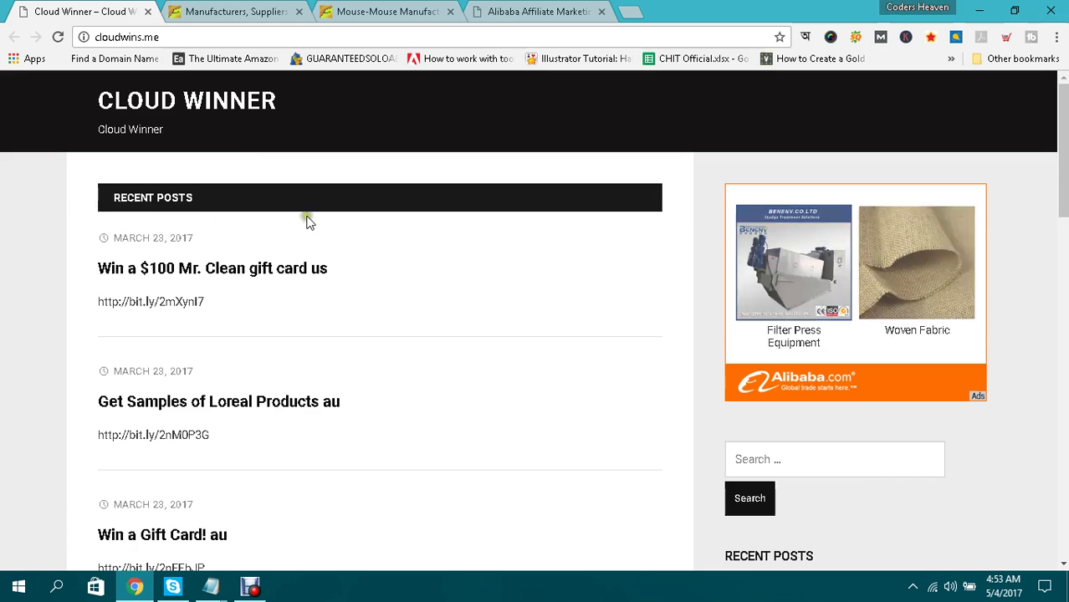
click(374, 11)
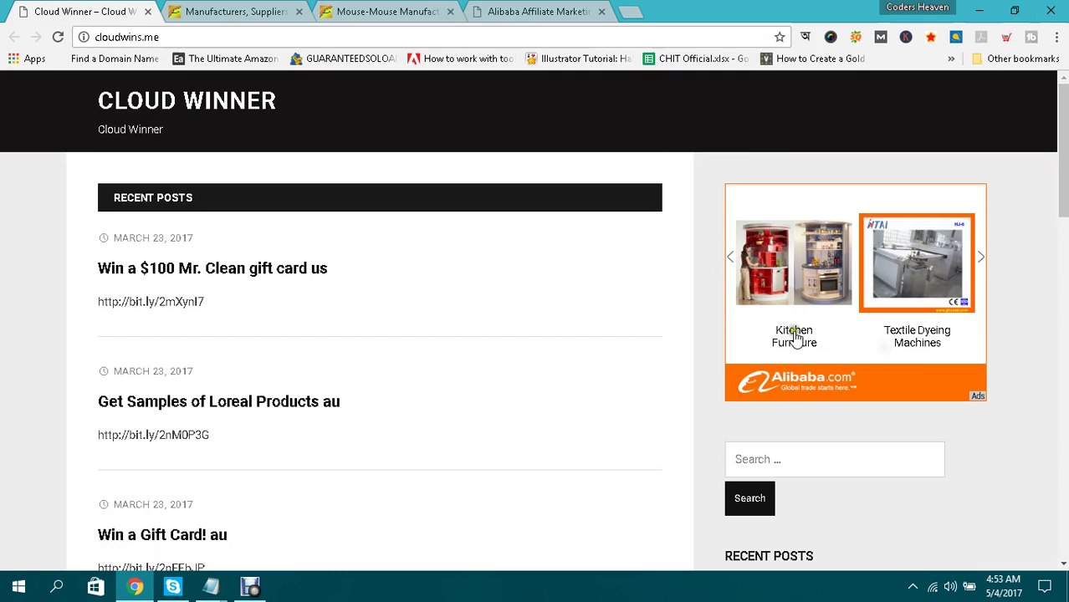
click(467, 303)
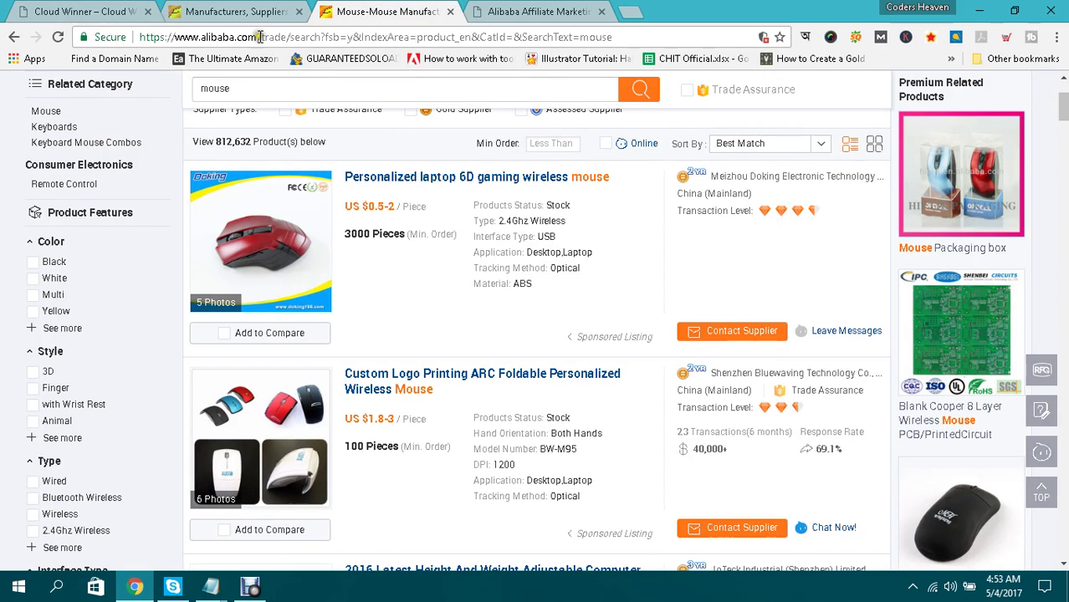
click(84, 11)
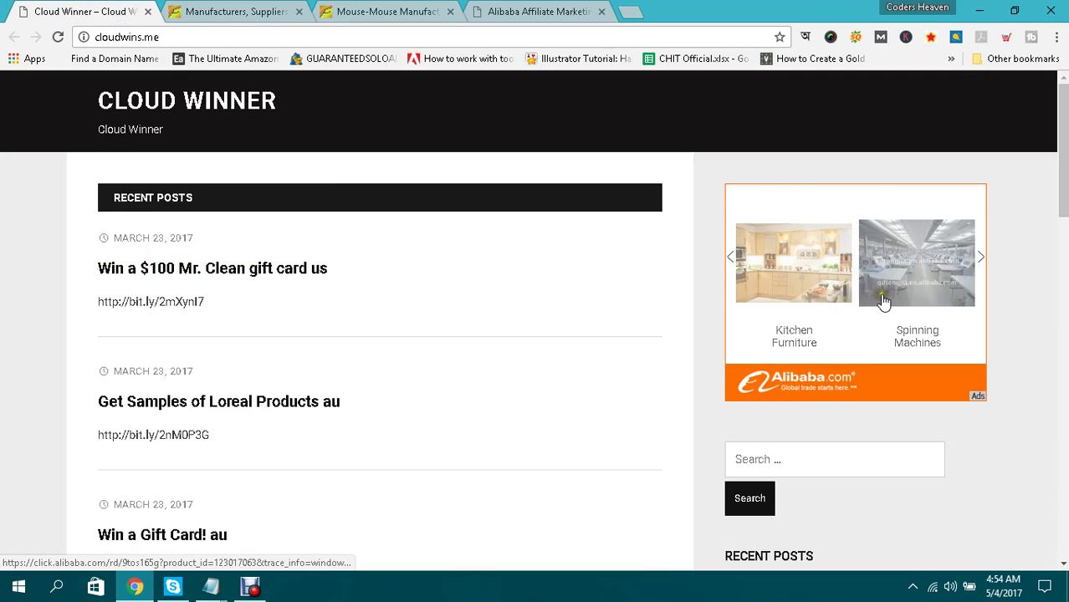
click(376, 11)
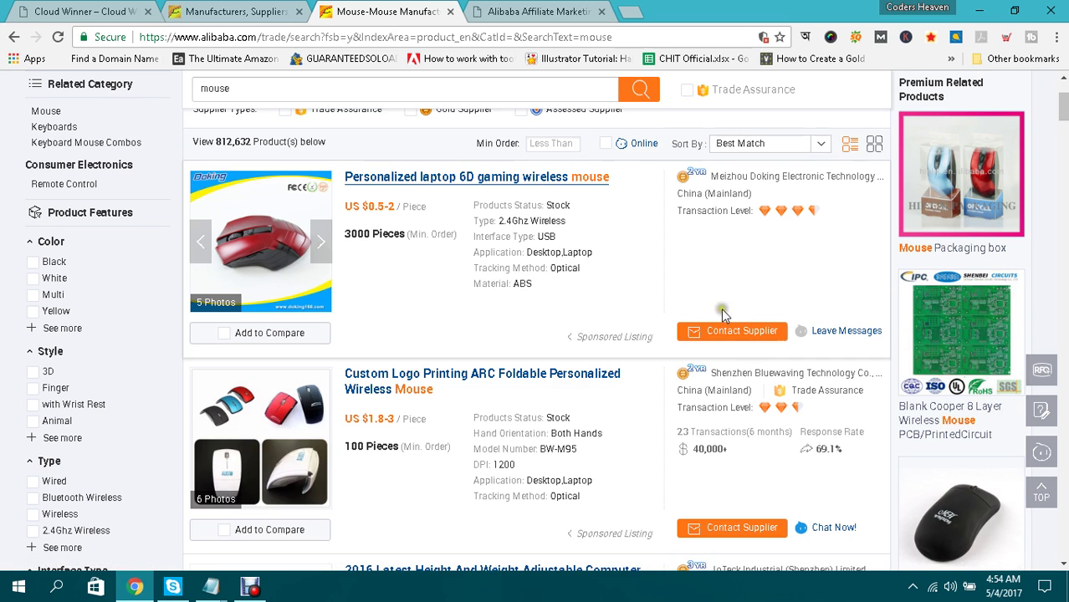
scroll(289, 195, up, 2)
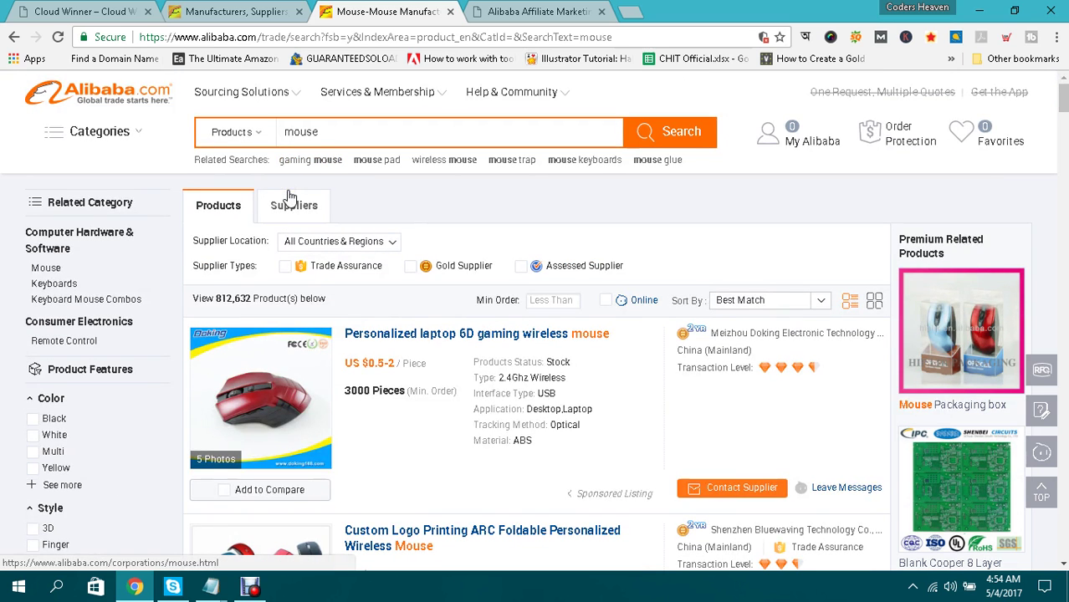
click(100, 11)
click(226, 10)
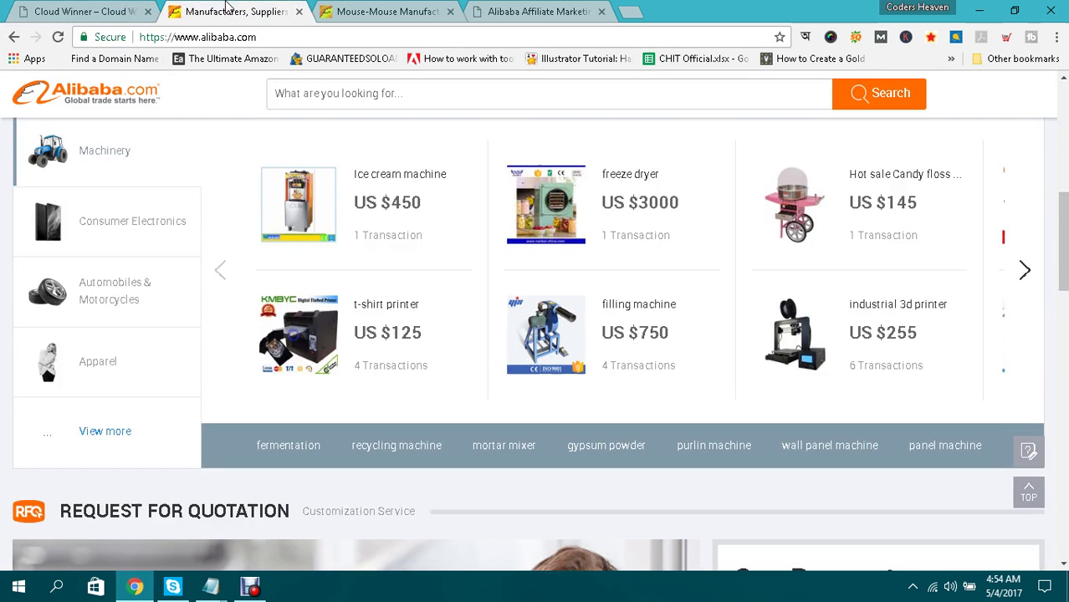
click(506, 16)
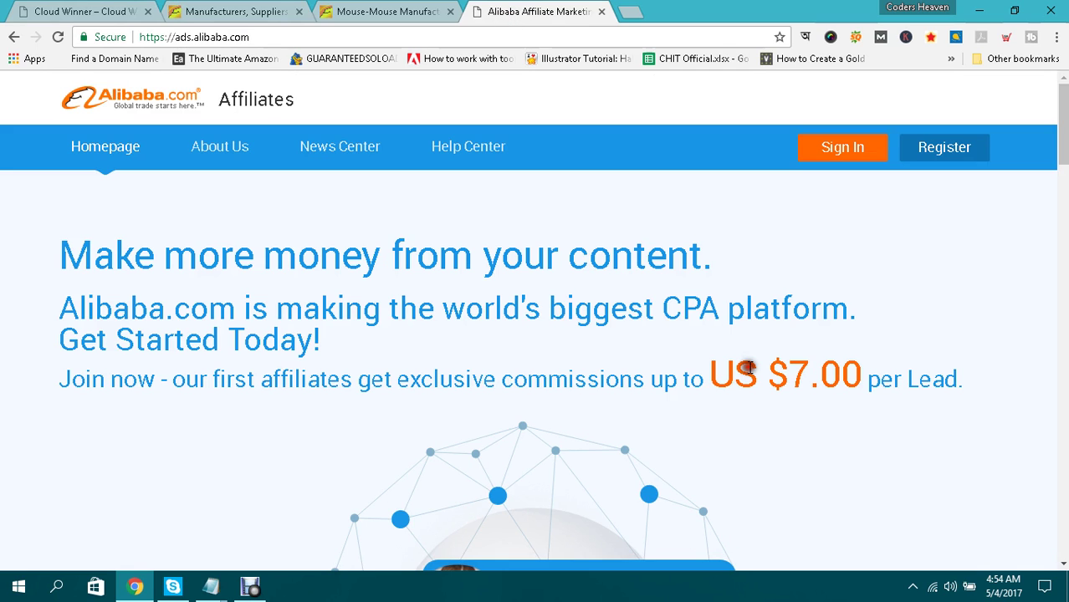
click(82, 12)
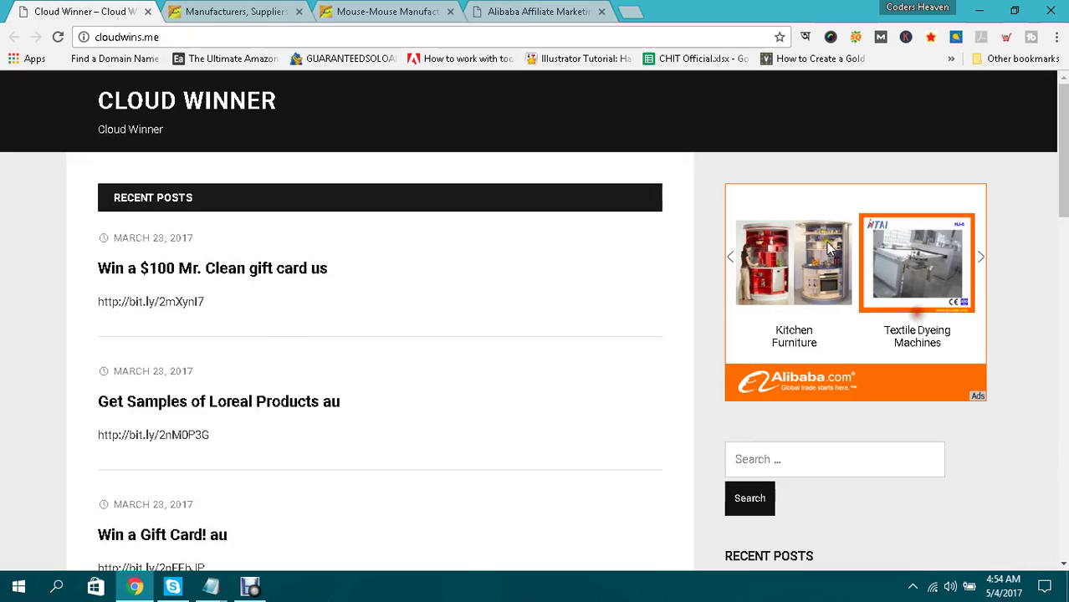
click(363, 9)
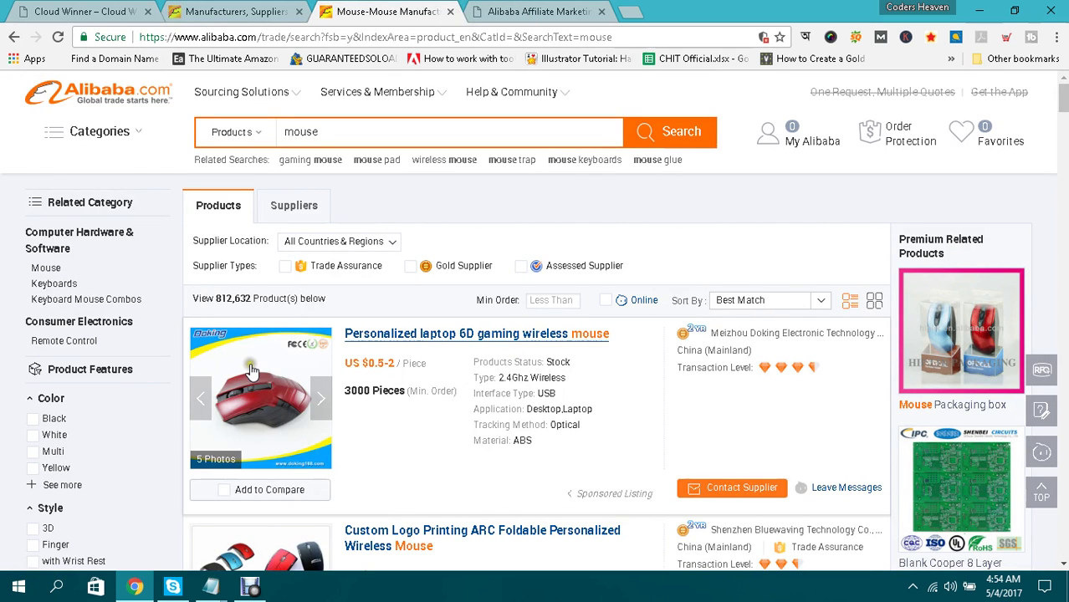
key(ctrl+1)
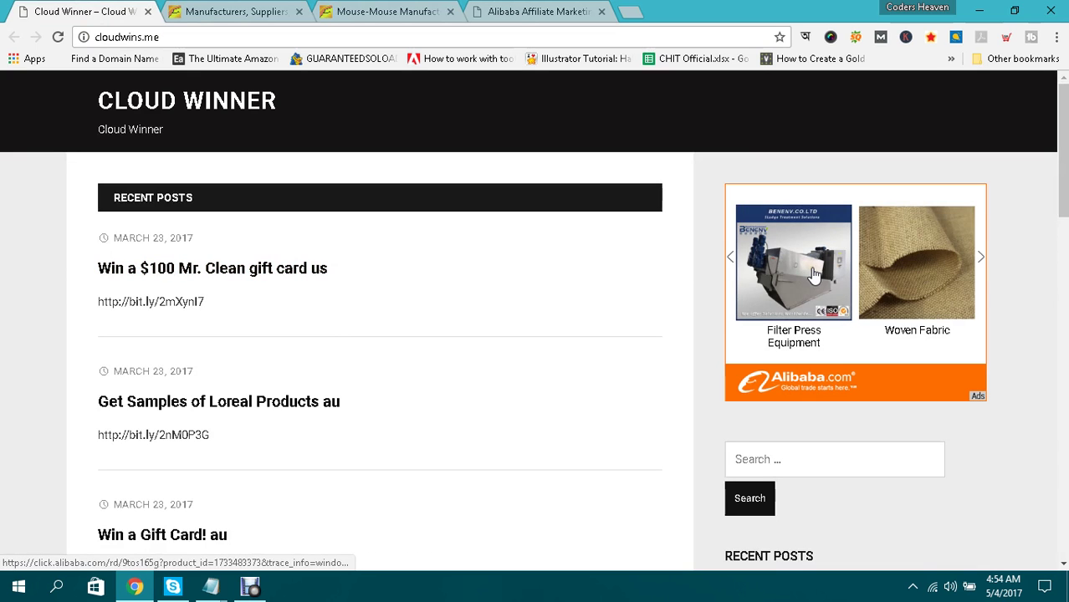
key(ctrl+3)
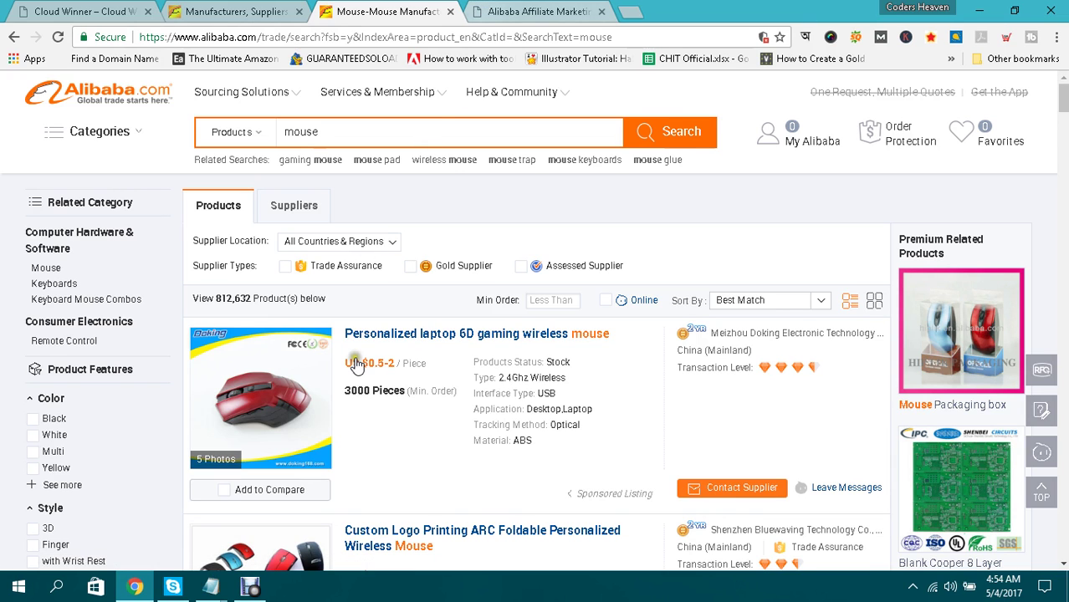
click(491, 8)
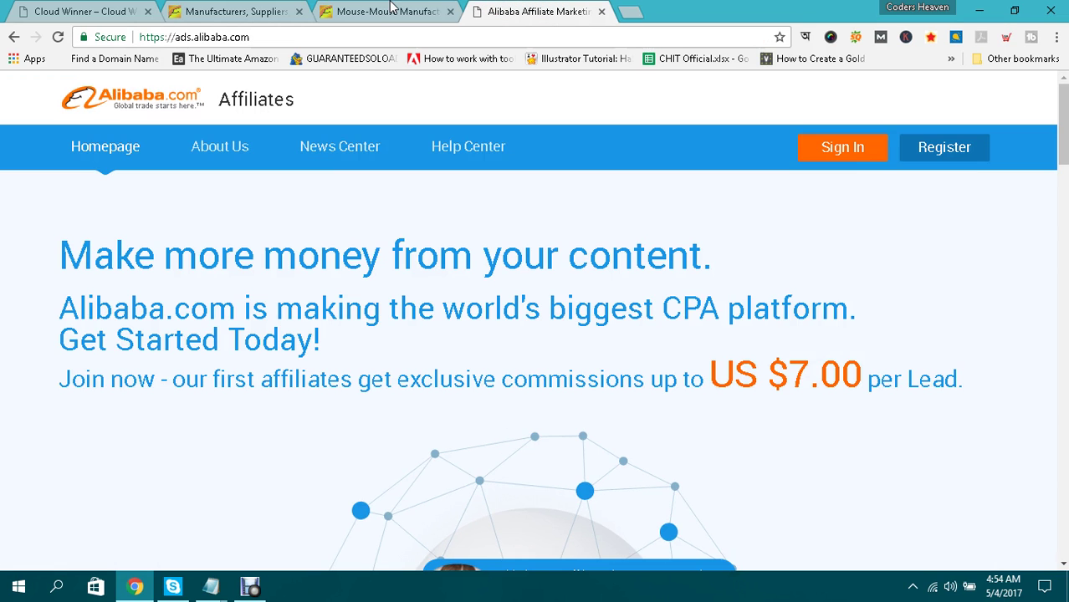
click(389, 11)
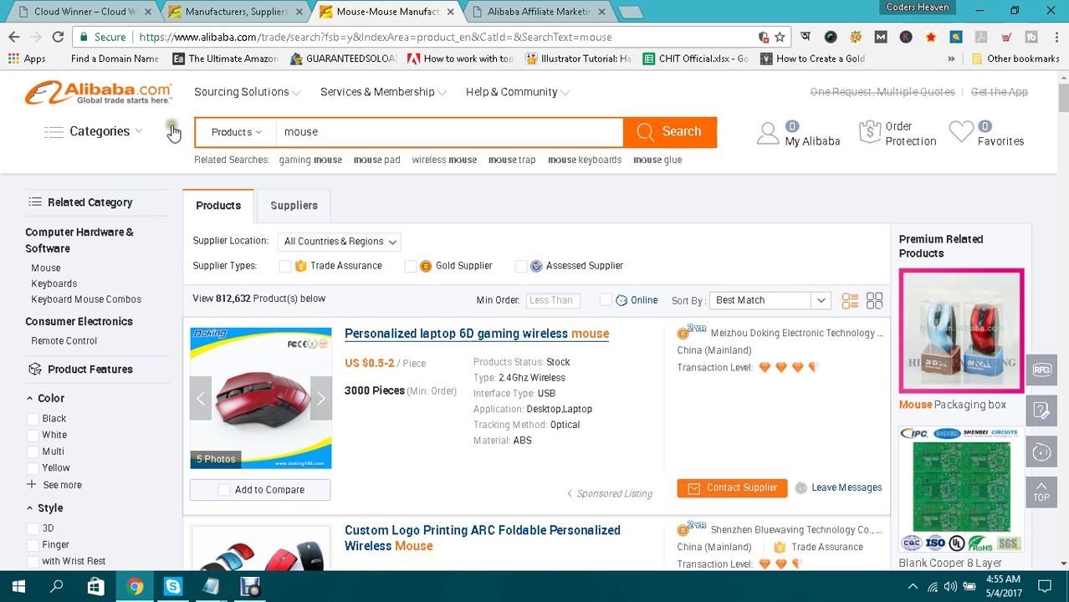
mouse_move(170, 122)
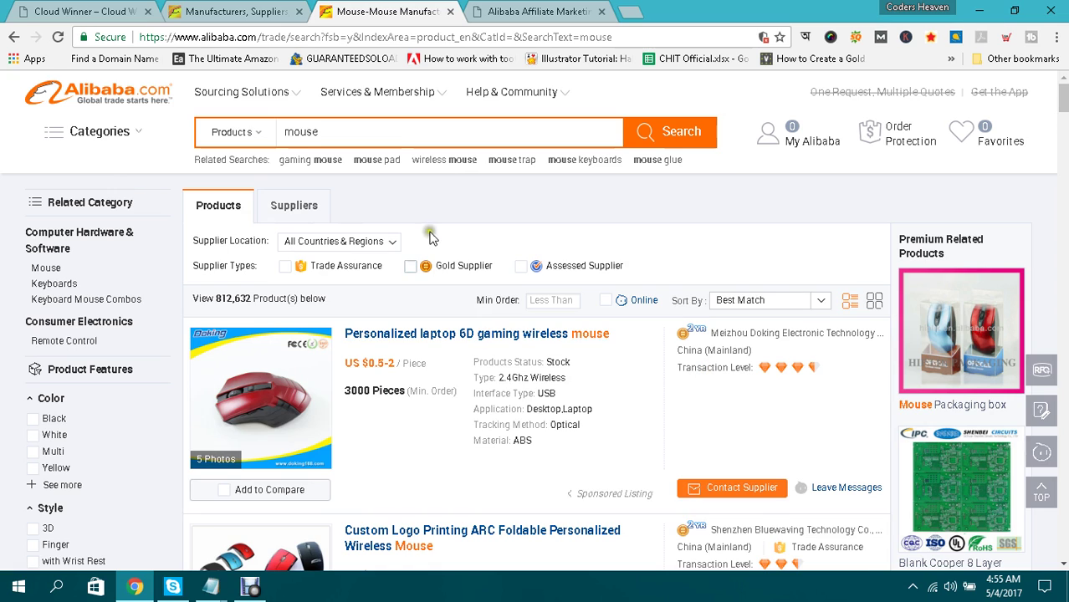
click(733, 493)
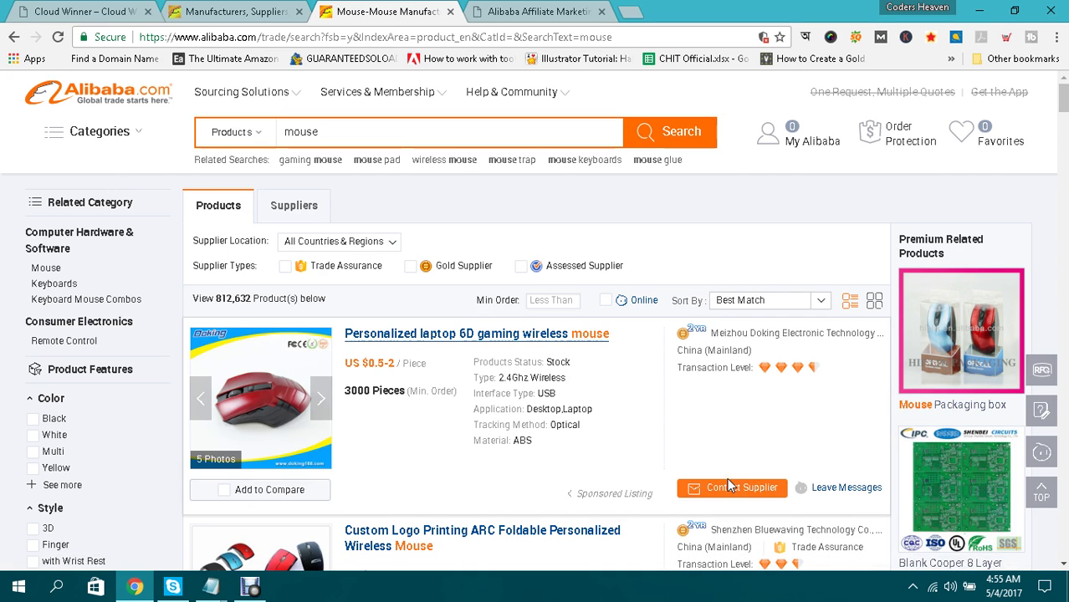
Highlight the US $7.00 per lead commission on the Alibaba Affiliates page.
click(500, 10)
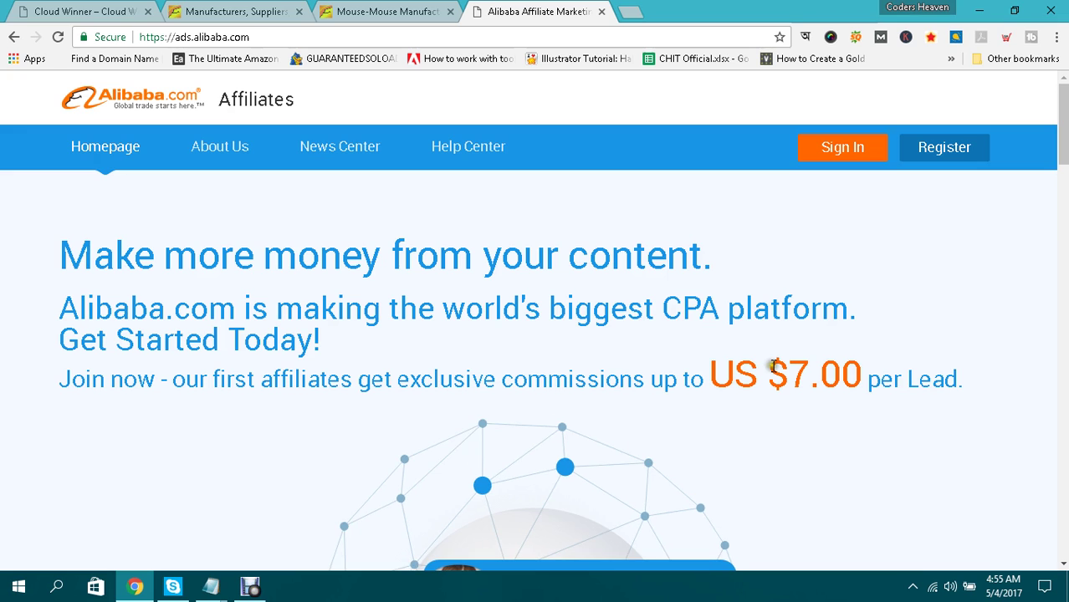
drag(771, 369, 840, 367)
click(843, 364)
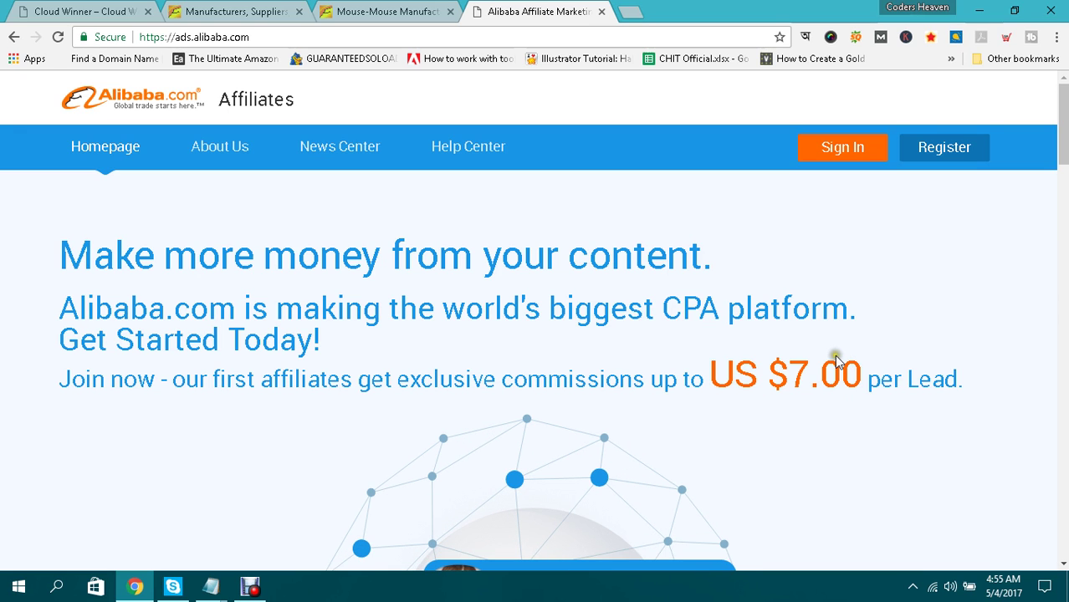
key(ctrl+shift+Tab)
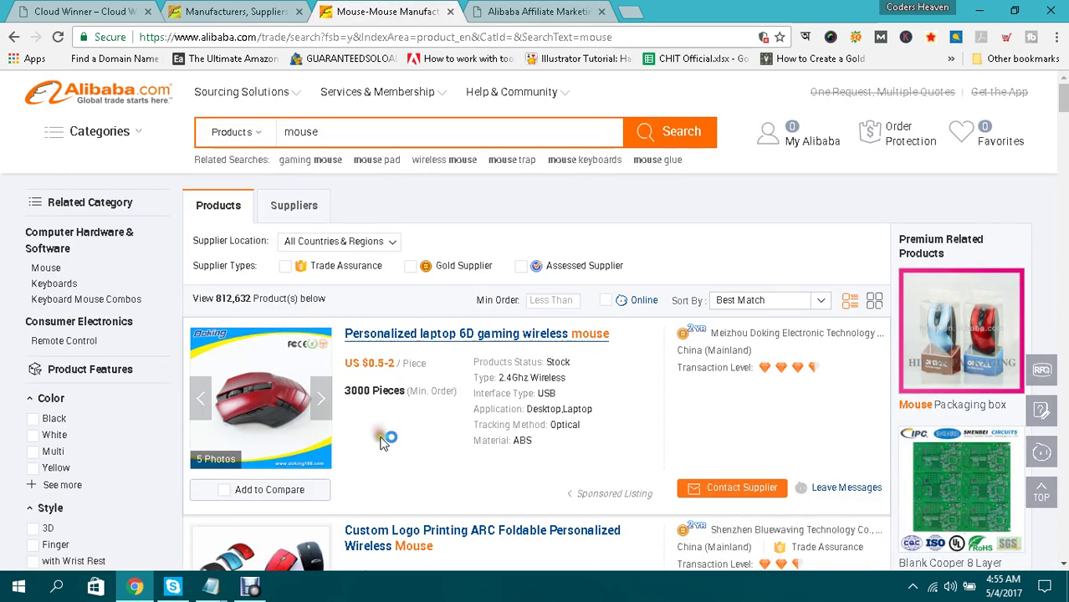
key(ctrl+Tab)
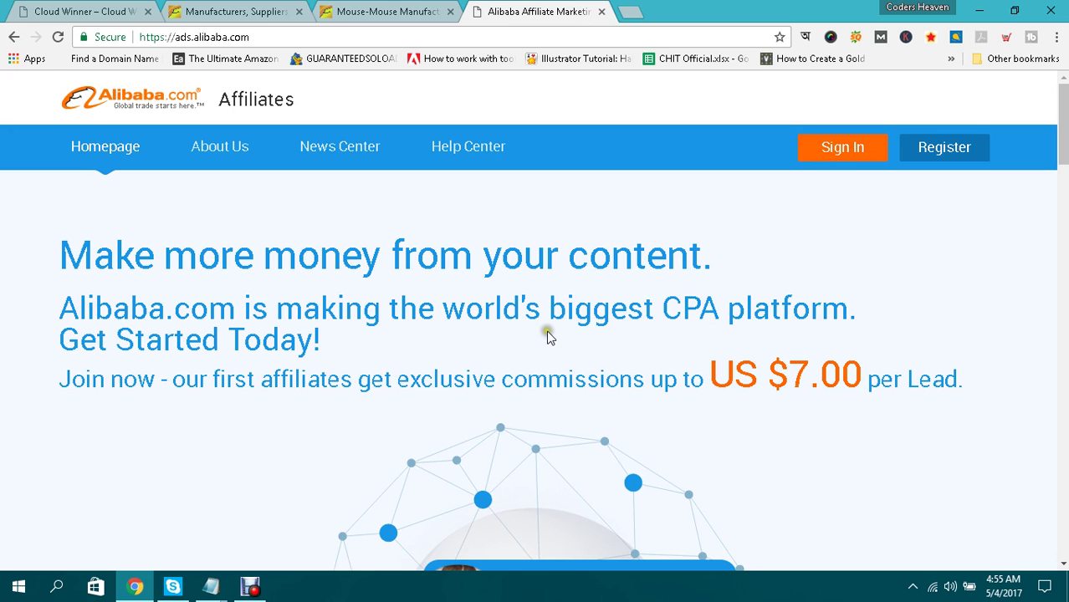
Bring the 'CPA = Cost Per Action Marketing' Notepad note to the front, cursor below it.
click(208, 586)
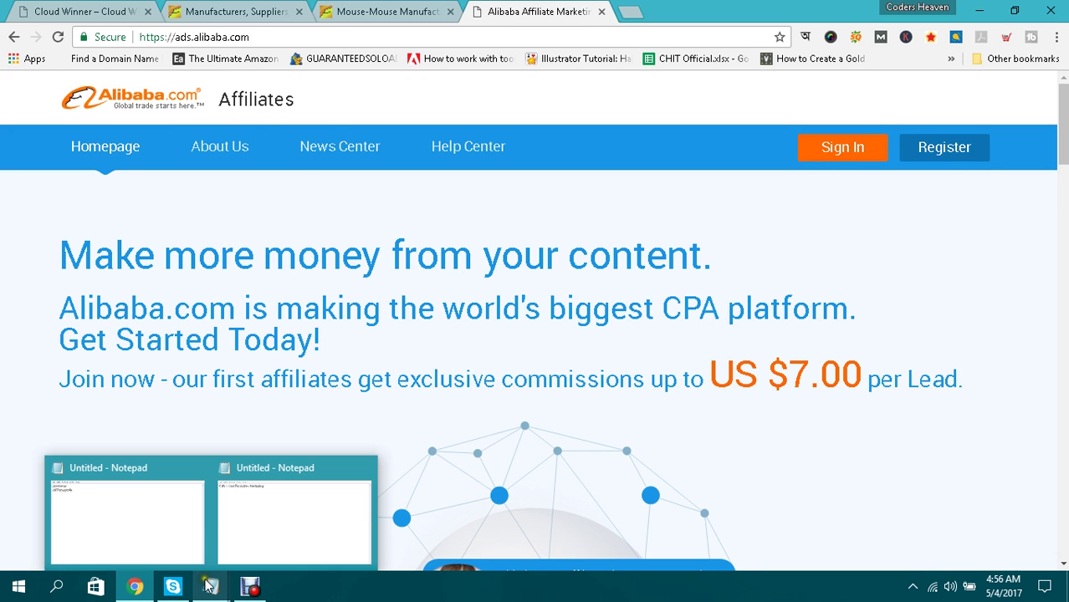
click(276, 515)
click(309, 287)
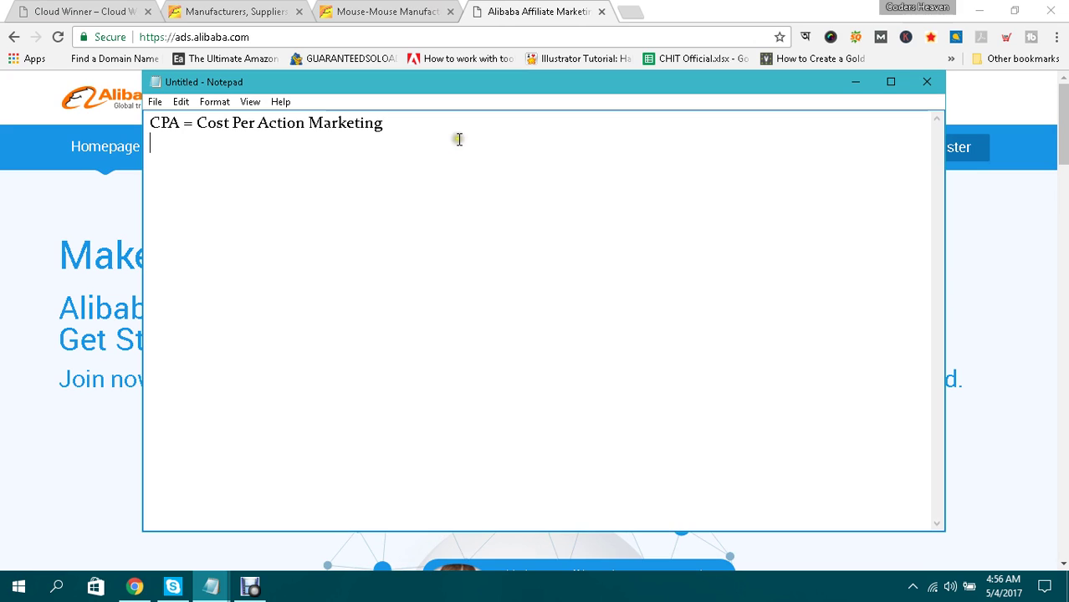
Add the line 'Website + Unique Content + Targeted Traffic' to the Notepad note, then return to Cloud Winner.
key(Return)
key(Return)
text(Webstie)
key(BackSpace)
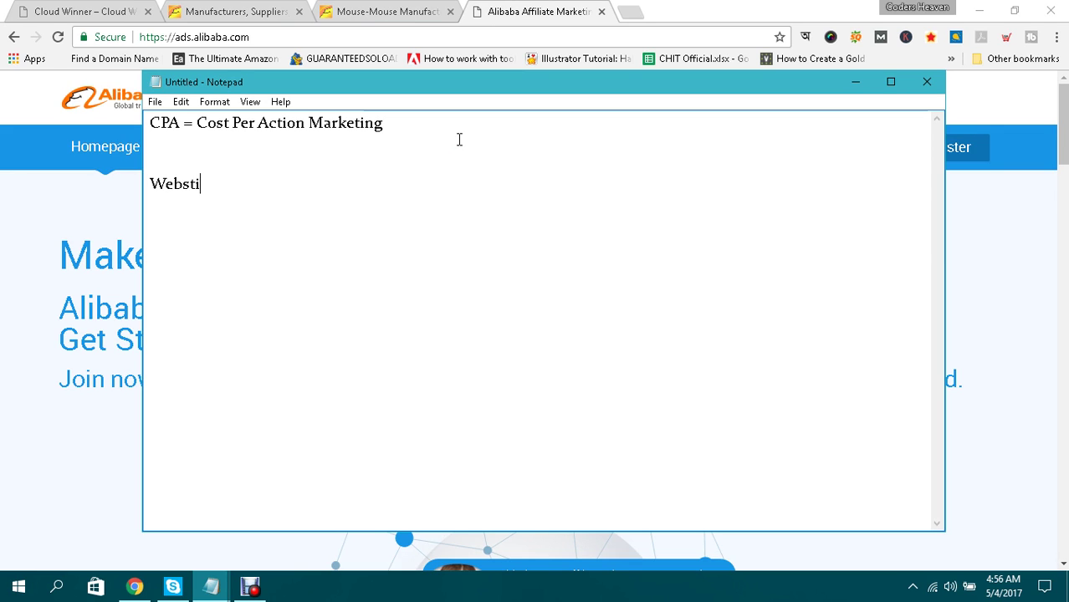
key(BackSpace)
key(BackSpace)
text(ite + Unique Content + Targete)
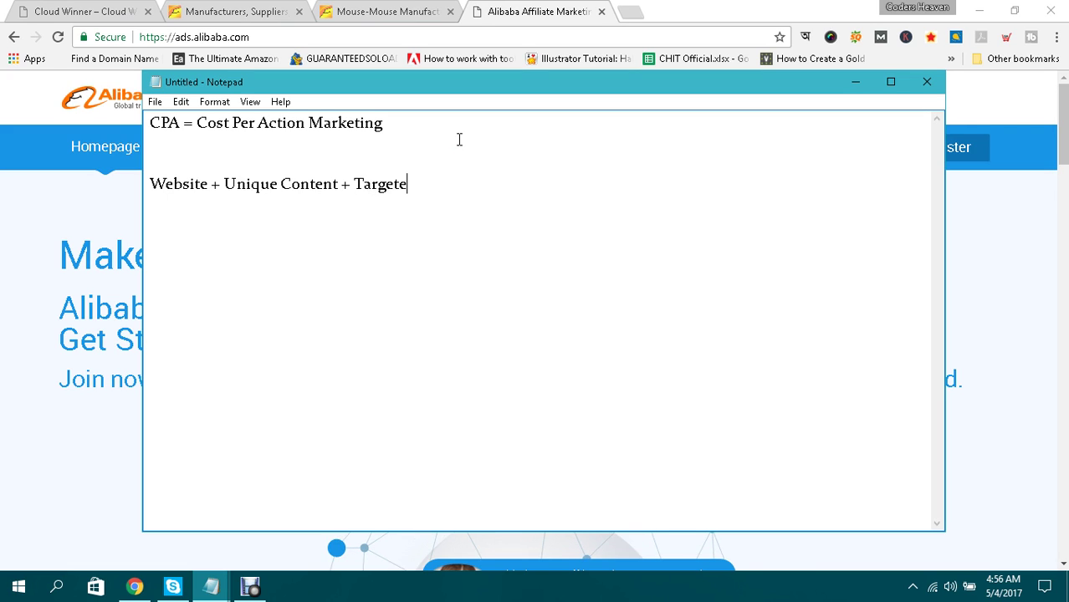
text(d Traffic)
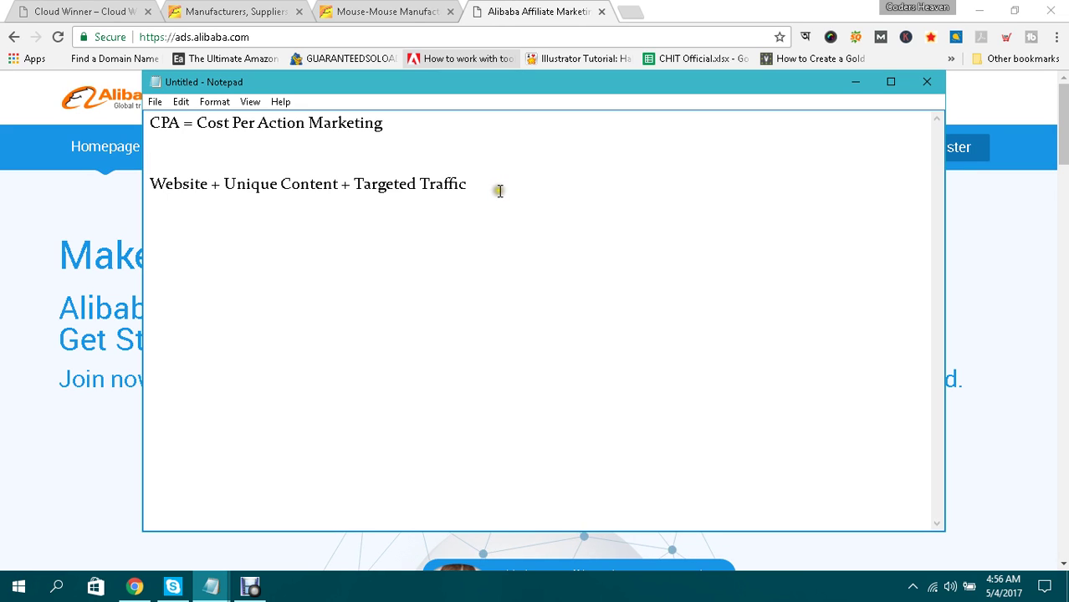
click(496, 184)
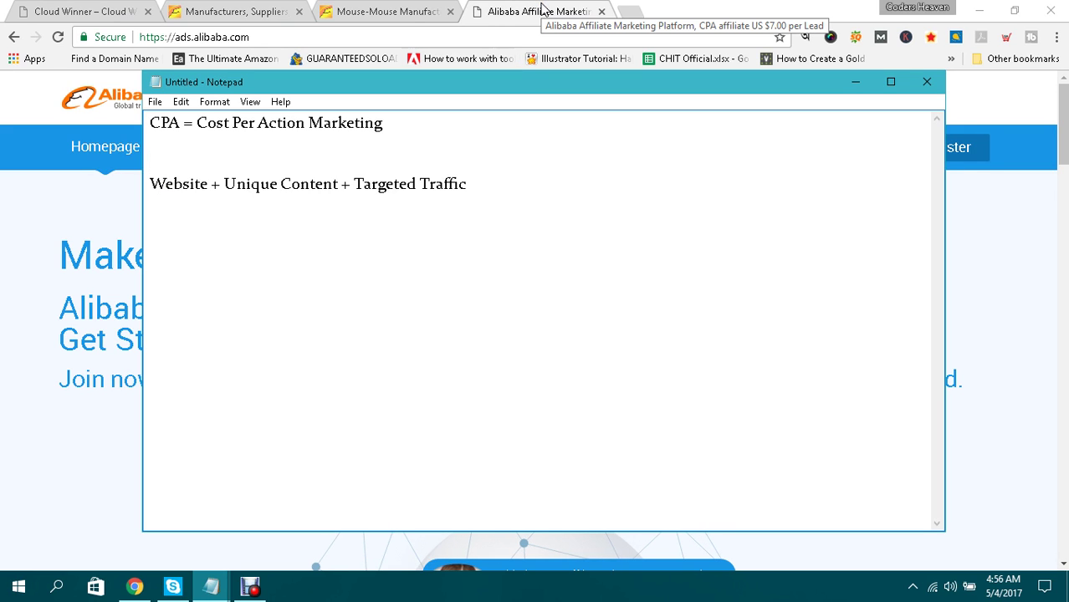
click(84, 11)
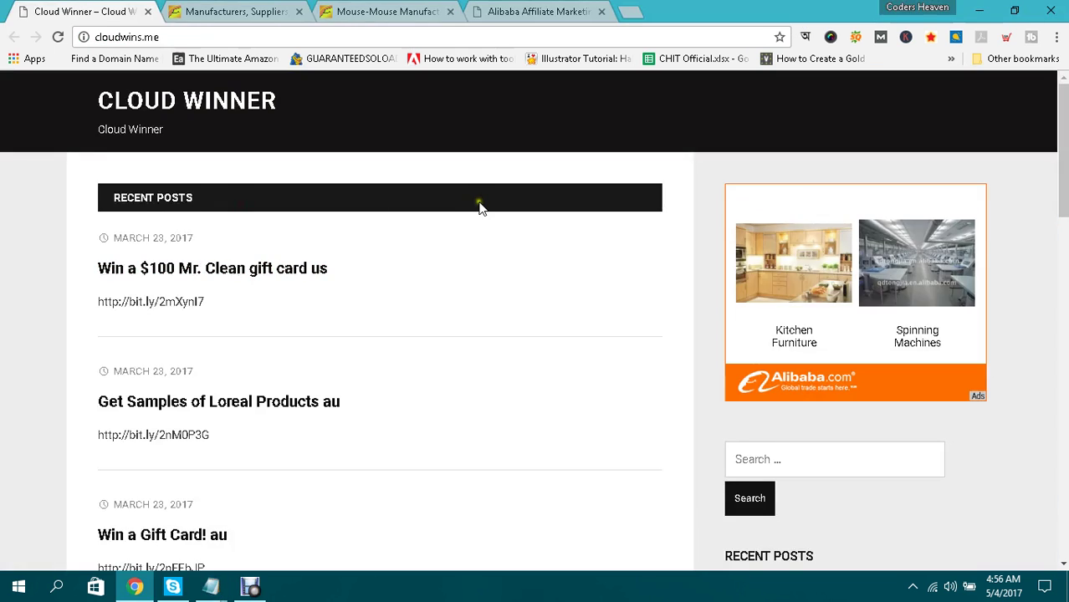
Compare the cloudwins.me blog with Alibaba's mouse search results.
scroll(493, 211, down, 5)
scroll(507, 216, up, 6)
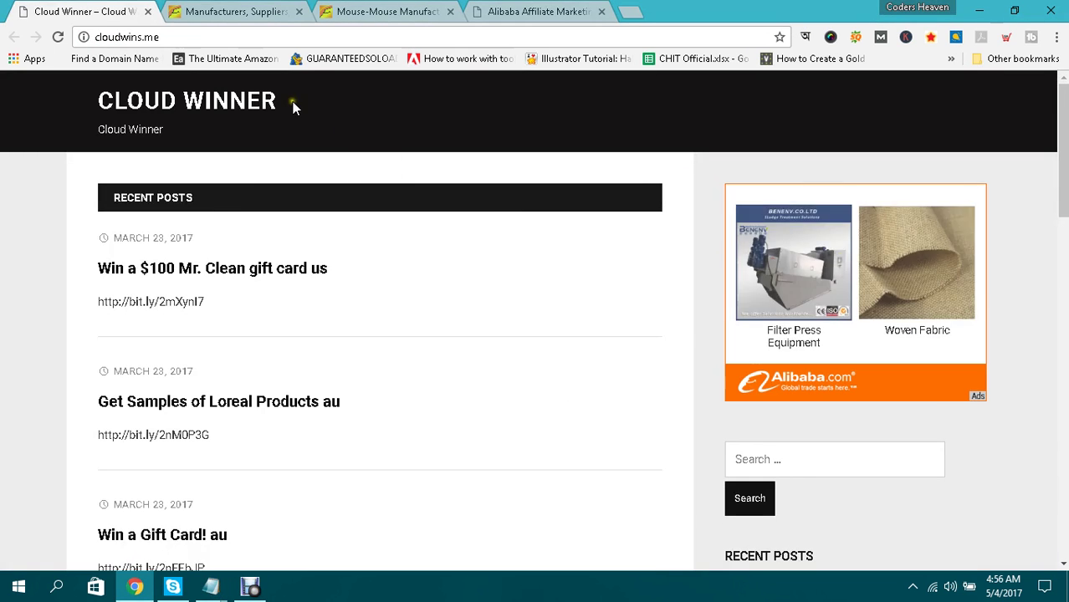
click(268, 37)
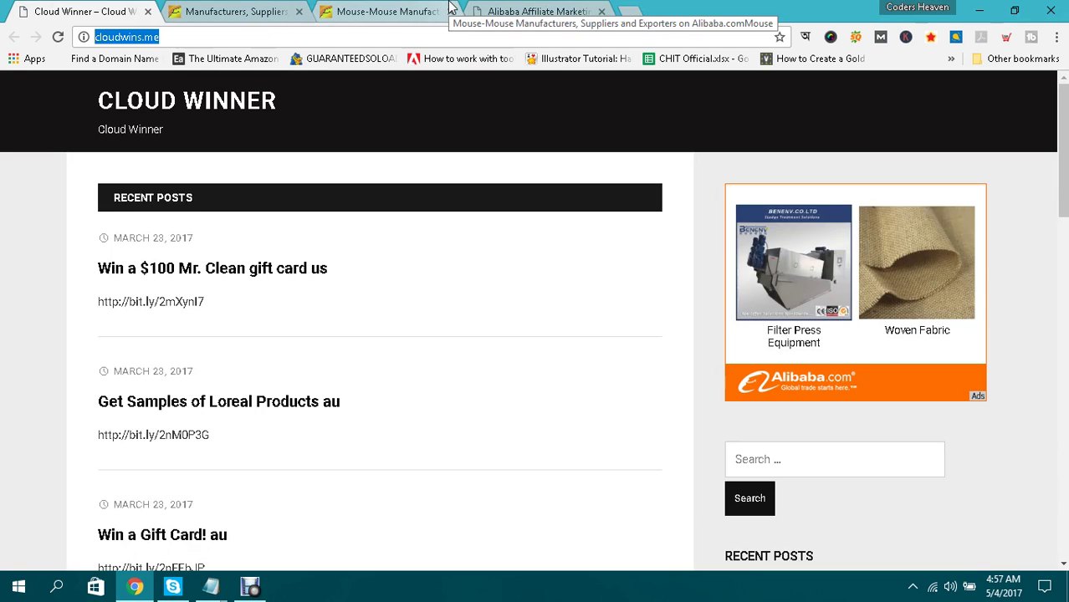
click(387, 12)
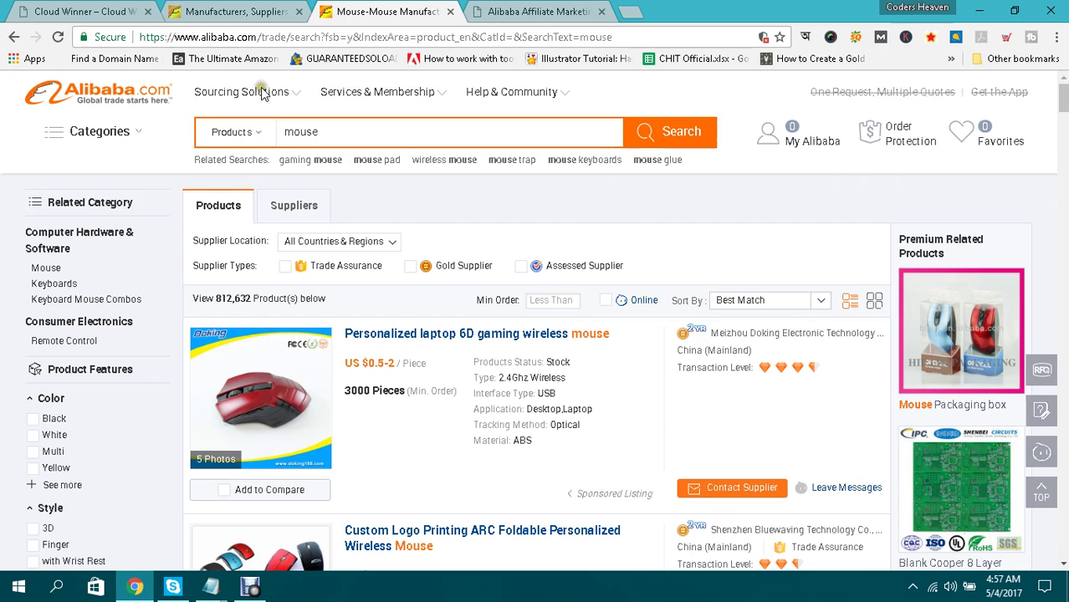
scroll(420, 350, down, 1)
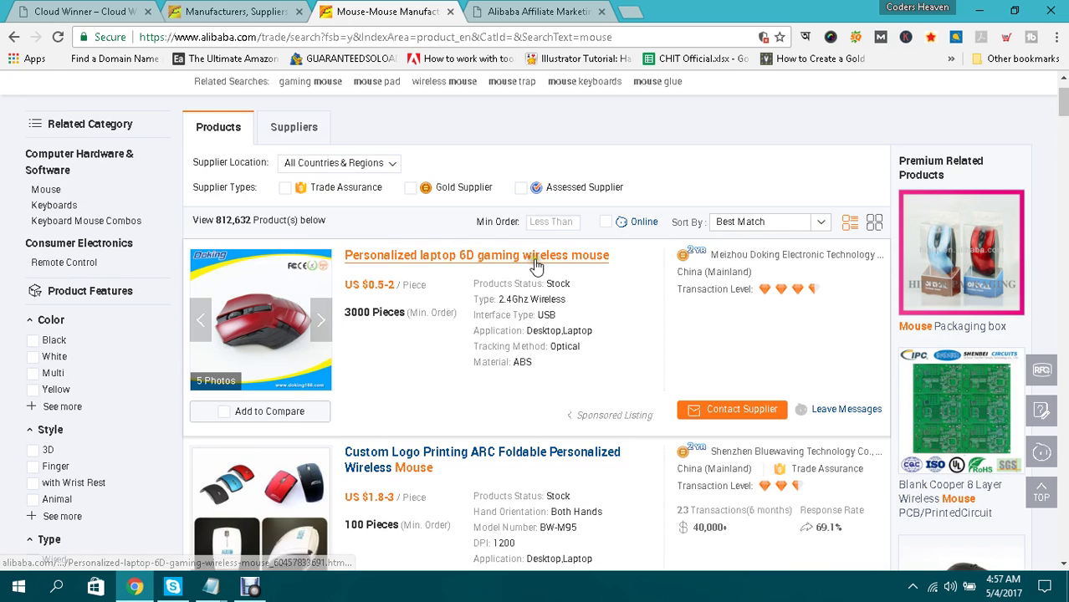
click(67, 10)
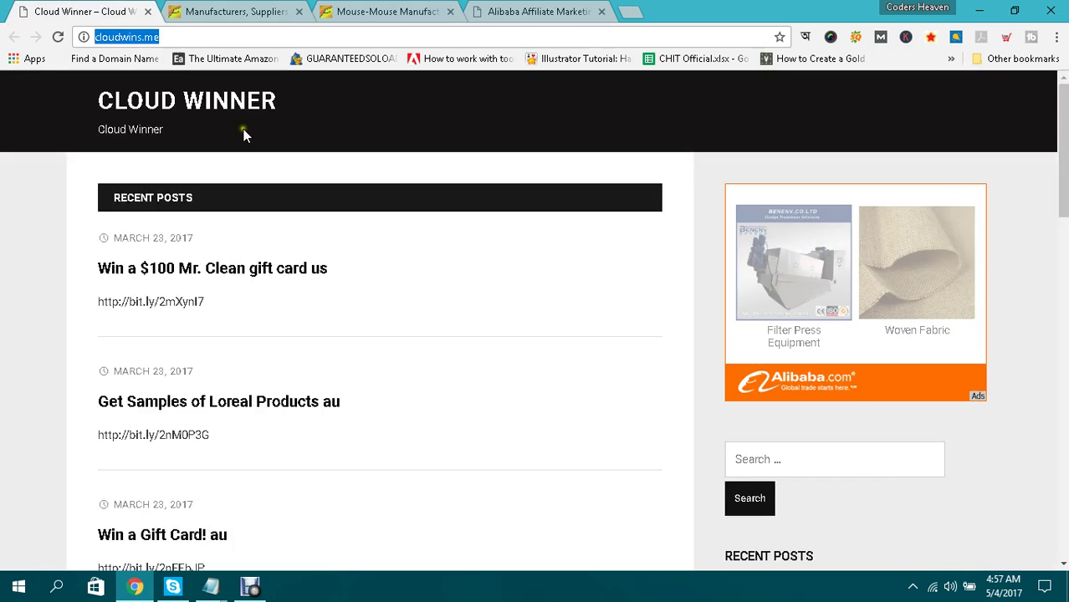
scroll(560, 182, down, 5)
scroll(566, 182, up, 5)
Settle on Alibaba's mouse results and pick the Personalized laptop 6D gaming wireless mouse listing.
click(372, 11)
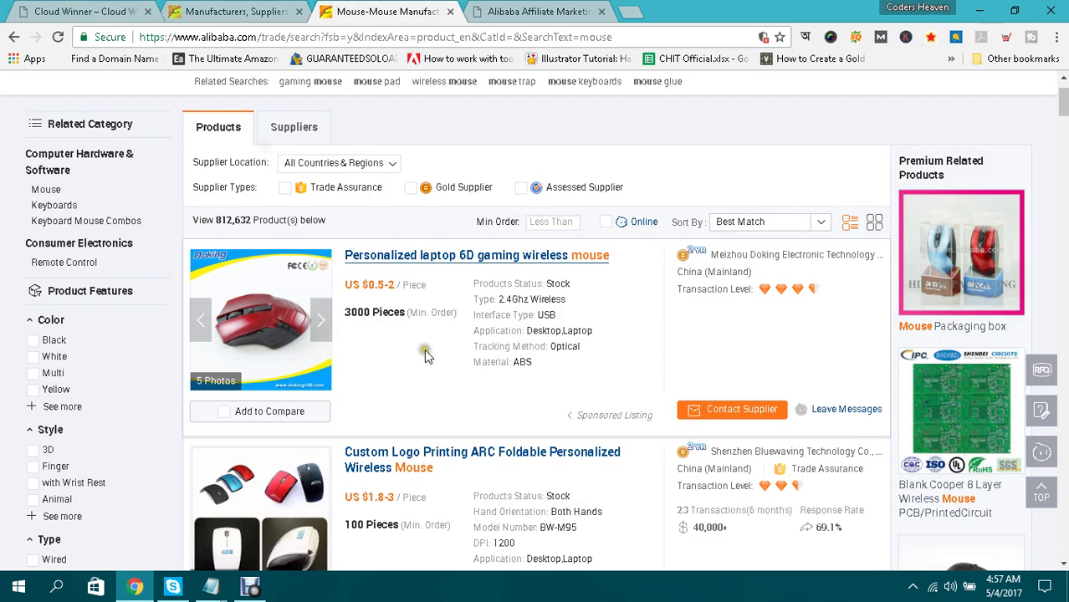
click(108, 11)
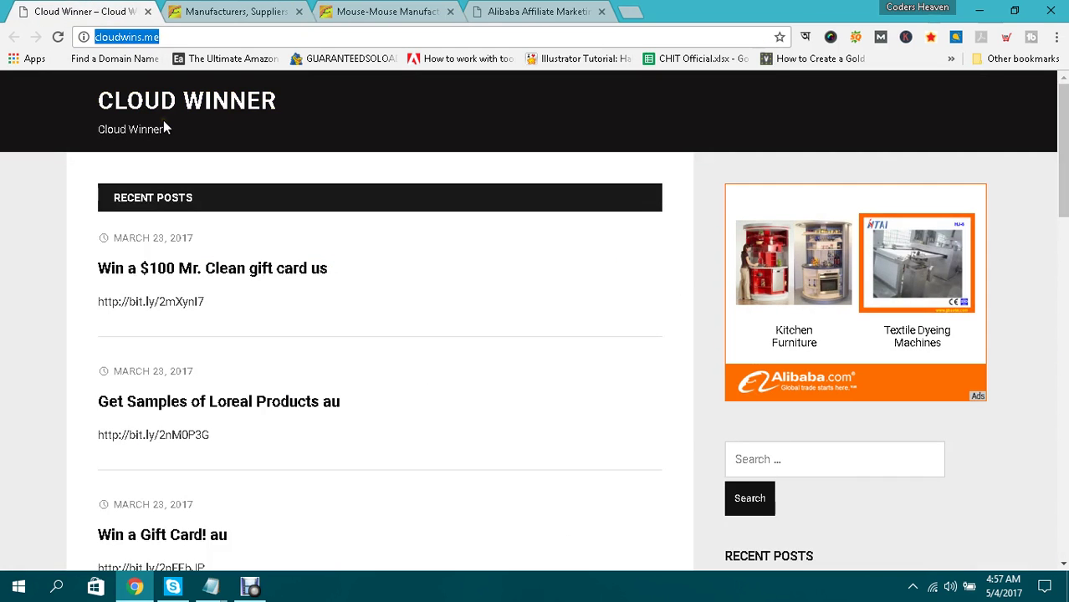
click(423, 11)
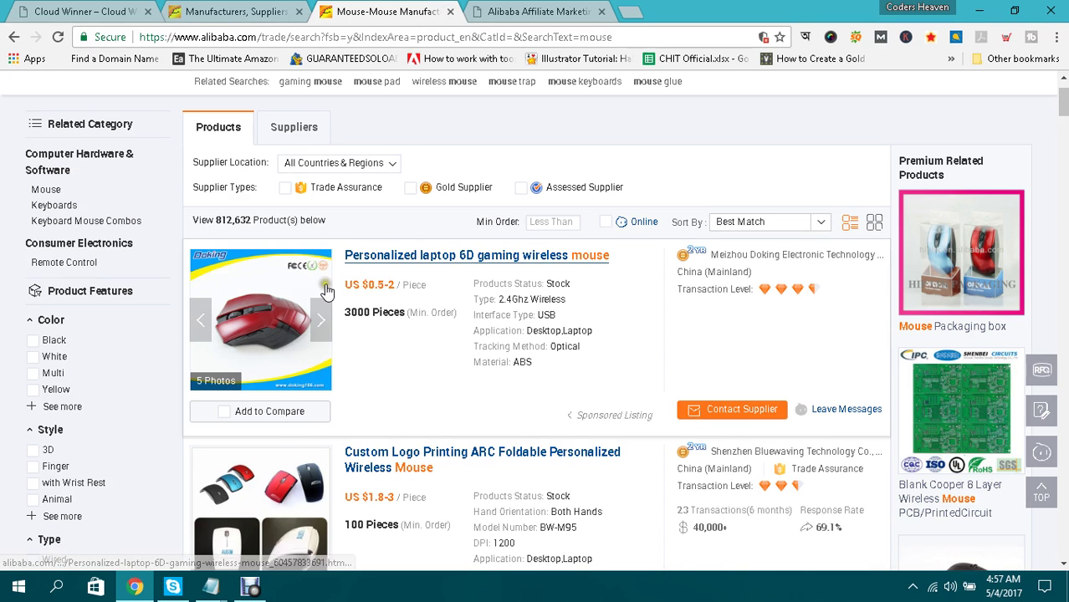
scroll(322, 280, up, 1)
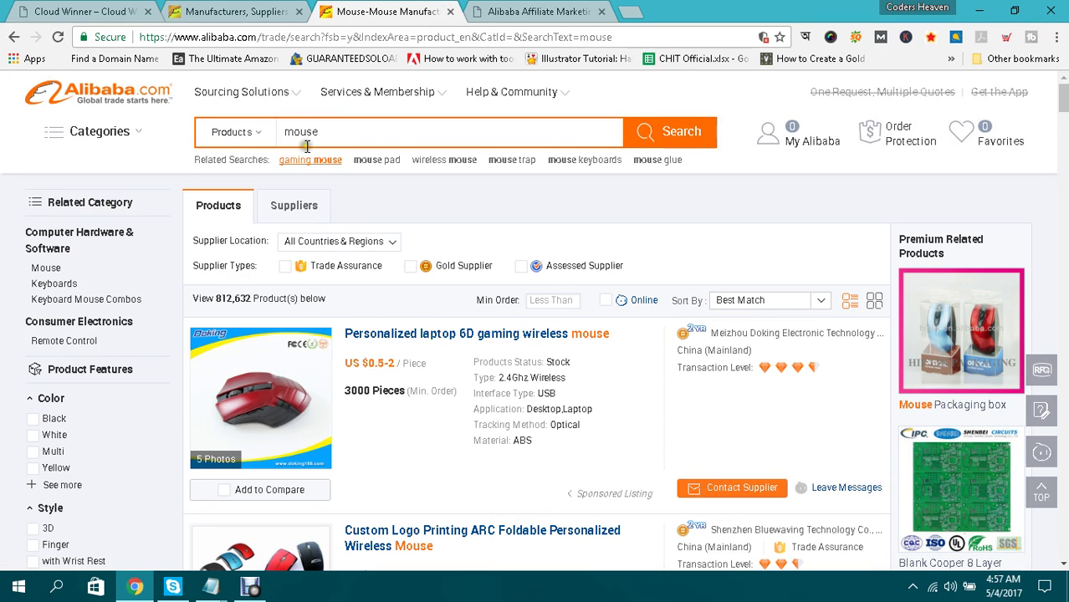
click(87, 11)
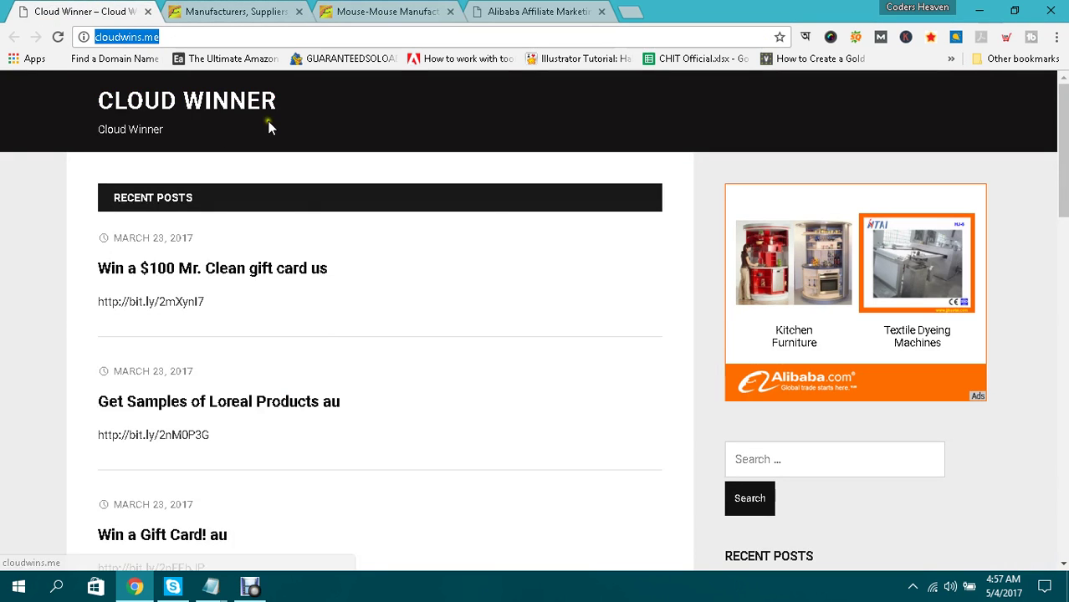
click(360, 10)
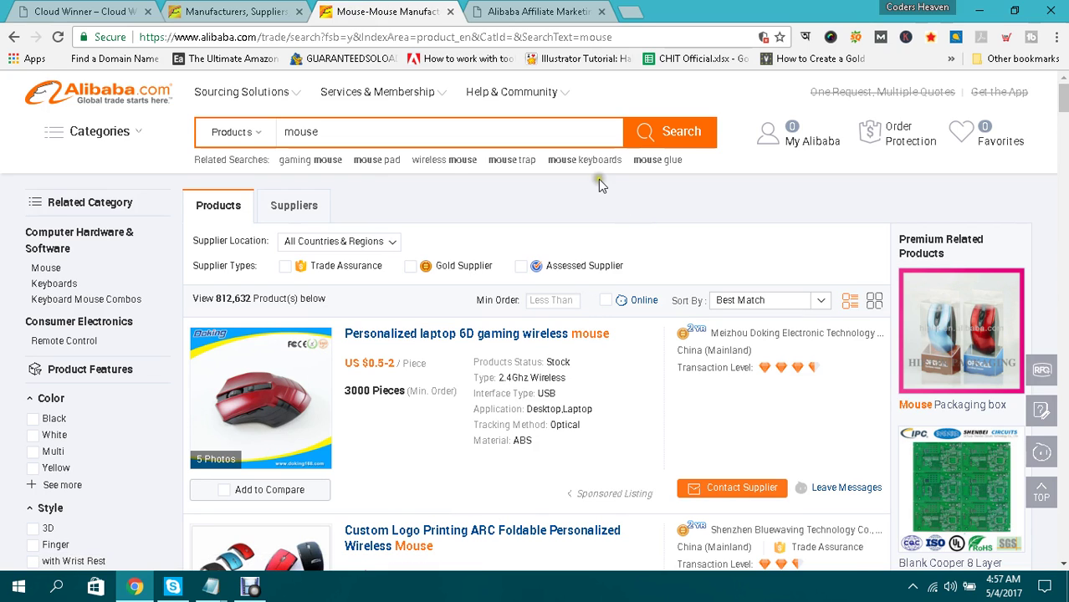
scroll(401, 345, down, 1)
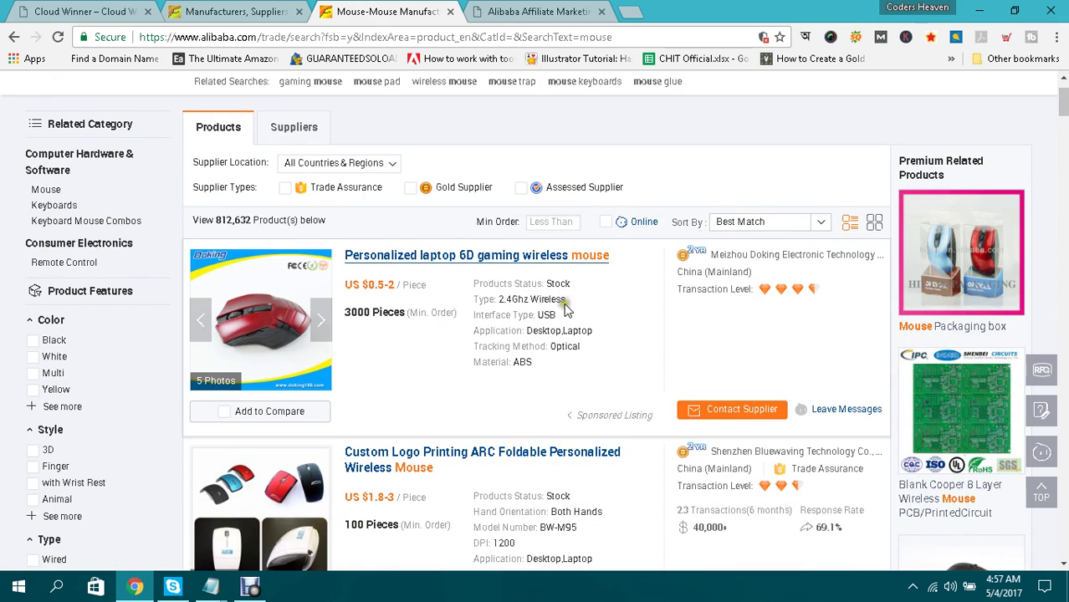
click(466, 290)
Open the Personalized laptop 6D gaming wireless mouse listing in a new tab while staying on the results.
click(417, 255)
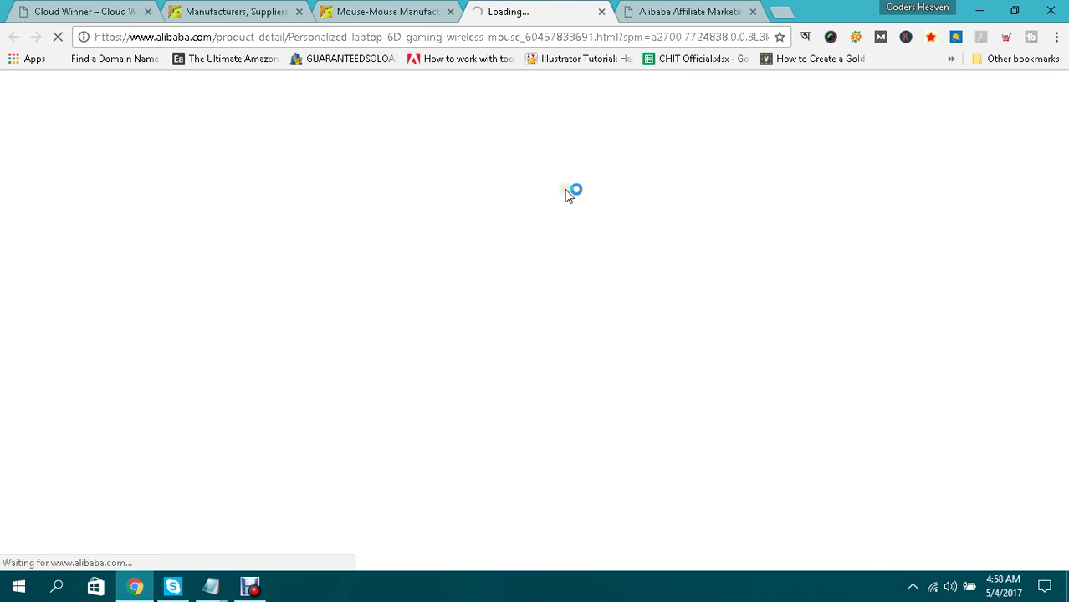
click(352, 7)
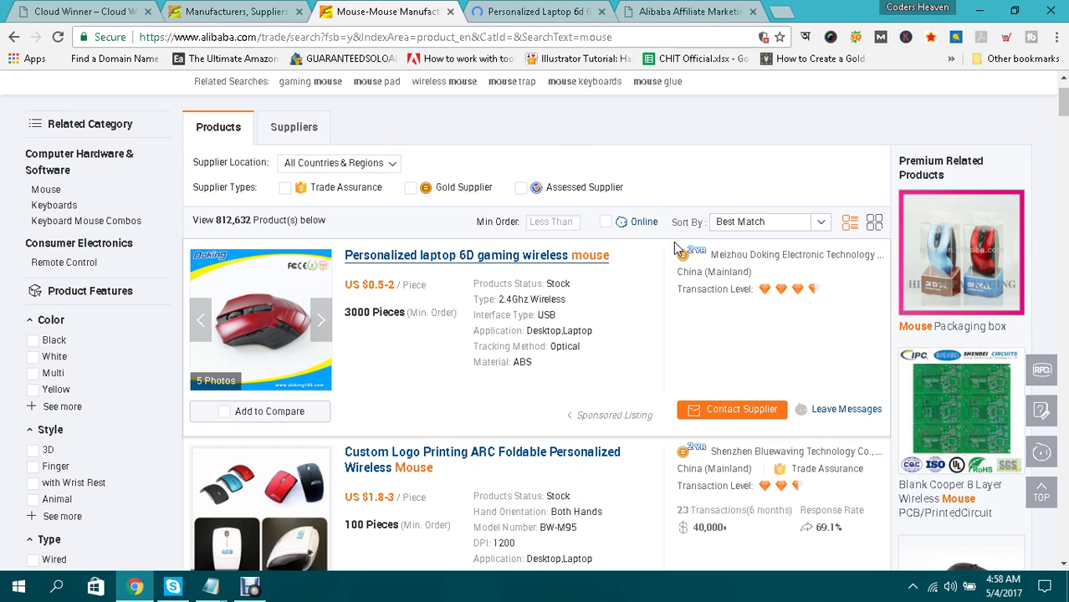
scroll(674, 242, down, 3)
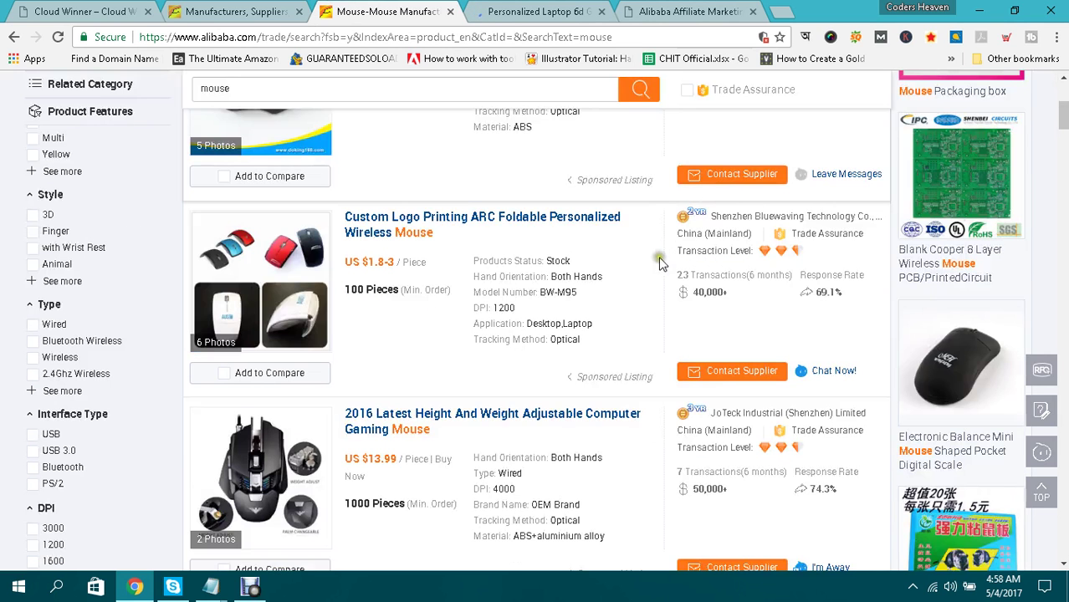
scroll(621, 248, up, 2)
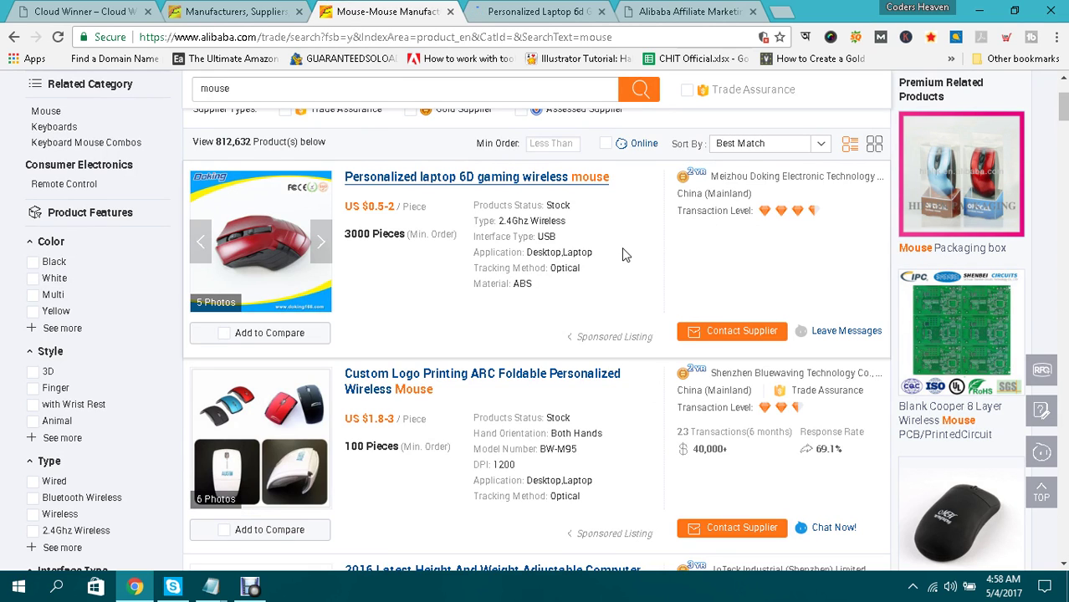
scroll(492, 248, up, 1)
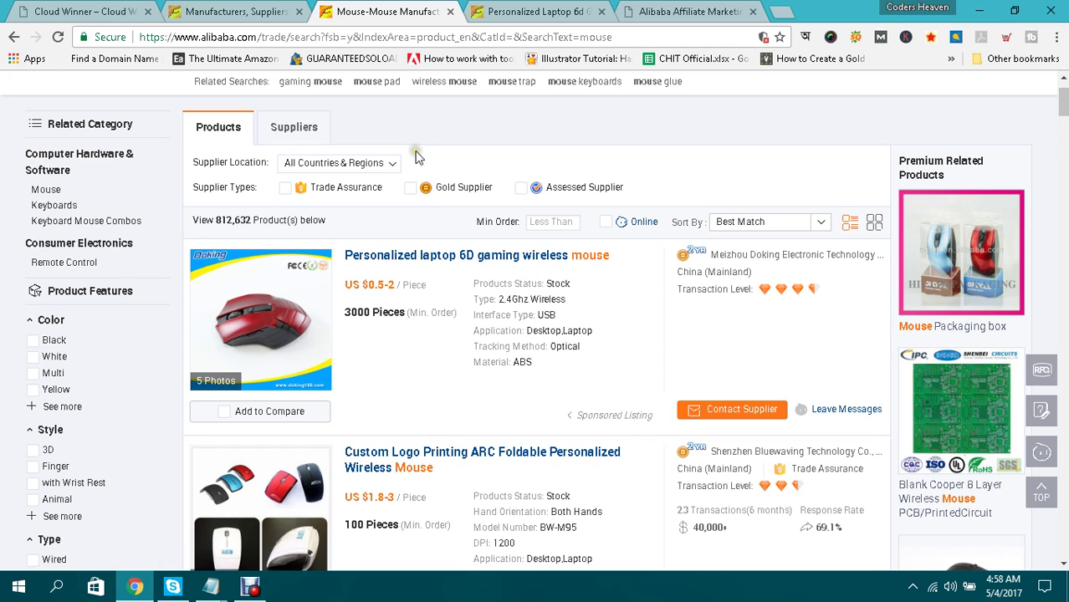
View the loaded 6D gaming mouse product page and scroll through its details.
click(527, 12)
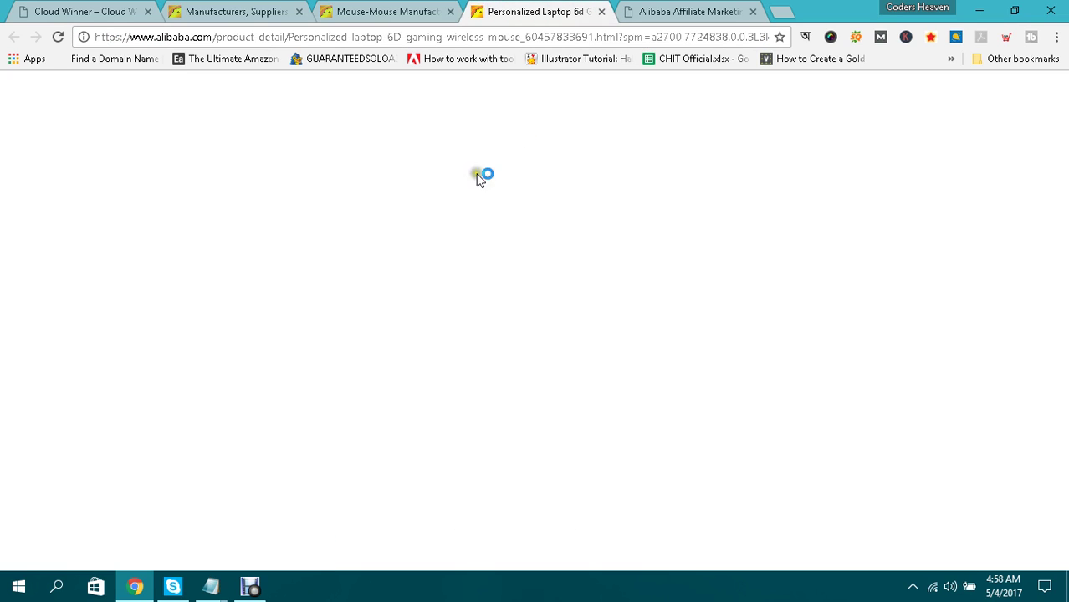
click(383, 10)
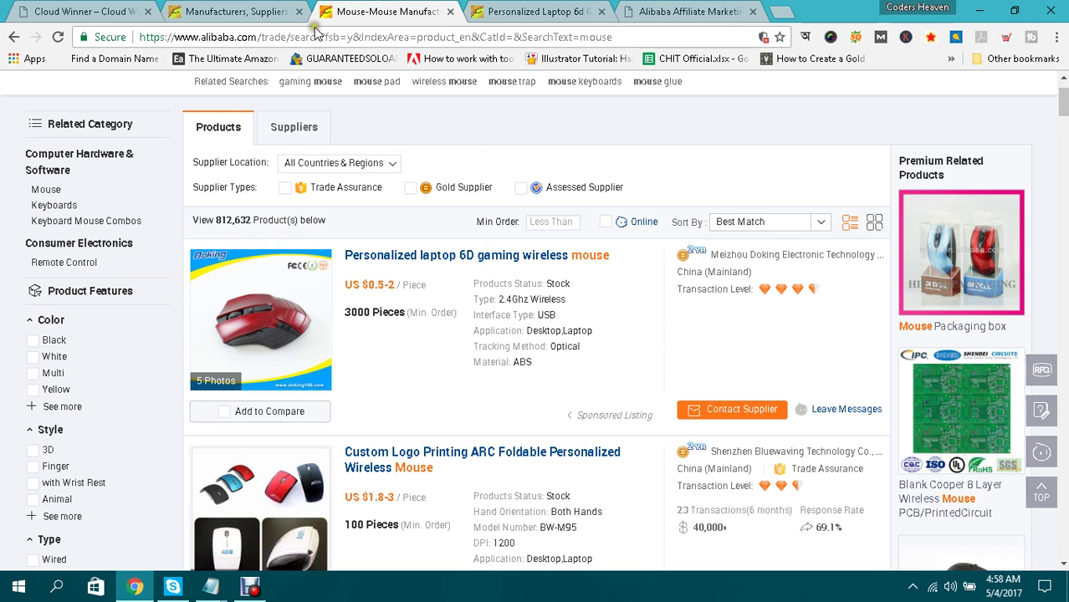
click(493, 14)
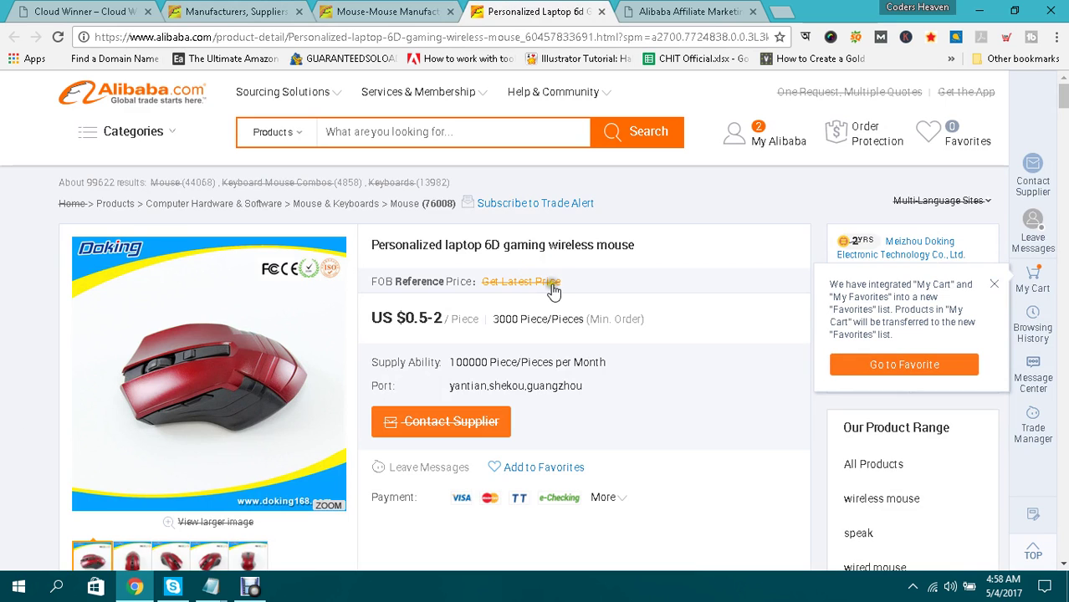
scroll(688, 303, down, 3)
scroll(689, 308, down, 1)
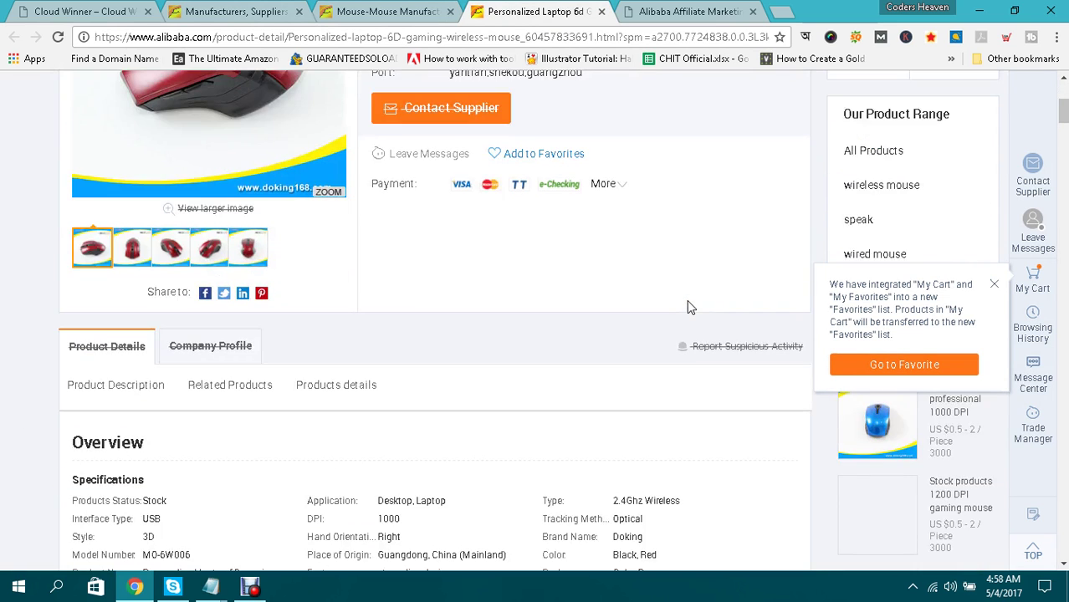
scroll(690, 303, up, 2)
scroll(689, 307, up, 2)
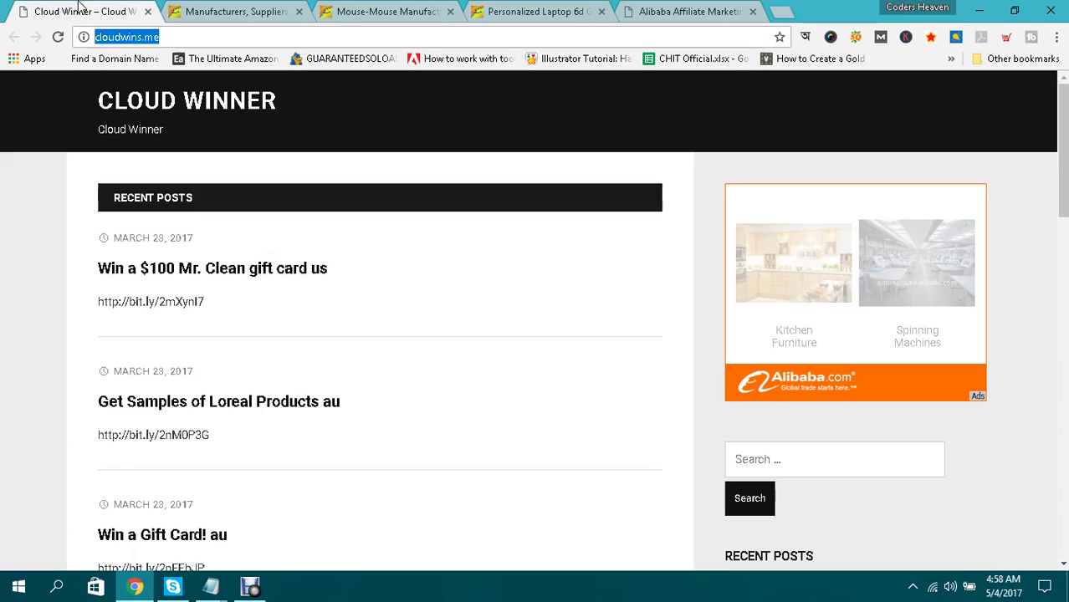
Open the kitchen cabinet offer from the Cloud Winner blog's Alibaba ad in a new tab.
click(83, 10)
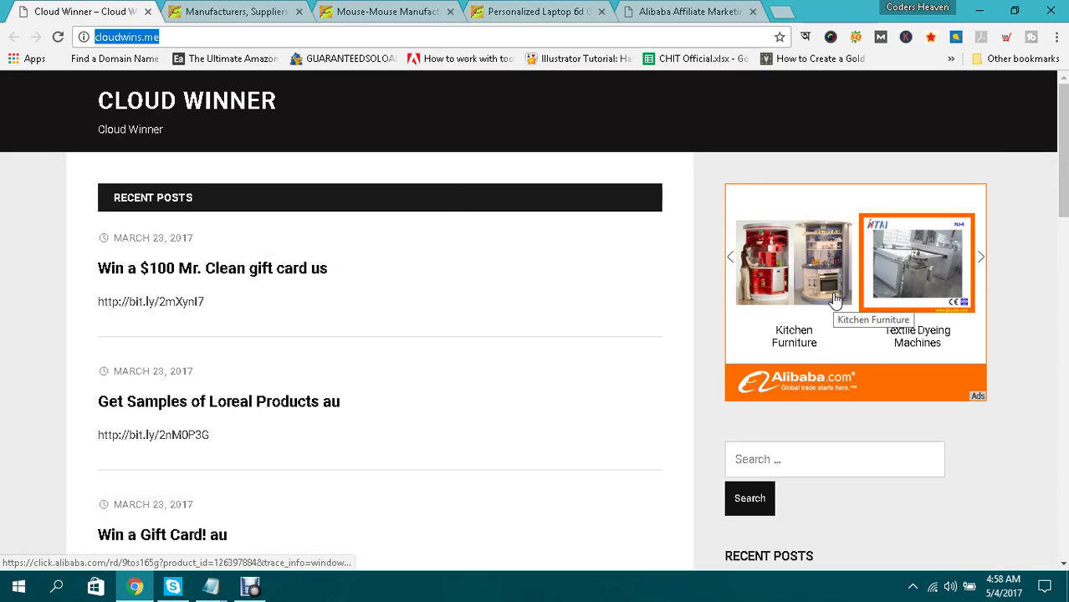
click(834, 301)
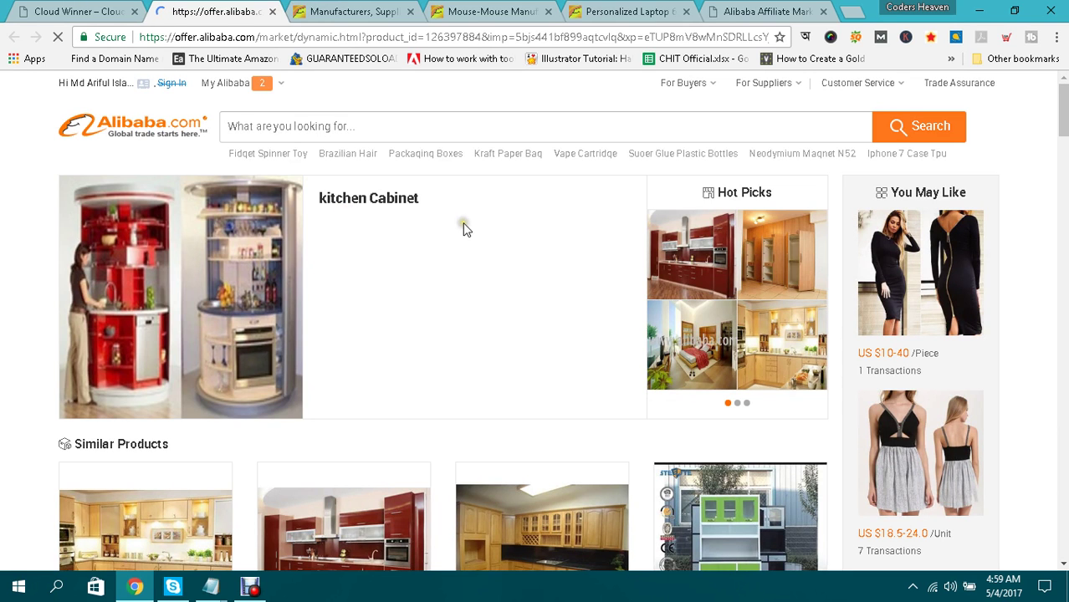
key(ctrl+shift+Tab)
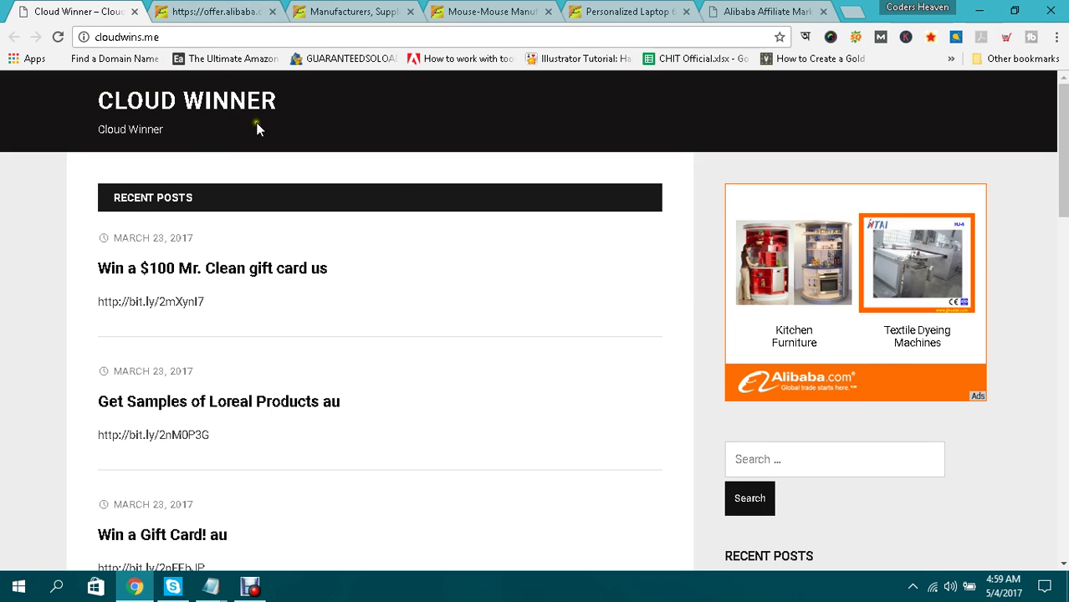
click(198, 11)
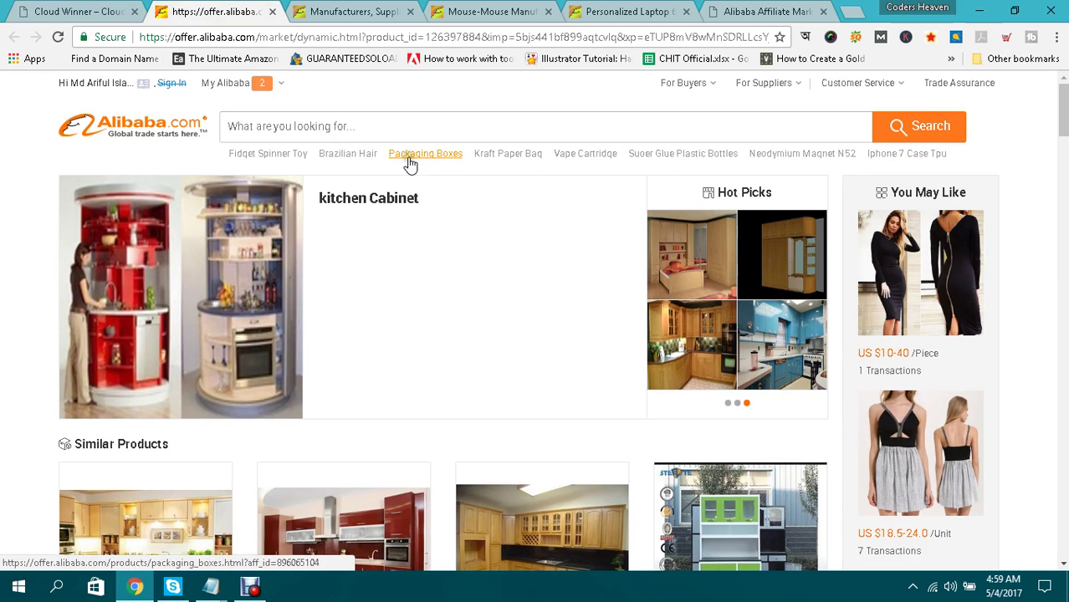
Browse the kitchen cabinet offer page, then switch to the alibaba.com homepage tab.
scroll(482, 270, down, 3)
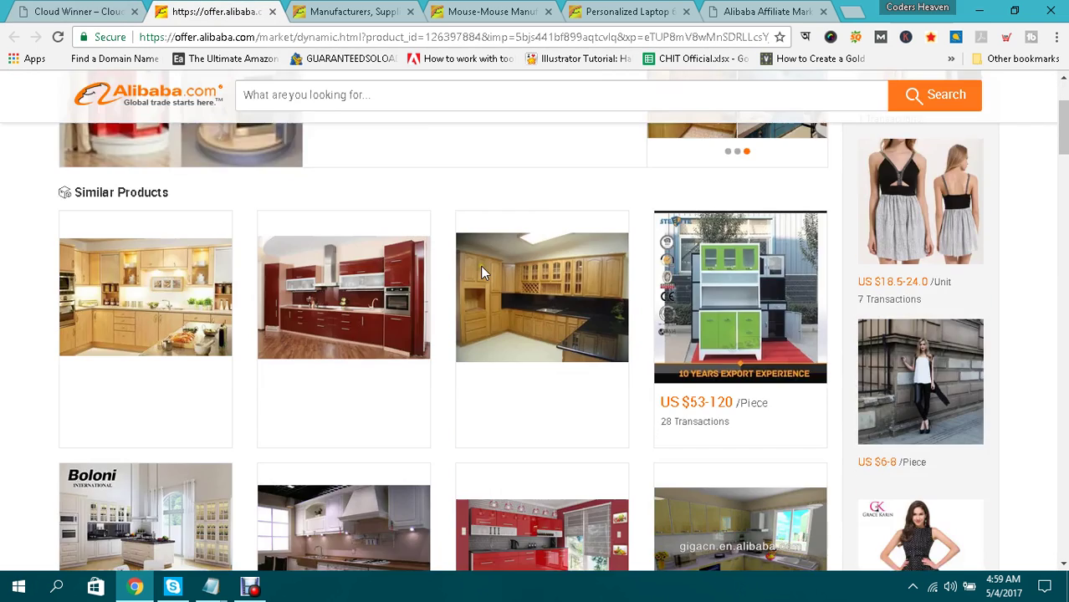
scroll(488, 261, down, 3)
scroll(495, 253, down, 1)
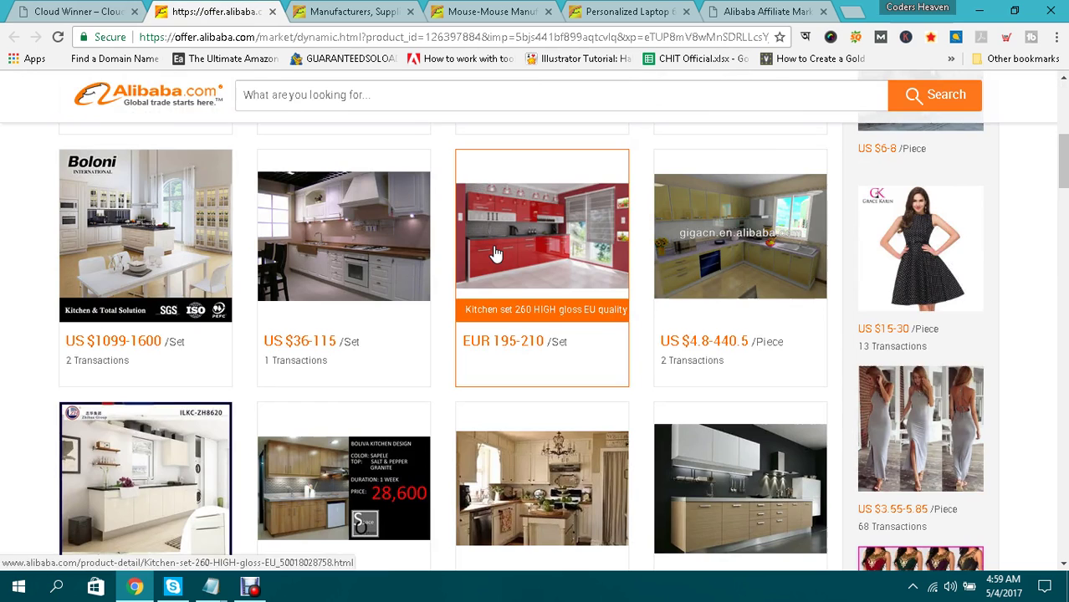
scroll(495, 252, up, 7)
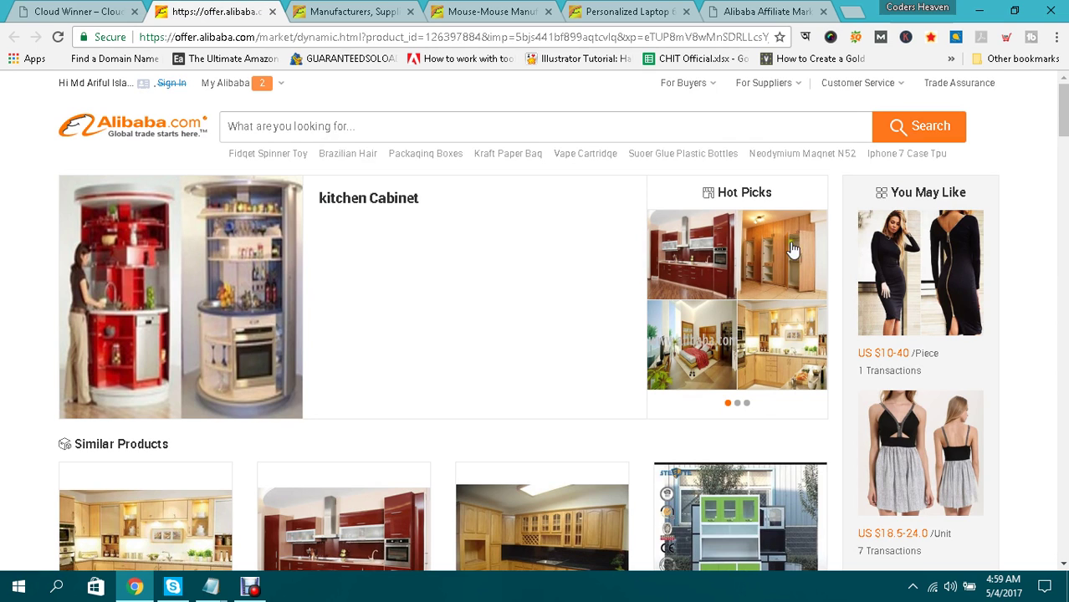
scroll(978, 260, down, 1)
scroll(981, 260, down, 4)
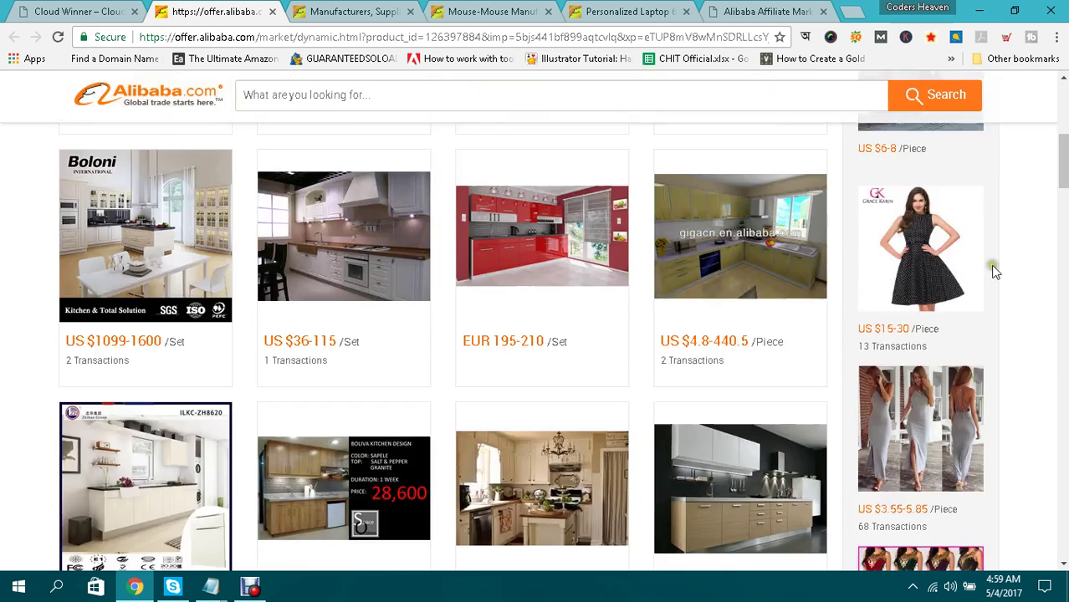
scroll(640, 242, down, 2)
scroll(640, 242, down, 6)
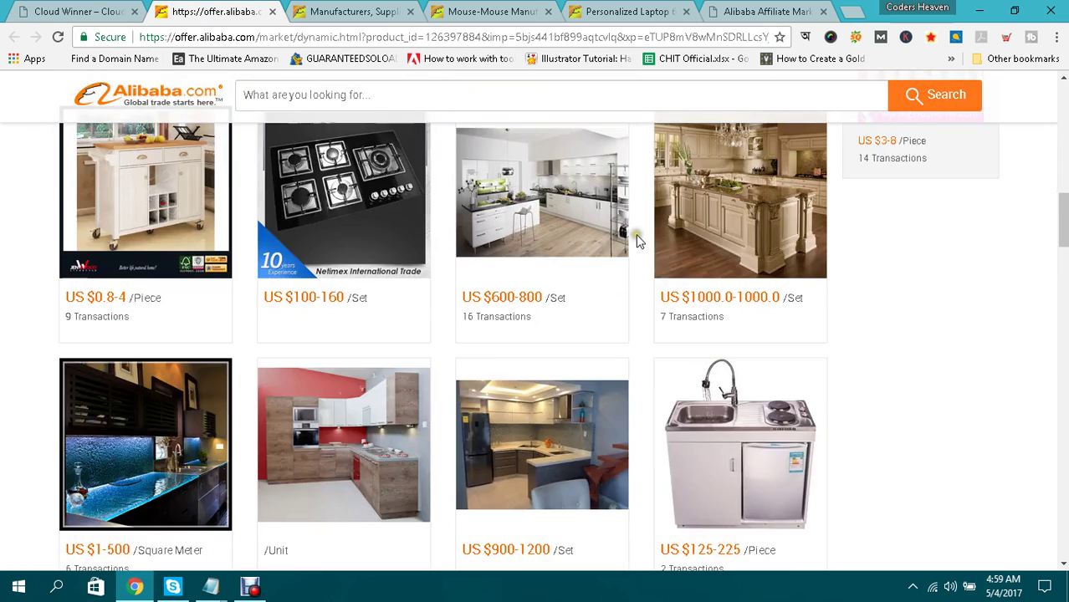
scroll(635, 240, down, 3)
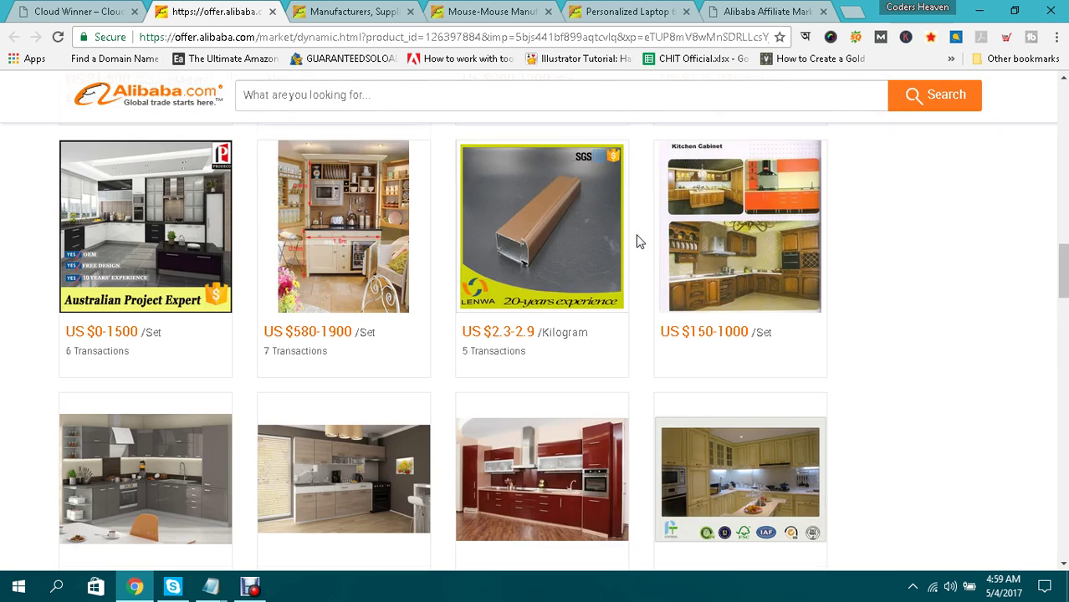
scroll(640, 242, down, 5)
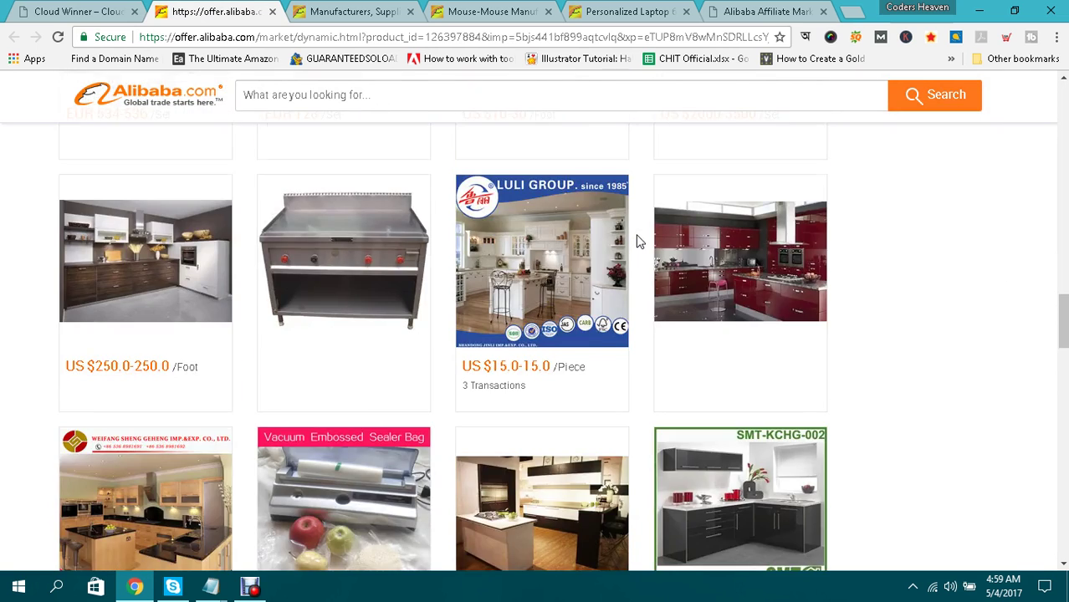
scroll(640, 243, down, 3)
scroll(636, 241, up, 8)
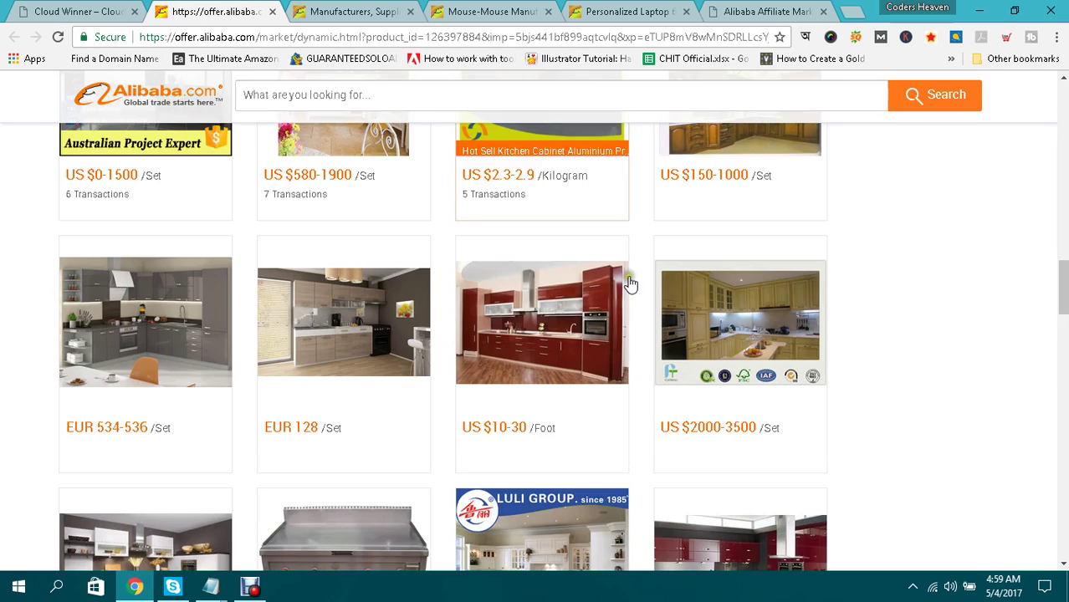
scroll(908, 244, up, 2)
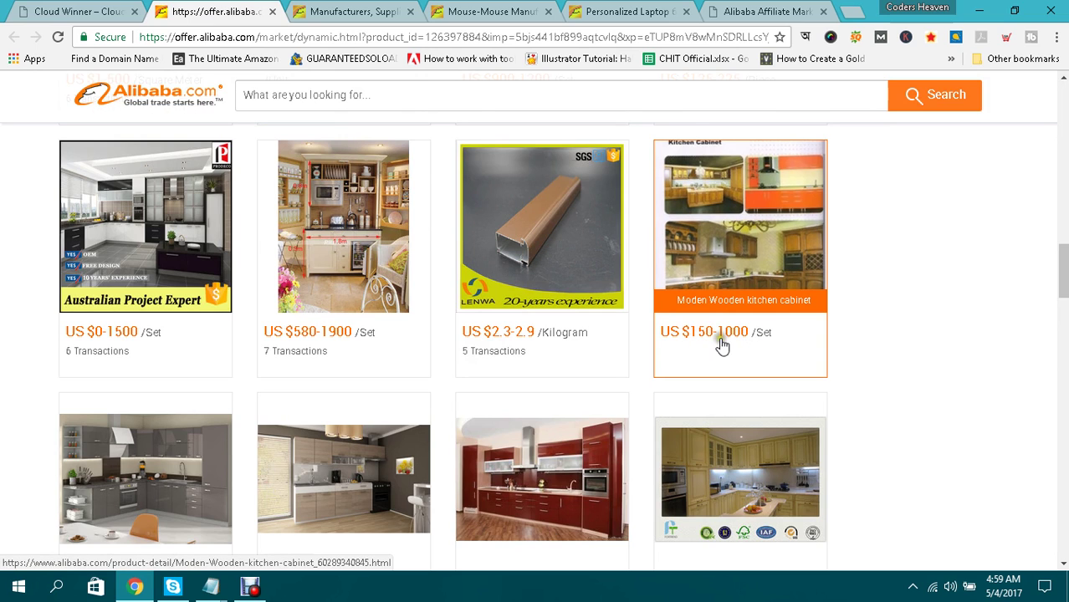
scroll(437, 275, up, 10)
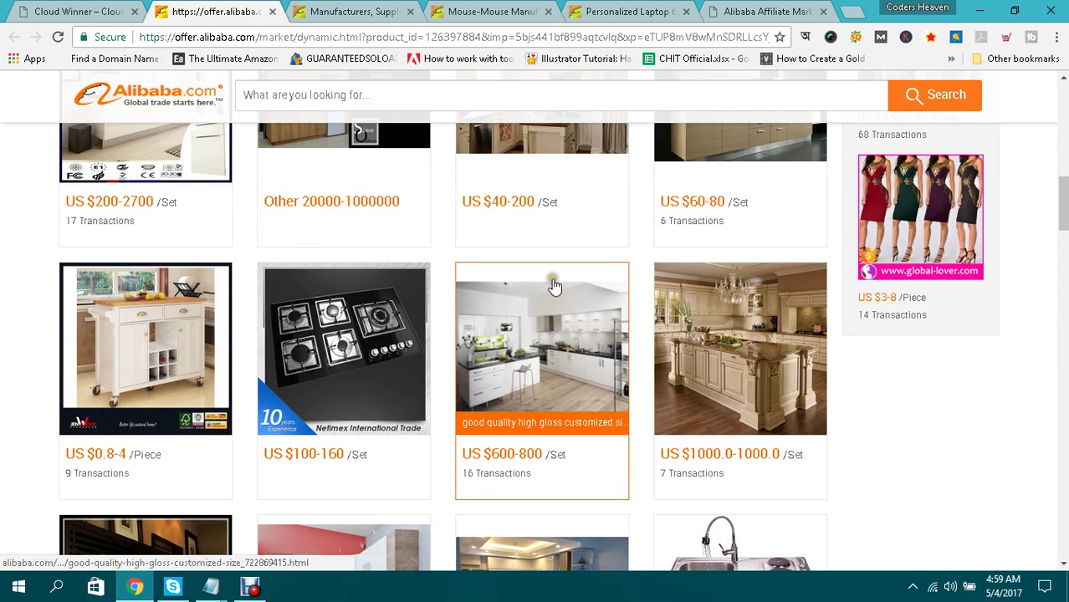
scroll(553, 287, up, 4)
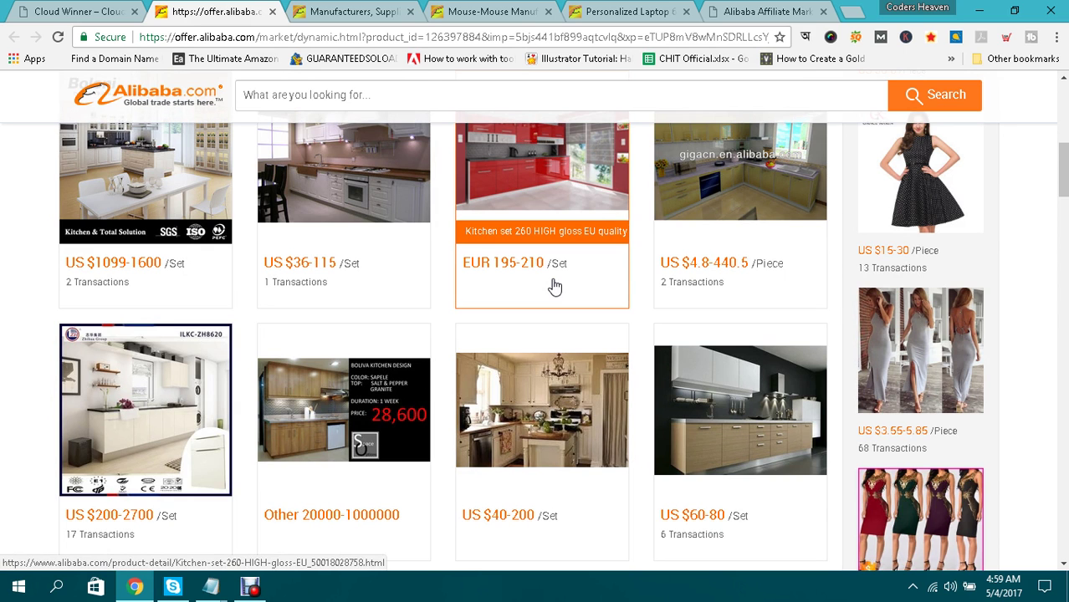
scroll(554, 286, up, 10)
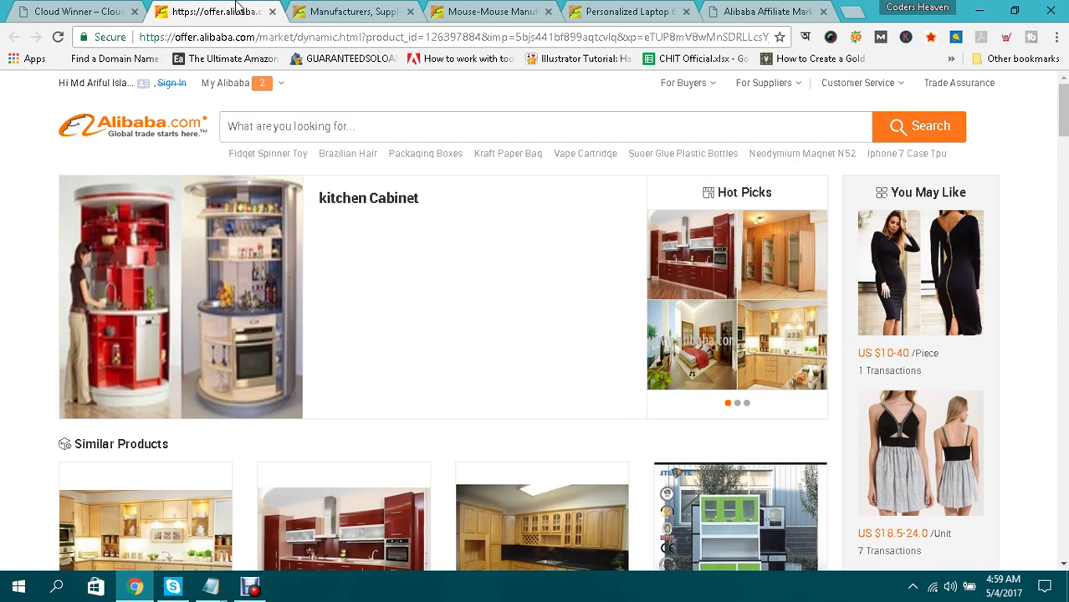
mouse_move(230, 83)
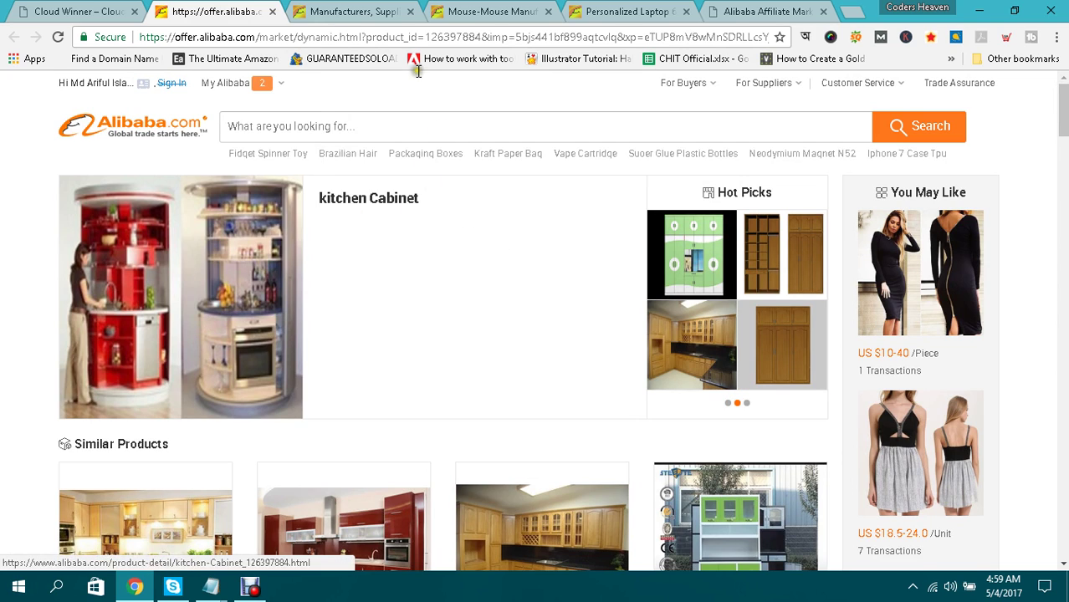
click(341, 8)
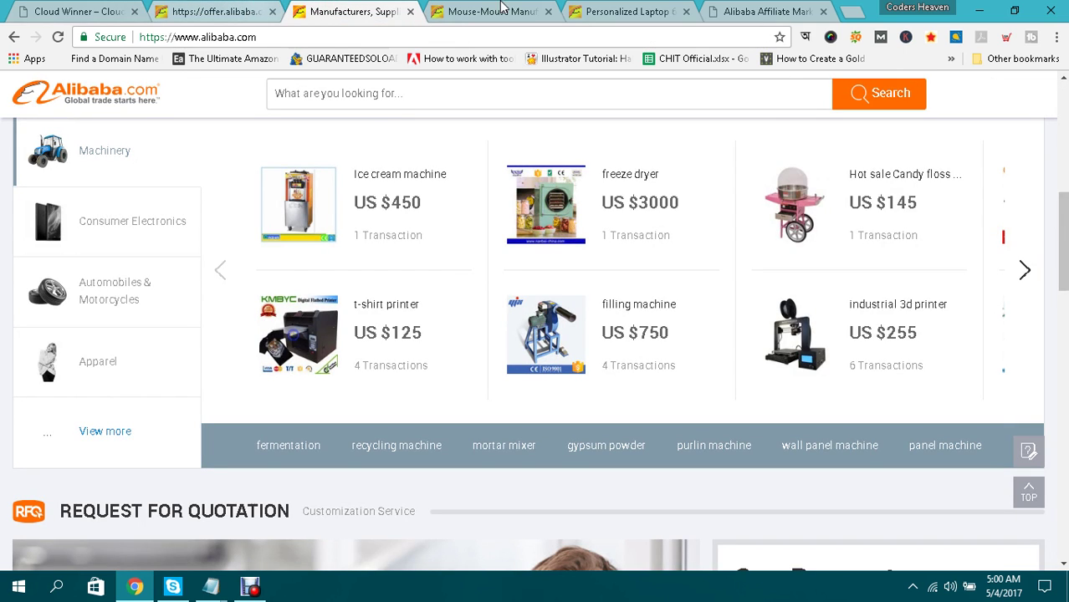
Show the Alibaba Affiliates page at ads.alibaba.com, then bring the CPA notes to the front.
click(768, 10)
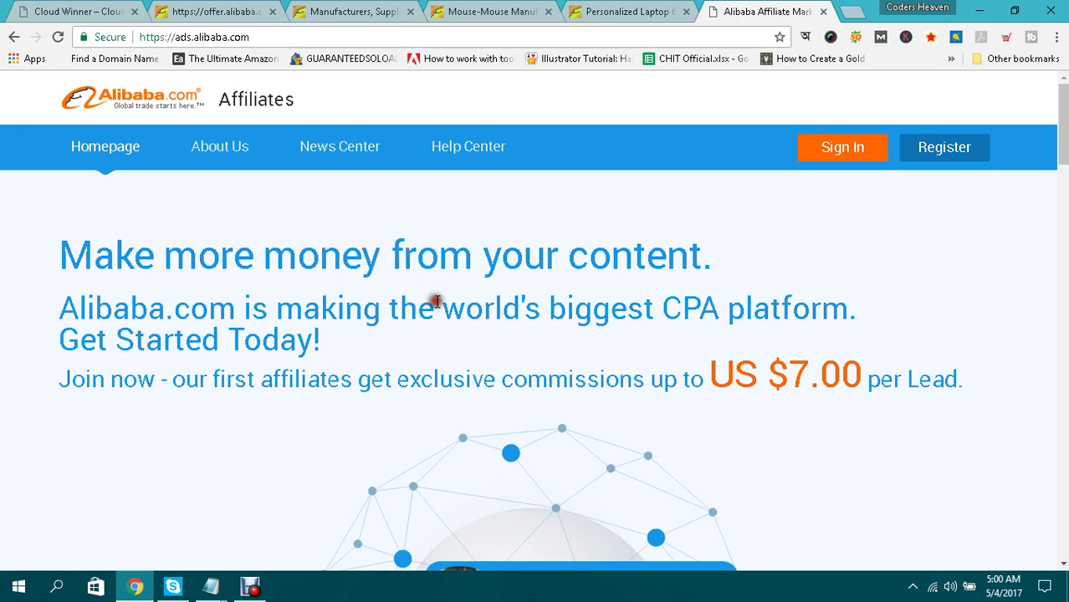
key(alt+Tab)
drag(199, 123, 389, 122)
click(387, 123)
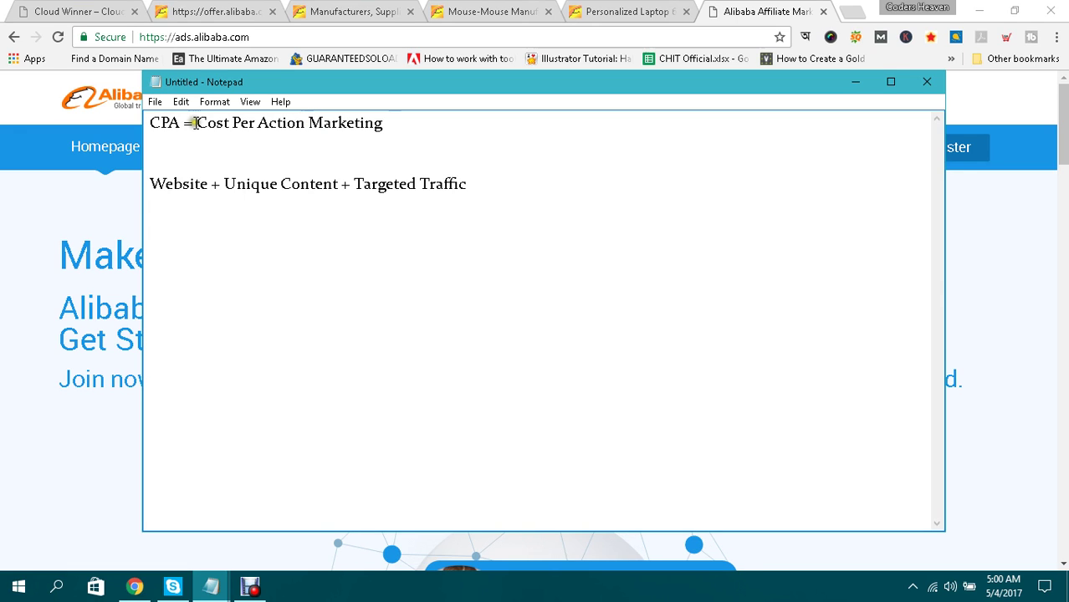
drag(196, 122, 285, 125)
click(300, 122)
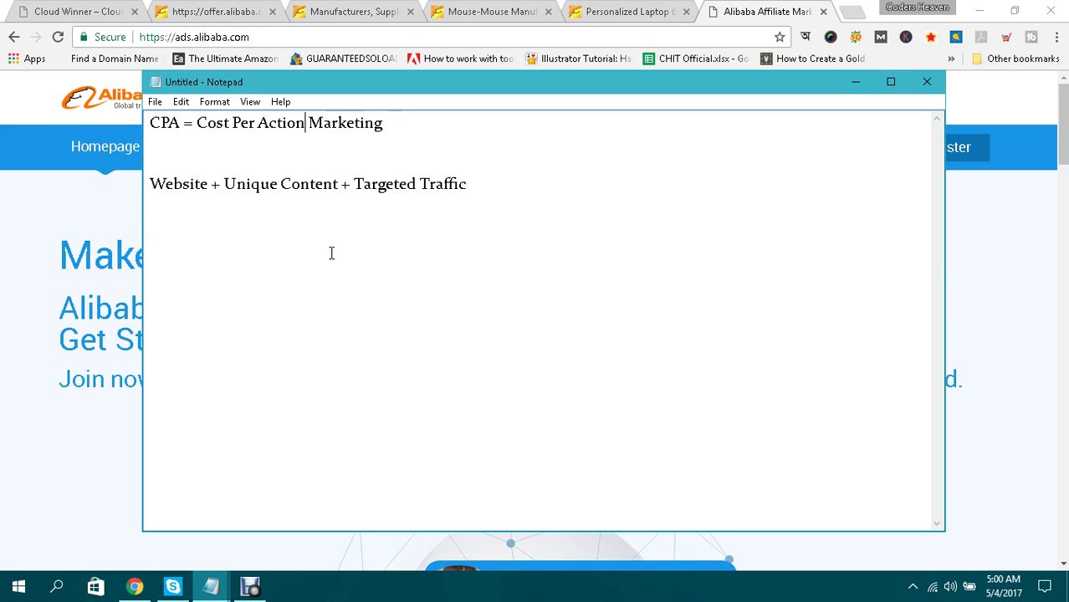
click(750, 6)
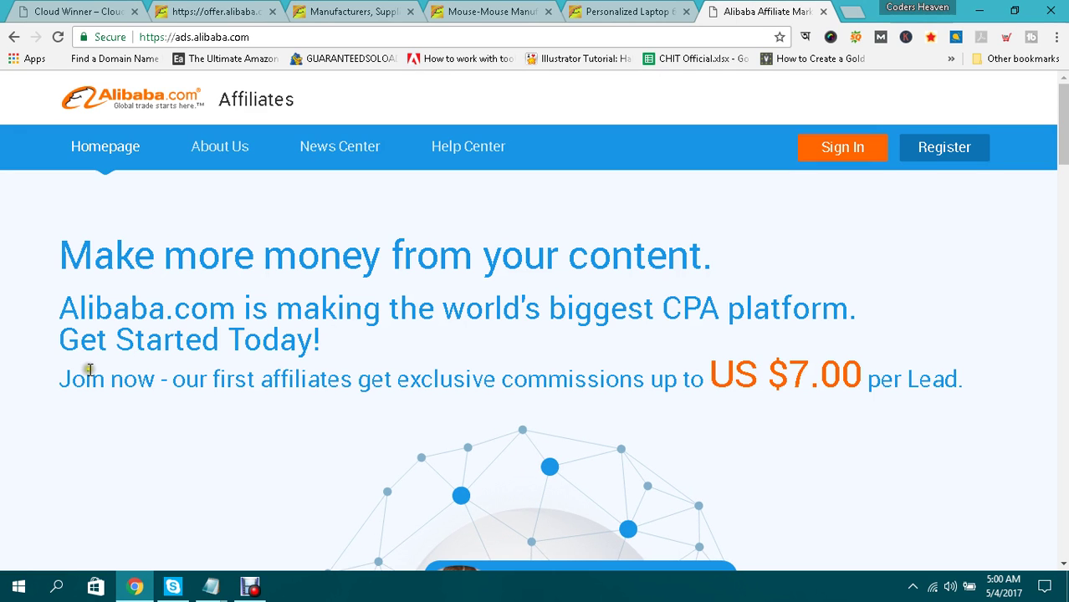
scroll(89, 369, down, 2)
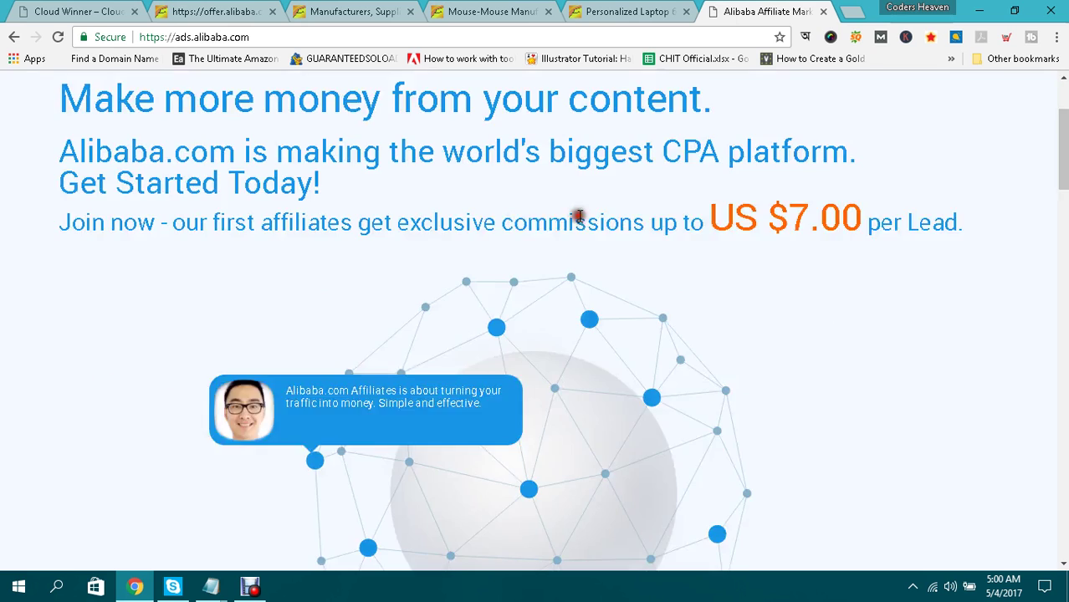
drag(967, 222, 644, 211)
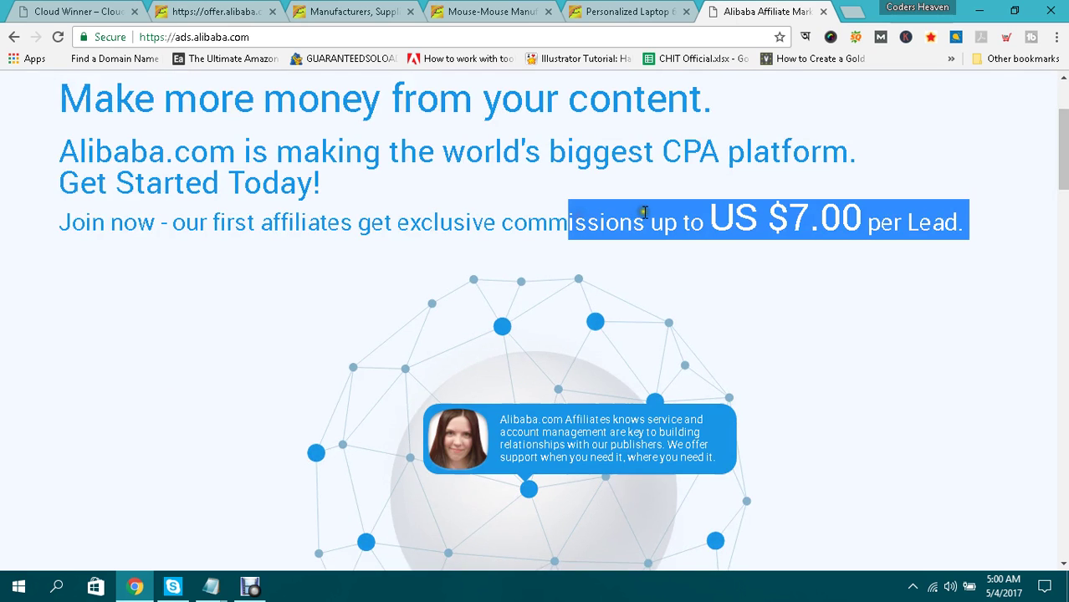
drag(735, 216, 882, 212)
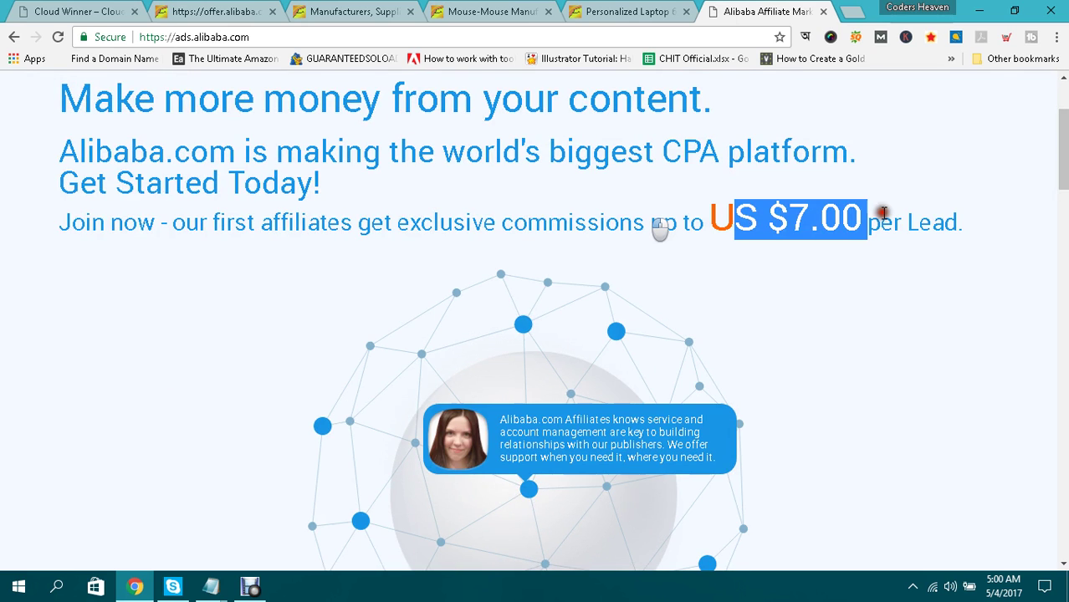
click(897, 215)
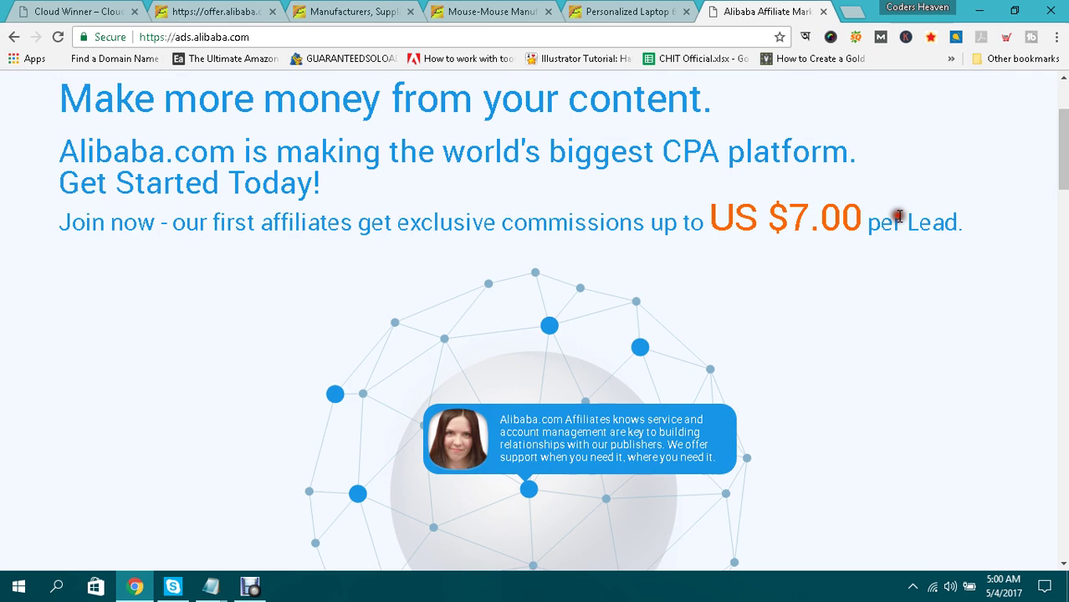
scroll(739, 261, down, 1)
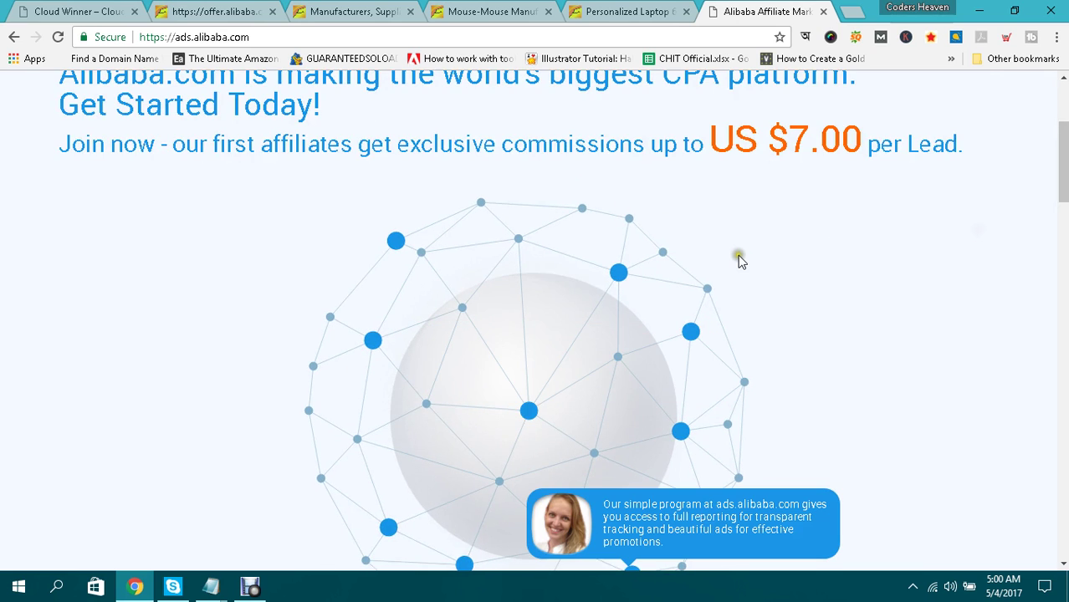
scroll(739, 261, up, 2)
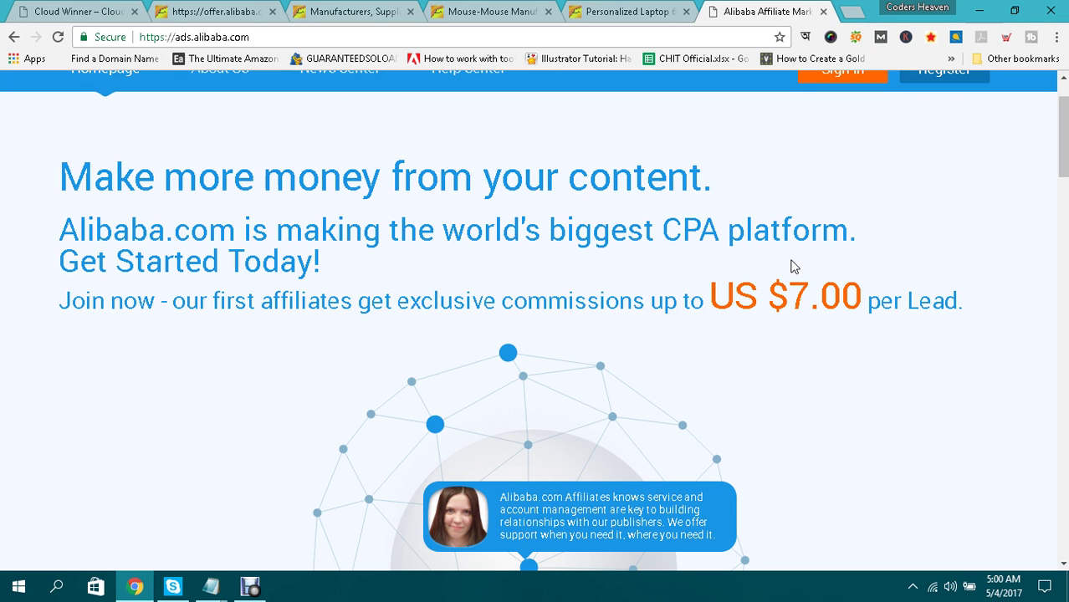
Copy 'laptop 6D gaming wireless mouse' from the personalized mouse product title and open a new tab.
click(489, 11)
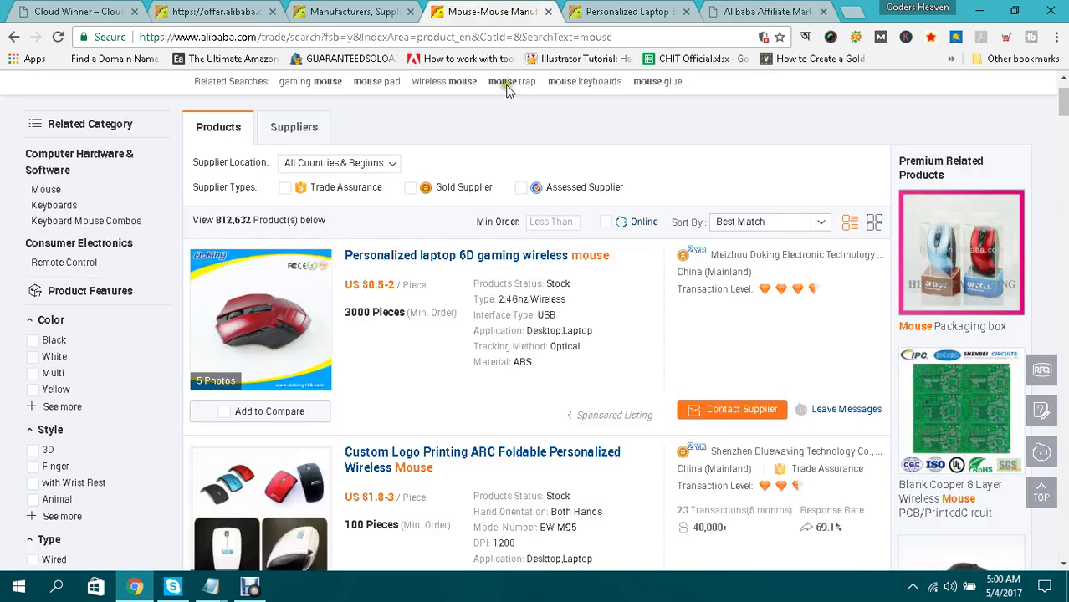
click(619, 10)
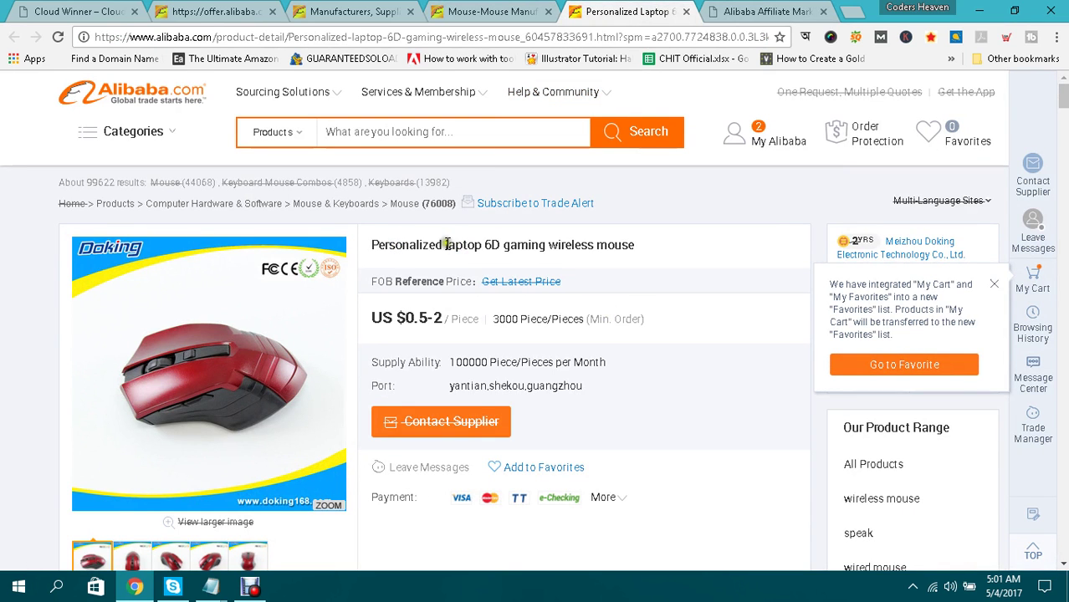
drag(446, 244, 640, 244)
key(ctrl+c)
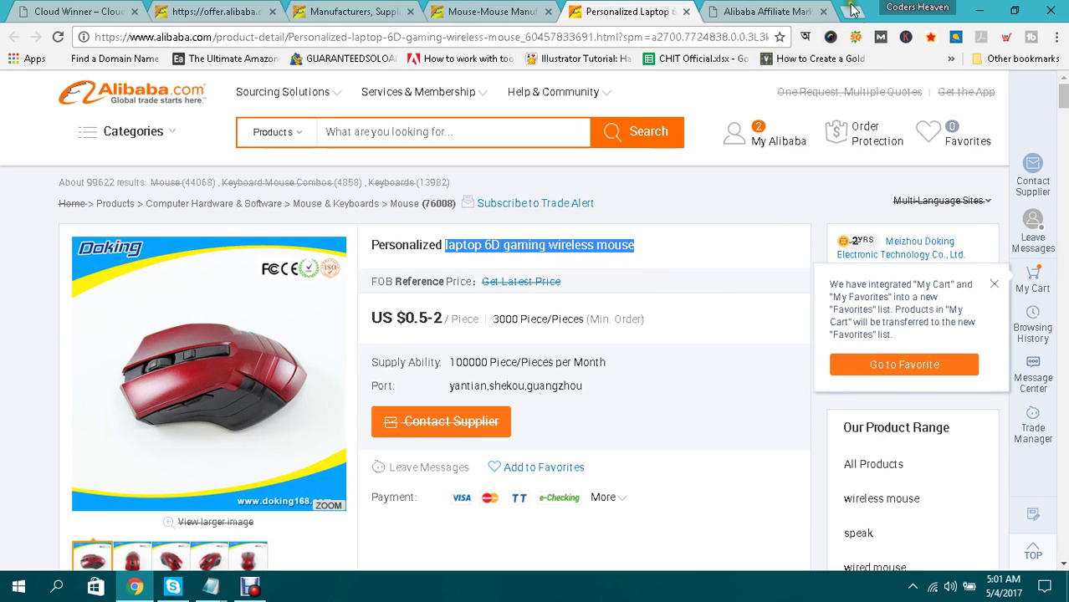
click(854, 8)
Google 'laptop 6D gaming wireless mouse' and scroll through the results' SEOquake metrics.
right_click(607, 42)
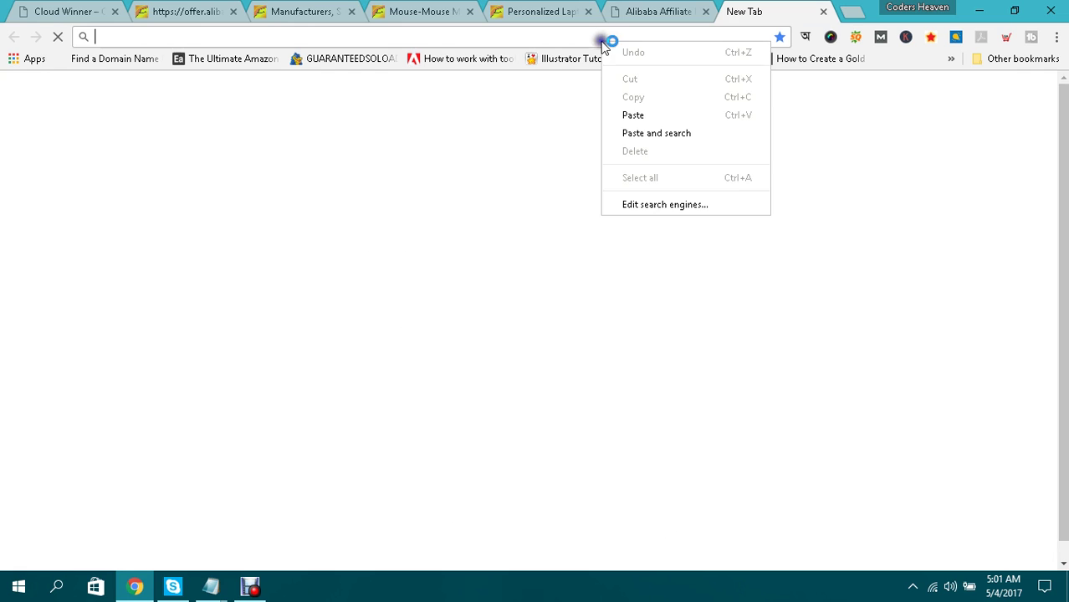
click(654, 134)
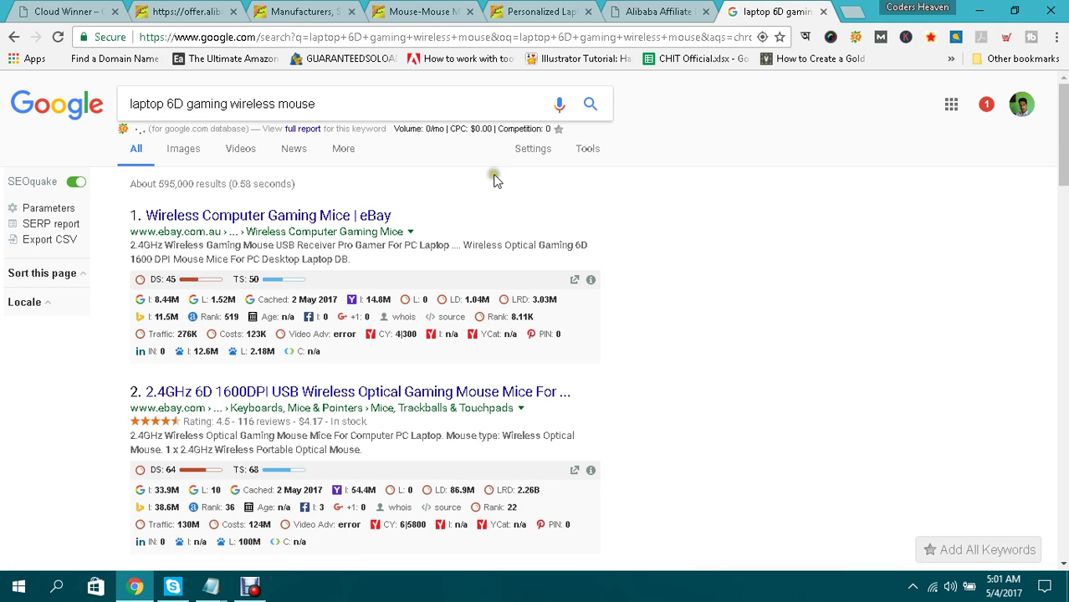
scroll(203, 222, down, 1)
scroll(204, 223, down, 5)
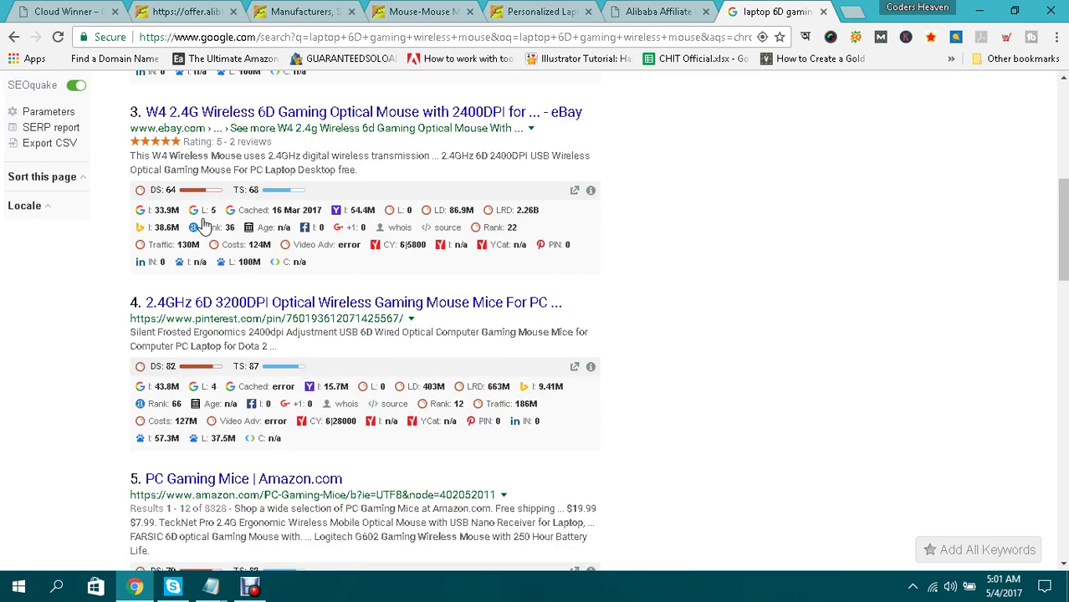
scroll(204, 223, down, 15)
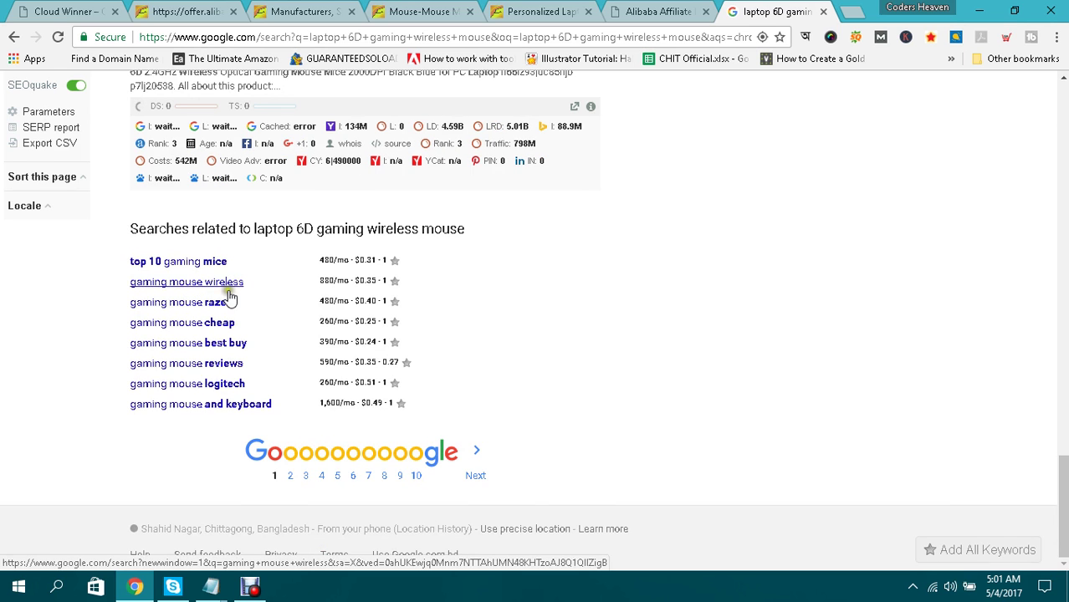
scroll(325, 261, up, 15)
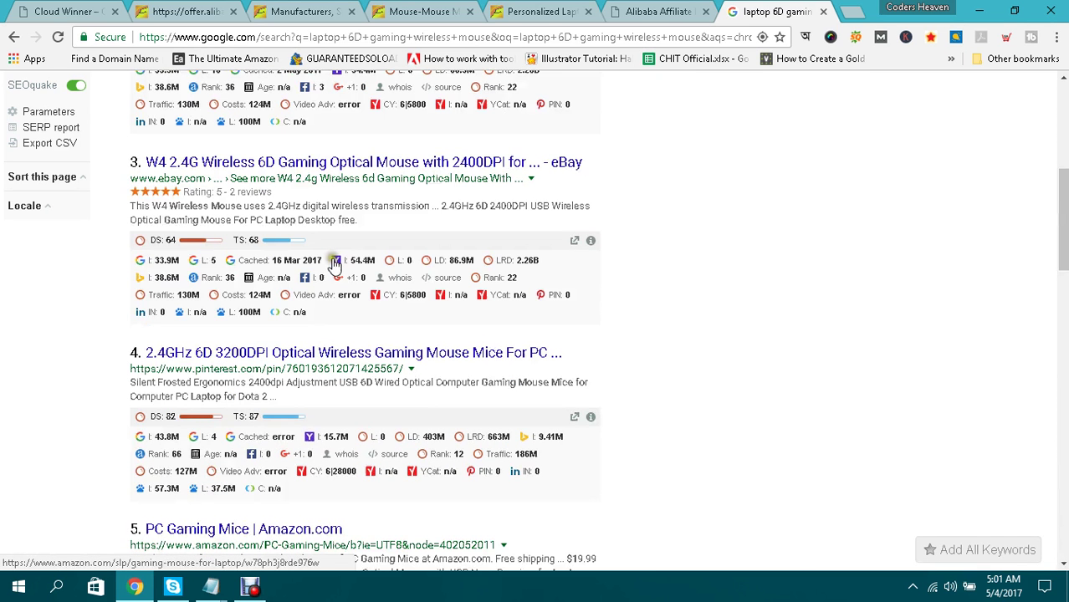
scroll(335, 262, up, 5)
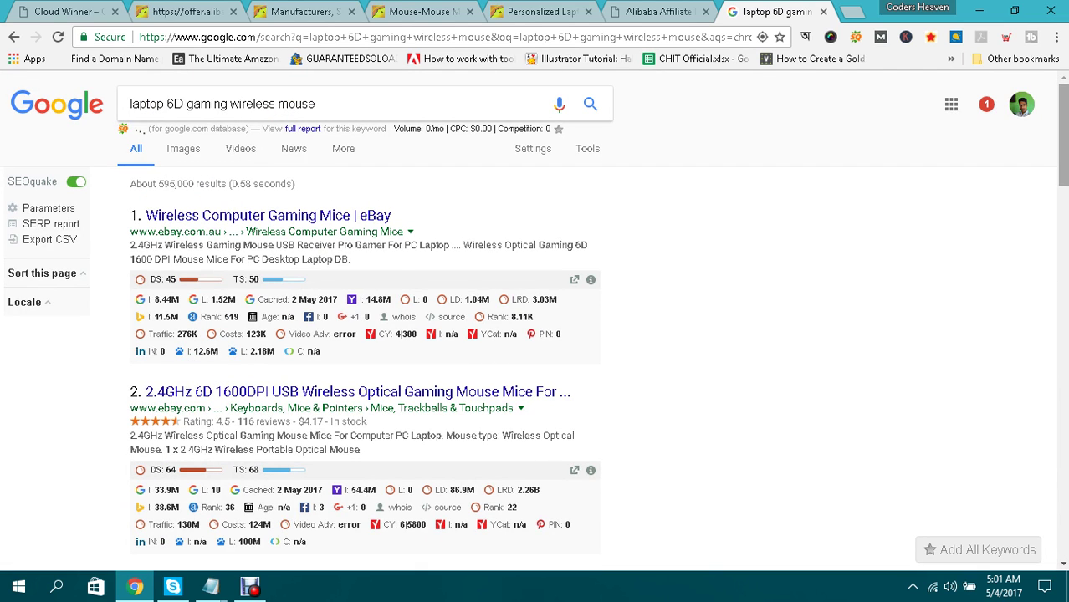
scroll(295, 99, down, 7)
scroll(603, 288, down, 10)
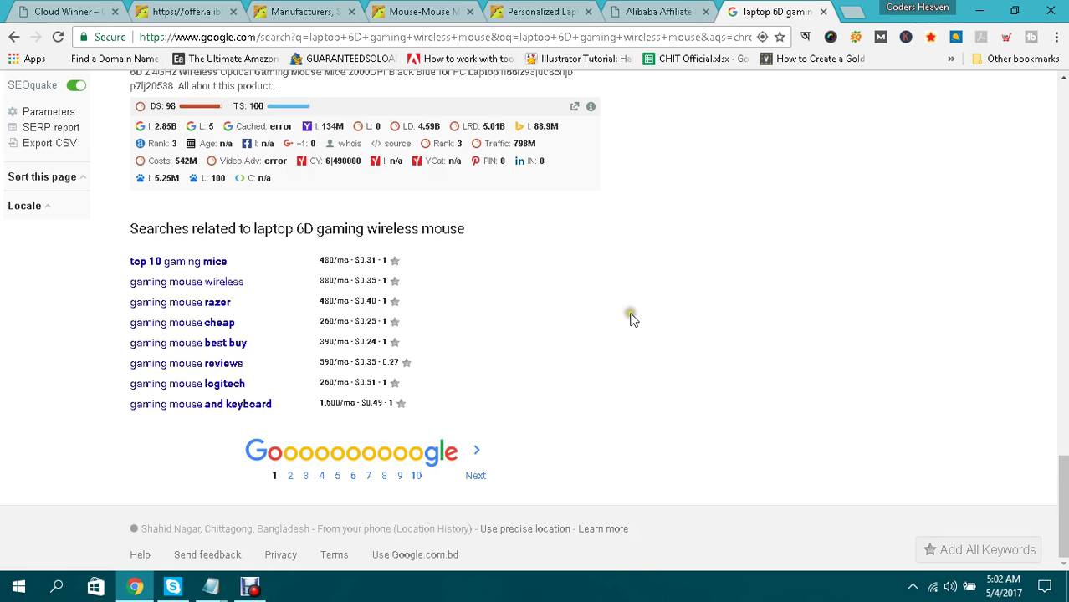
scroll(632, 318, up, 20)
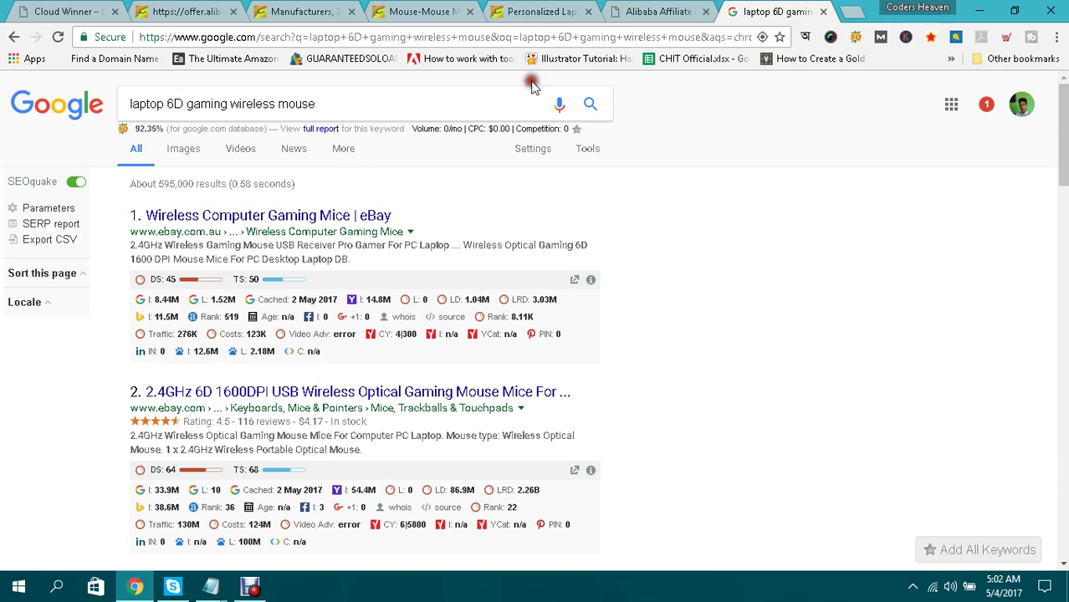
Flip through the Cloud Winner and kitchen cabinet tabs, ending on the laptop gaming mouse results.
click(101, 11)
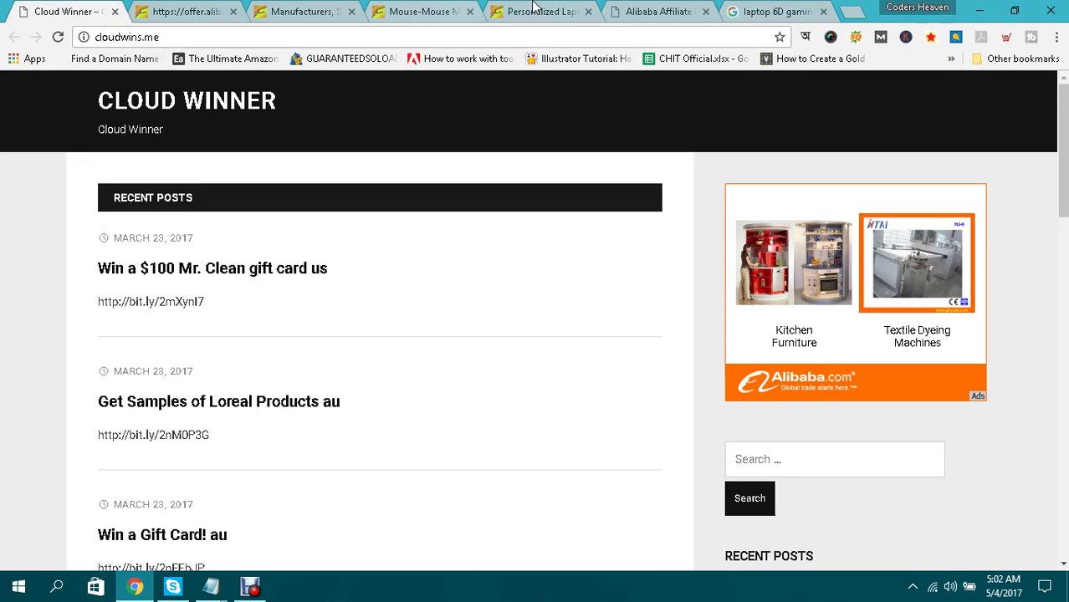
click(754, 12)
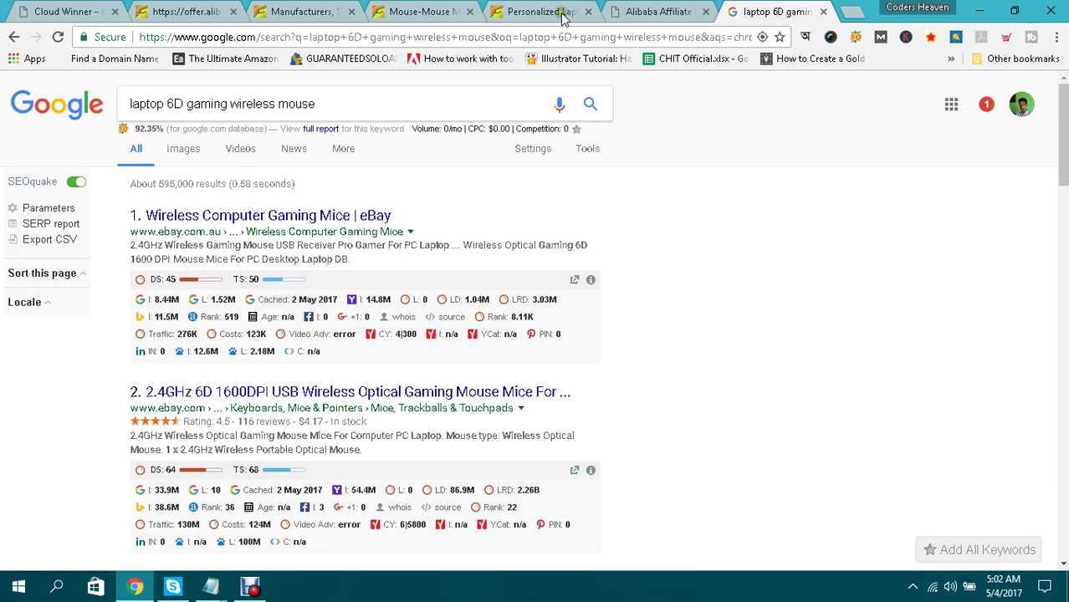
click(188, 11)
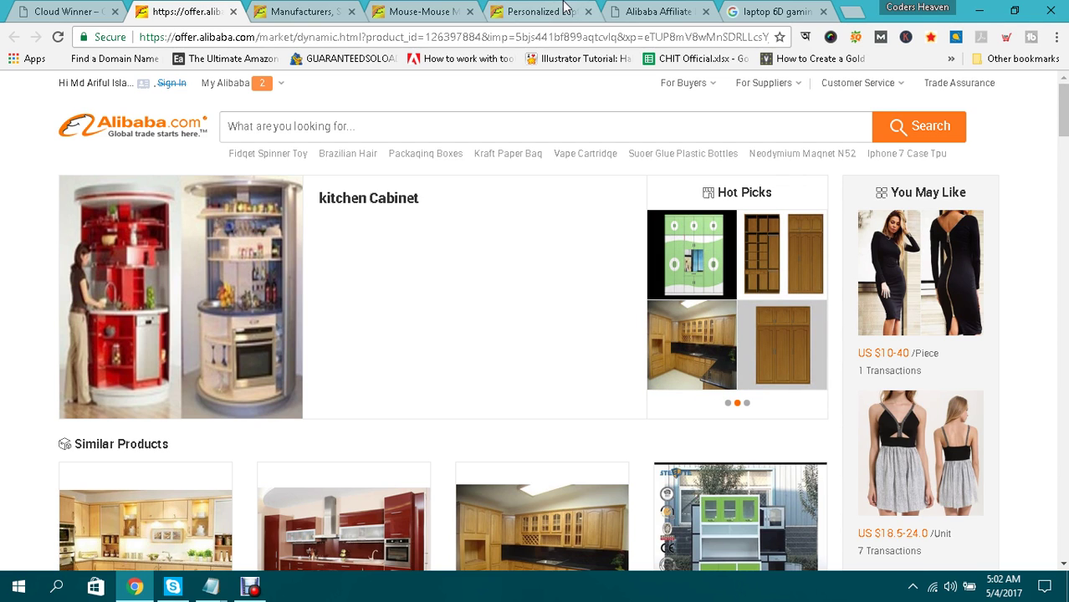
click(87, 7)
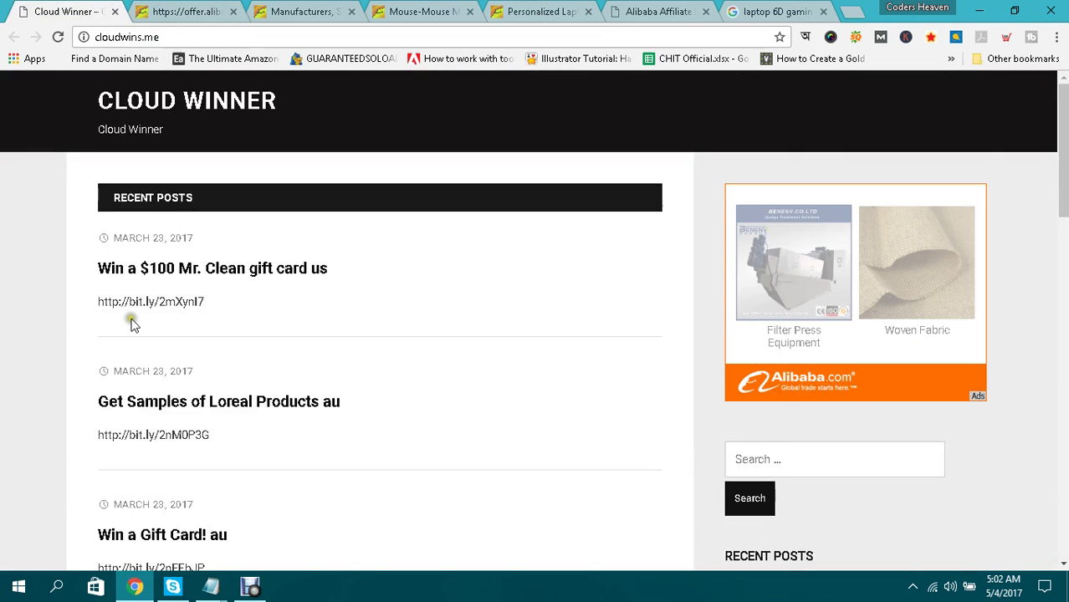
click(750, 8)
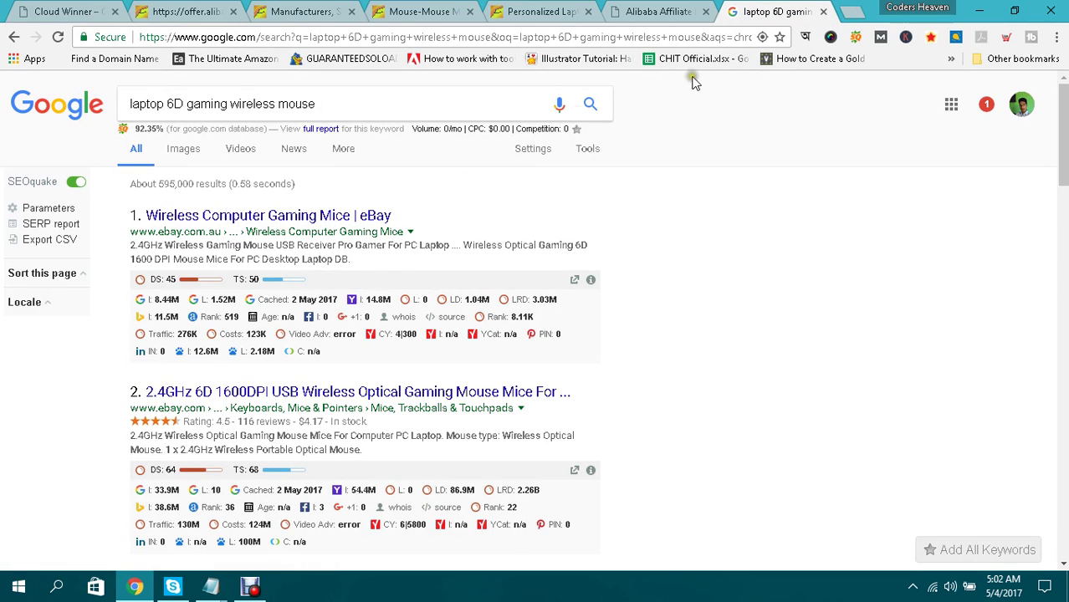
Remove 'laptop' from the query and search for '6D gaming wireless mouse'.
click(168, 100)
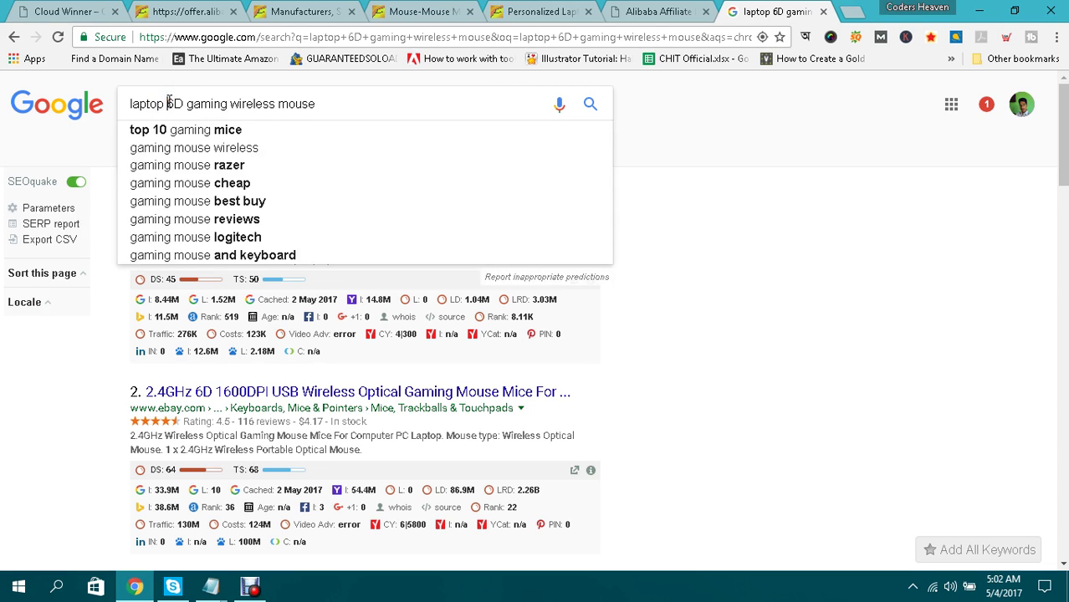
key(BackSpace)
key(BackSpace)
key(BackSpace)
key(BackSpace)
key(BackSpace)
key(BackSpace)
key(BackSpace)
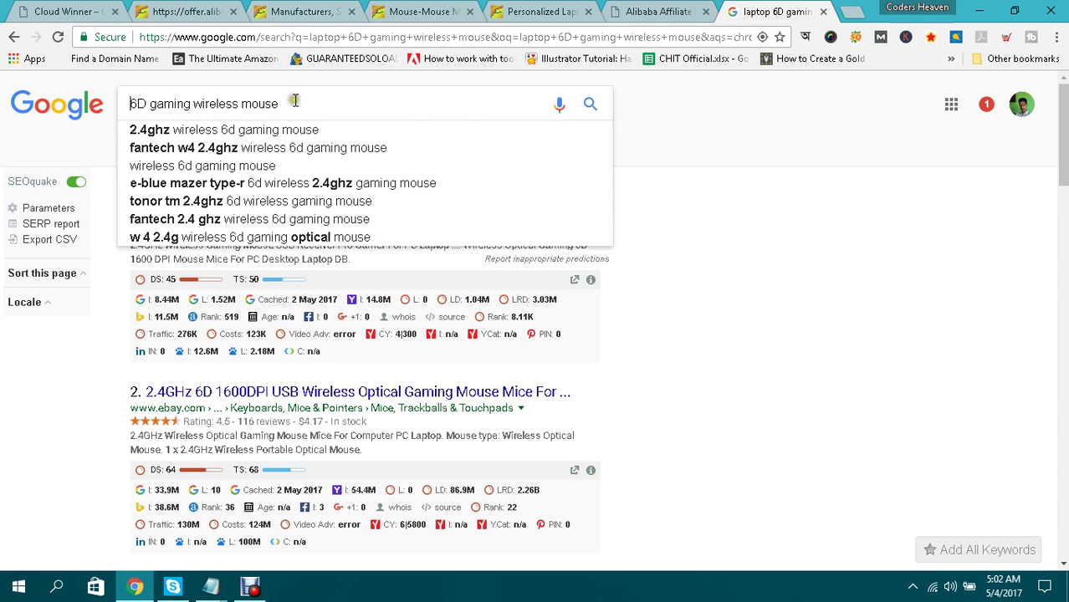
click(315, 99)
key(Return)
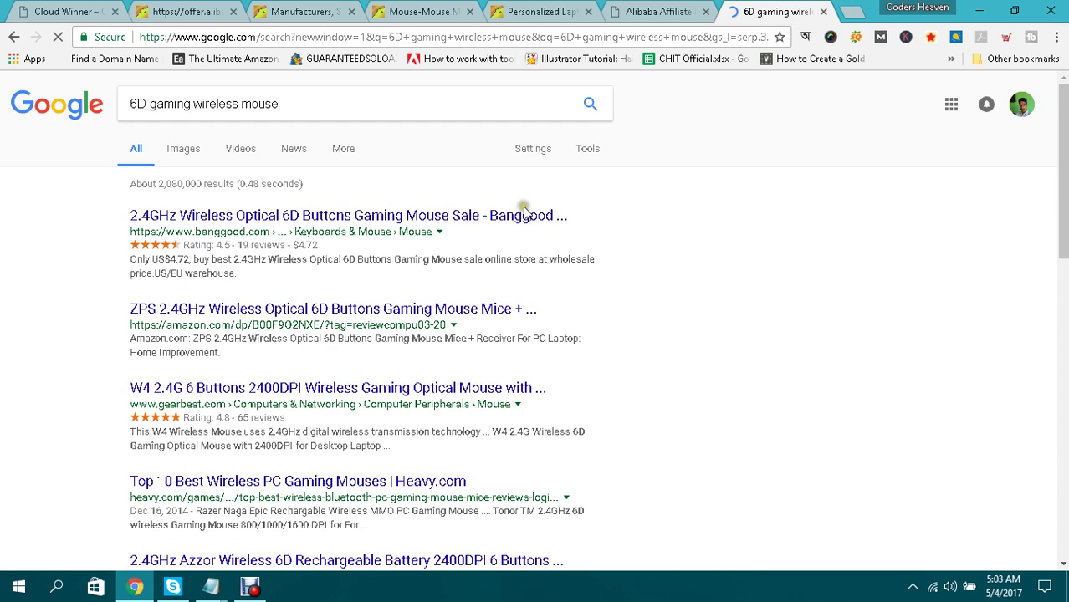
Scroll through the roughly 2,080,000 results for 6D gaming wireless mouse.
scroll(525, 213, down, 3)
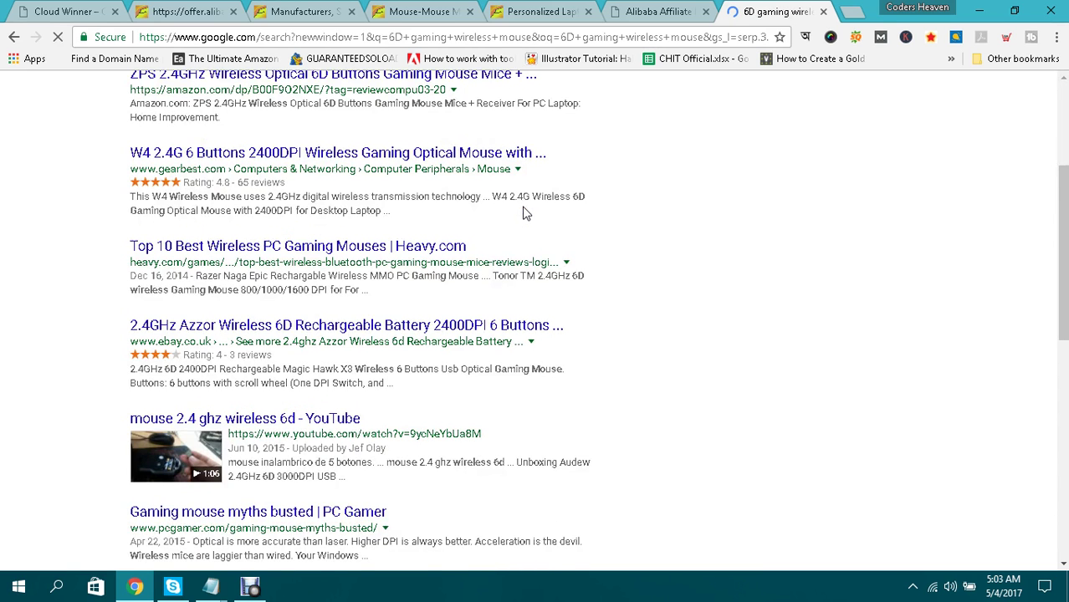
scroll(526, 213, up, 3)
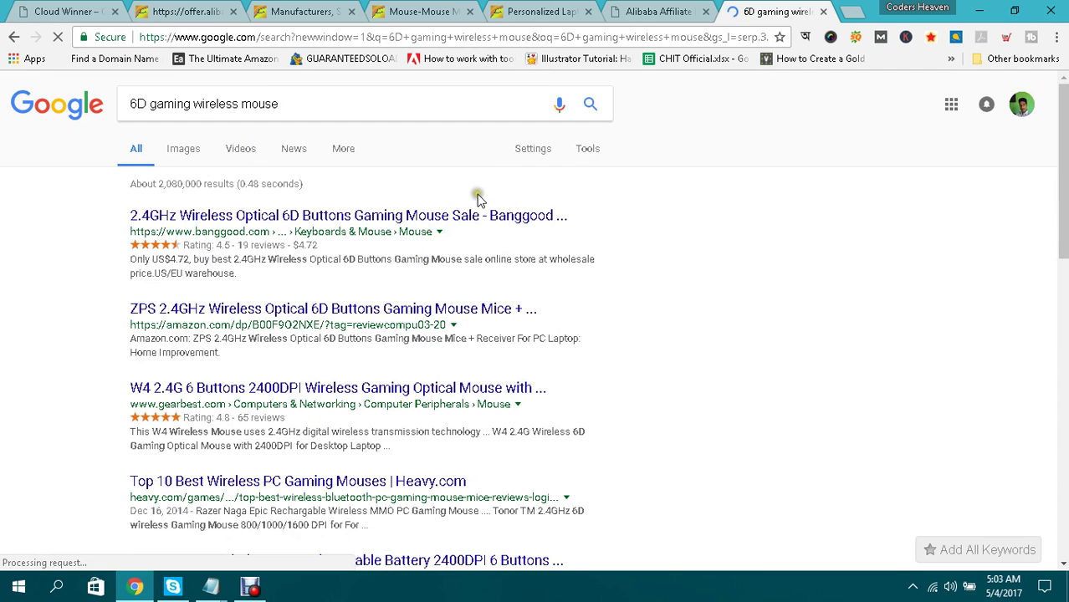
scroll(494, 222, down, 5)
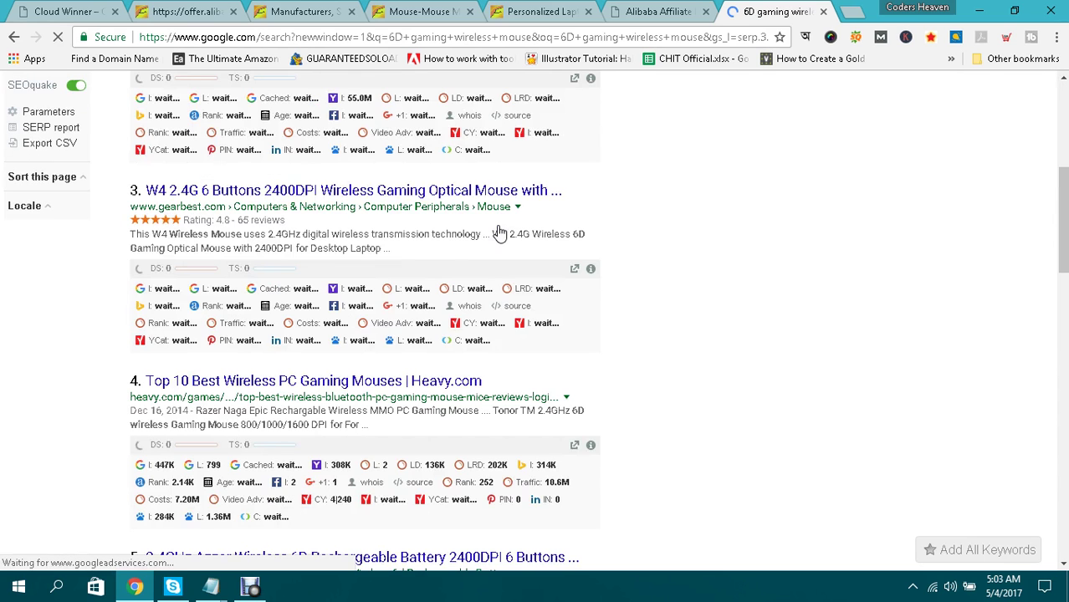
scroll(499, 233, down, 5)
scroll(500, 233, down, 5)
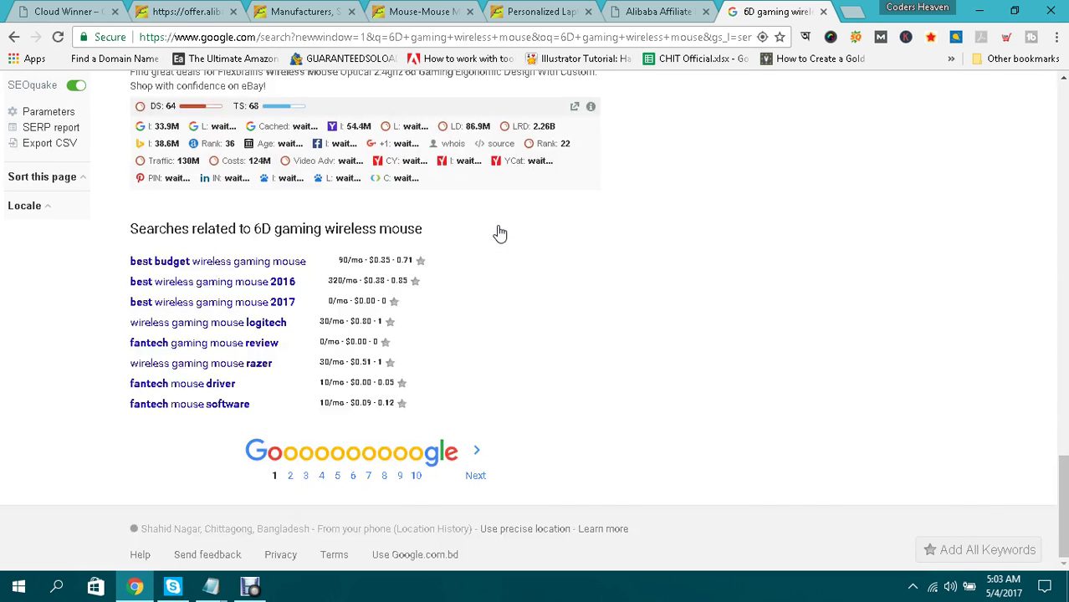
click(213, 263)
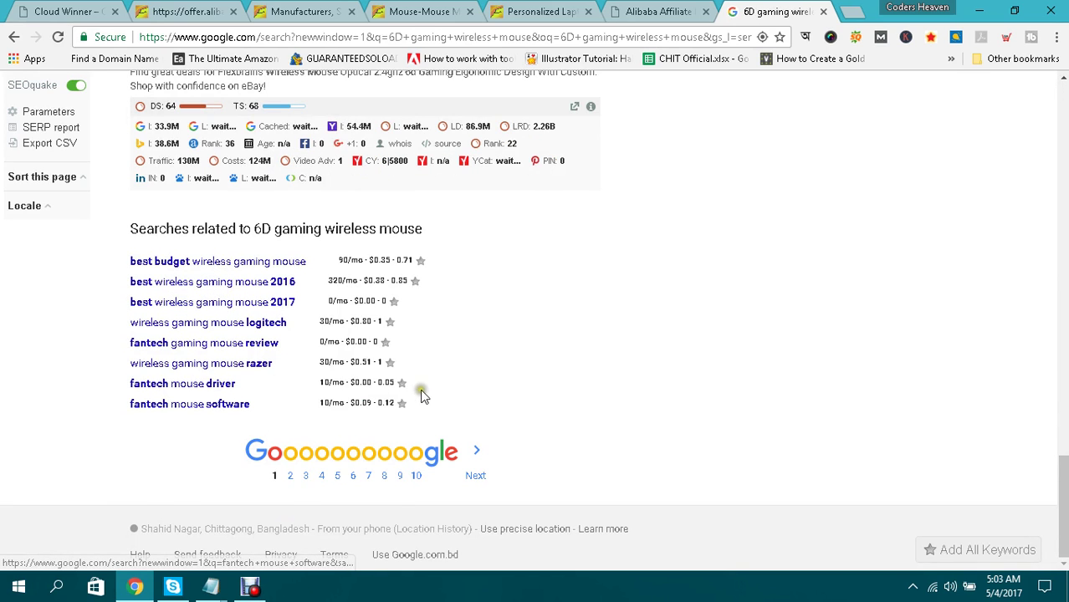
scroll(411, 392, up, 10)
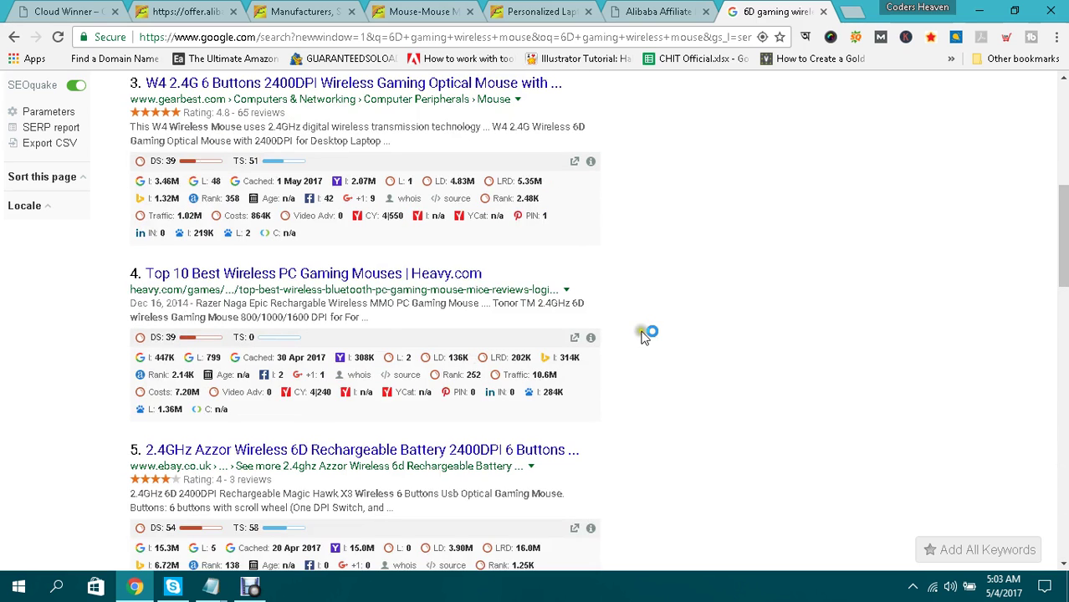
scroll(644, 335, up, 6)
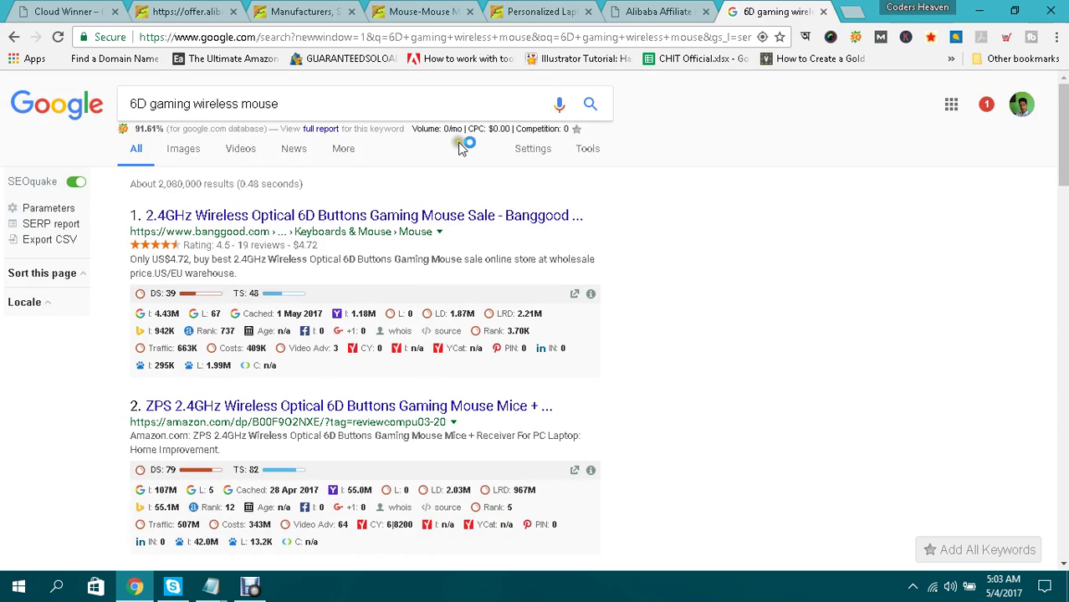
Dismiss the search suggestions and open a new blank tab.
click(383, 98)
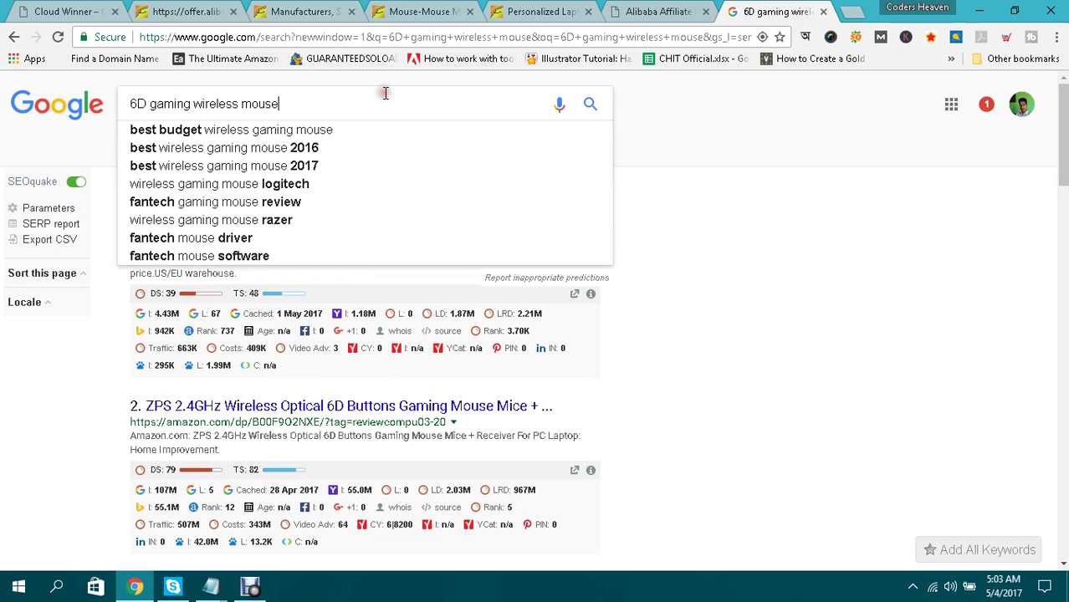
click(671, 124)
key(ctrl+t)
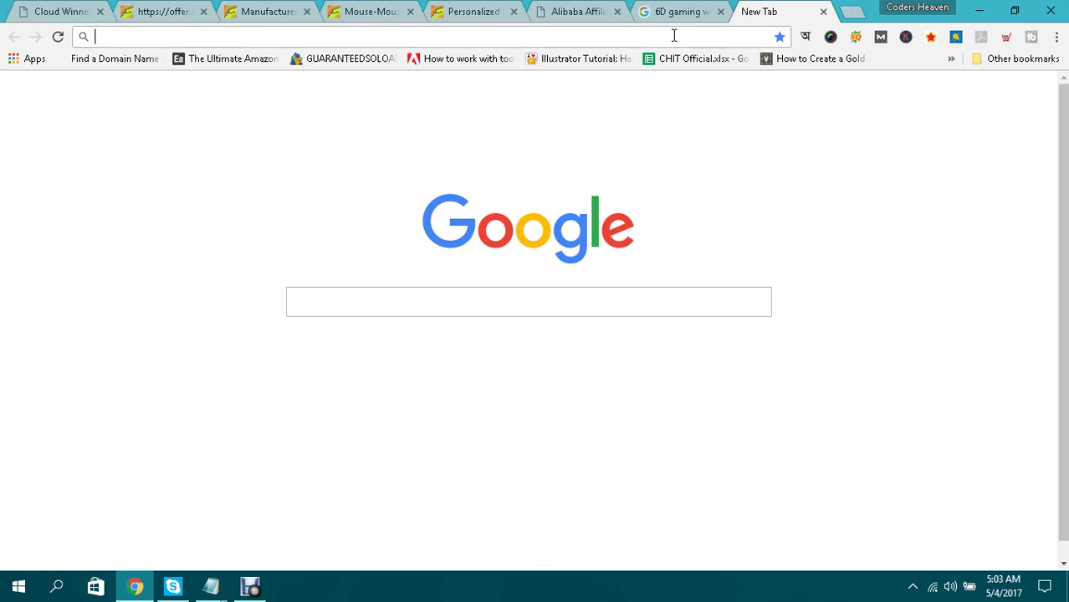
Load adwords.google.com in the new tab, then go back to the 6D gaming wireless mouse results.
text(adwords)
key(Return)
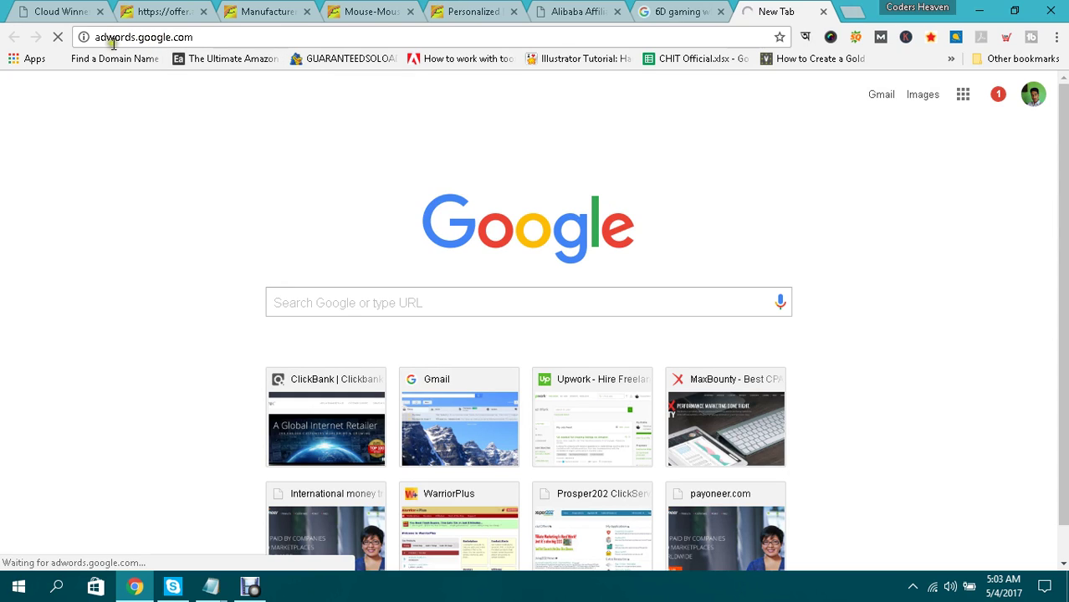
drag(96, 39, 209, 37)
click(231, 164)
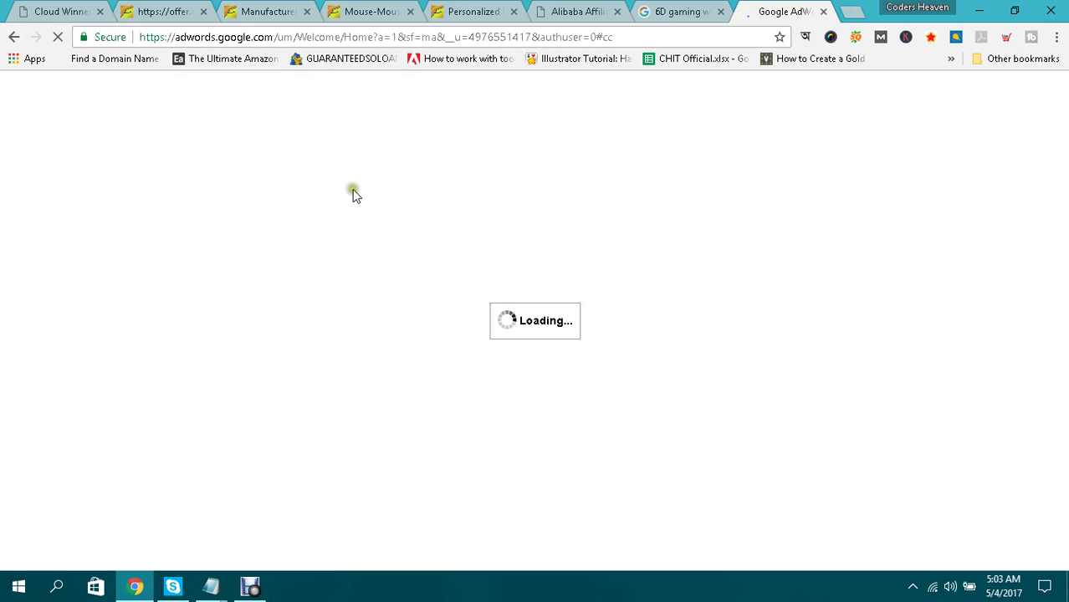
click(674, 10)
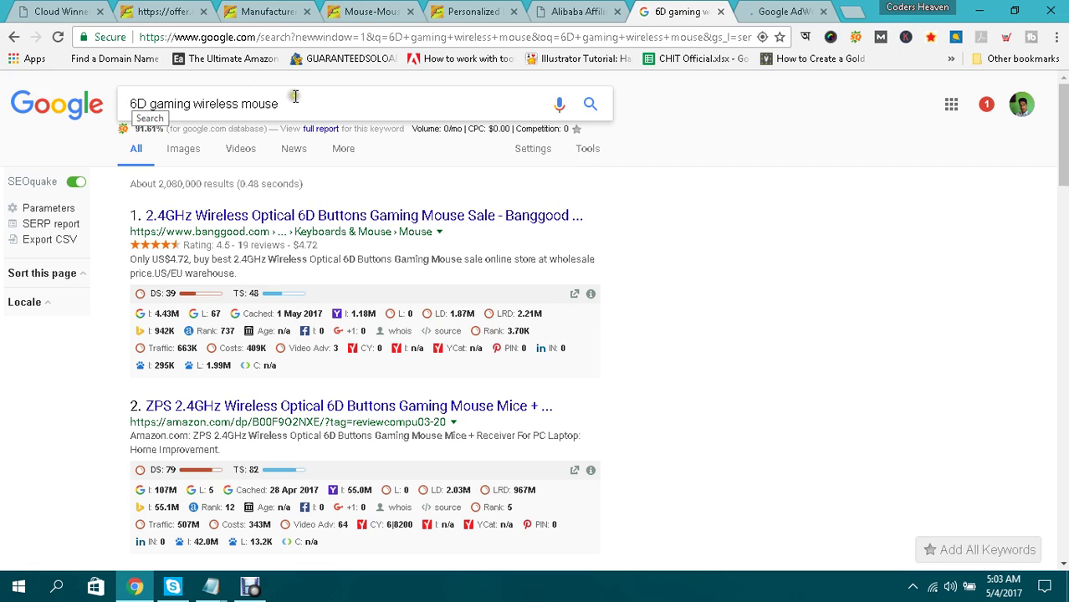
click(132, 106)
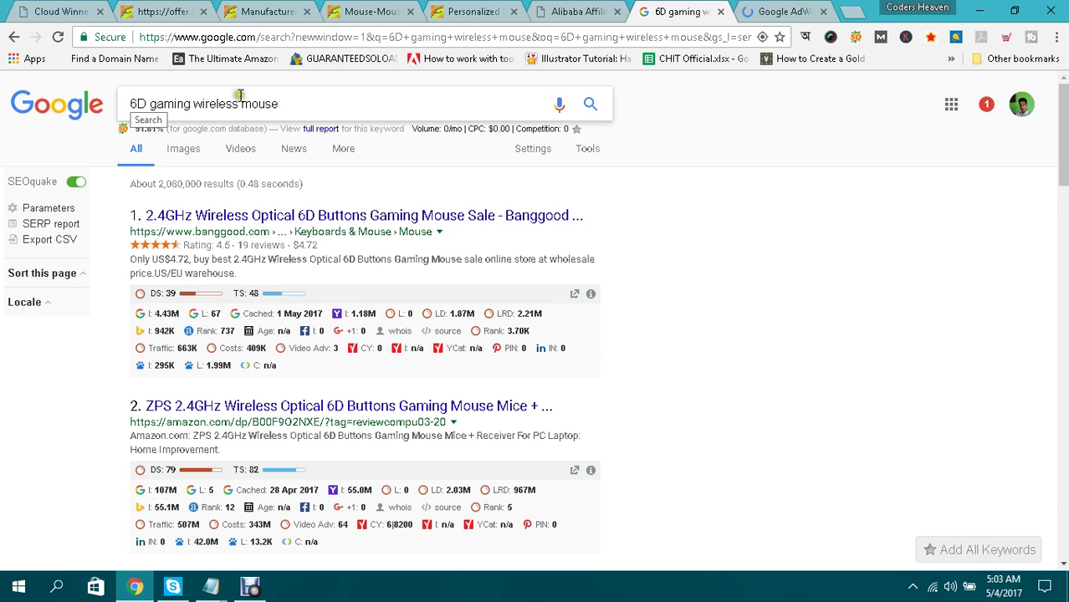
Select the whole '6D gaming wireless mouse' query in the search box.
click(284, 106)
click(752, 10)
click(691, 192)
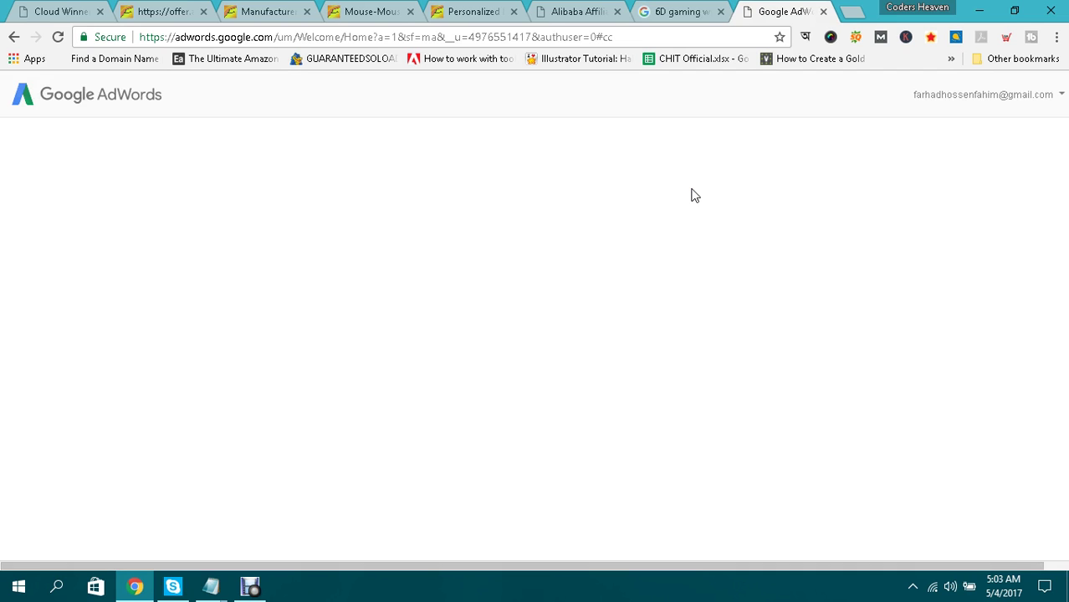
click(682, 10)
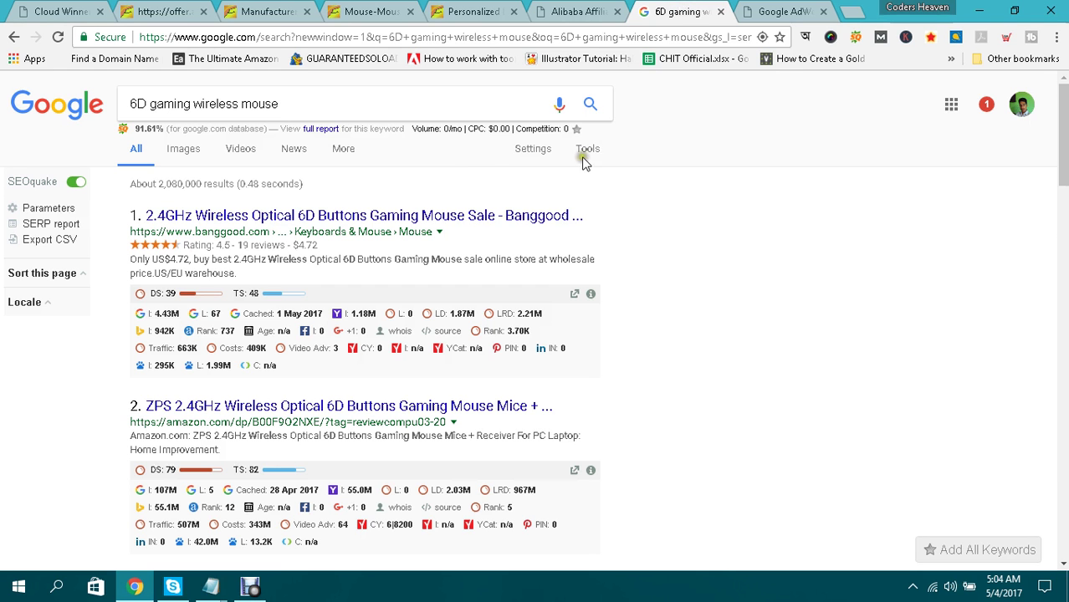
drag(304, 99, 98, 115)
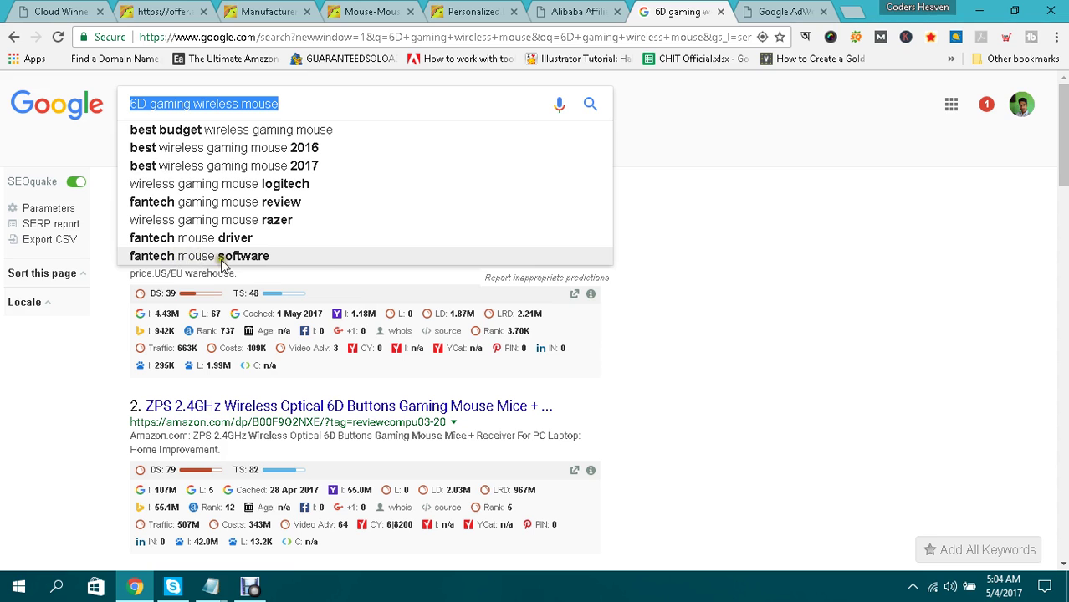
Return to the AdWords Select account page listing two accounts.
scroll(663, 260, down, 5)
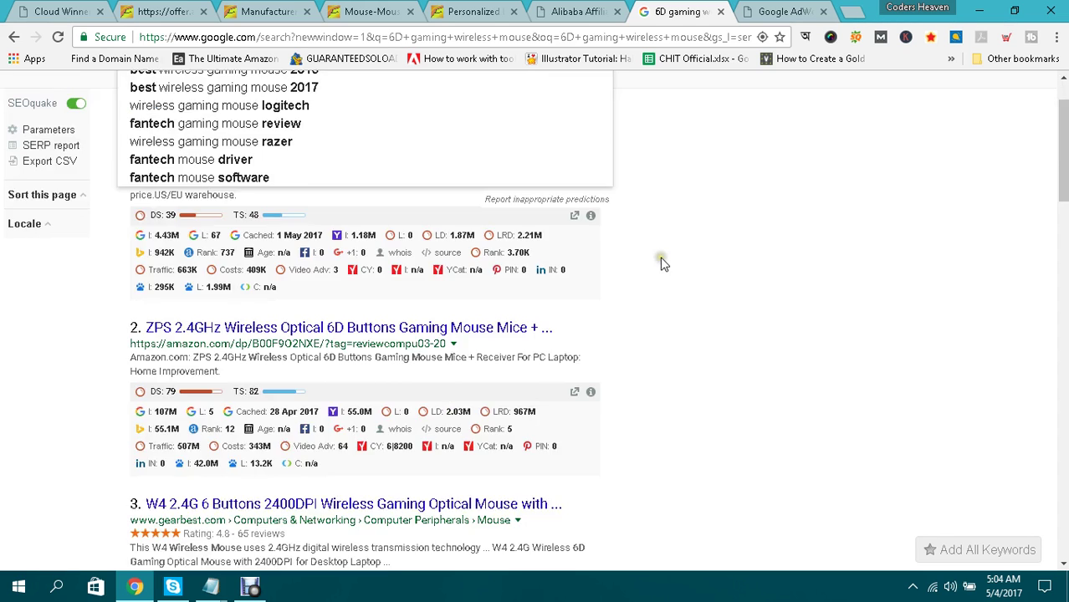
scroll(663, 264, up, 5)
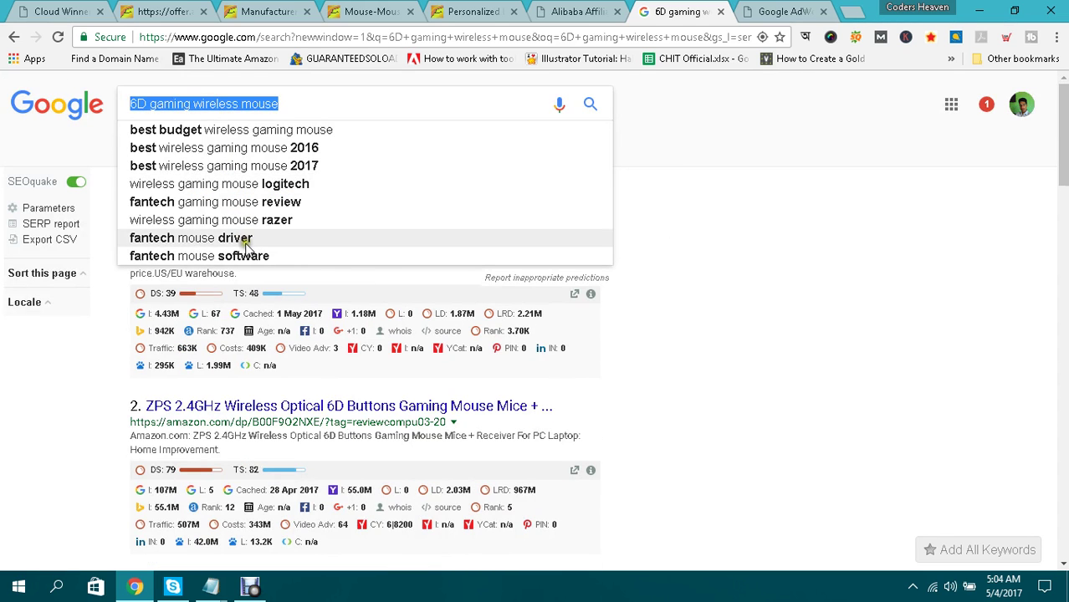
scroll(253, 211, down, 10)
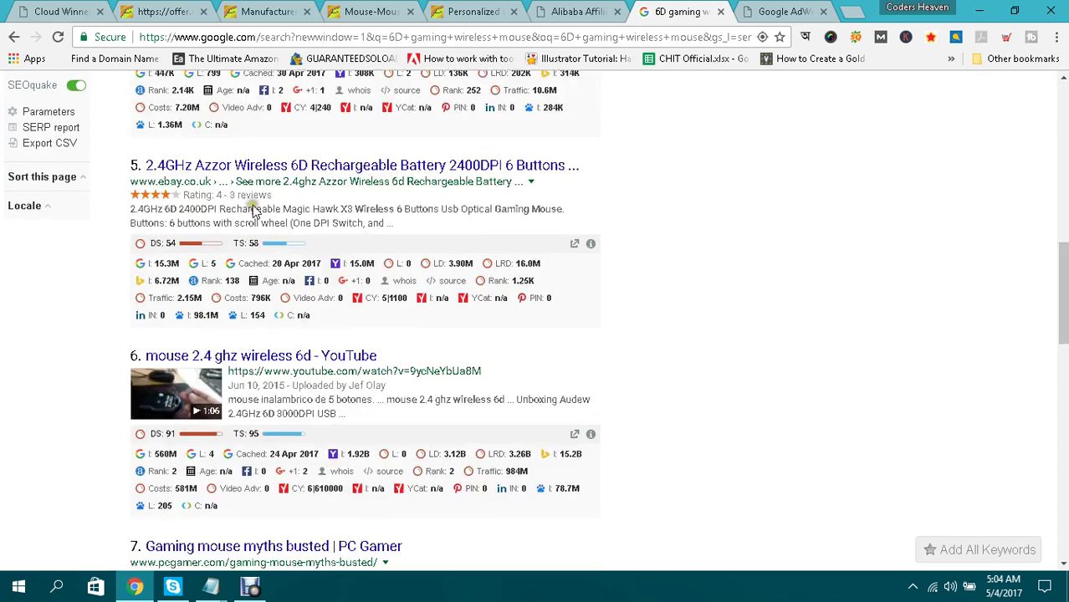
scroll(254, 212, down, 10)
scroll(322, 325, up, 20)
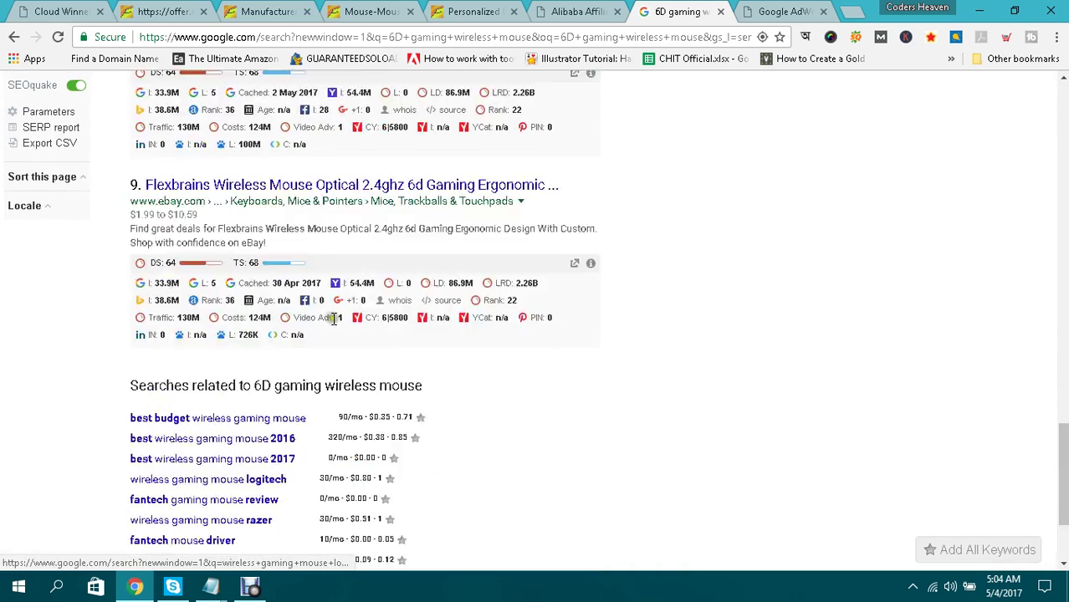
click(748, 10)
Choose the first AdWords account, then copy the '6D gaming wireless mouse' query.
click(471, 293)
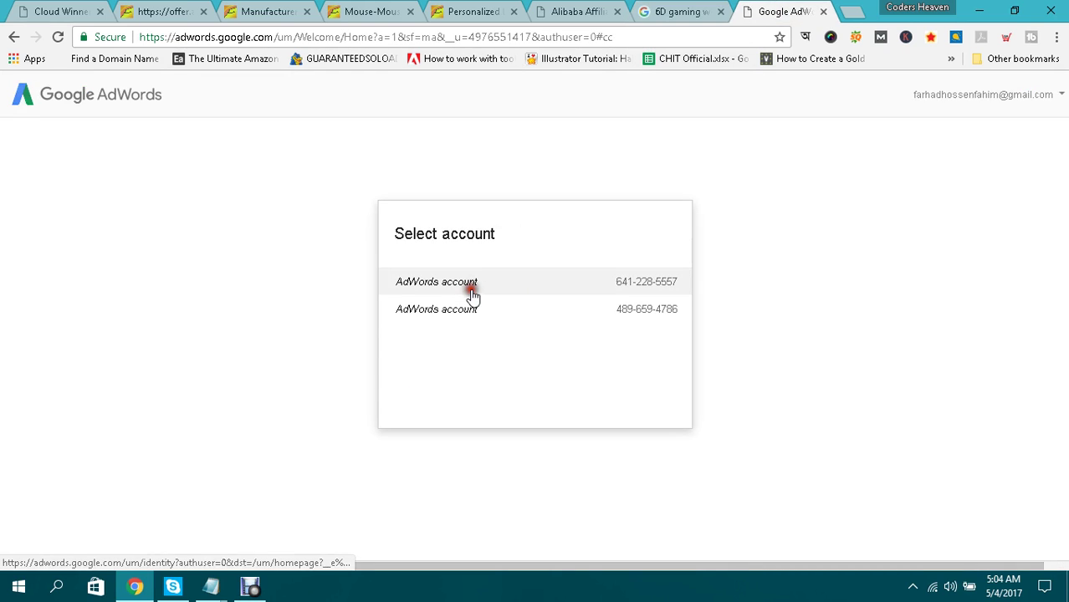
click(694, 12)
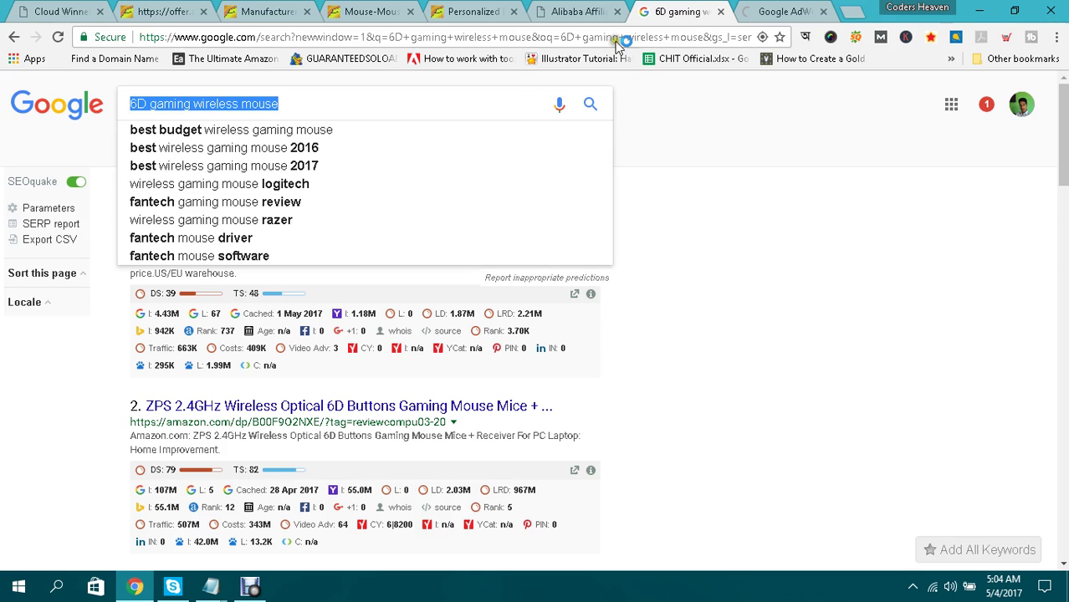
right_click(243, 102)
click(276, 132)
Load the account's All campaigns overview, which lists no campaigns.
click(769, 10)
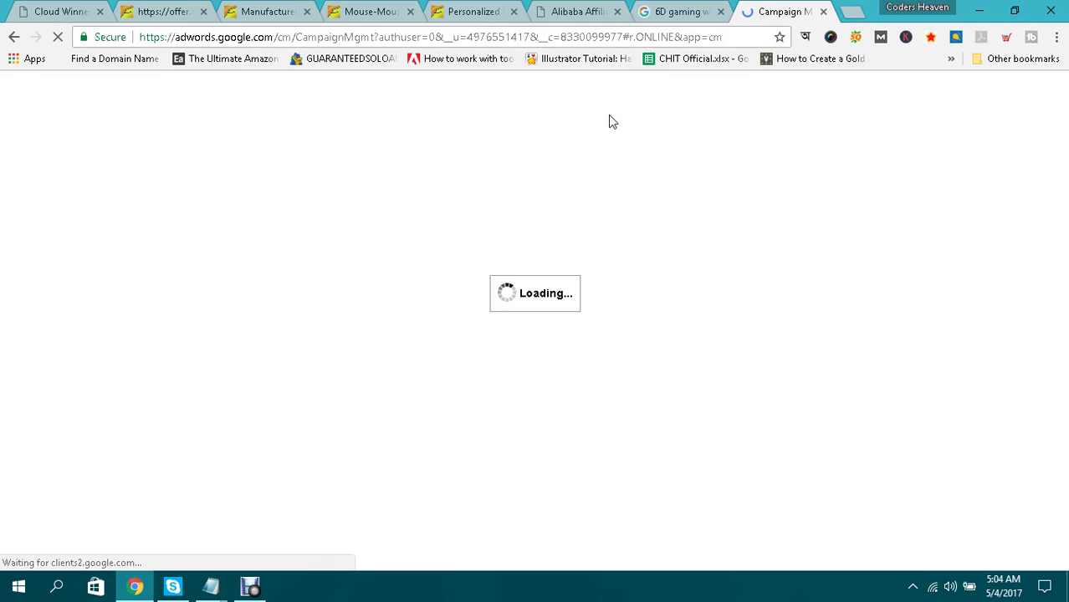
click(613, 123)
click(603, 120)
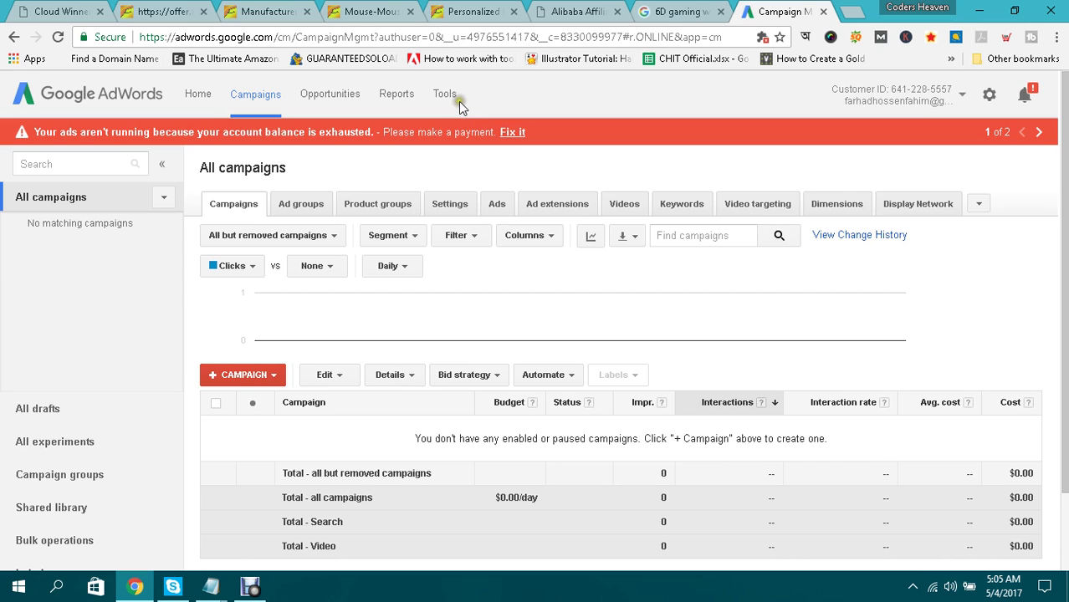
Open Keyword Planner from the AdWords Tools menu.
click(447, 97)
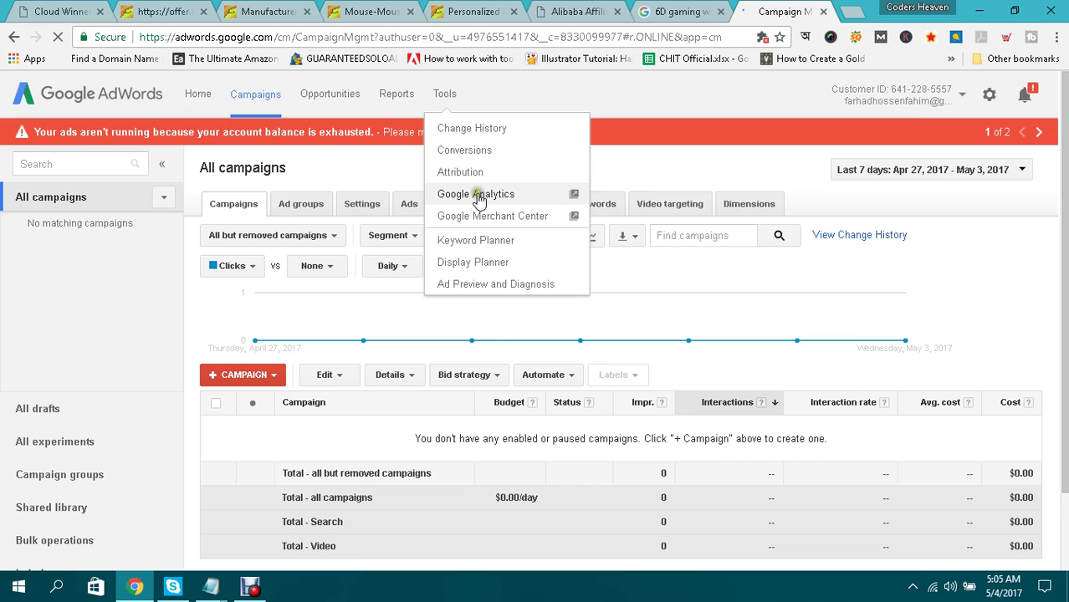
click(458, 241)
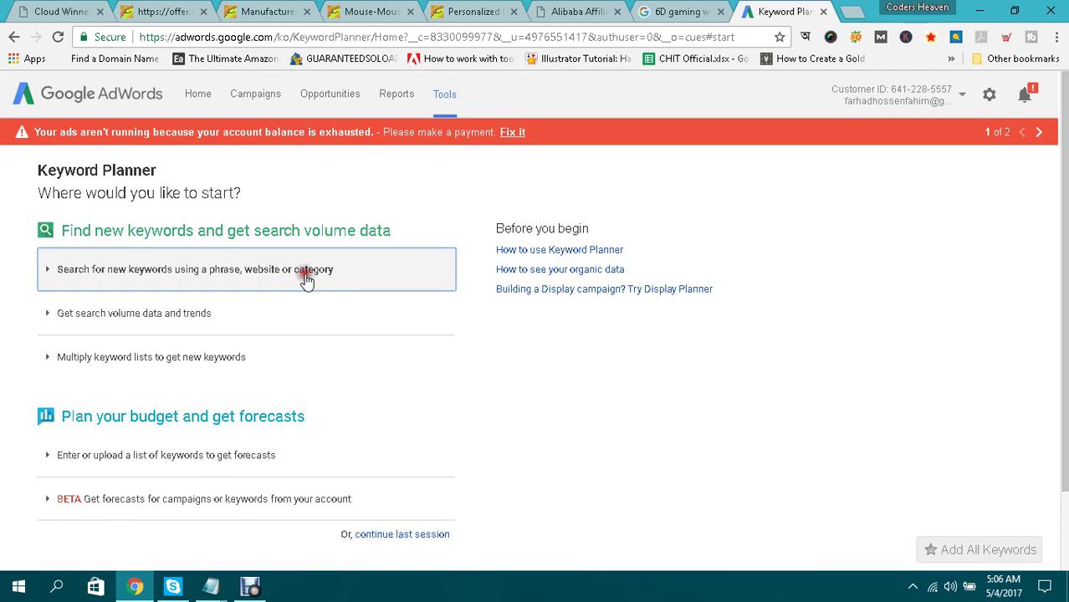
Under 'Search for new keywords', paste '6D gaming wireless mouse' as the product.
click(307, 280)
scroll(303, 278, down, 1)
click(194, 279)
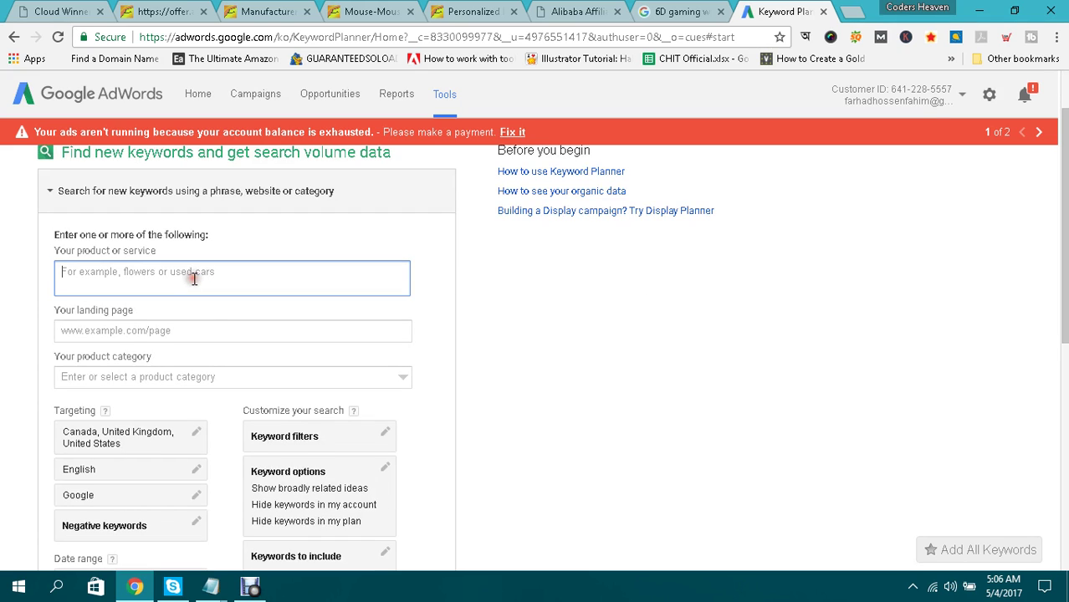
key(ctrl+v)
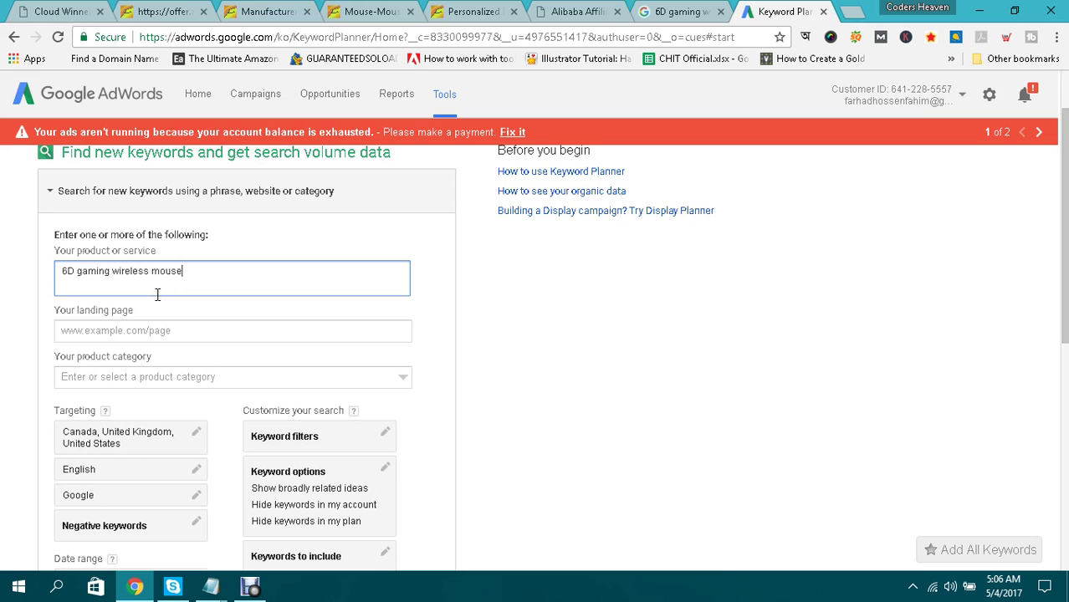
click(444, 10)
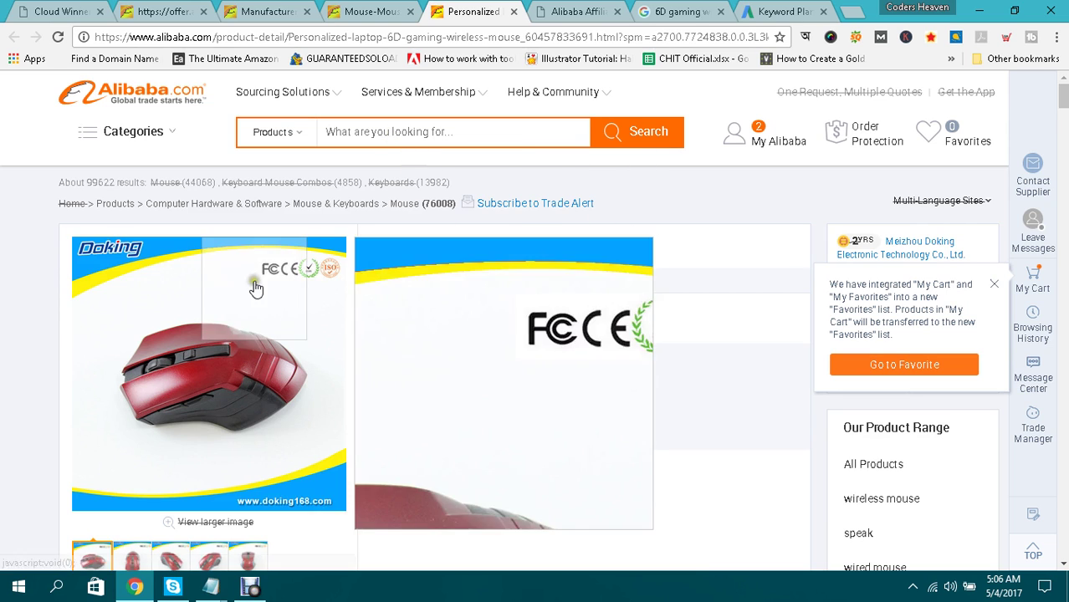
click(768, 10)
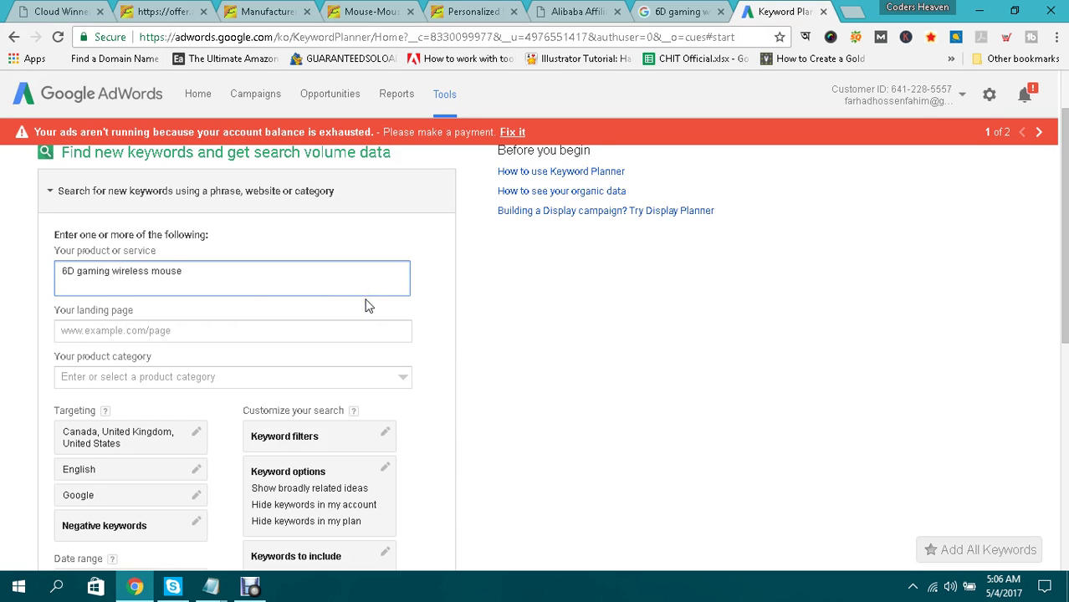
Remove Canada, United Kingdom and United States to target all locations, then get ideas.
scroll(468, 288, down, 1)
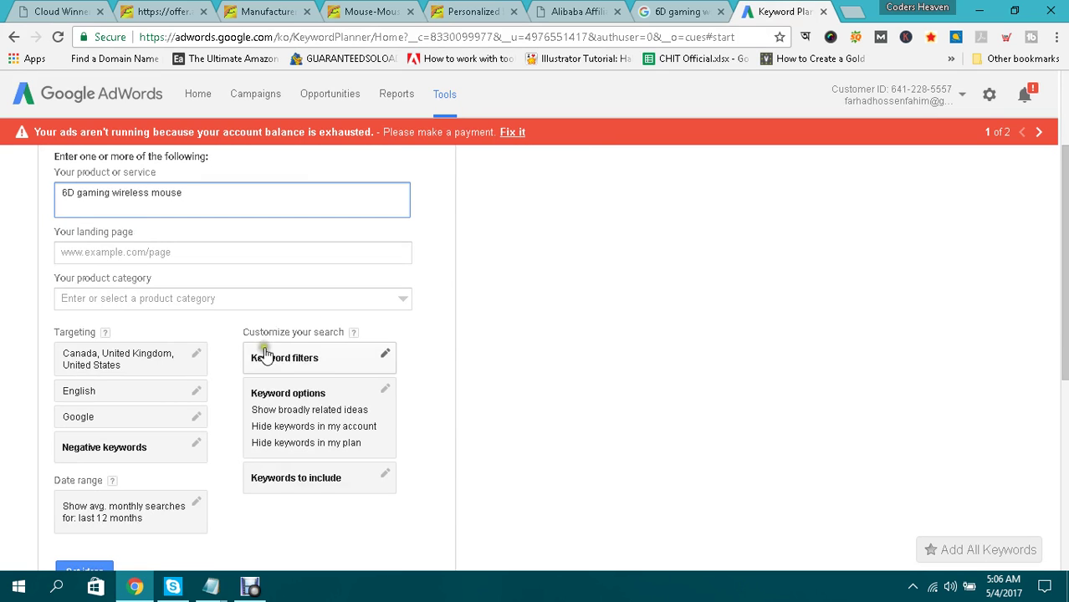
click(196, 353)
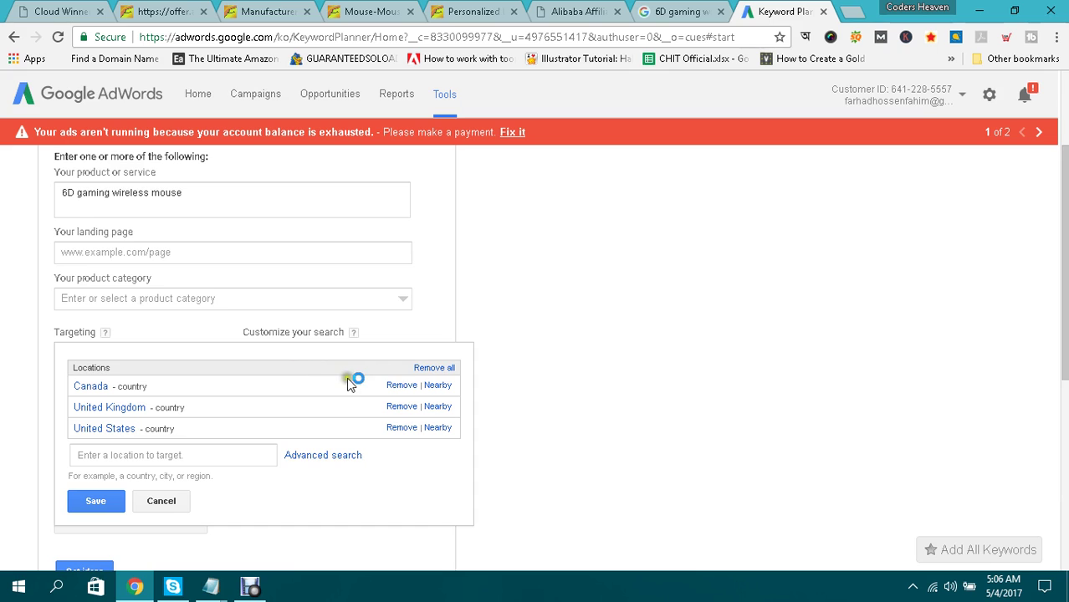
click(403, 387)
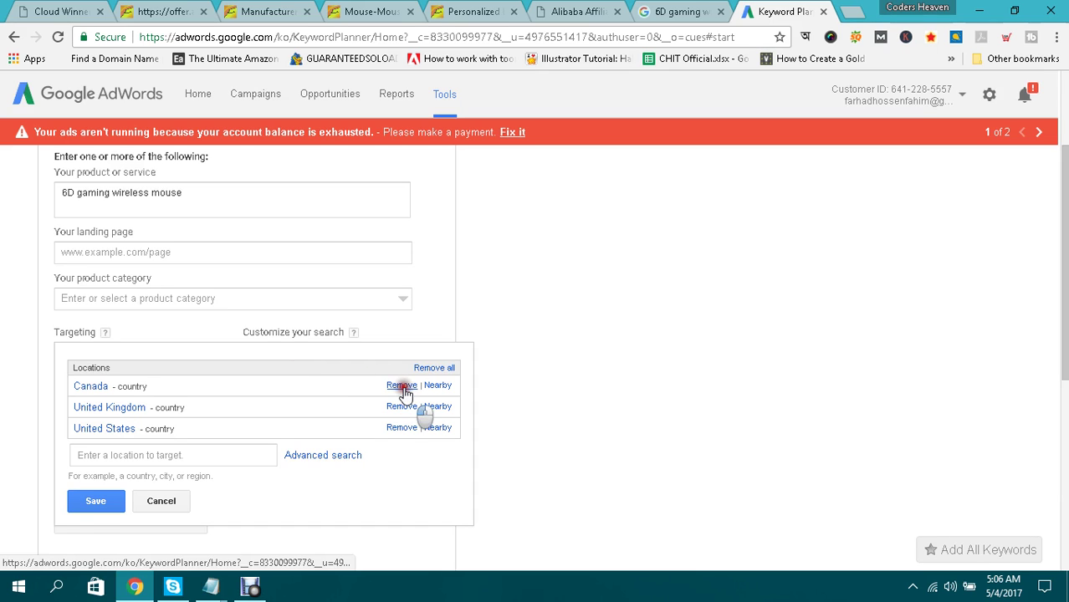
click(402, 387)
click(402, 386)
click(94, 452)
scroll(316, 357, down, 2)
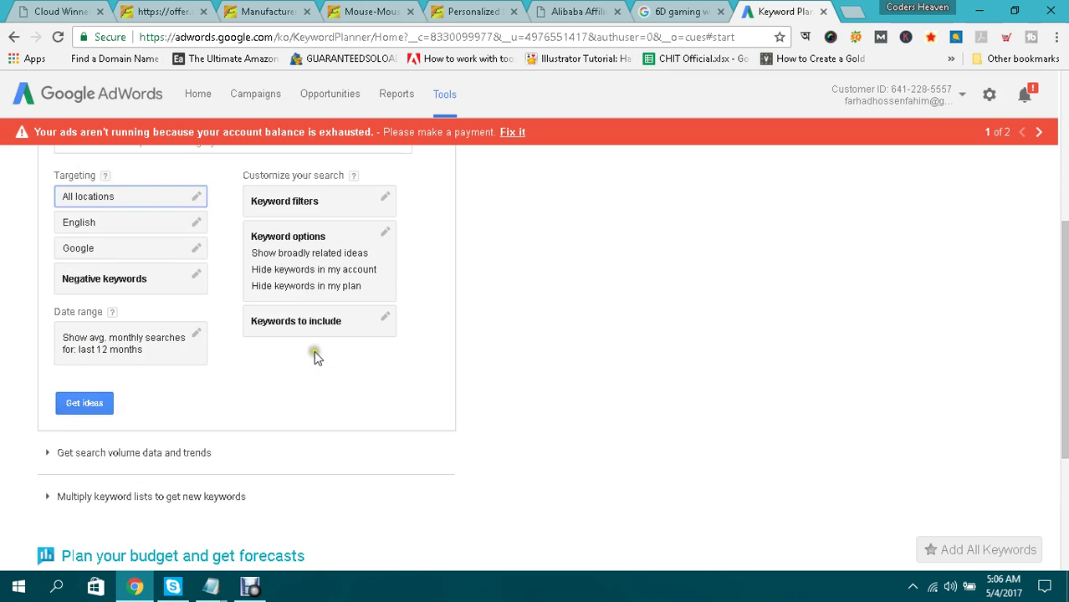
click(84, 403)
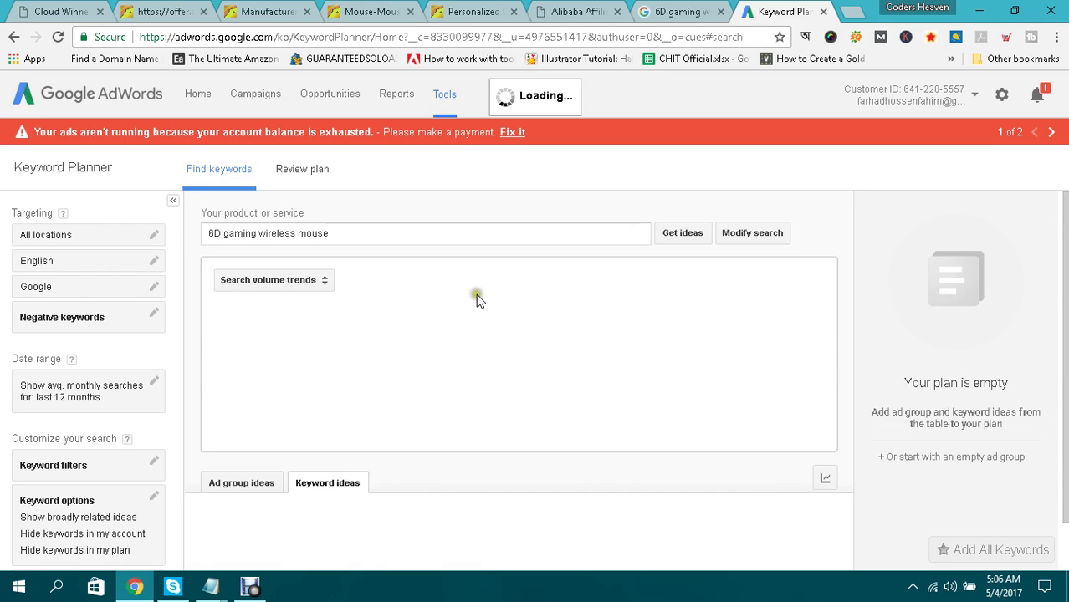
Scroll the Keyword ideas table to review search volume and competition.
scroll(494, 285, down, 2)
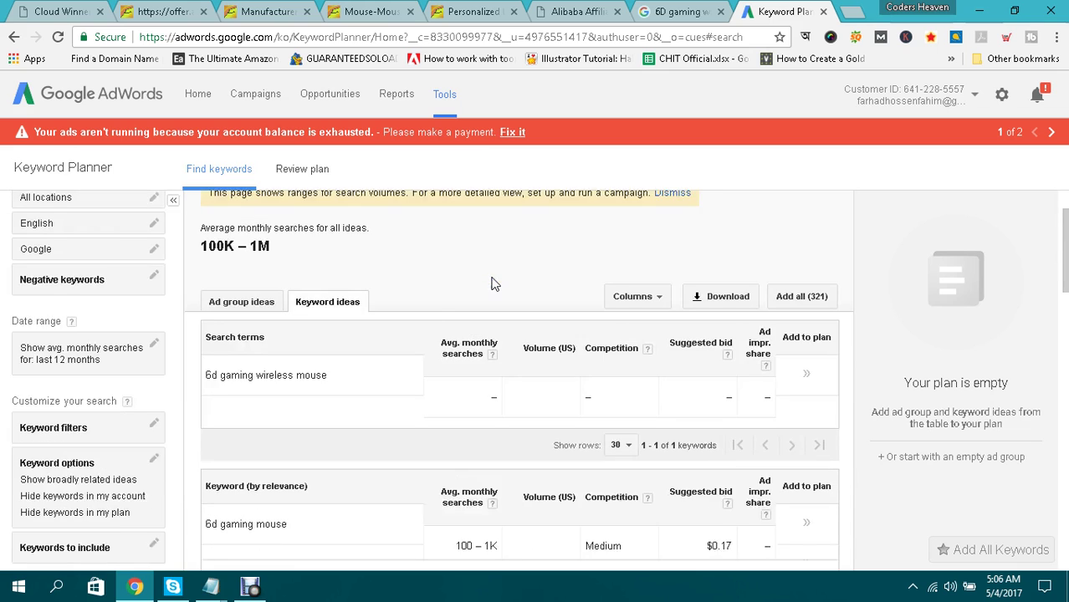
scroll(431, 306, down, 1)
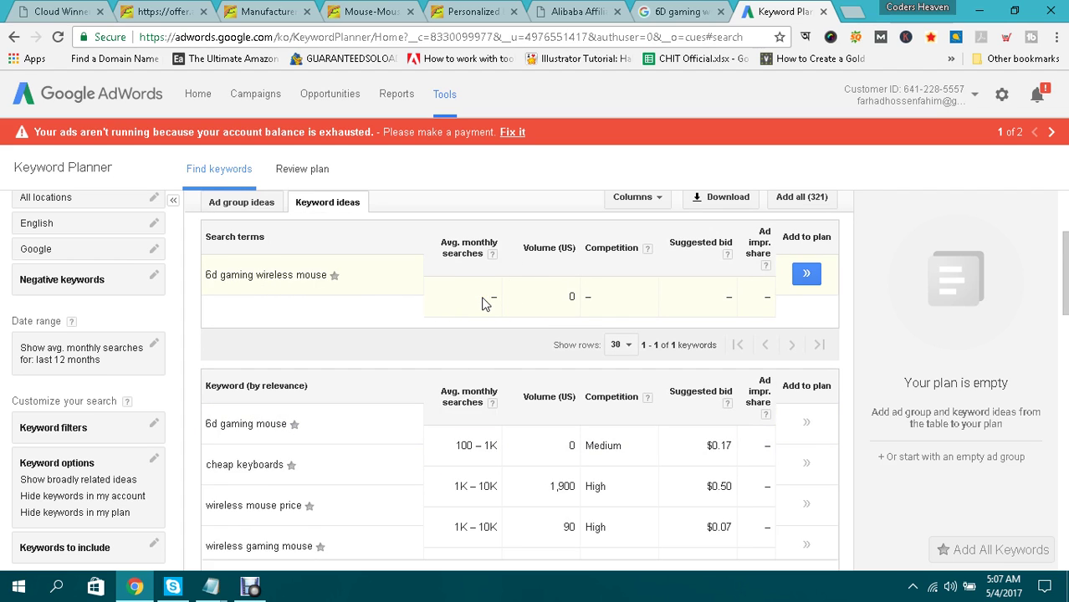
click(249, 587)
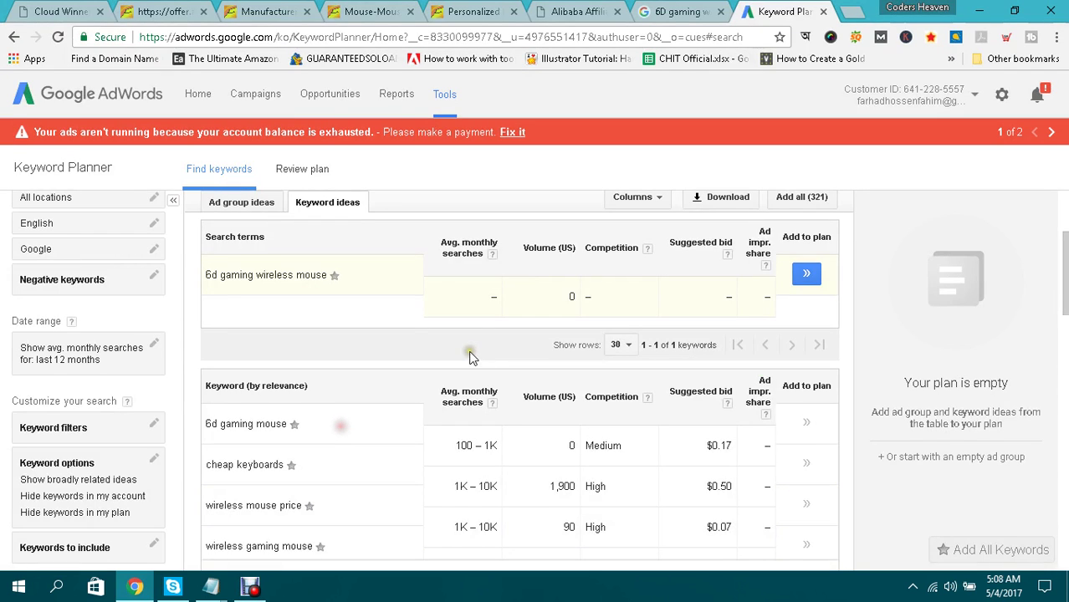
scroll(473, 341, down, 1)
scroll(468, 339, up, 1)
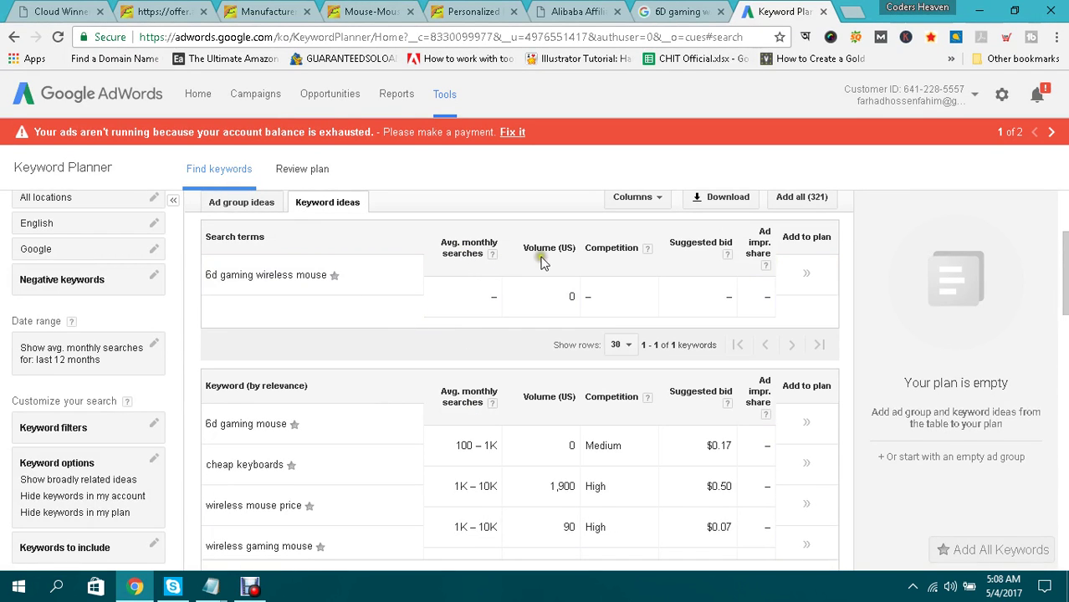
scroll(440, 346, down, 1)
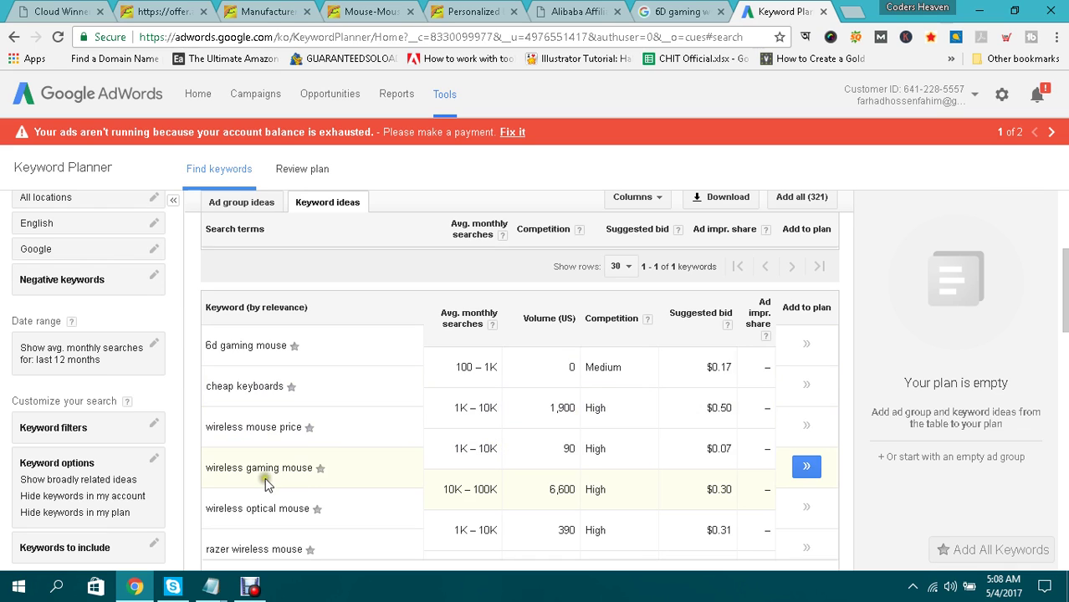
Select the '6d gaming mouse' keyword text and open a new browser tab.
click(247, 389)
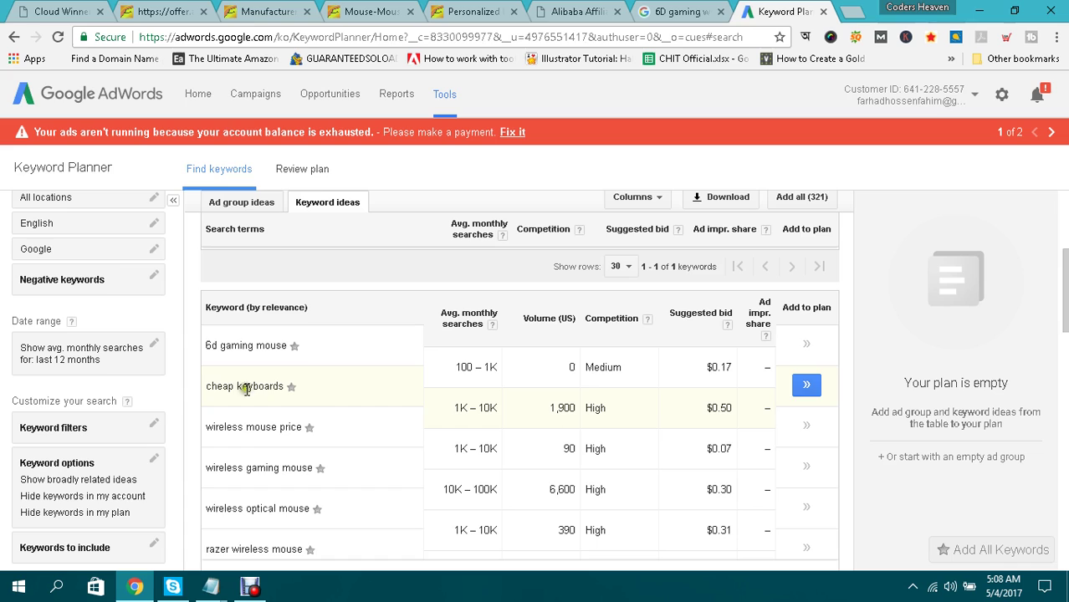
drag(206, 345, 289, 345)
key(ctrl+c)
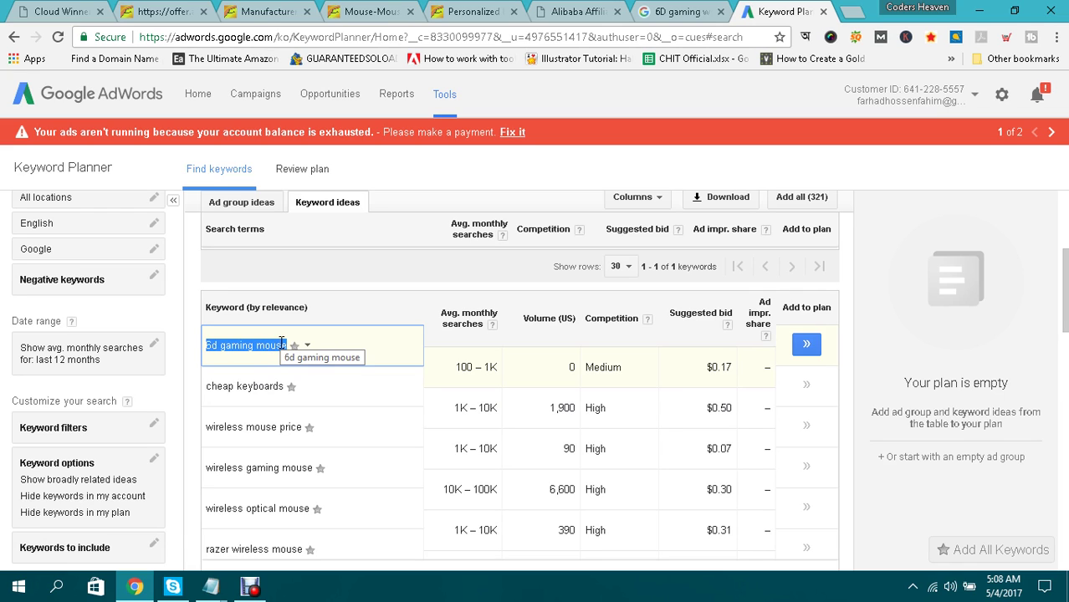
click(855, 8)
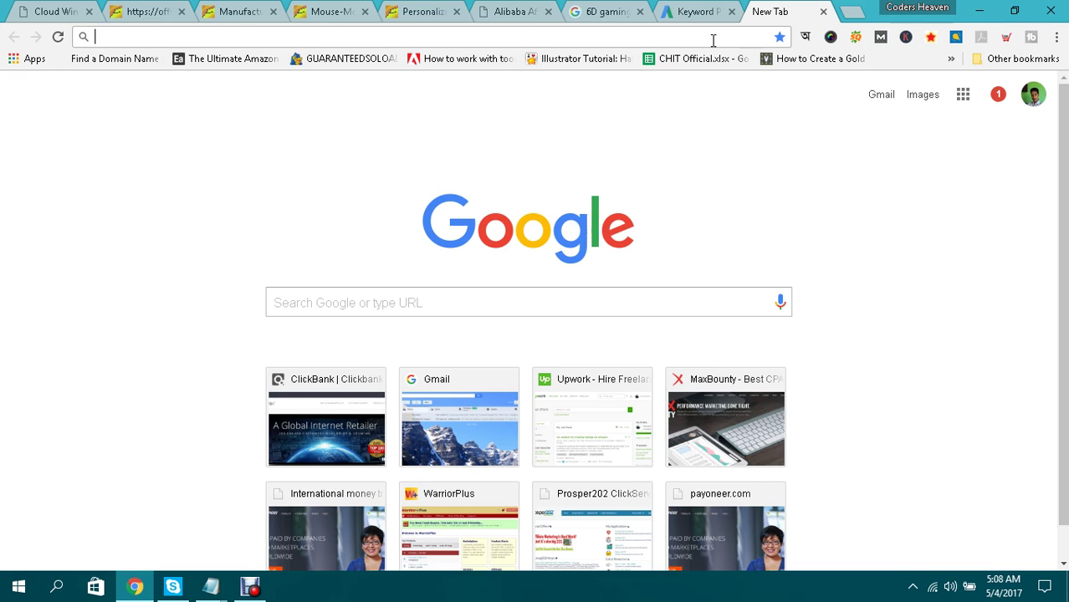
Go to kwfinder.com and search '6d gaming mouse', showing 720 searches and difficulty 20/100.
text(kwfind)
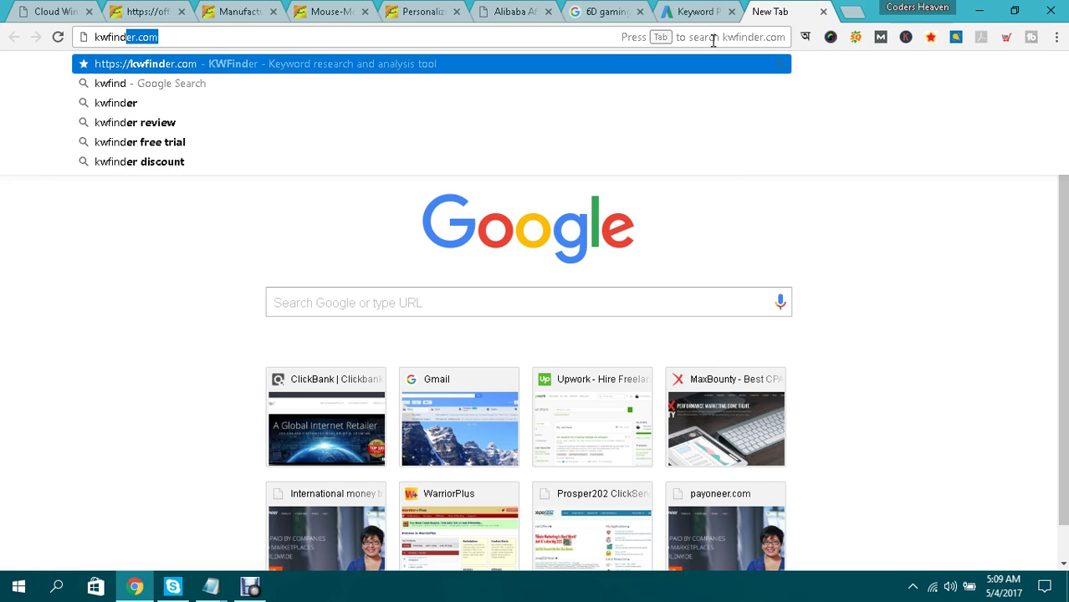
key(Return)
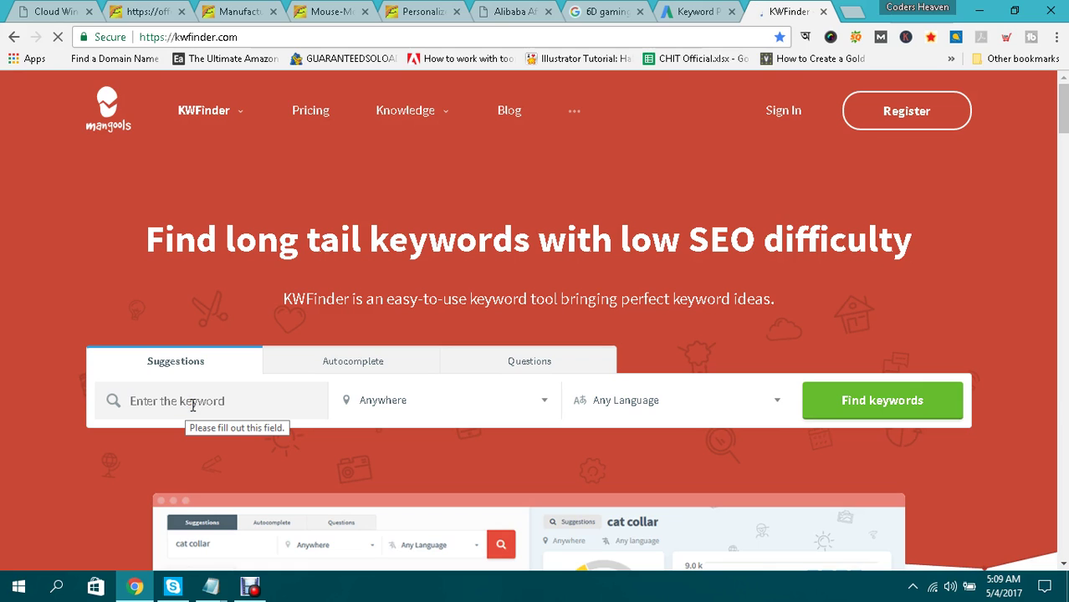
key(ctrl+v)
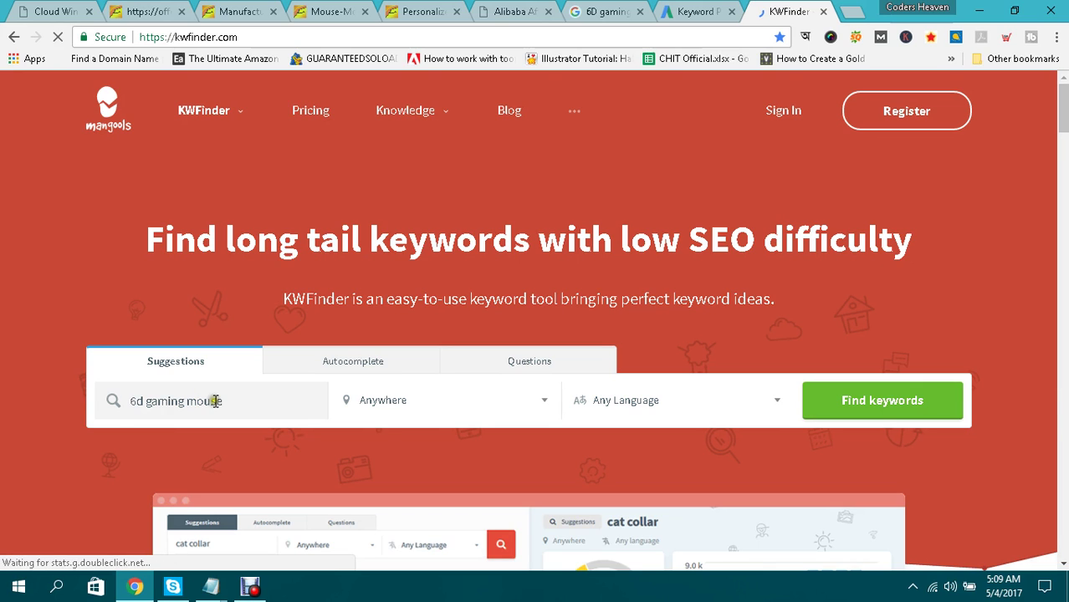
click(876, 412)
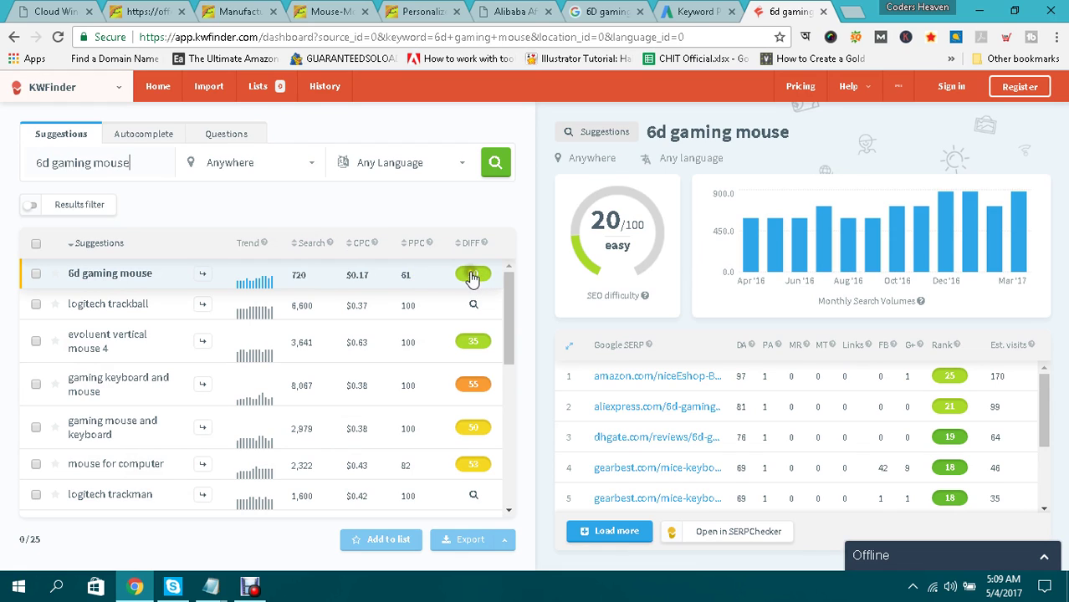
click(475, 306)
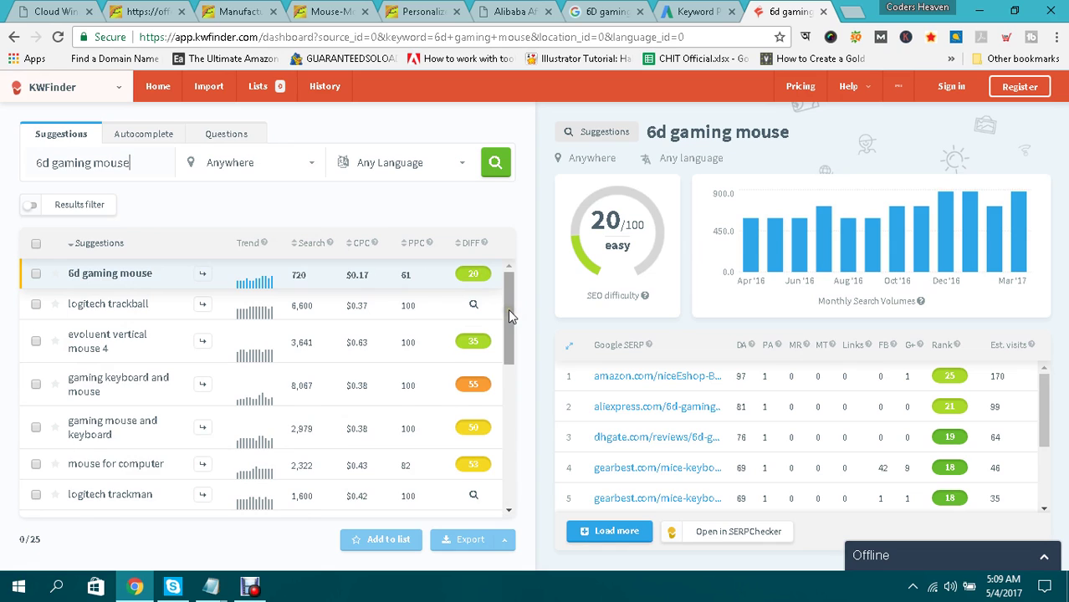
scroll(512, 311, down, 3)
scroll(510, 312, down, 3)
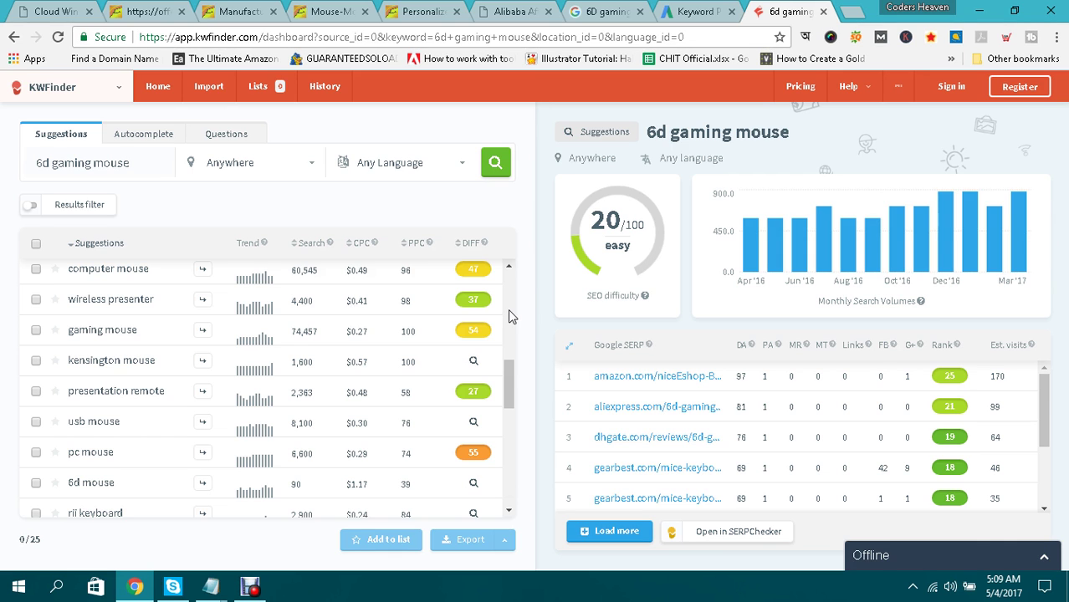
scroll(510, 316, down, 5)
scroll(512, 317, up, 10)
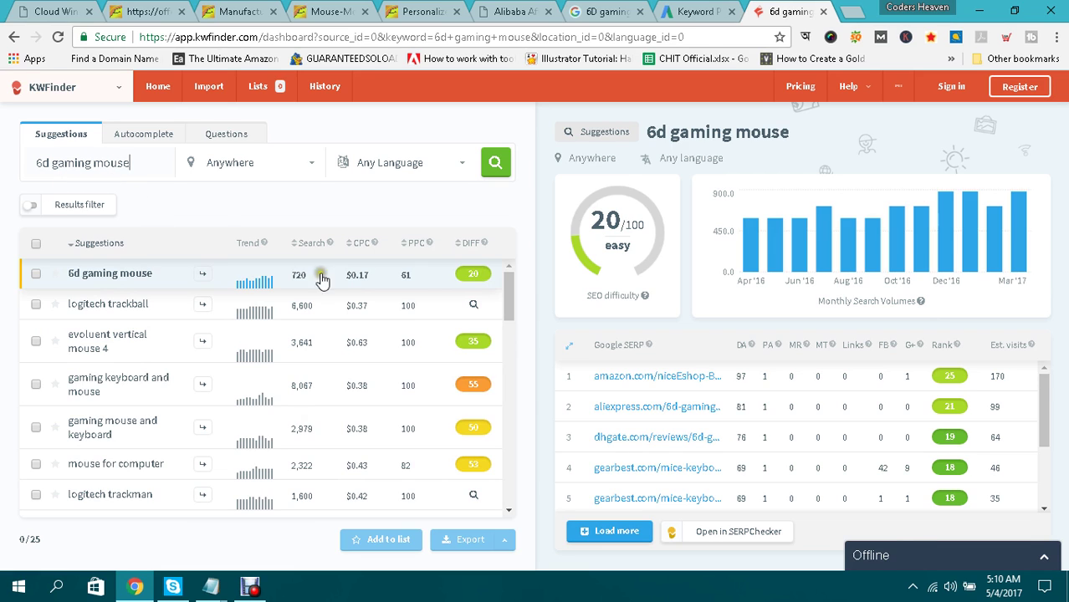
mouse_move(473, 251)
click(70, 12)
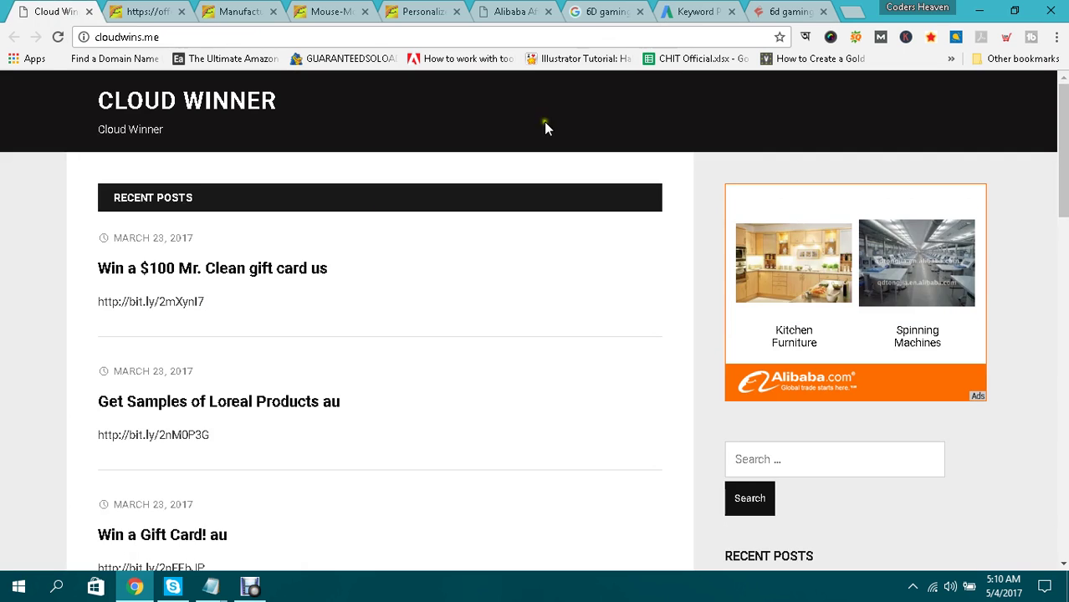
click(771, 12)
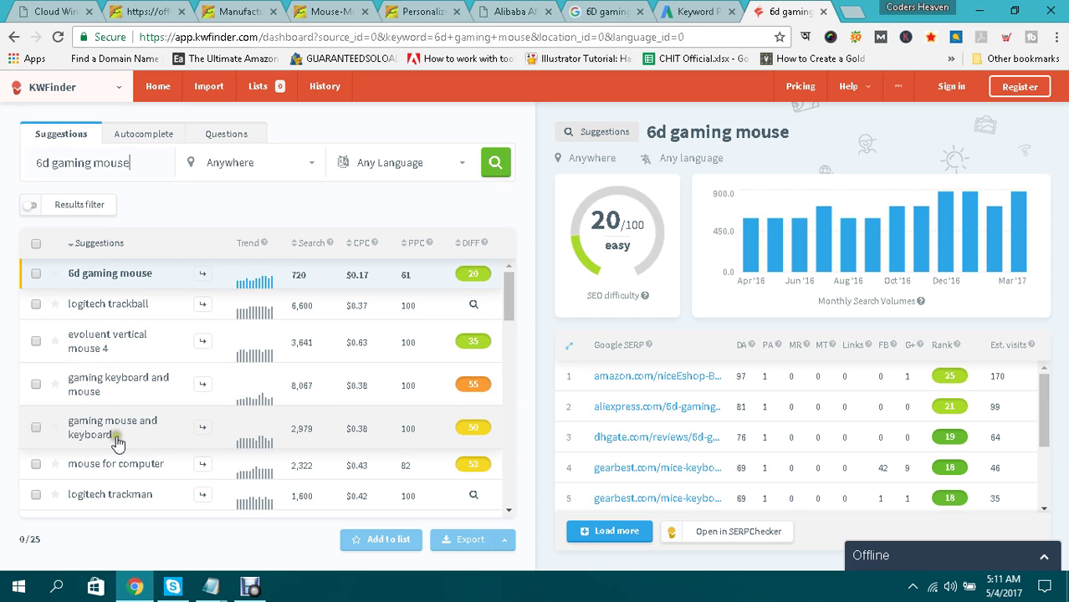
scroll(474, 418, down, 4)
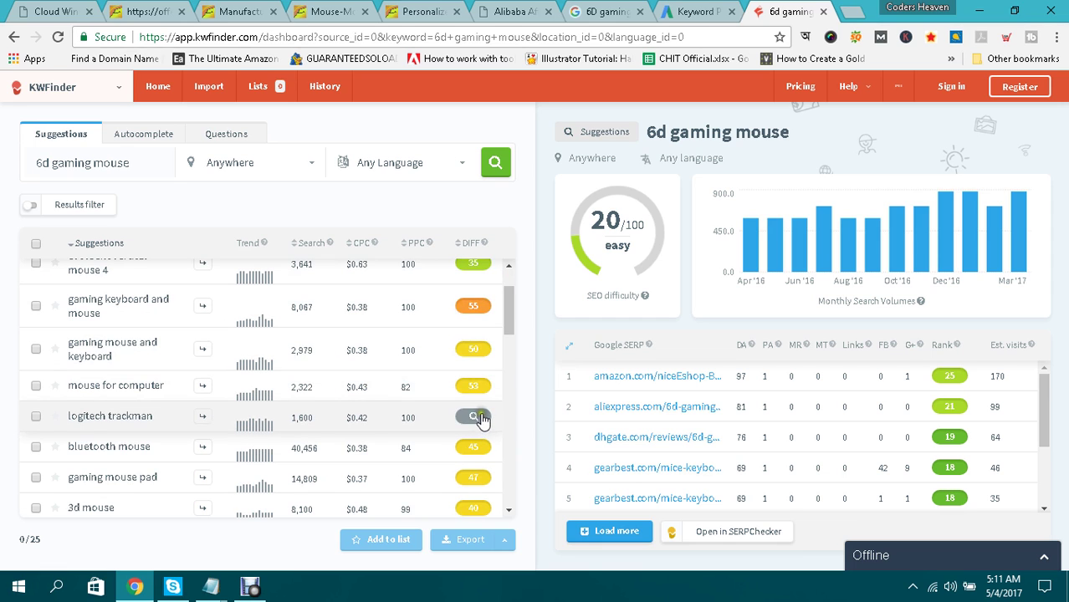
scroll(487, 402, up, 4)
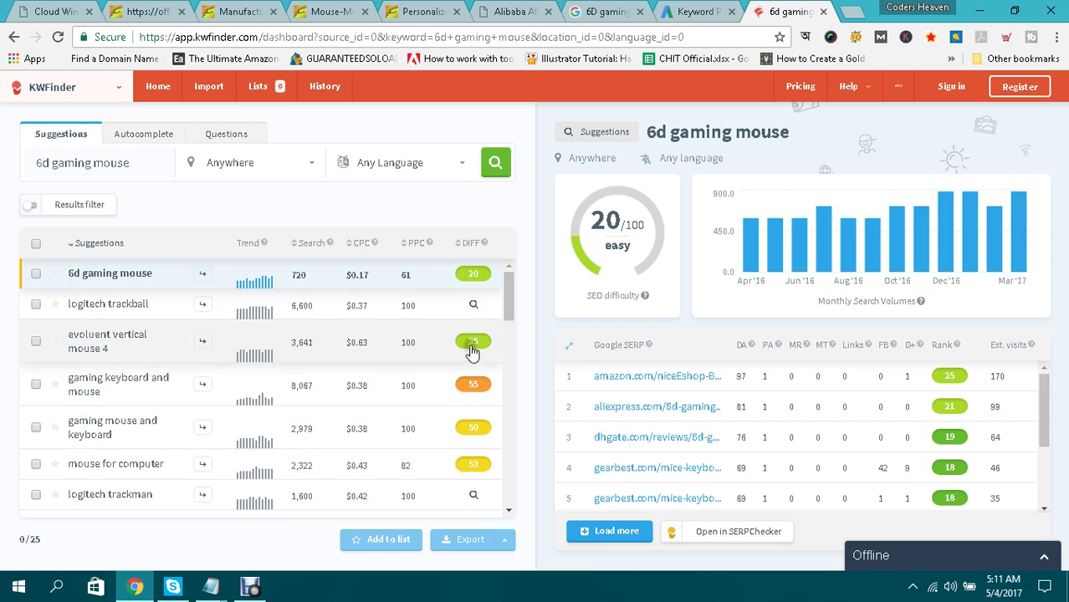
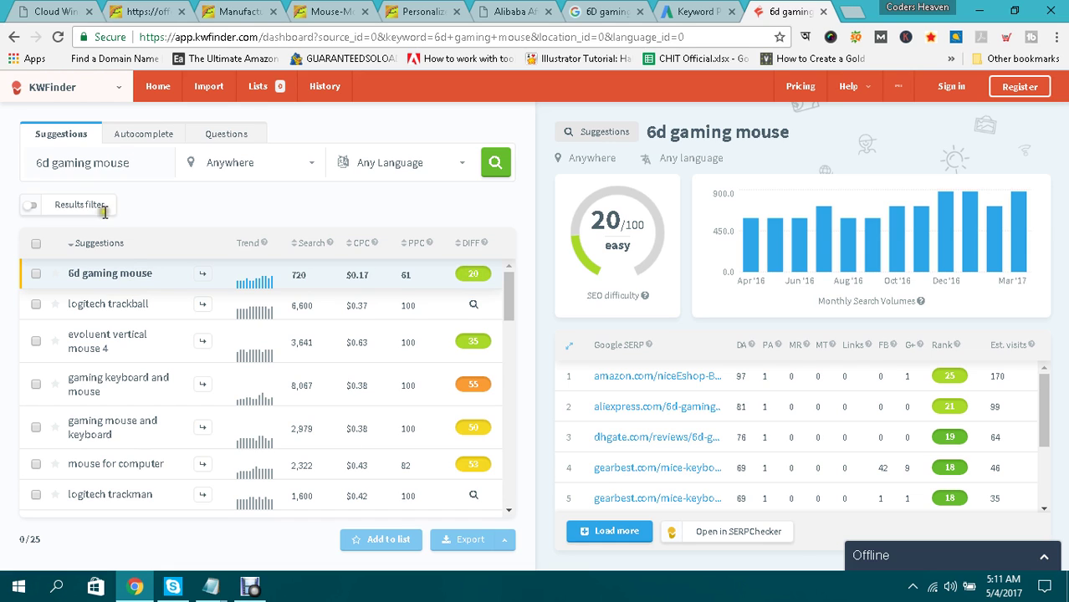
Select the '6d gaming mouse' keyword in KWFinder, open a new blank tab, and return to the results.
click(61, 15)
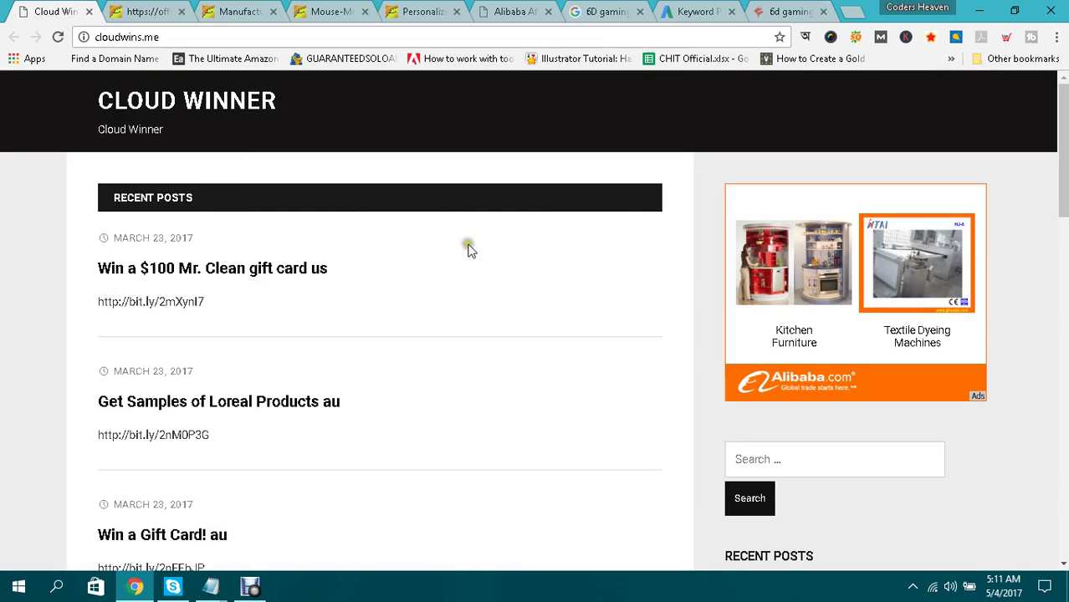
click(787, 11)
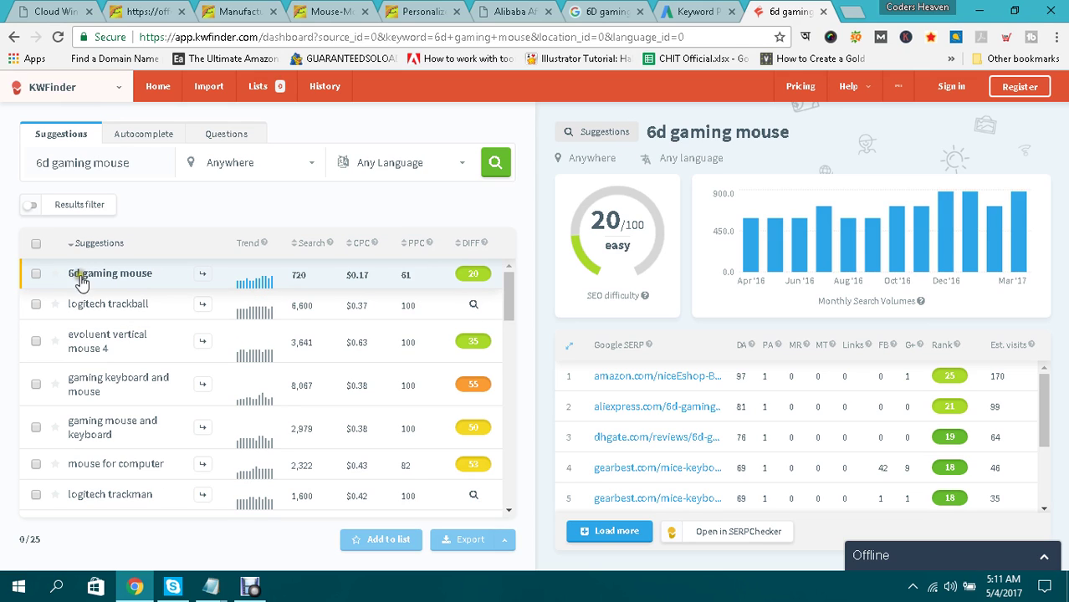
drag(70, 277, 158, 276)
click(851, 11)
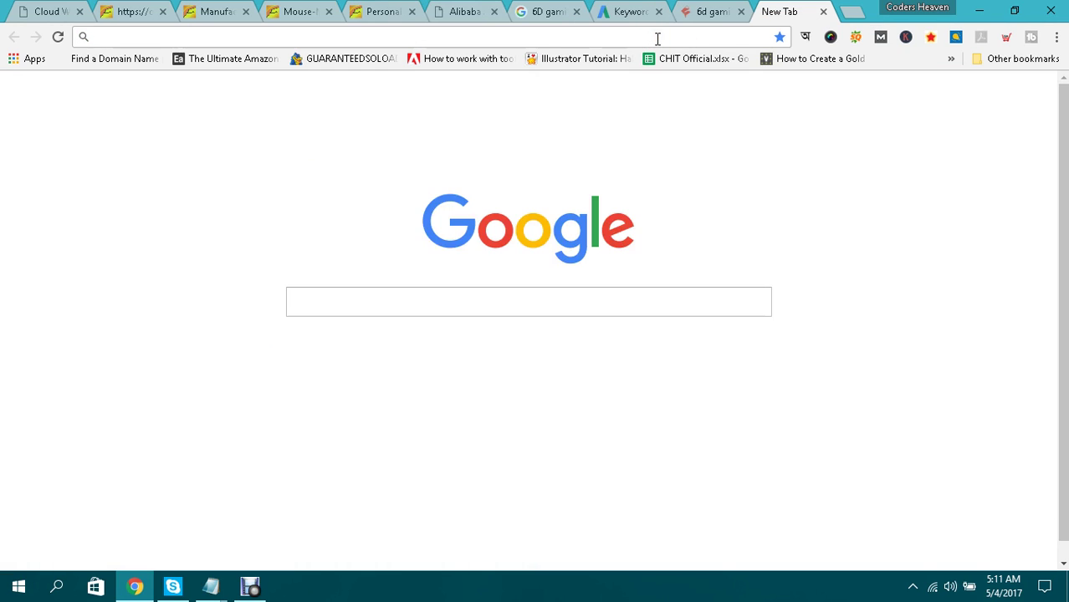
click(707, 11)
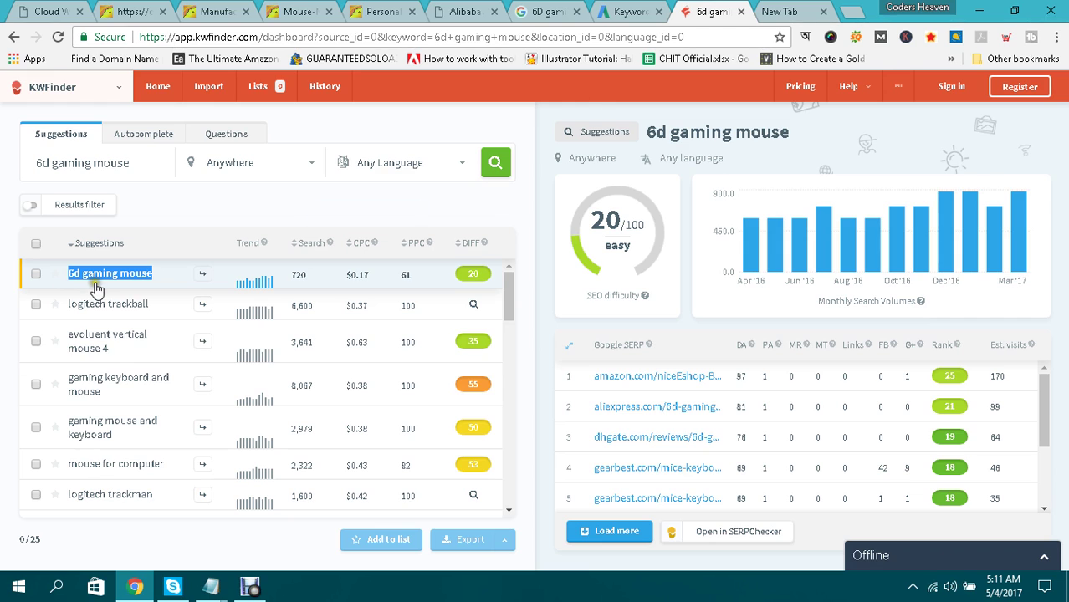
Search Google for 'hirewriters' and open the 'Hire Writers - Article Writing Service' result.
click(781, 12)
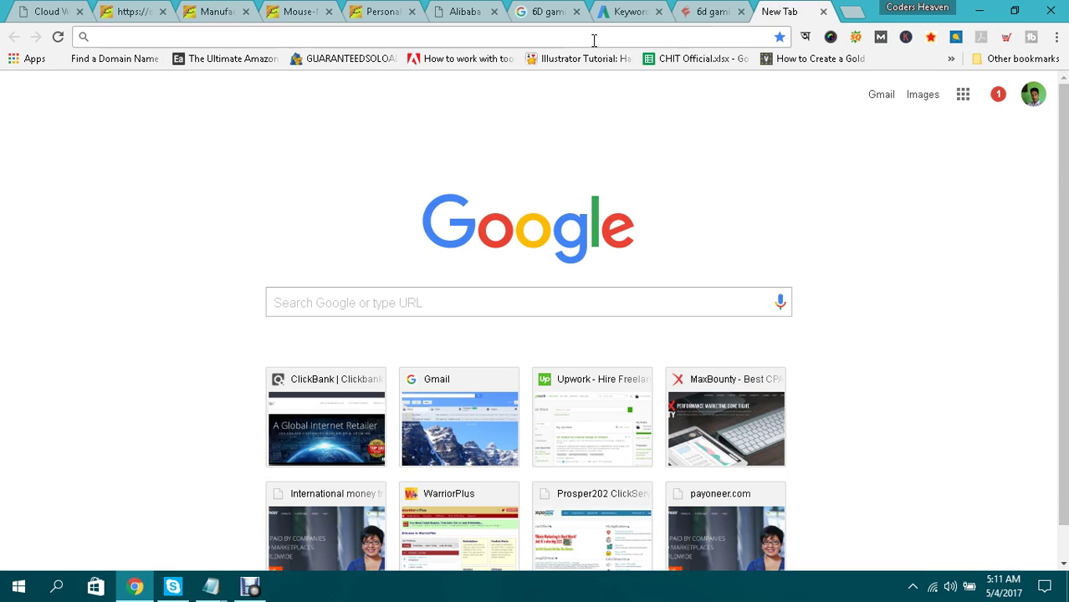
text(hire)
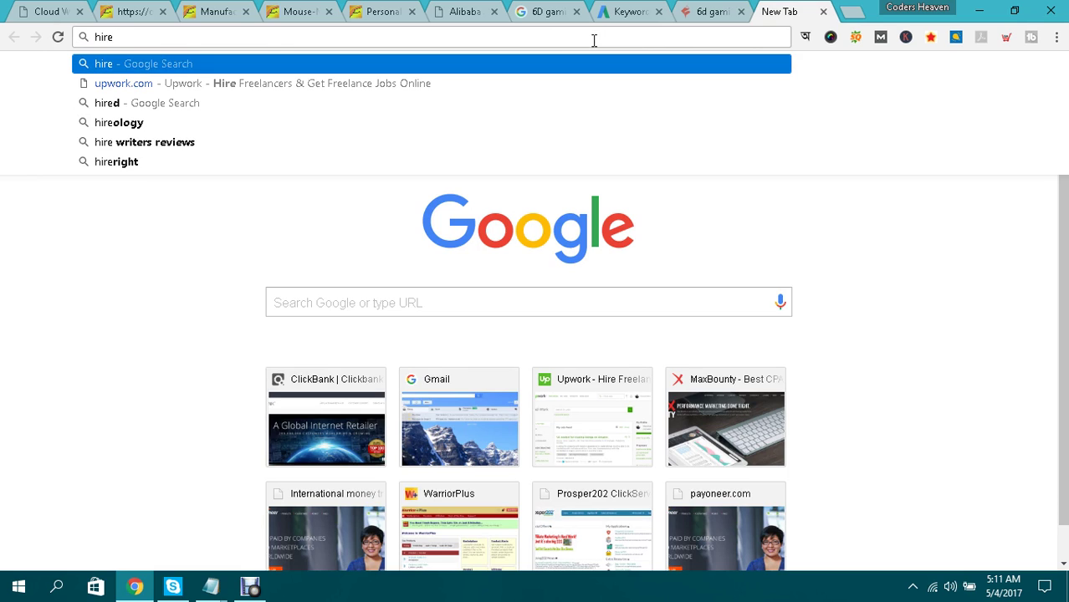
text(writers)
key(BackSpace)
key(Return)
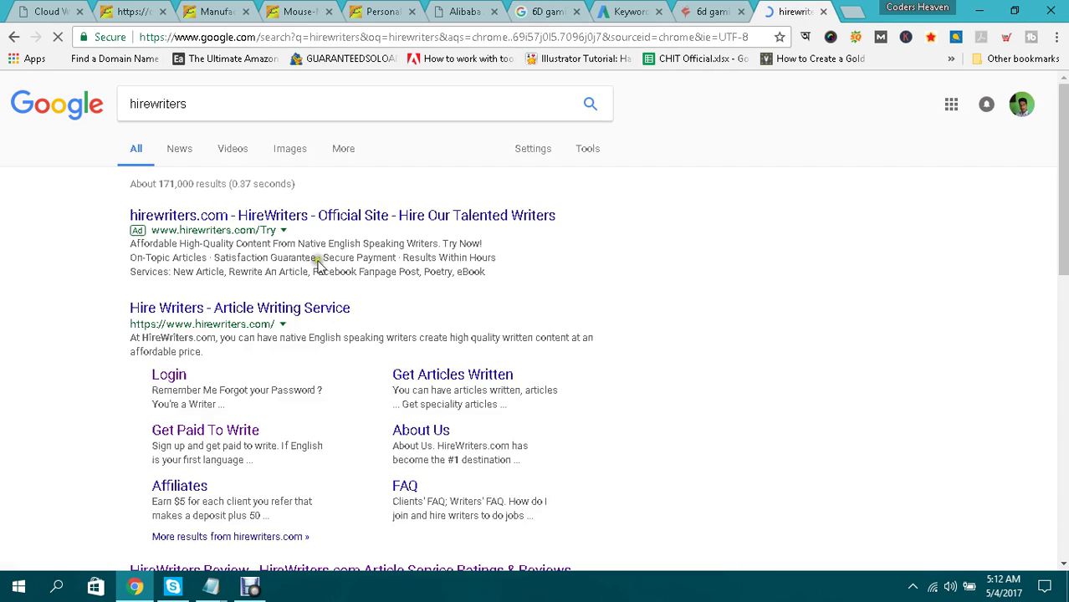
click(271, 314)
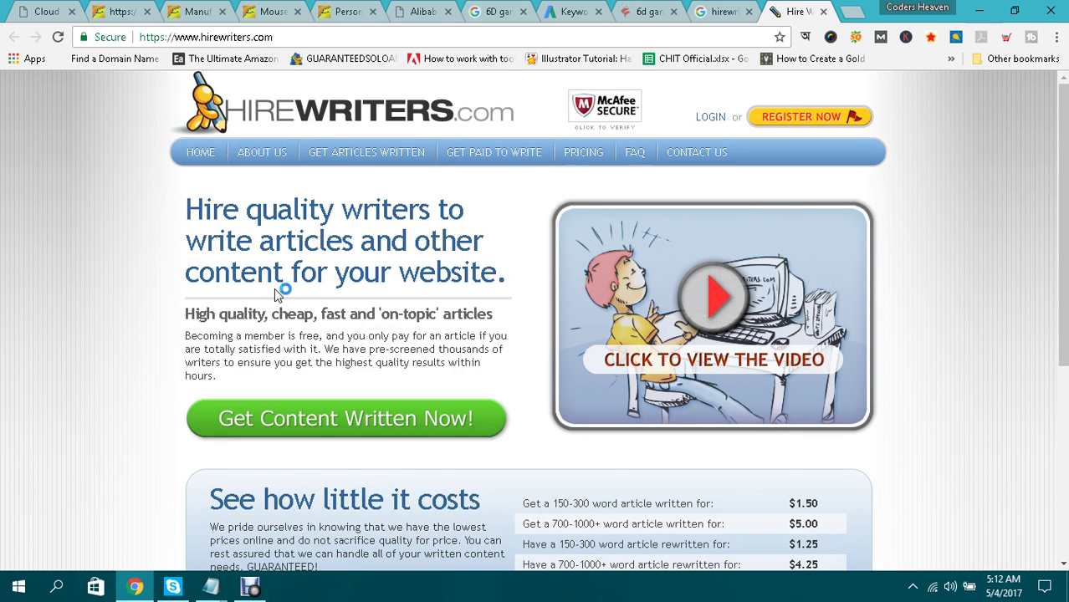
scroll(279, 293, down, 2)
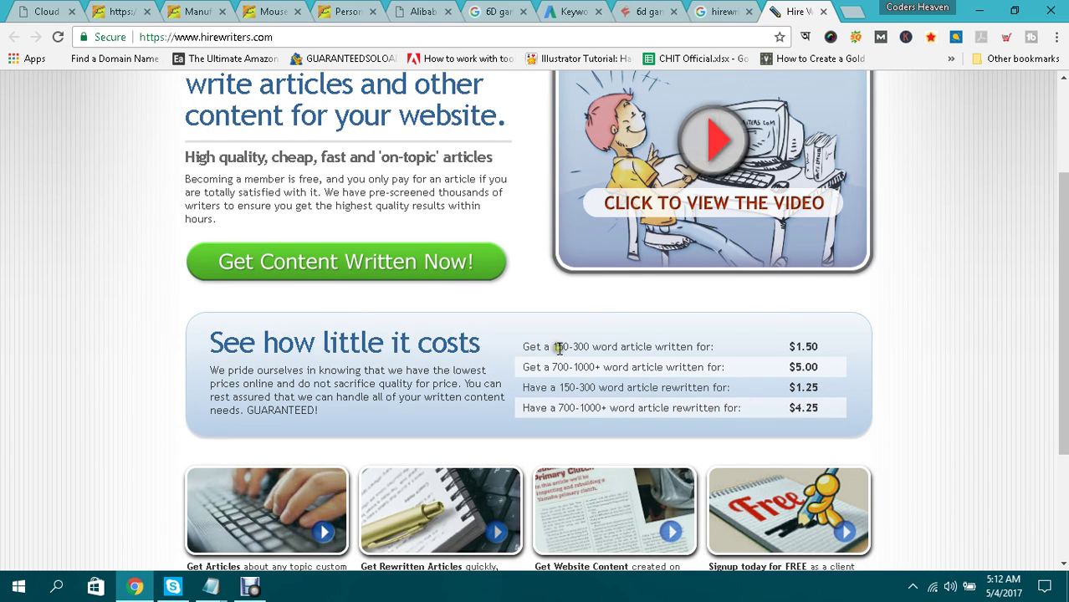
drag(550, 347, 853, 342)
click(663, 346)
double_click(673, 347)
click(756, 340)
click(854, 342)
drag(548, 348, 611, 348)
click(609, 348)
drag(795, 346, 869, 350)
click(869, 349)
drag(562, 387, 705, 389)
click(608, 386)
click(705, 387)
drag(793, 387, 865, 392)
click(865, 391)
drag(558, 408, 732, 412)
click(637, 406)
click(740, 410)
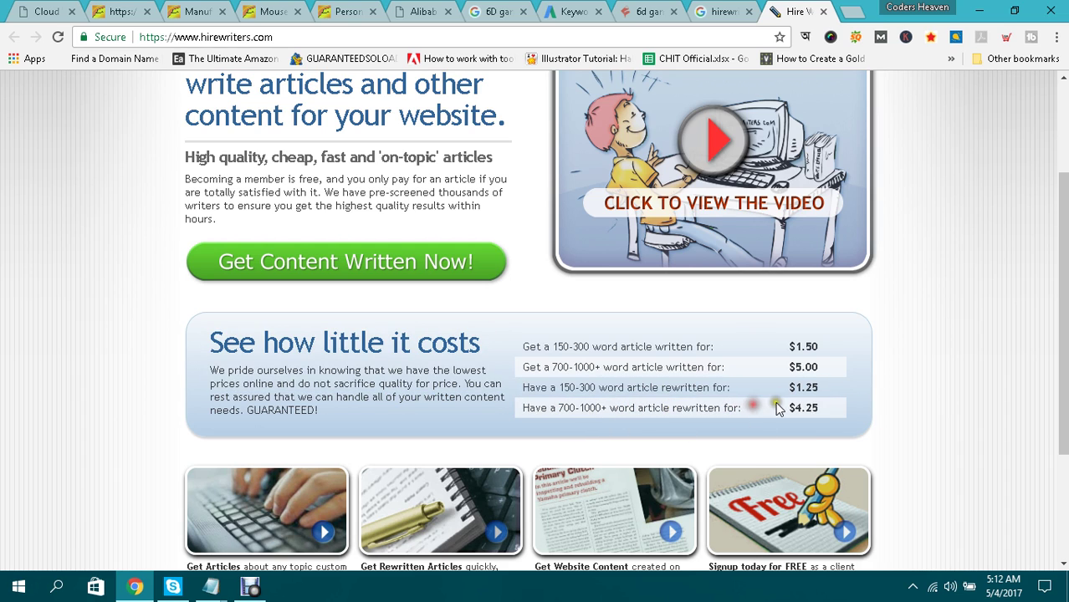
triple_click(778, 407)
click(845, 404)
scroll(966, 315, down, 3)
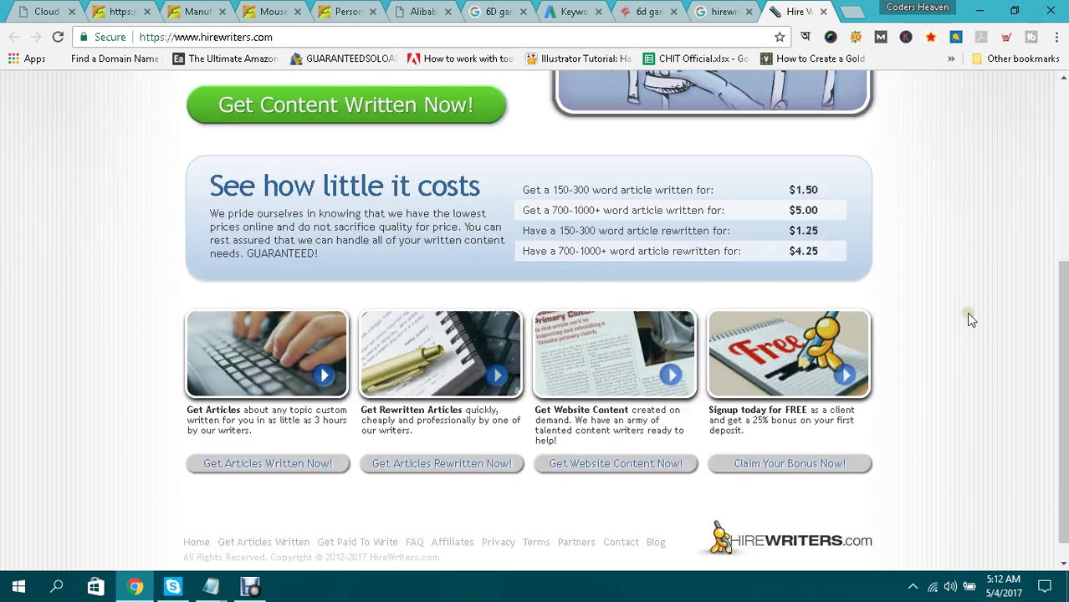
scroll(966, 314, up, 2)
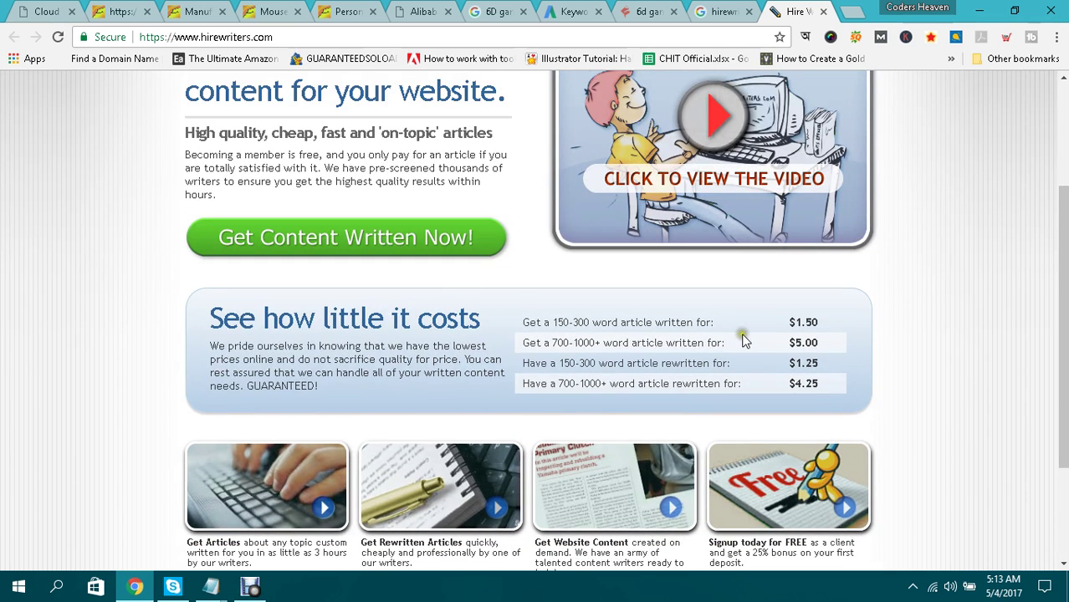
click(849, 313)
mouse_move(211, 588)
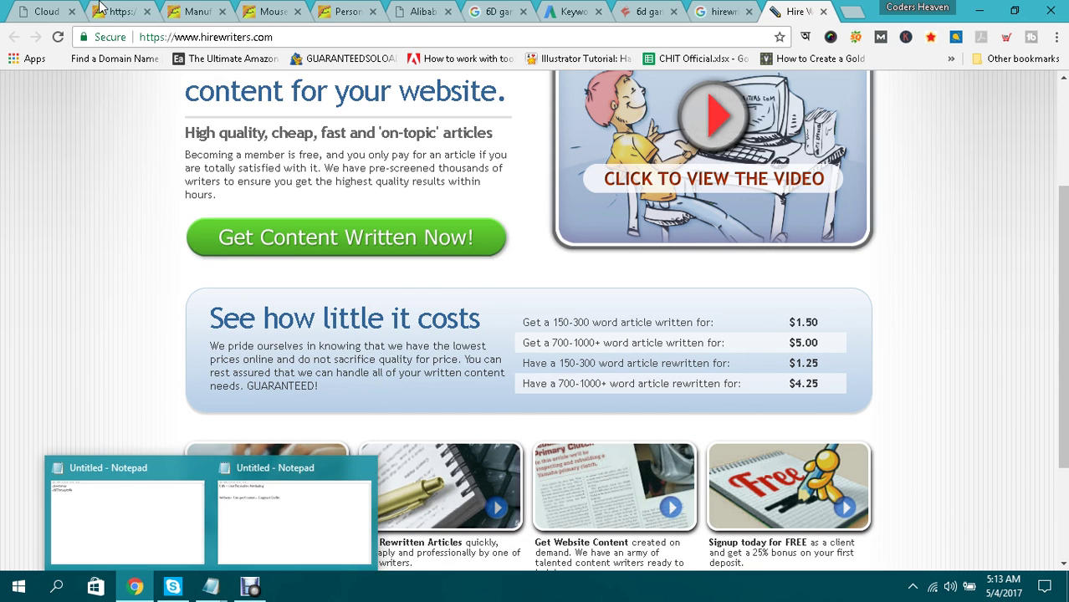
In the second Notepad window, add a row of '=' separators below the Targeted Traffic line.
click(56, 9)
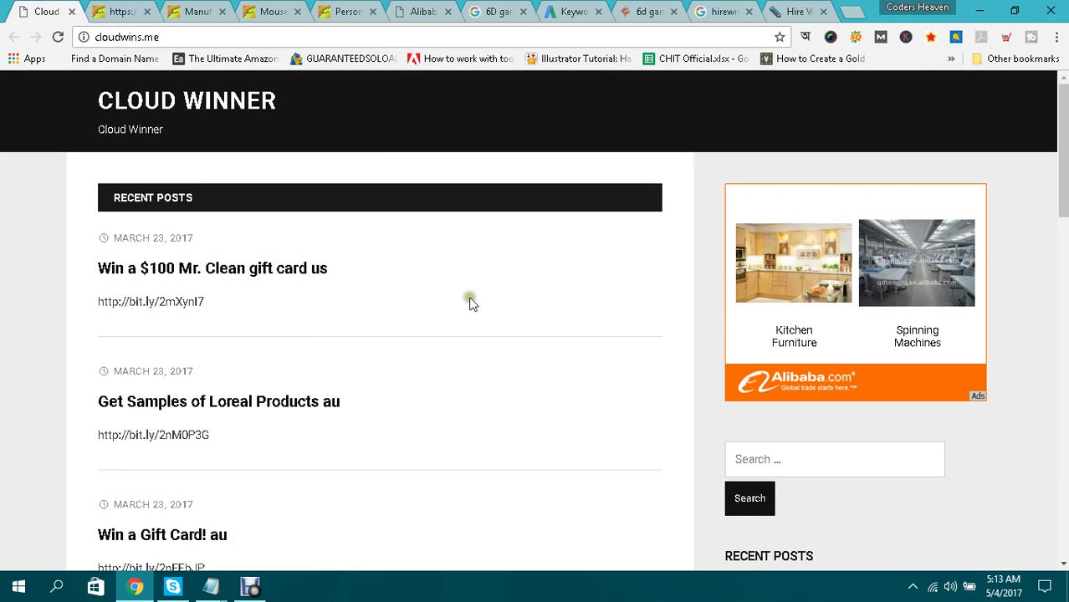
mouse_move(211, 587)
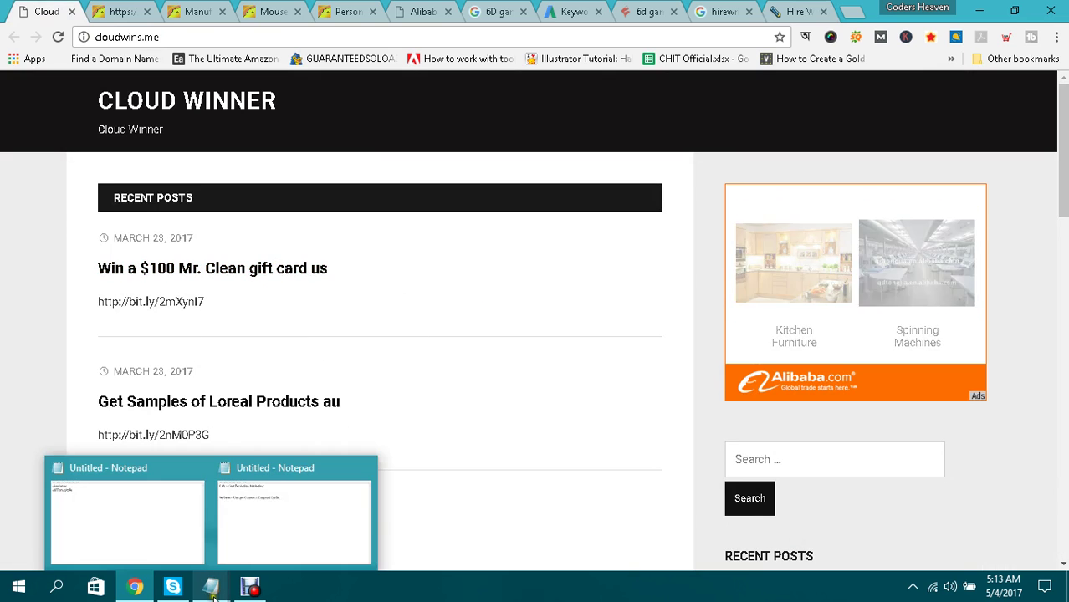
click(284, 534)
click(528, 183)
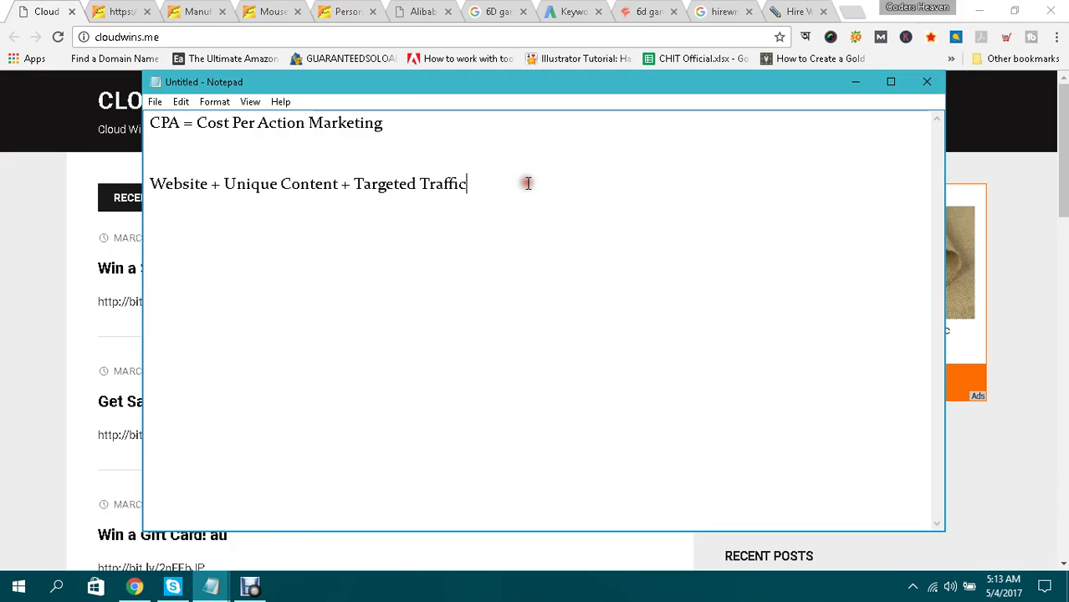
text(=============)
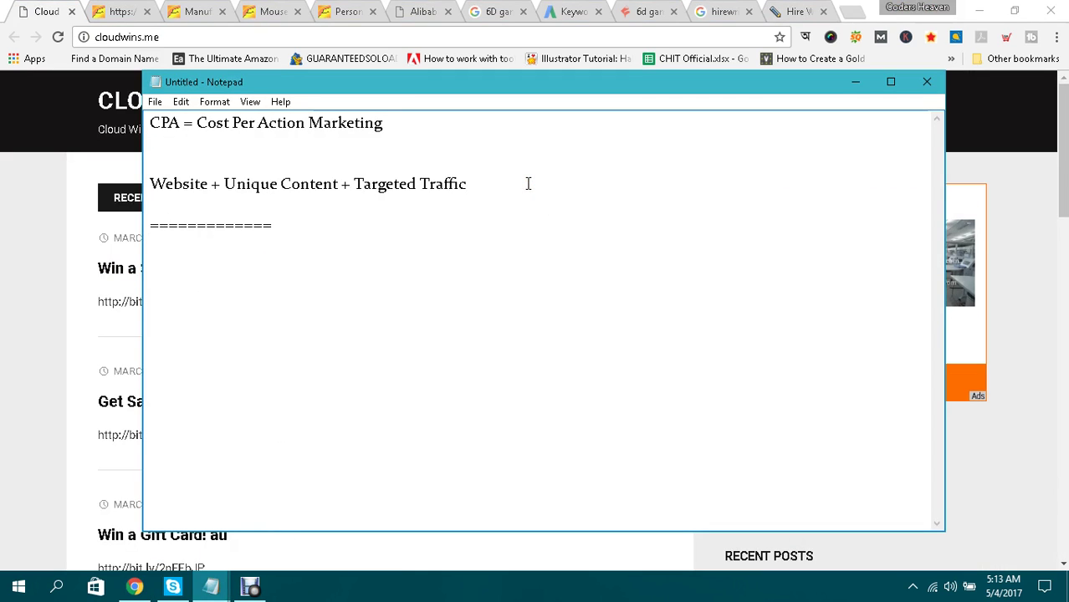
text(============================)
key(Return)
key(Return)
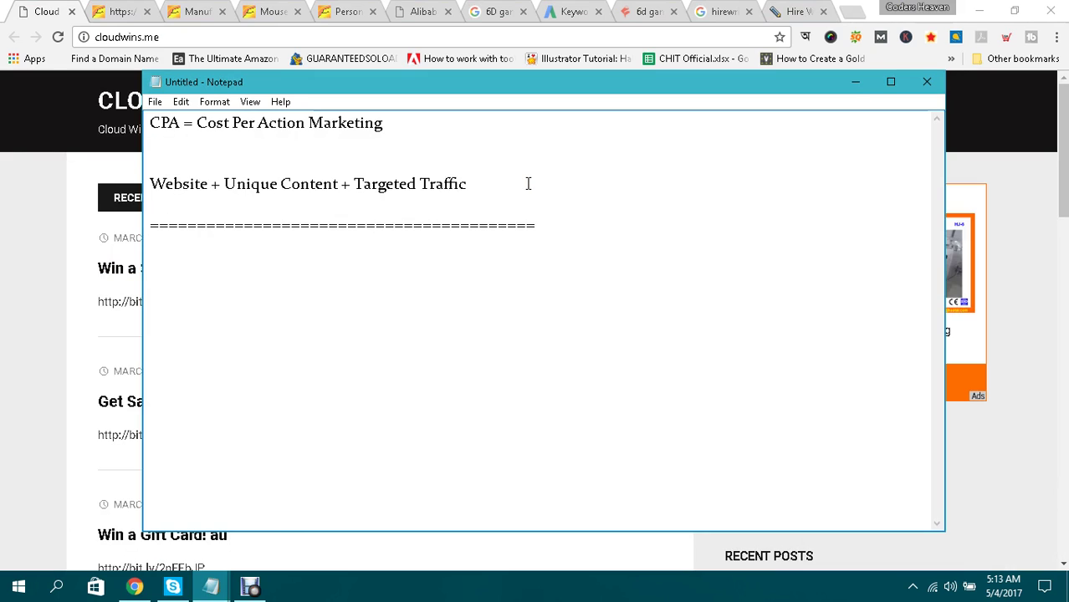
Type items 1–4: Google Adsense, Affiliate Marketing, CPA Marketing and Flipping.
text(1. Google )
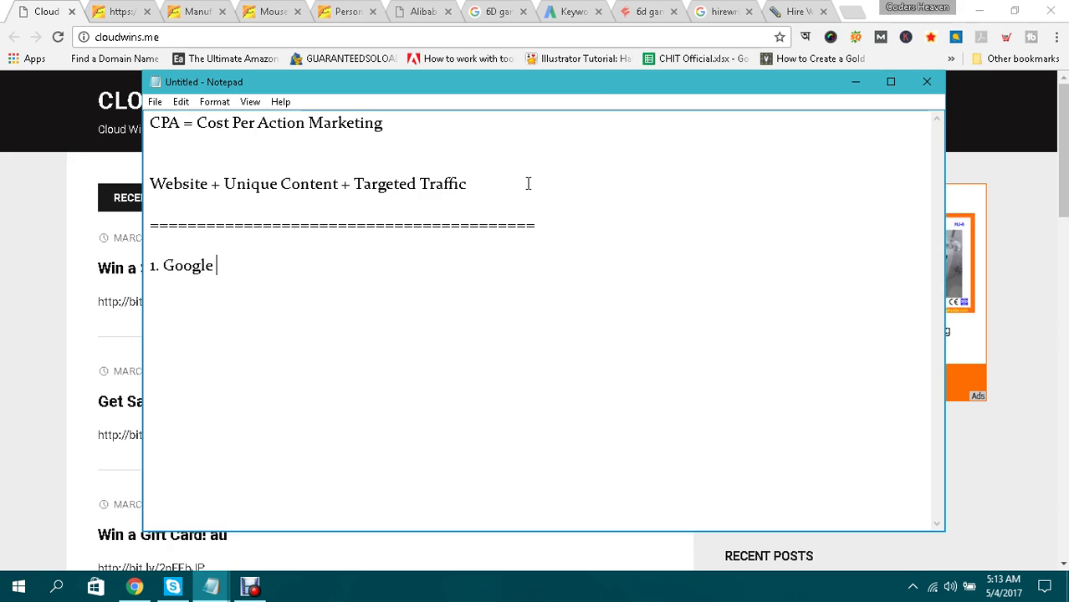
text(Adsense)
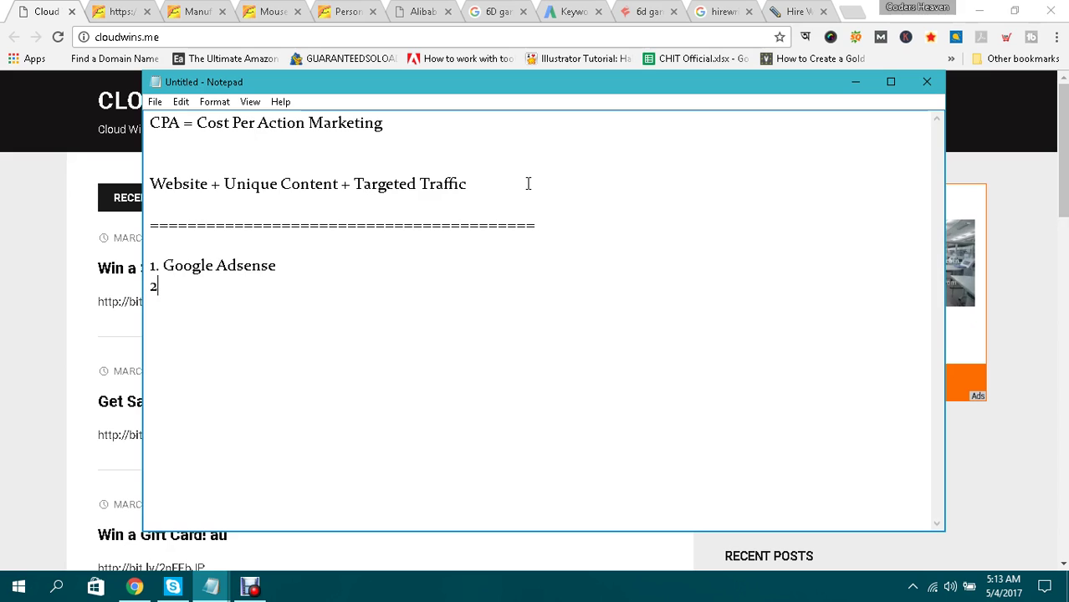
text(FIFF)
key(BackSpace)
key(BackSpace)
text(ffiliate ma)
key(BackSpace)
key(BackSpace)
text(Marketing)
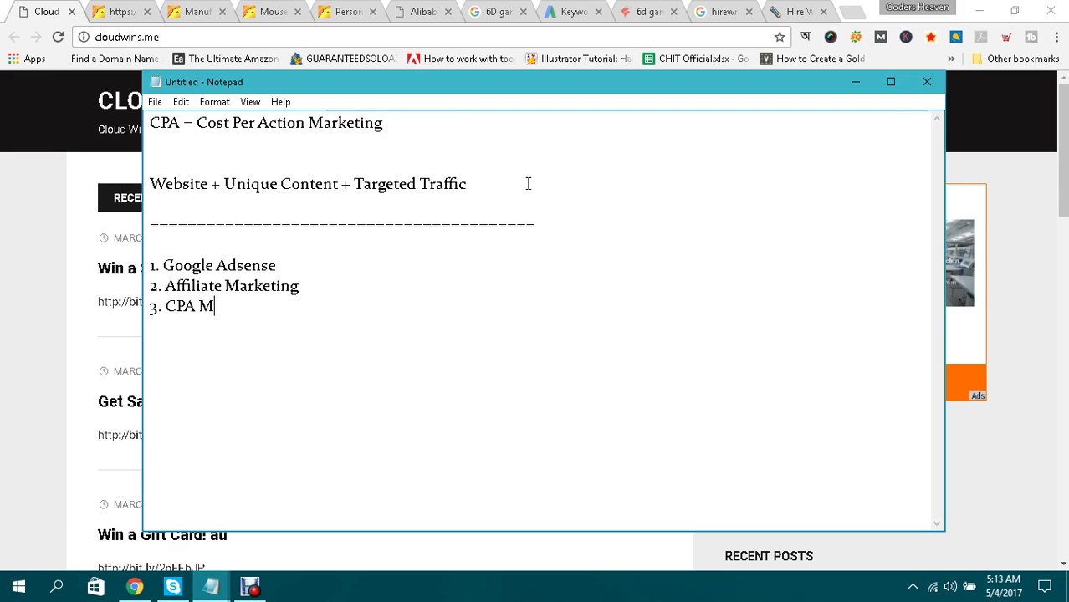
text(ing )
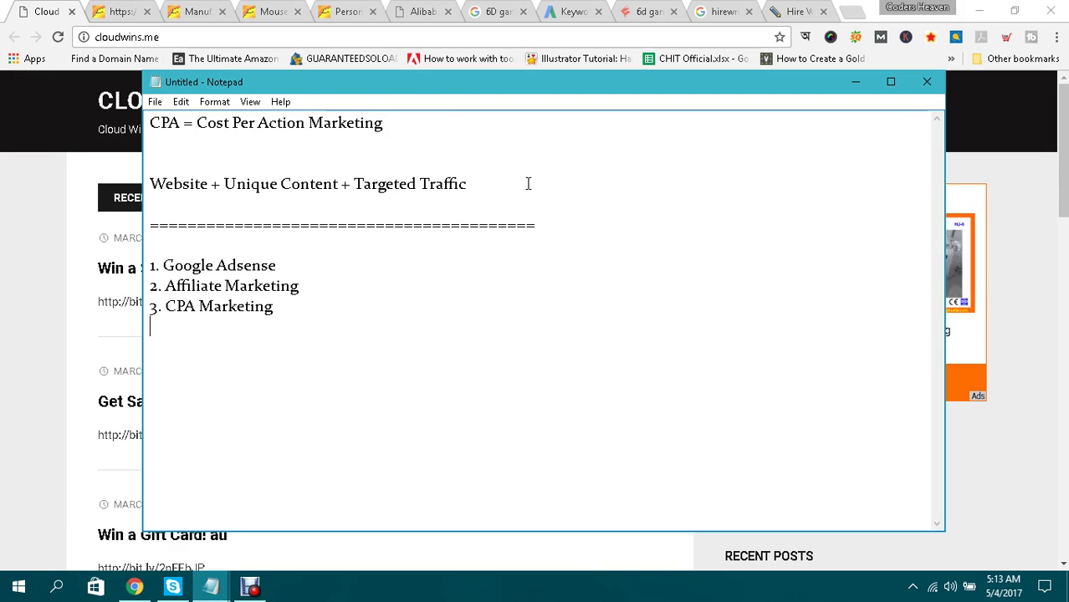
text(pping)
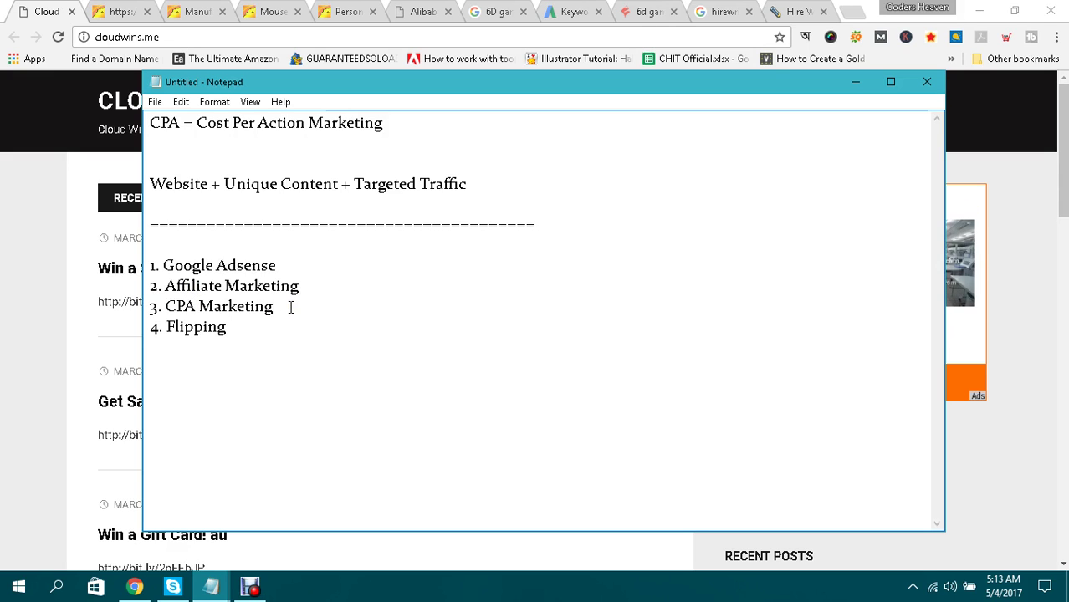
Highlight the first three list items and then the word Flipping to point them out.
drag(290, 308, 184, 269)
click(184, 269)
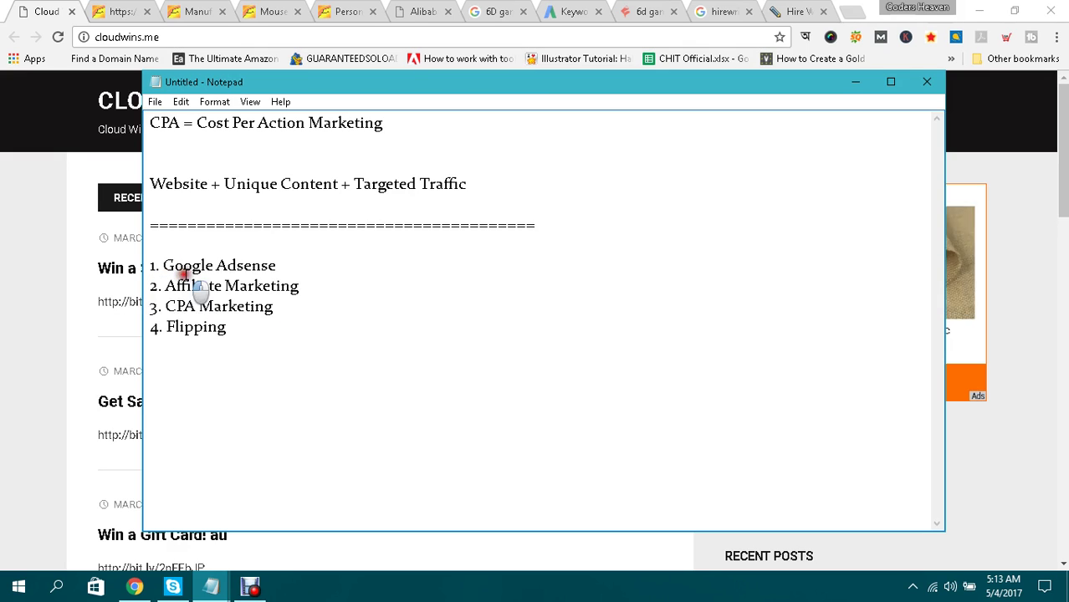
drag(165, 327, 223, 327)
click(252, 326)
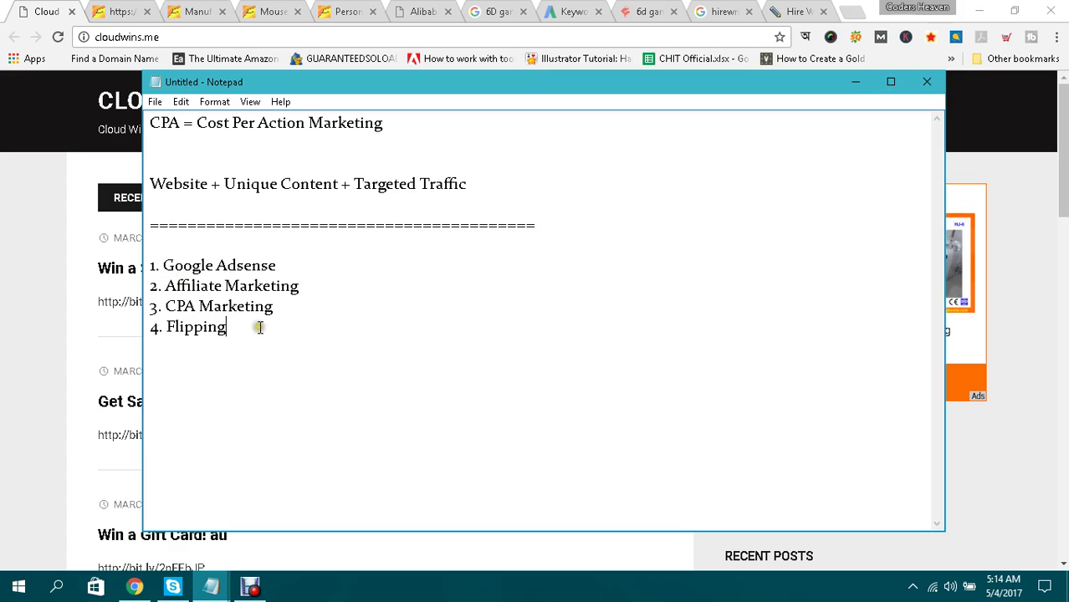
drag(163, 327, 201, 337)
click(262, 327)
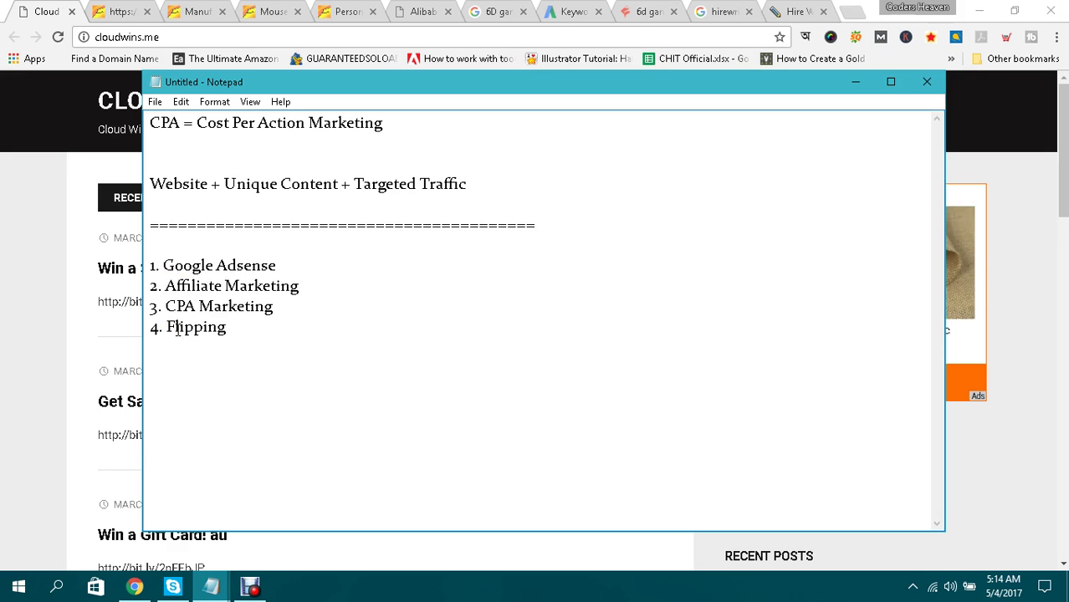
double_click(170, 330)
click(248, 330)
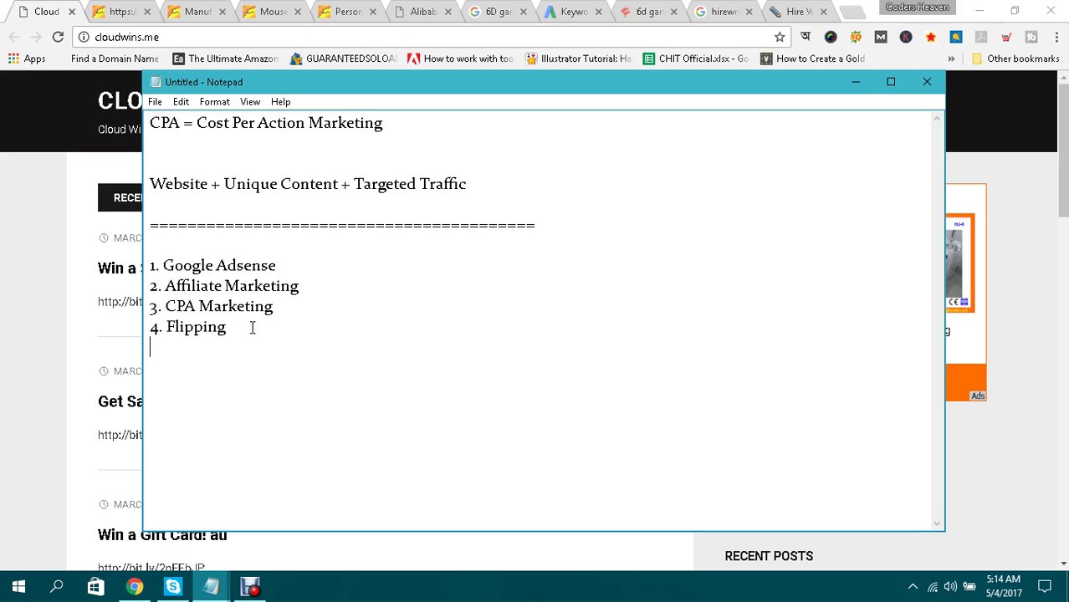
Add items 5–7: Banner Advertising, Other Ads and eCommerce.
text(5. B)
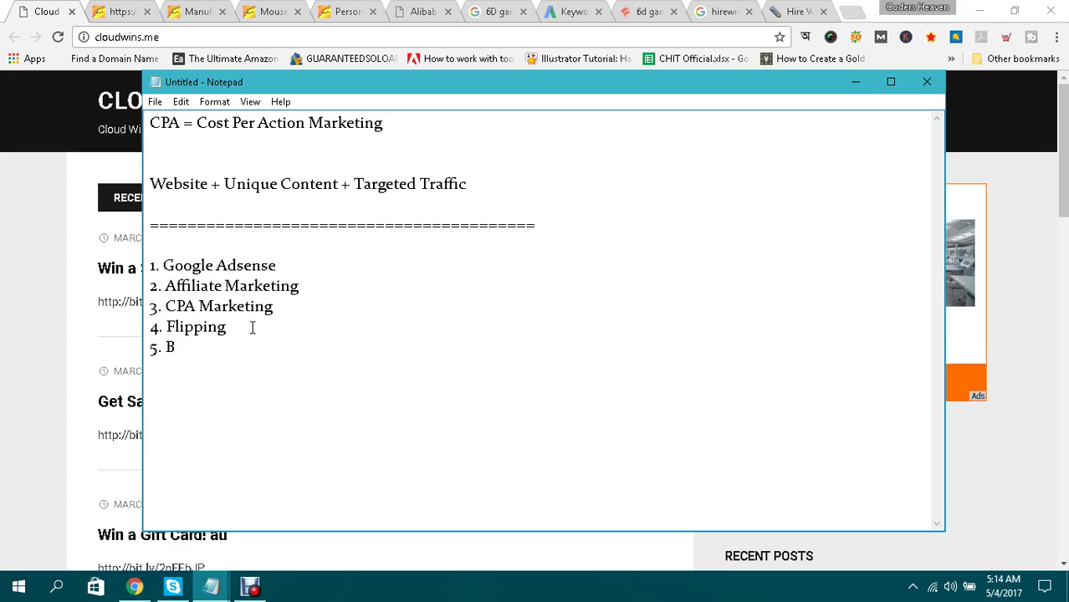
key(BackSpace)
text(B)
key(BackSpace)
text(Banner Advertising )
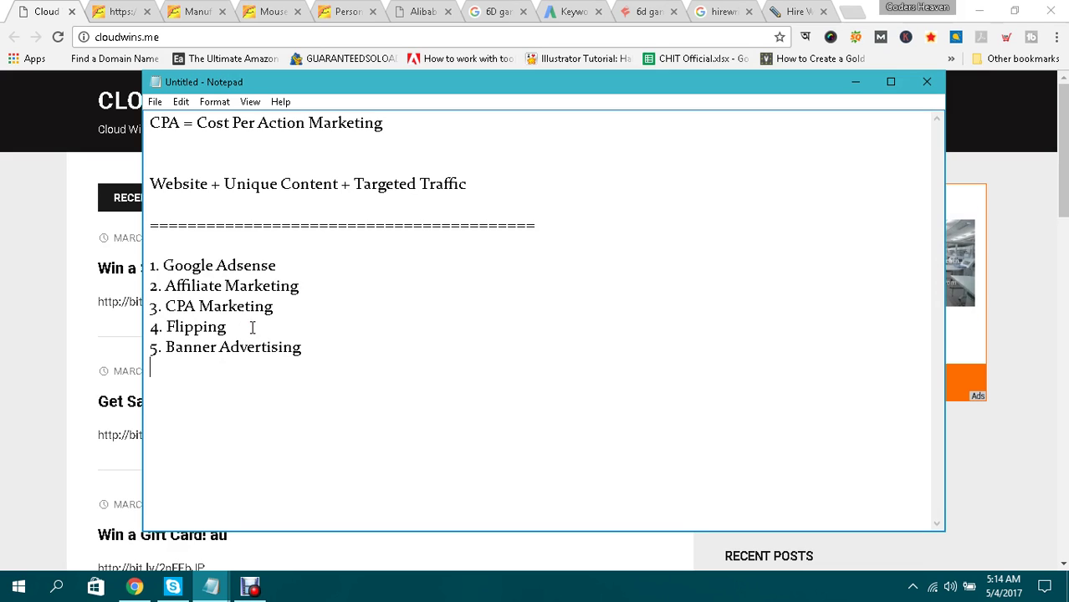
text(6.)
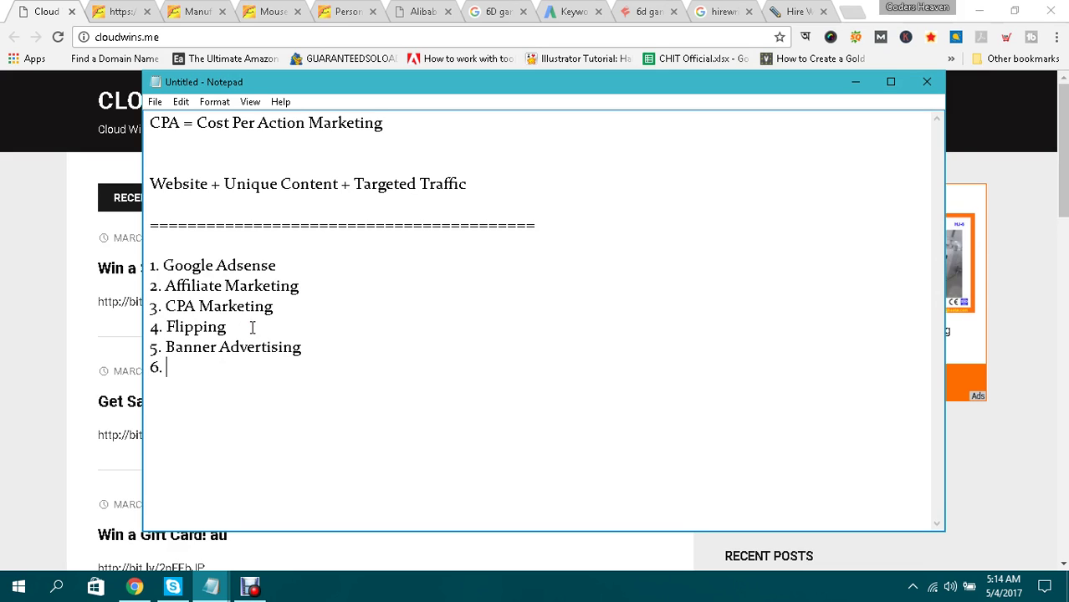
text( Other)
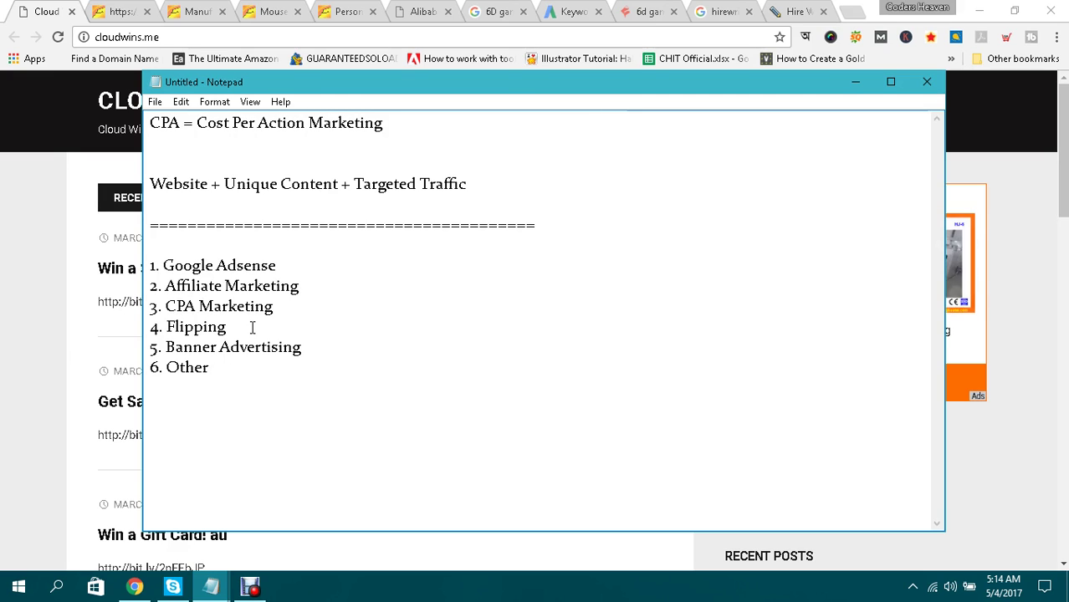
text(Ads 7)
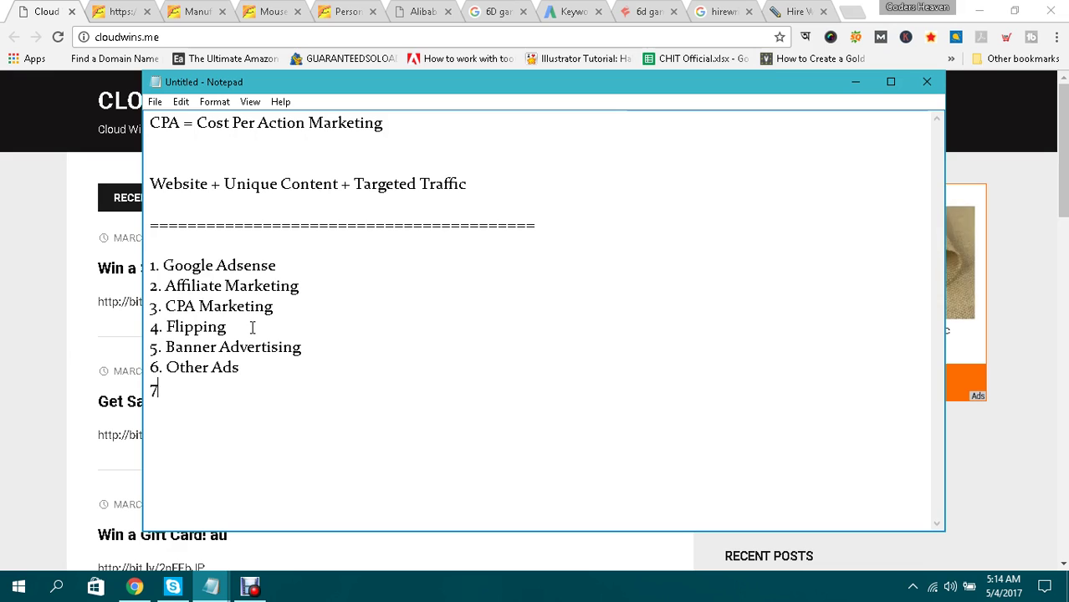
text(. eCommerce)
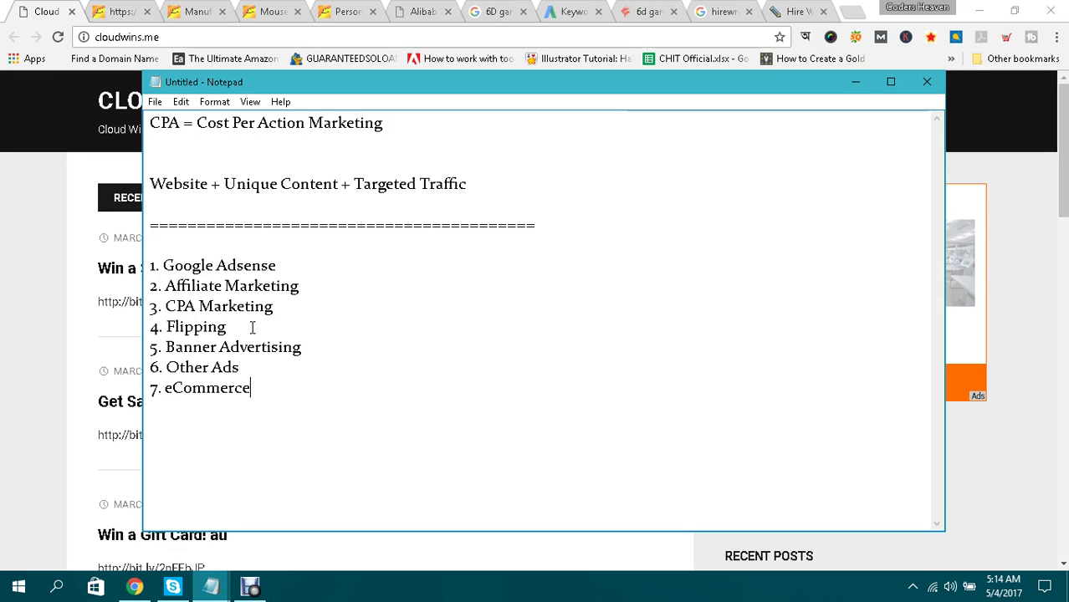
Add 8. Content Locking and 9. Email Marketing on new lines, then highlight the list.
key(Return)
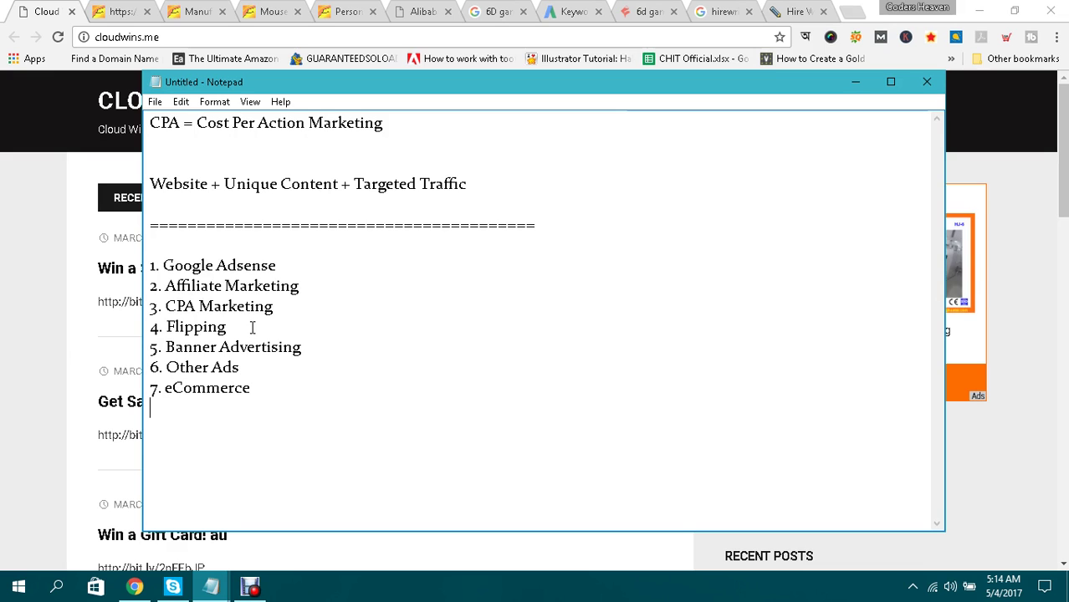
text(8.)
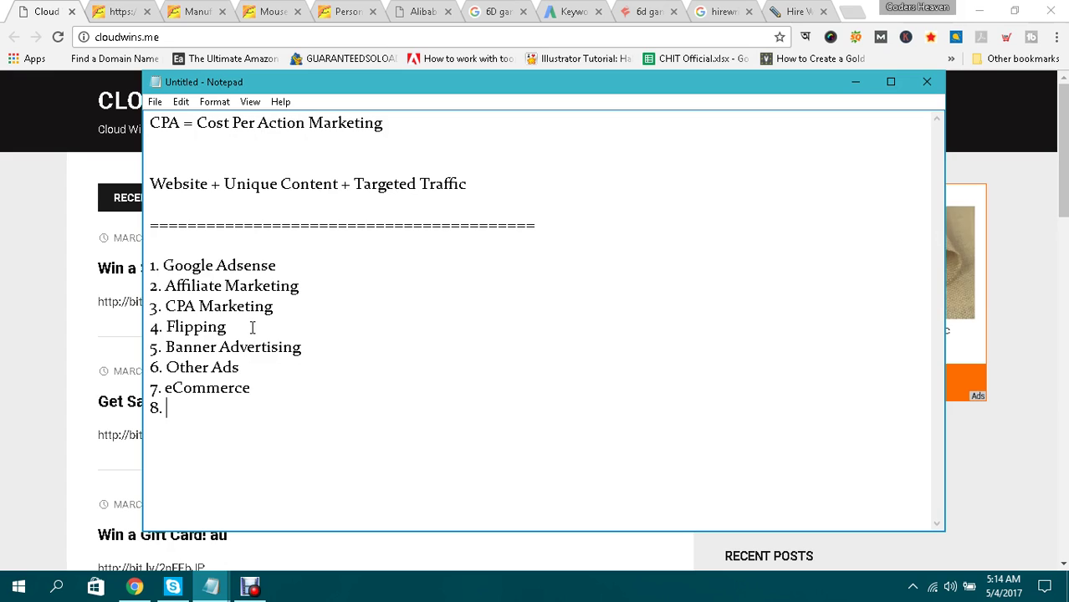
text(C)
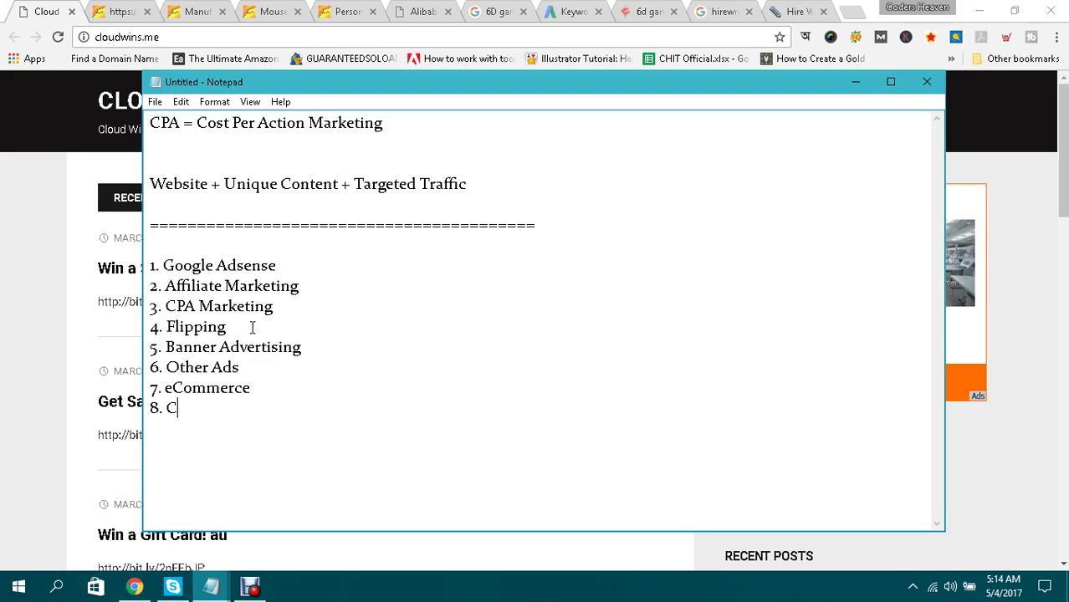
text(ontent Locking)
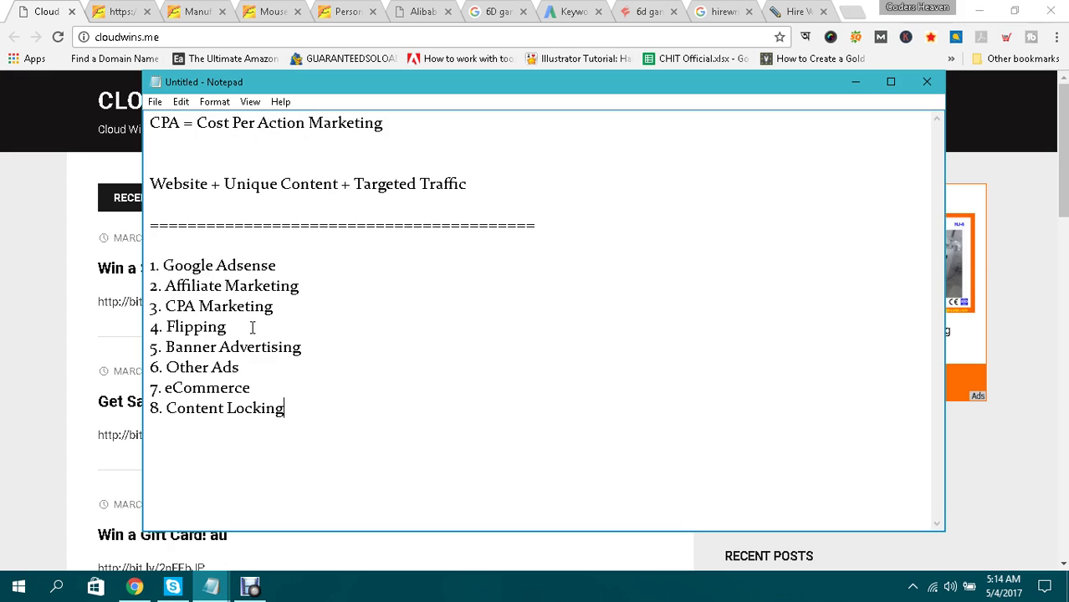
key(Return)
text(9)
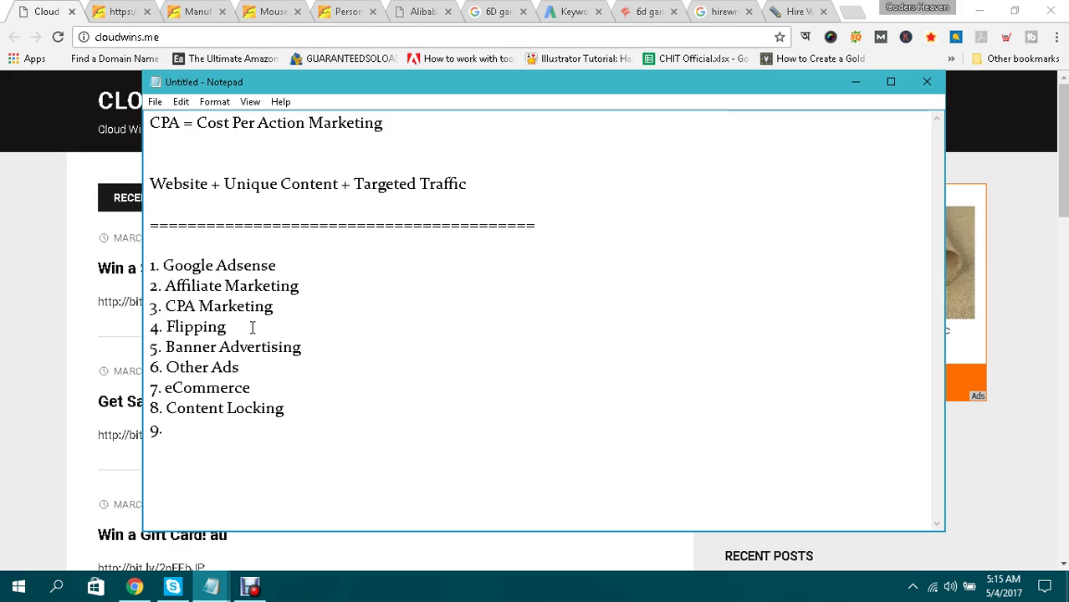
text(. Em)
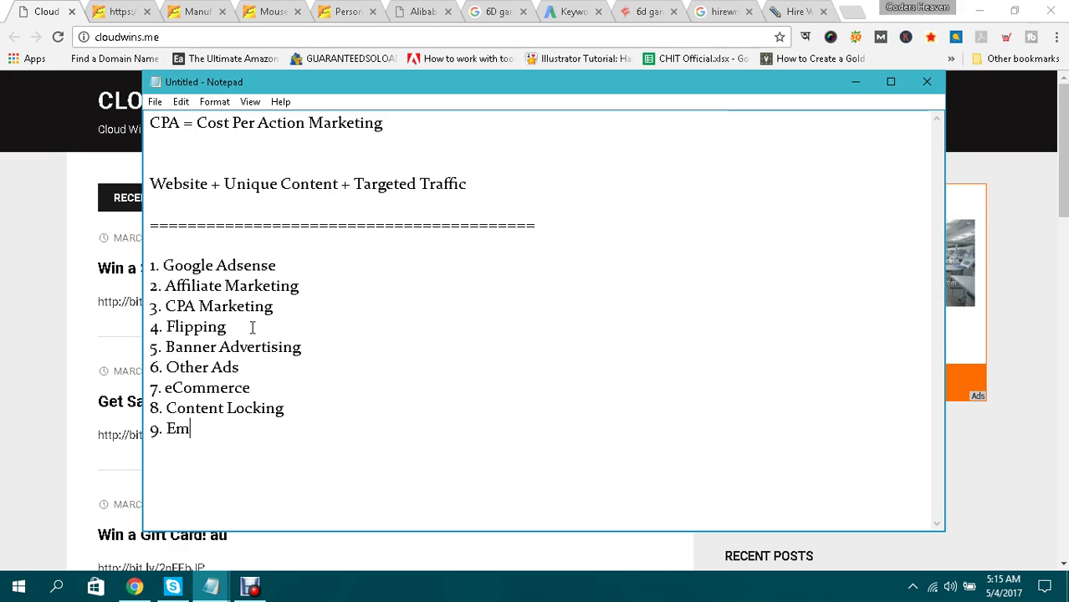
text(ail Marketin)
key(BackSpace)
text(g)
key(BackSpace)
text(ng)
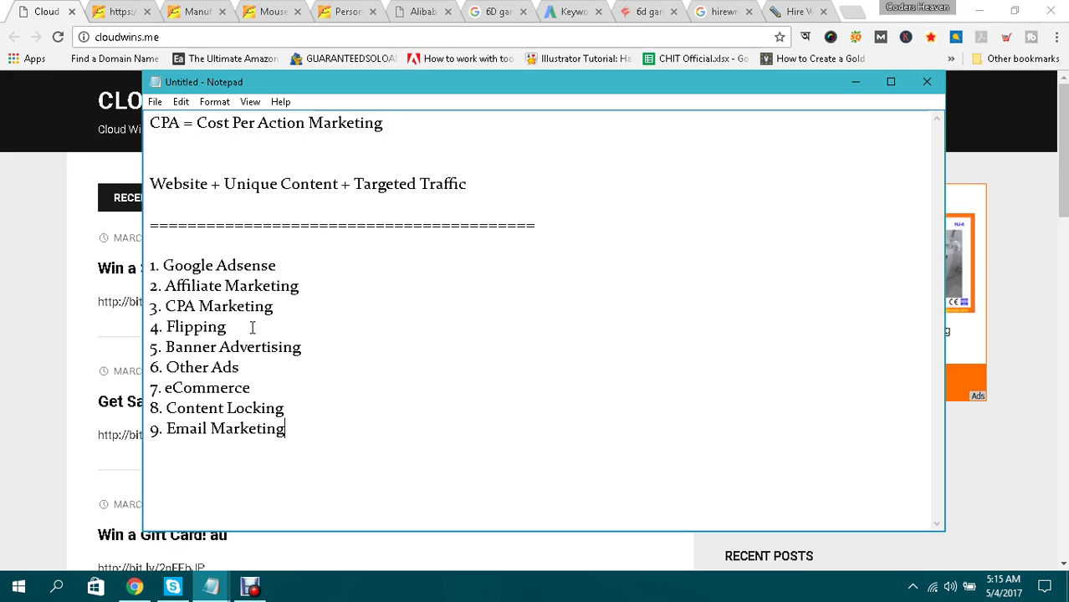
drag(339, 448, 157, 264)
Bring the cloudwins.me blog forward, scroll its recent posts, and briefly check the HireWriters tab.
click(157, 263)
click(287, 429)
click(157, 263)
click(95, 73)
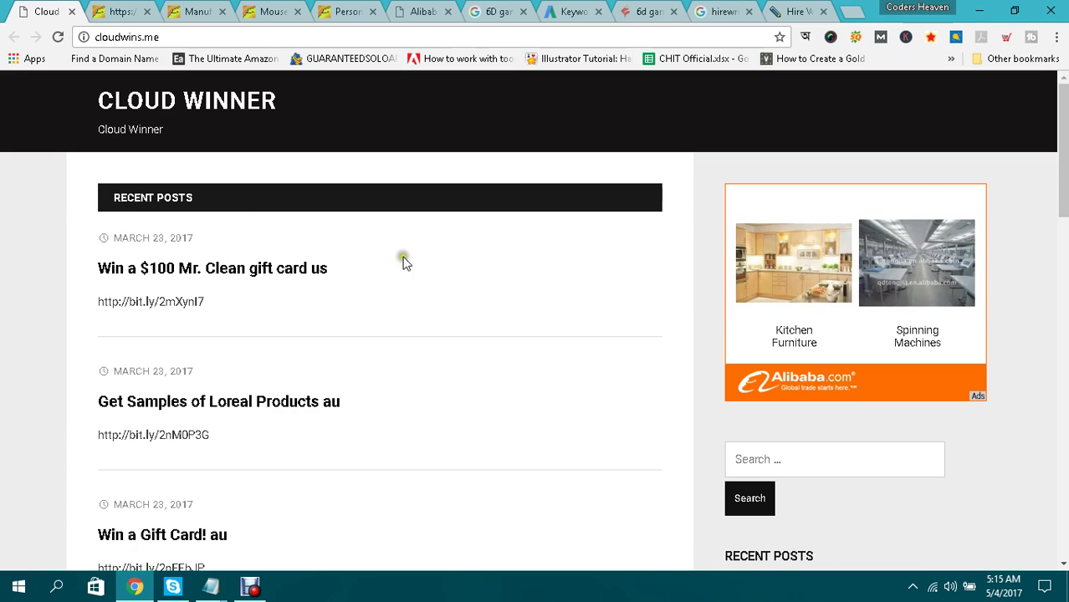
scroll(401, 232, down, 5)
scroll(399, 284, down, 6)
scroll(398, 285, up, 6)
scroll(398, 285, down, 1)
click(348, 317)
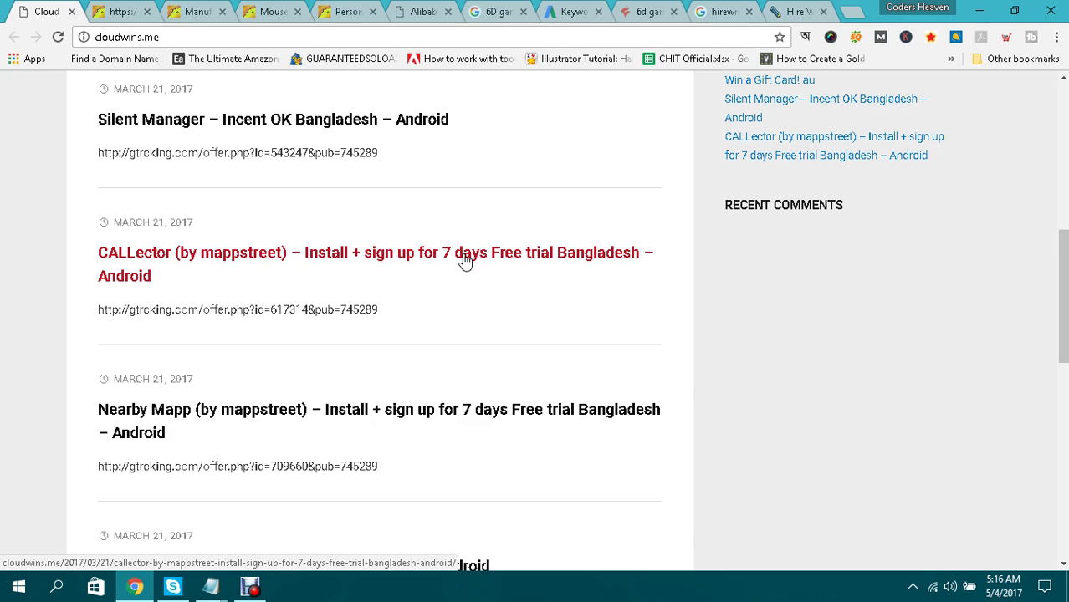
scroll(464, 261, up, 15)
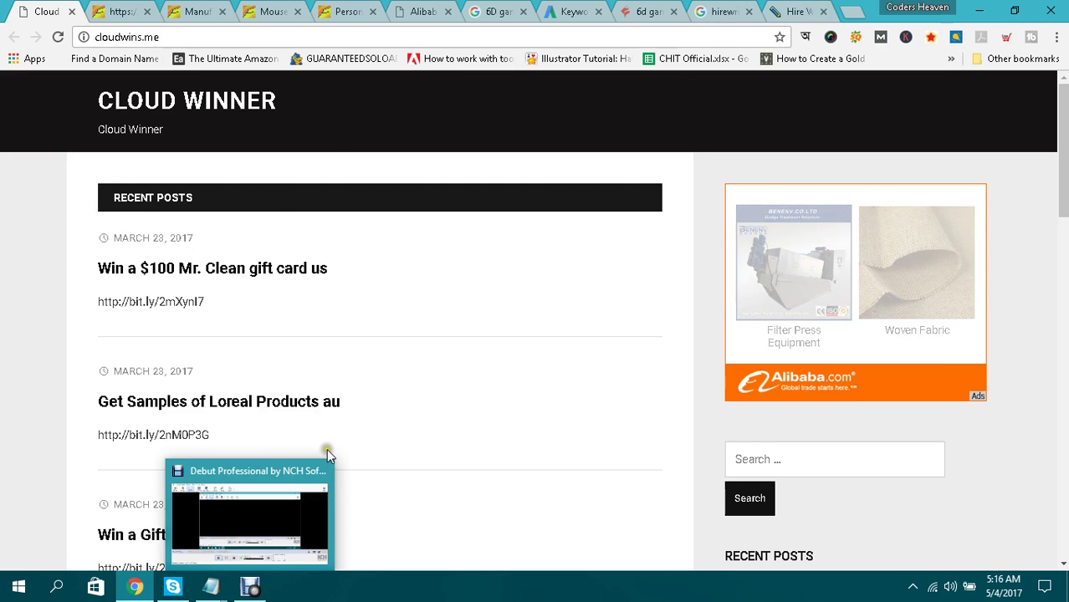
click(806, 11)
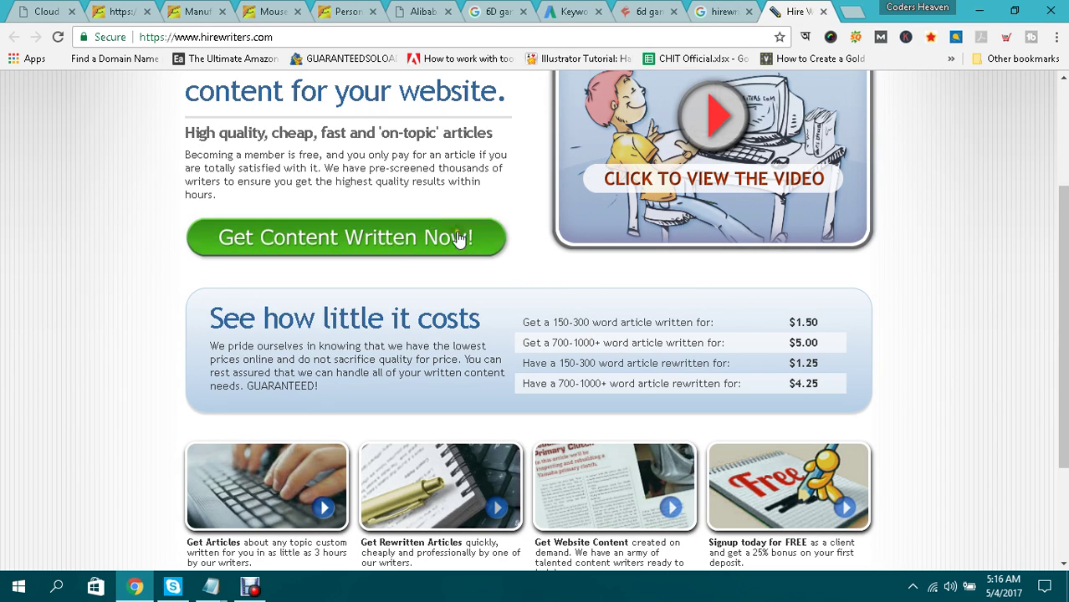
click(61, 9)
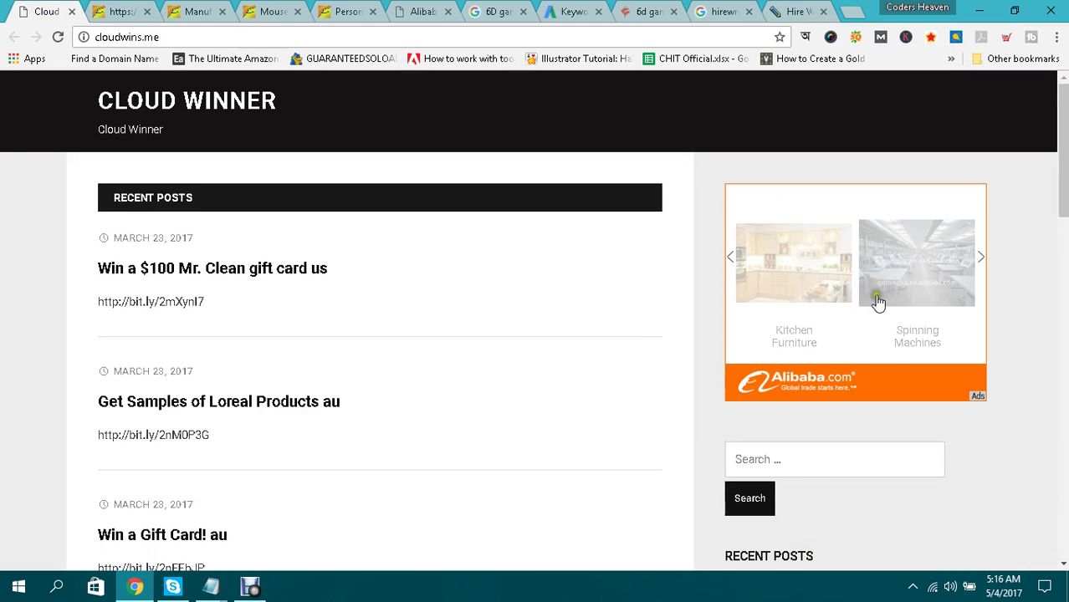
Bring the Notepad window with the nine-item earning-methods list back in front.
mouse_move(210, 587)
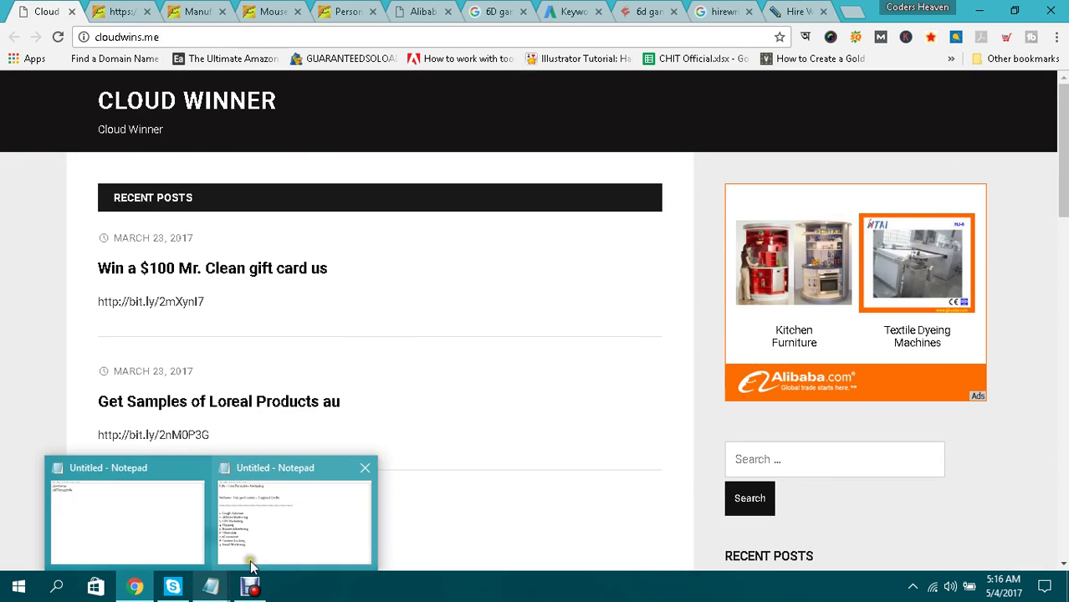
click(257, 521)
drag(151, 265, 286, 444)
click(292, 448)
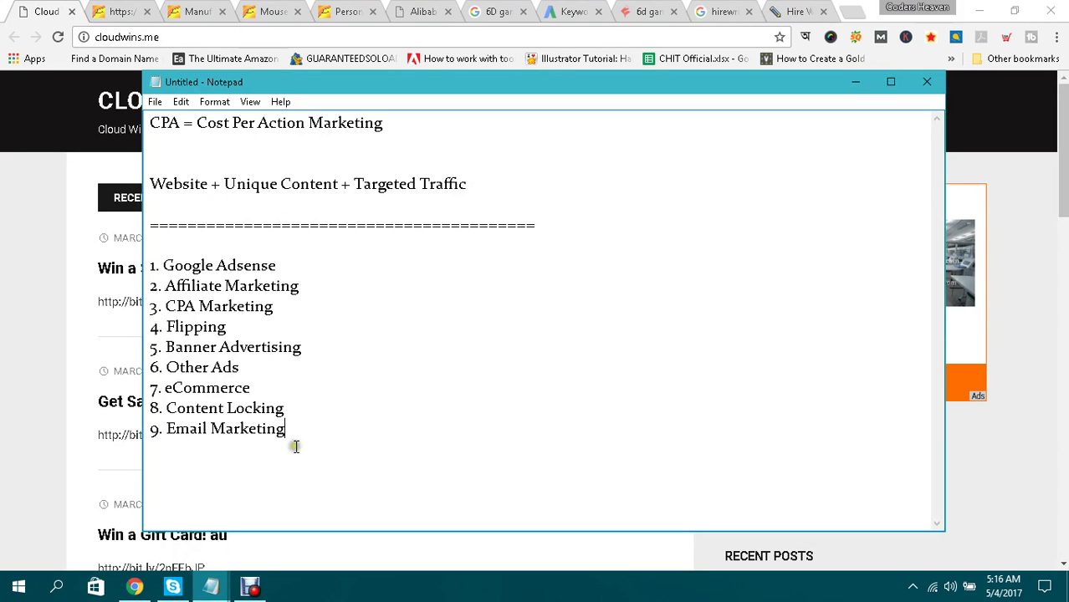
click(4, 279)
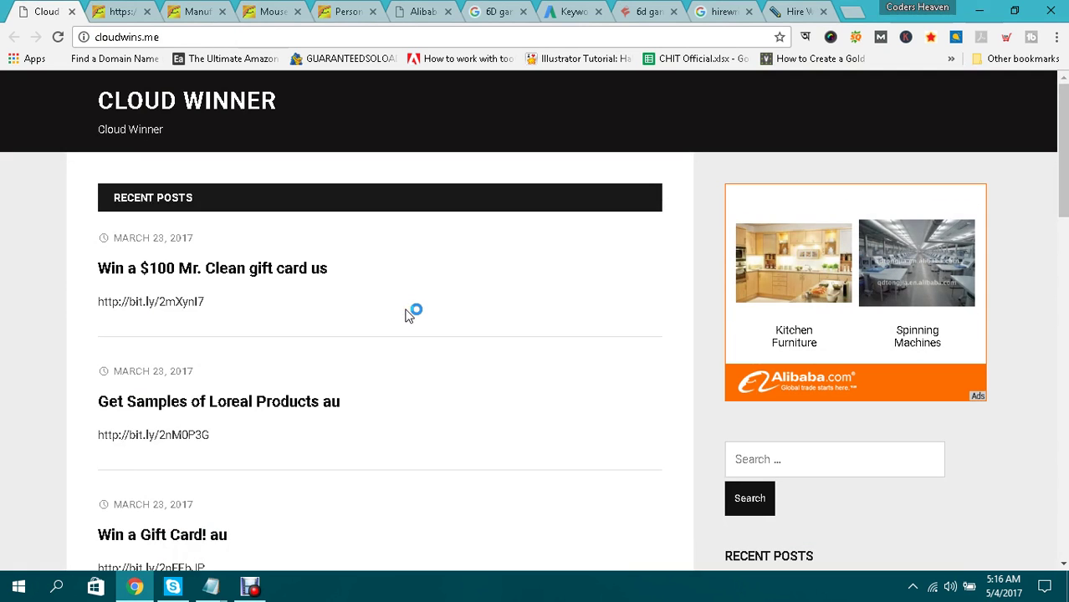
mouse_move(211, 588)
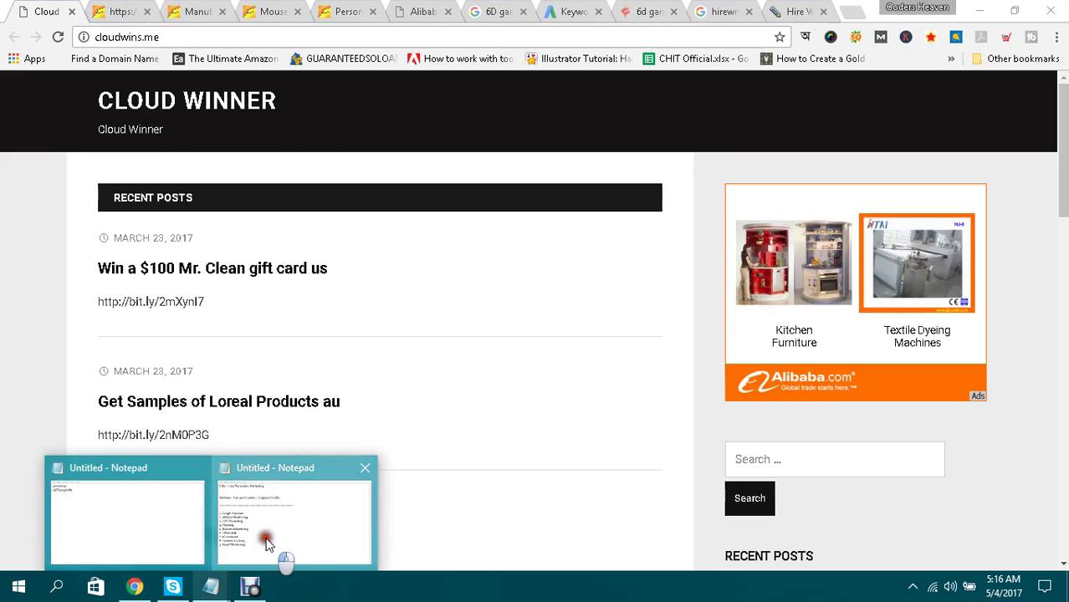
click(282, 560)
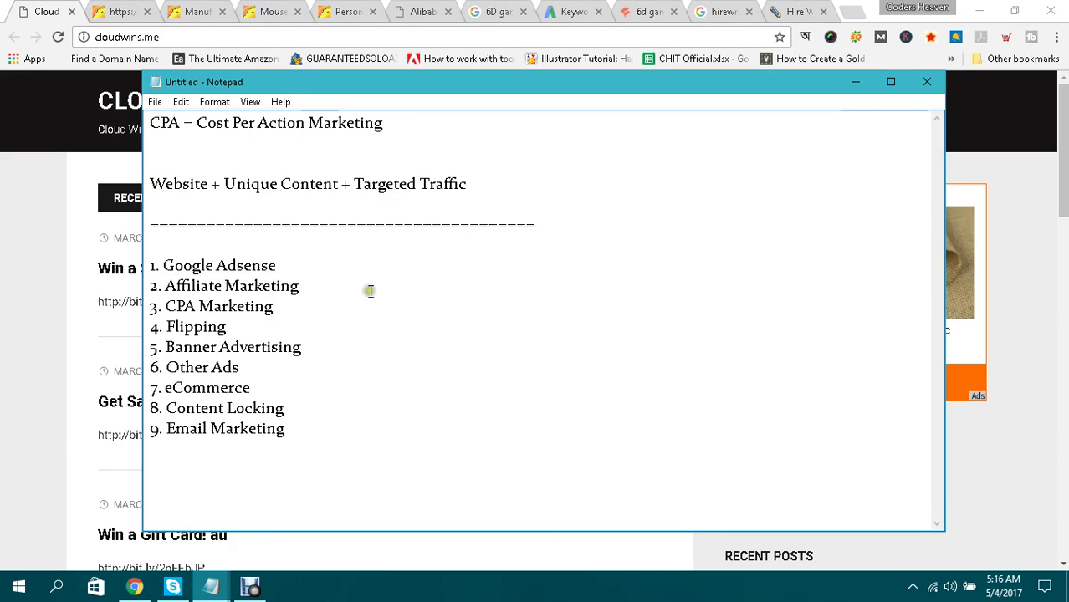
Highlight Google Adsense, Affiliate Marketing and CPA Marketing one by one to point them out.
drag(159, 266, 281, 269)
click(281, 267)
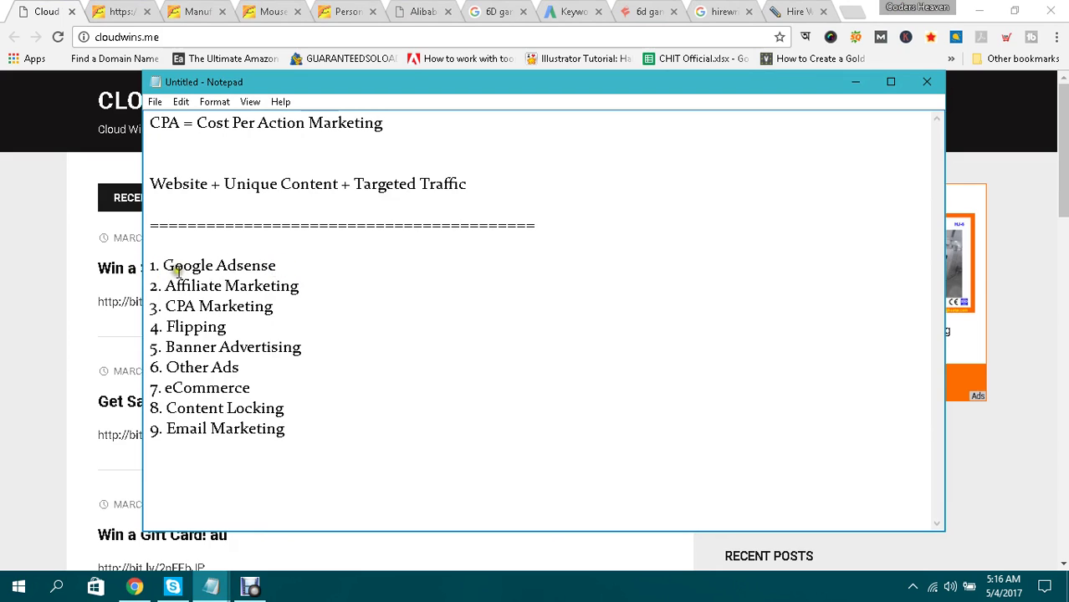
drag(161, 266, 282, 266)
click(276, 265)
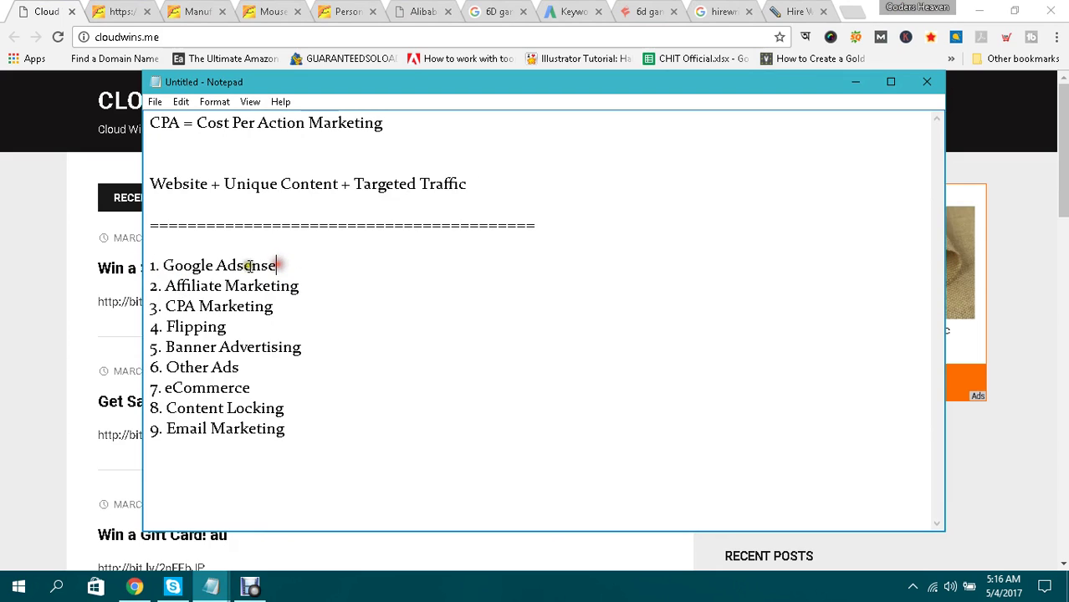
drag(167, 266, 302, 265)
click(303, 265)
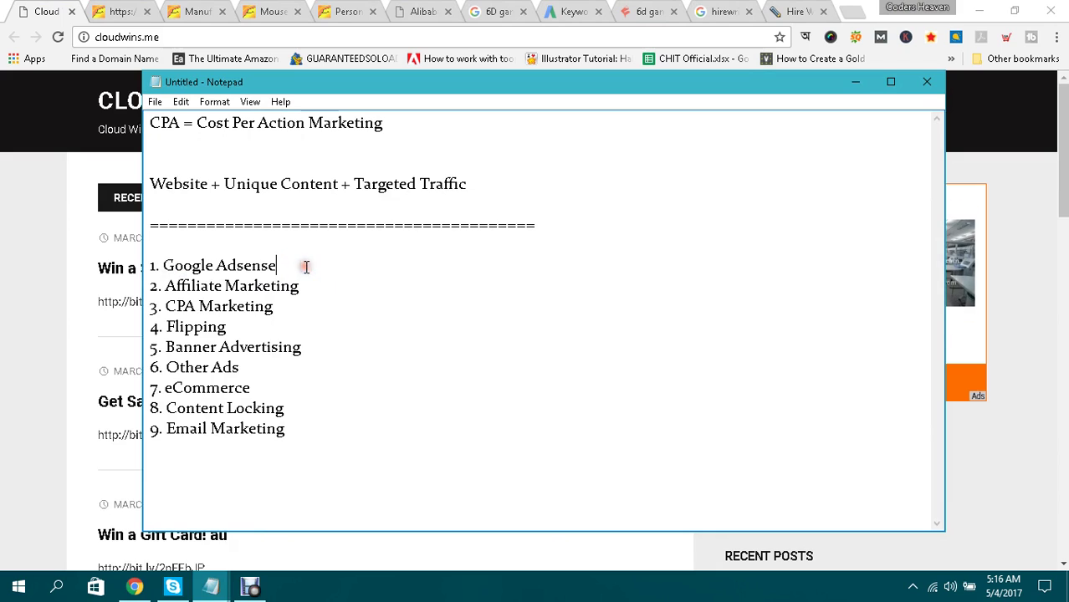
drag(166, 286, 332, 286)
click(332, 286)
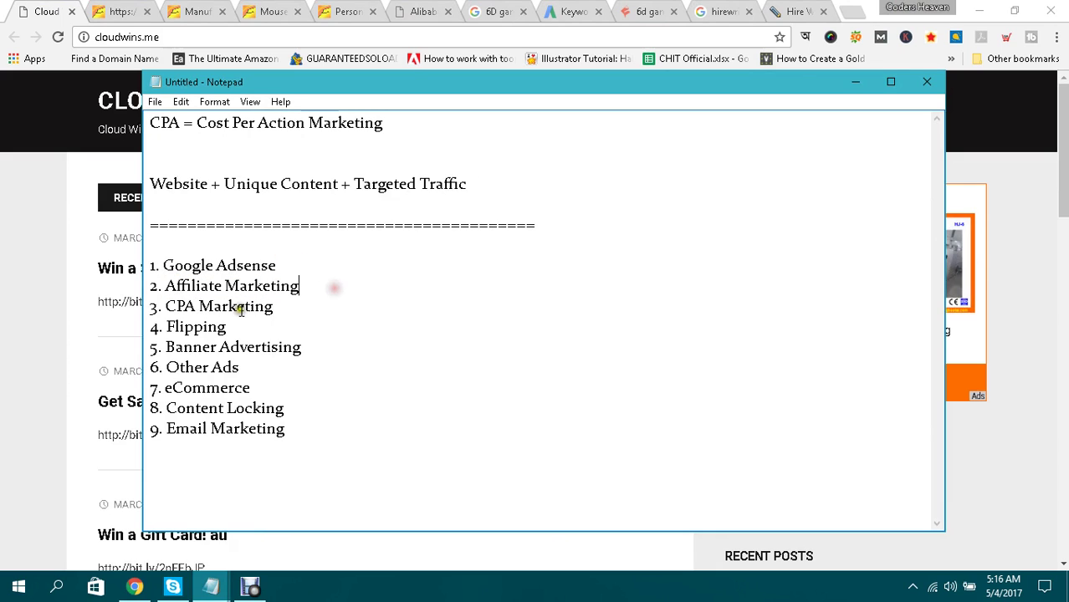
drag(166, 306, 288, 306)
click(307, 306)
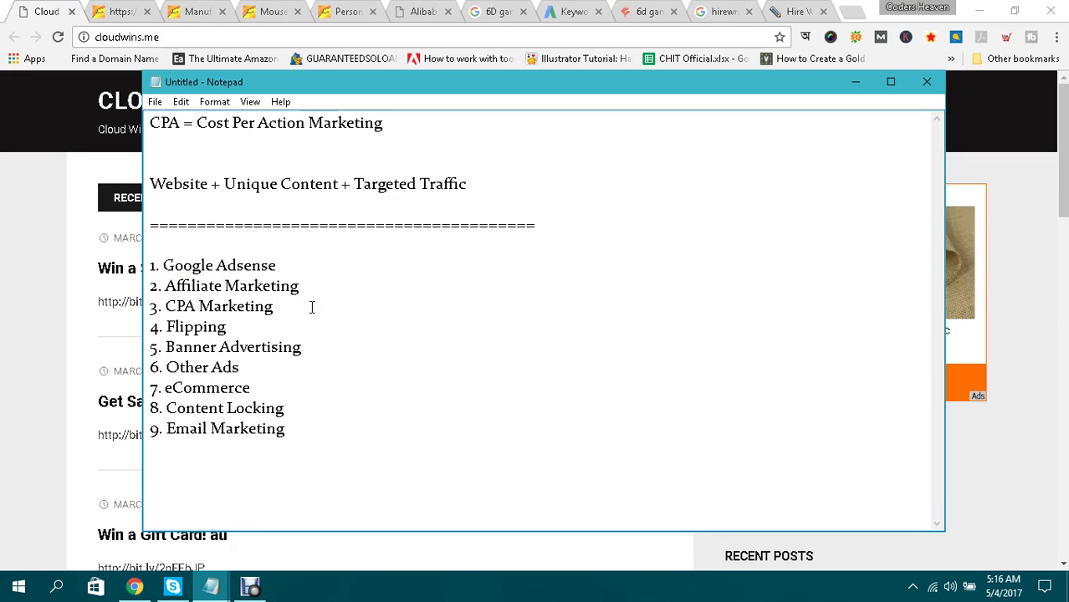
Add items 10. Guest Blogging and 11. Blogging below Email Marketing.
click(299, 432)
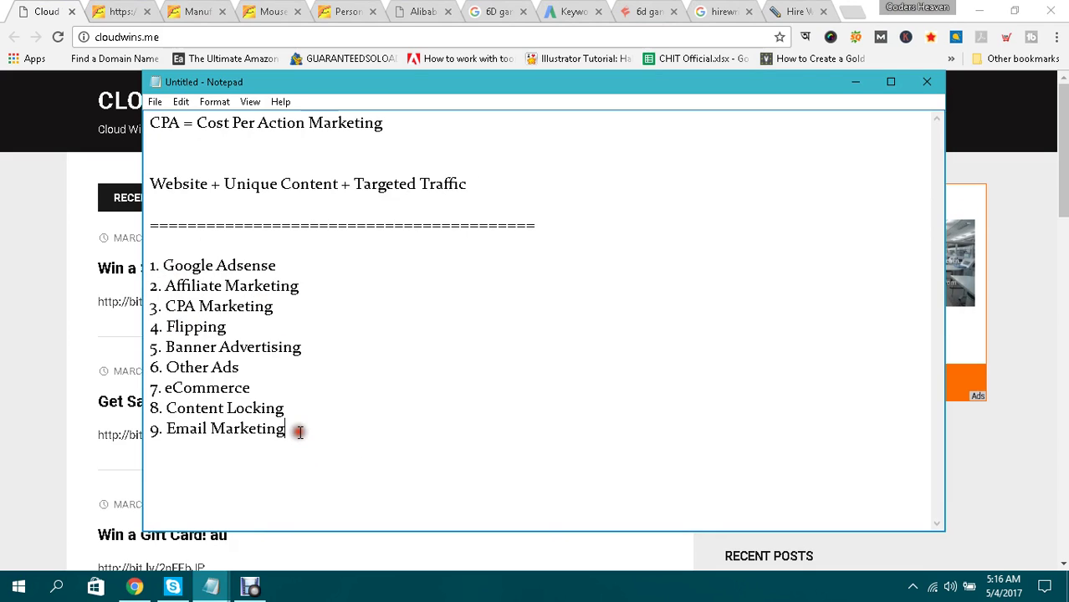
key(Return)
text(10. Guest Bl)
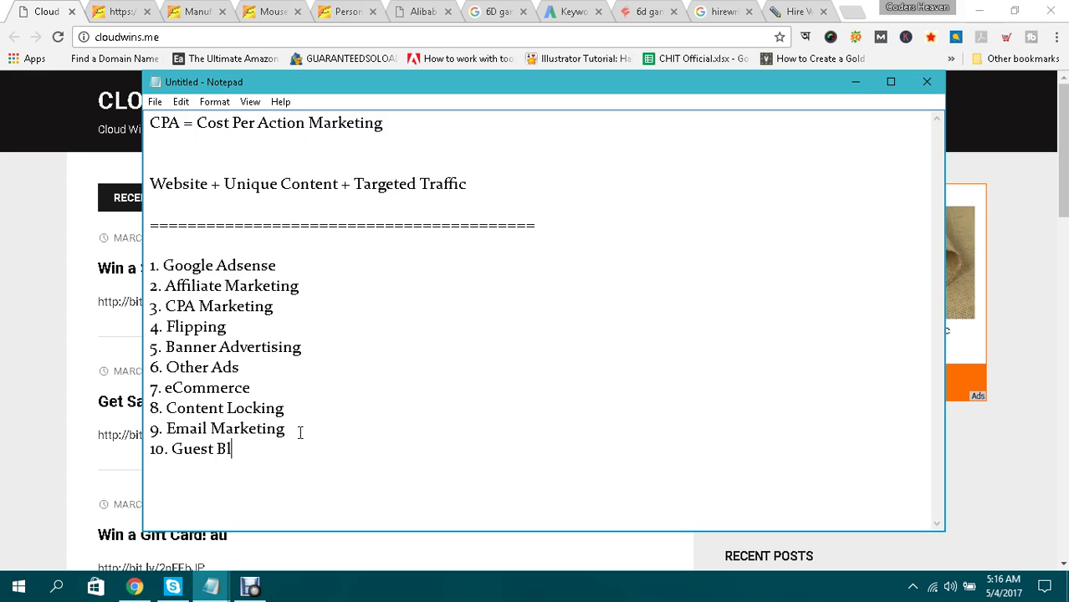
text(ogging)
key(Return)
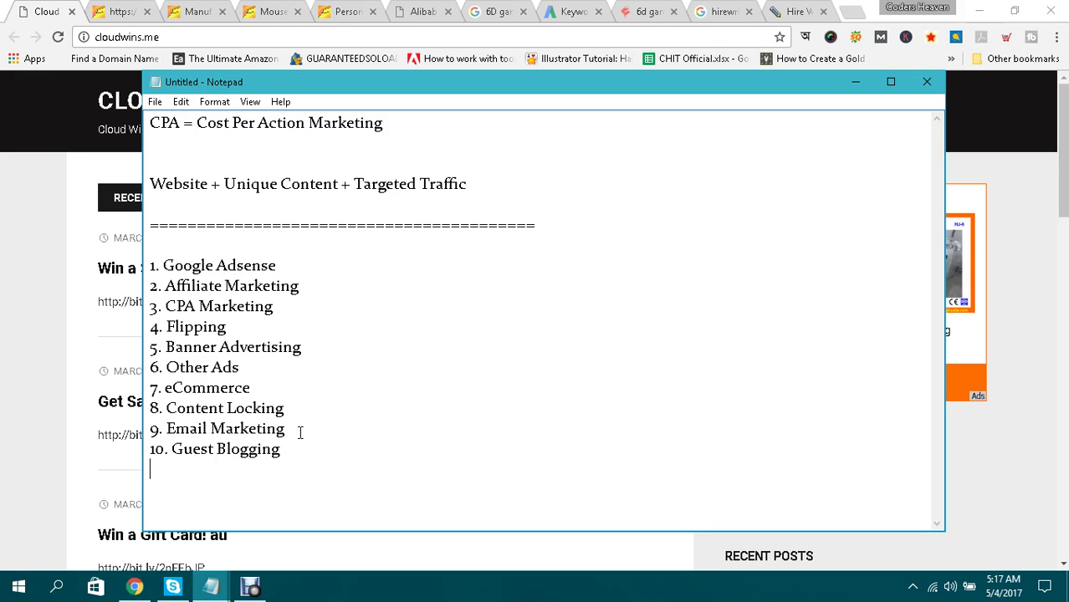
text(11. Blogging)
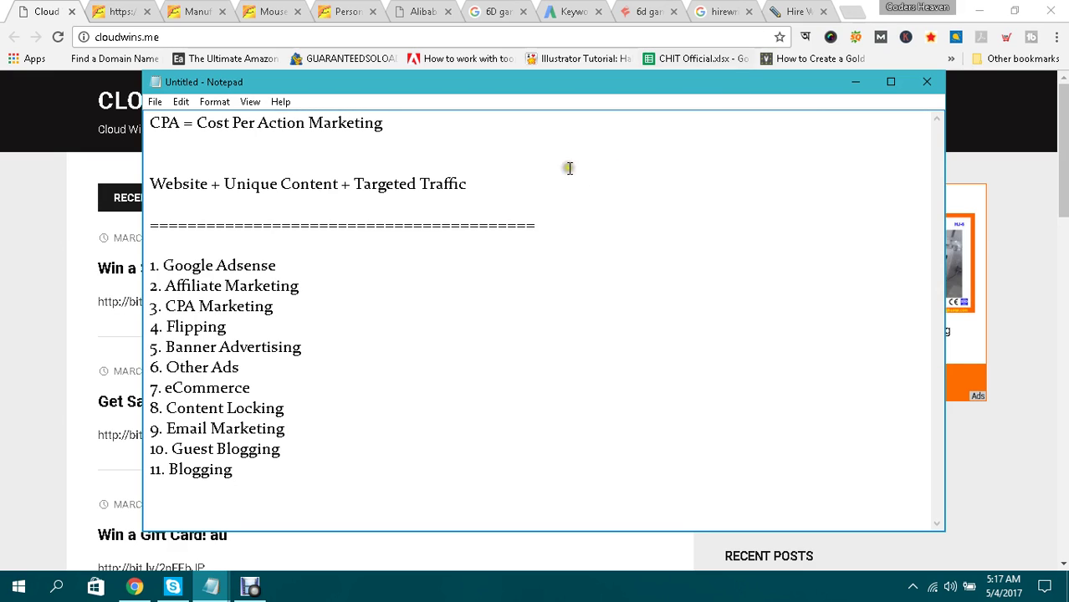
key(Return)
Add 12. Article Reviews and 13. Domain Selling, then switch back to the blog.
text(12. Article )
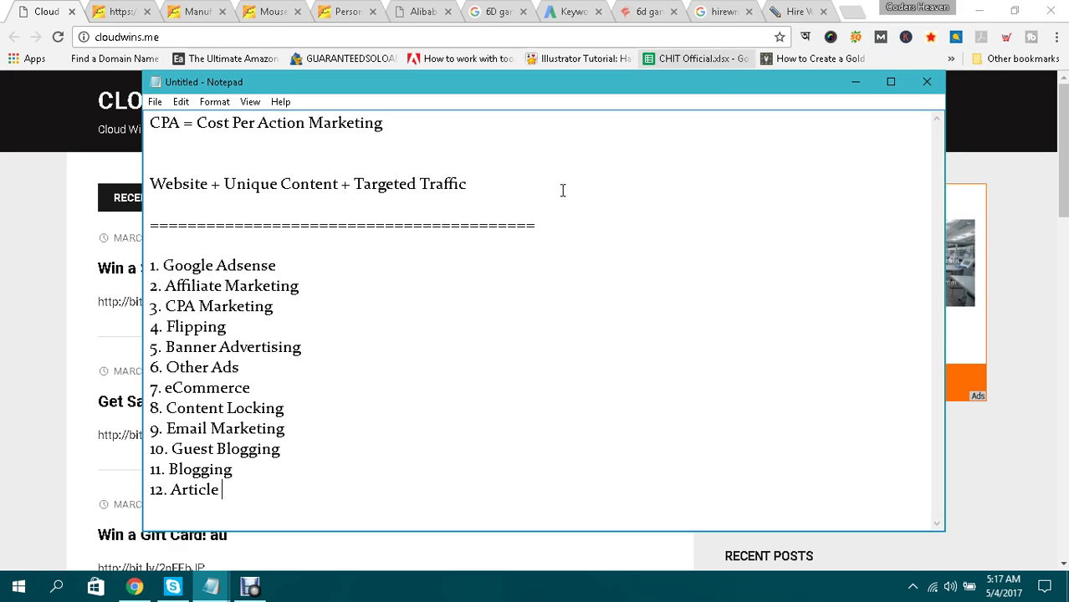
text(Reviews 1)
text(3.)
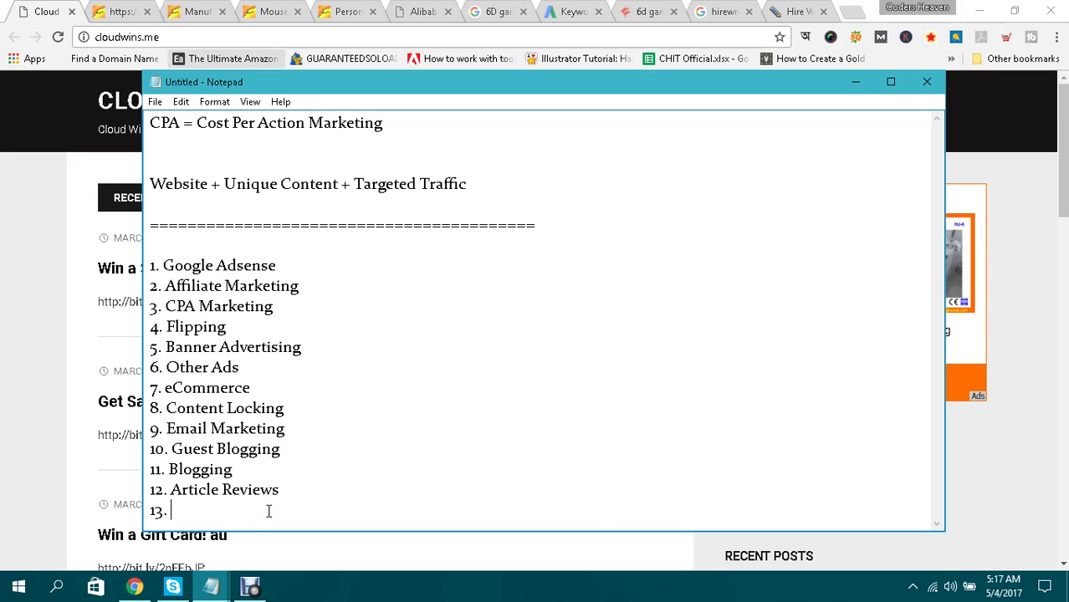
text(Domain Se)
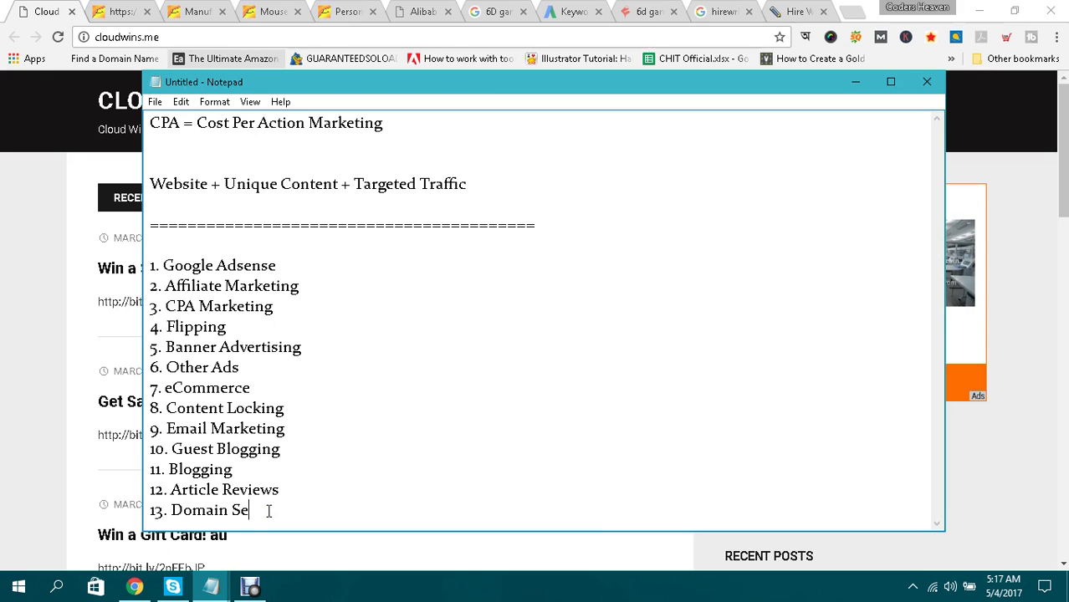
text(lling)
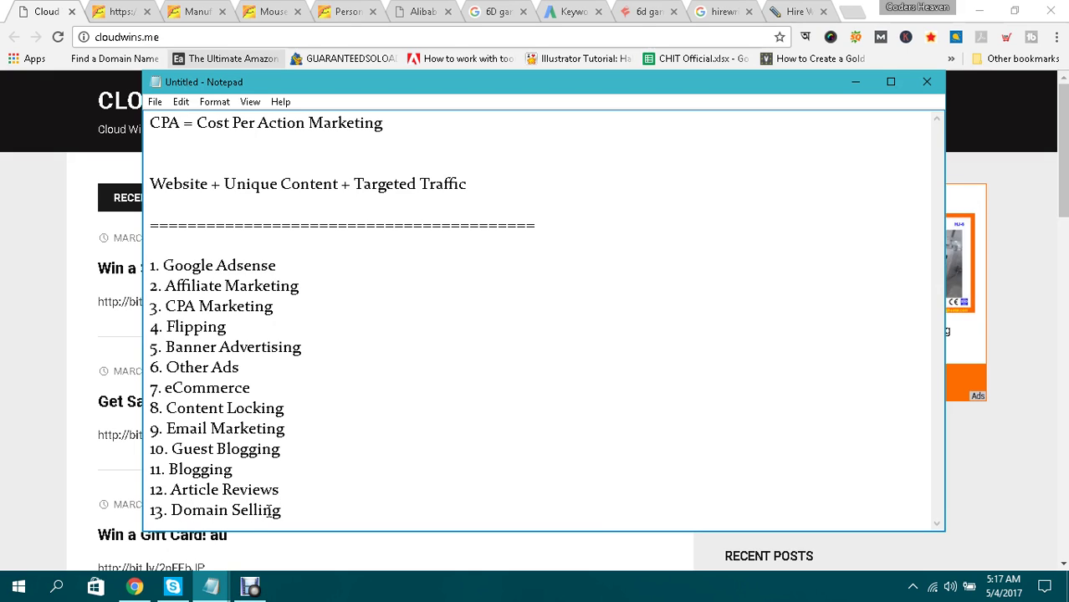
key(alt+Tab)
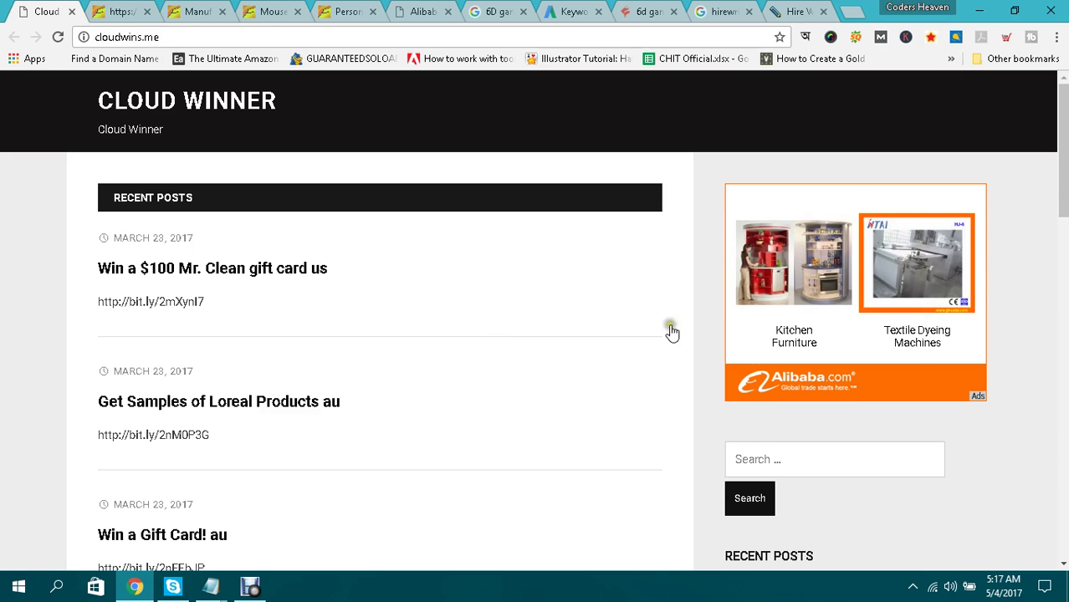
scroll(644, 289, down, 5)
scroll(652, 290, up, 5)
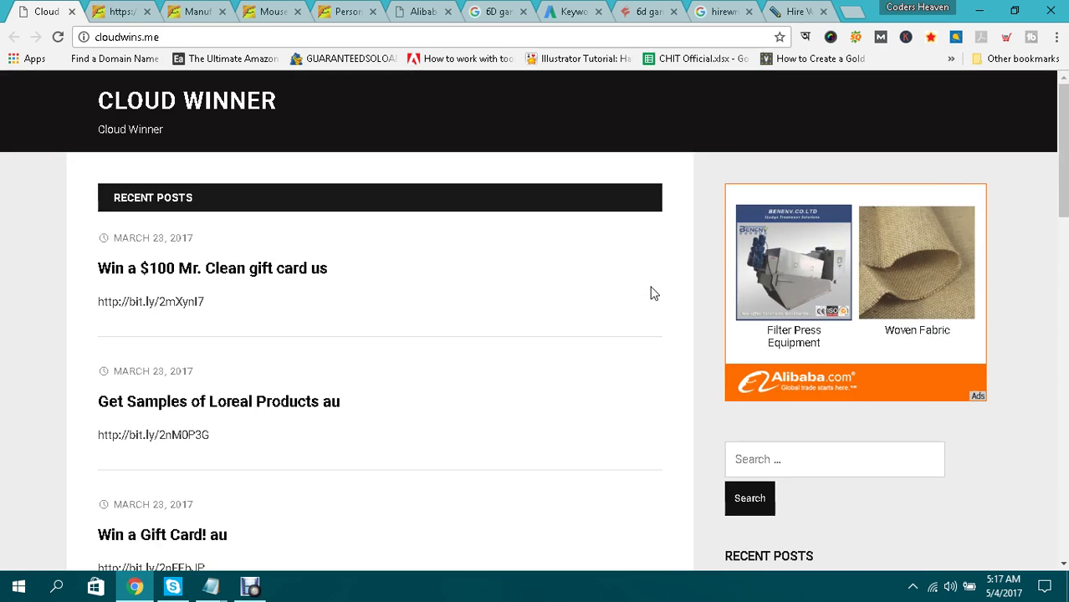
scroll(652, 291, down, 3)
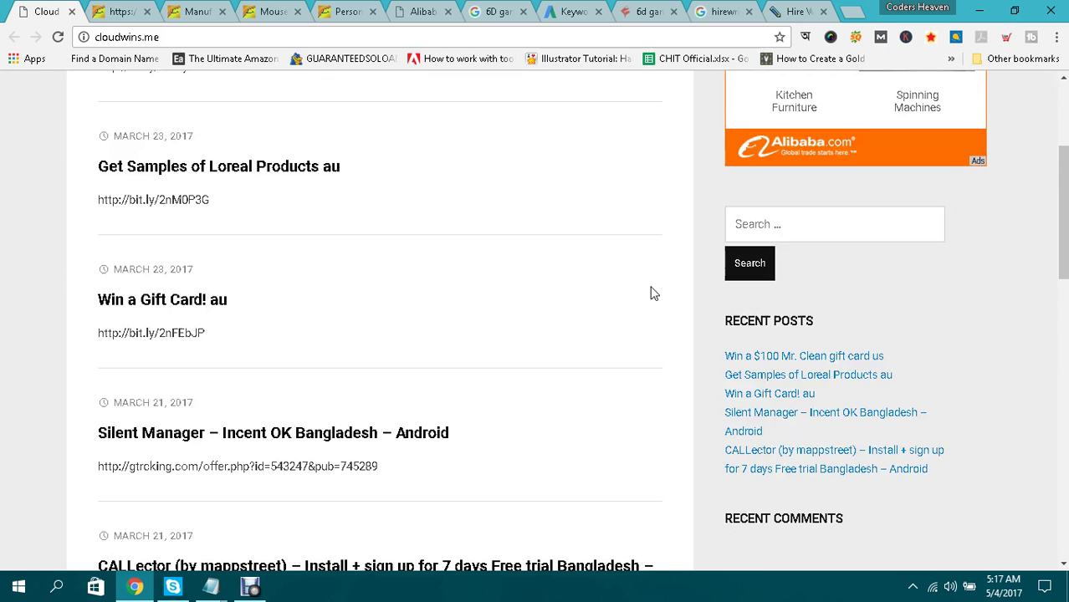
scroll(653, 291, up, 3)
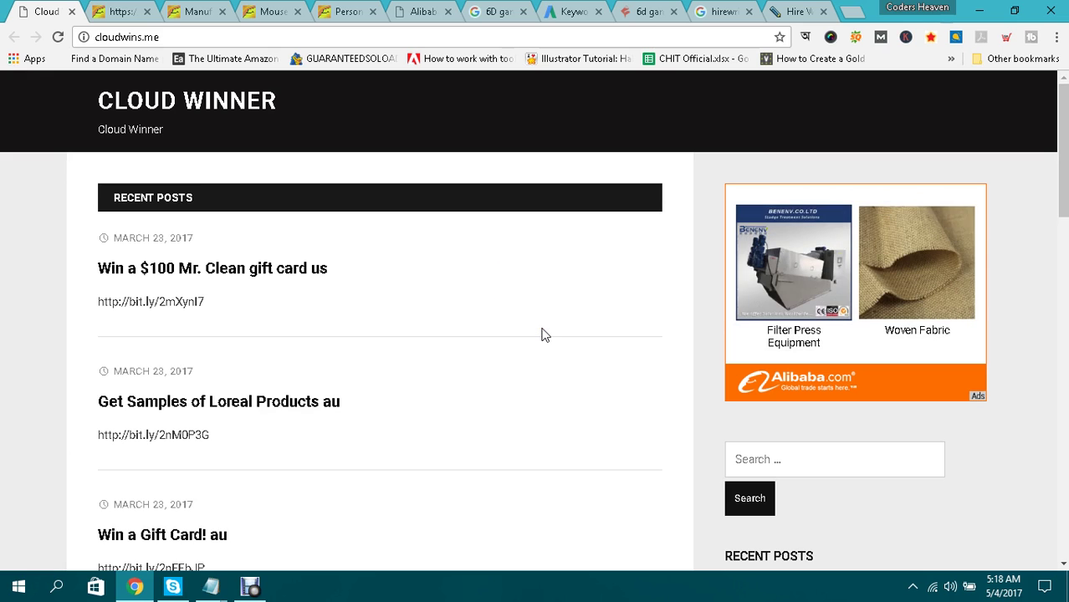
scroll(436, 278, down, 5)
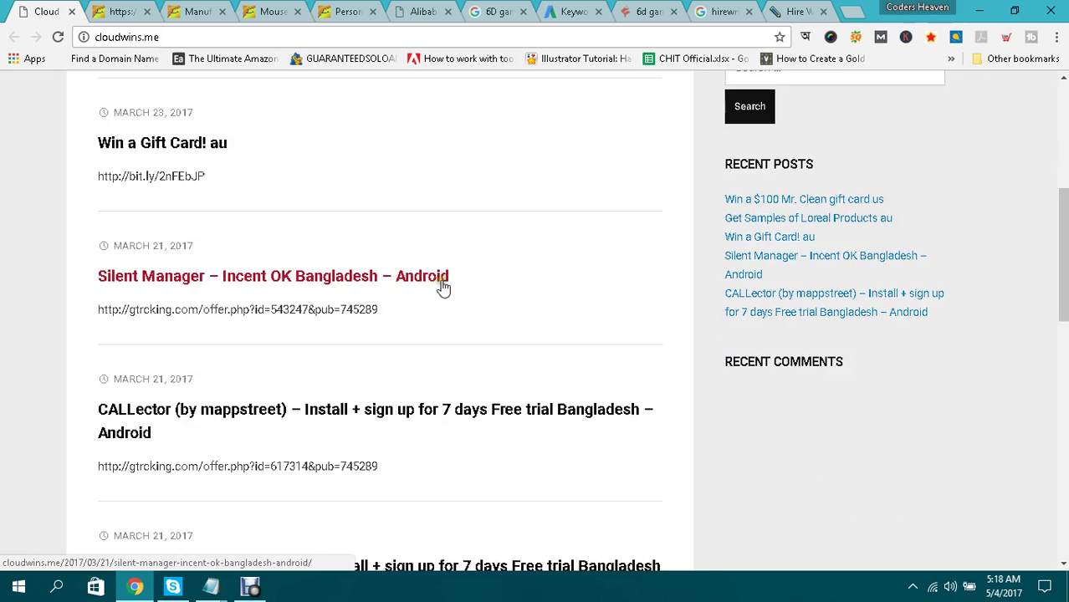
scroll(438, 278, up, 5)
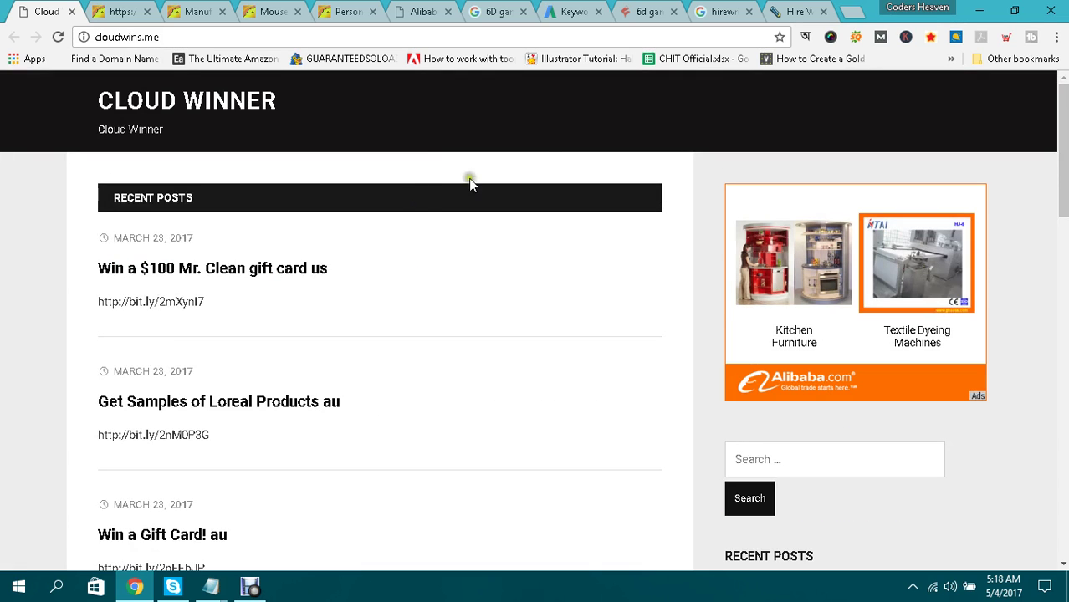
On HireWriters, highlight the 150-300 word article price line in the pricing table.
click(803, 10)
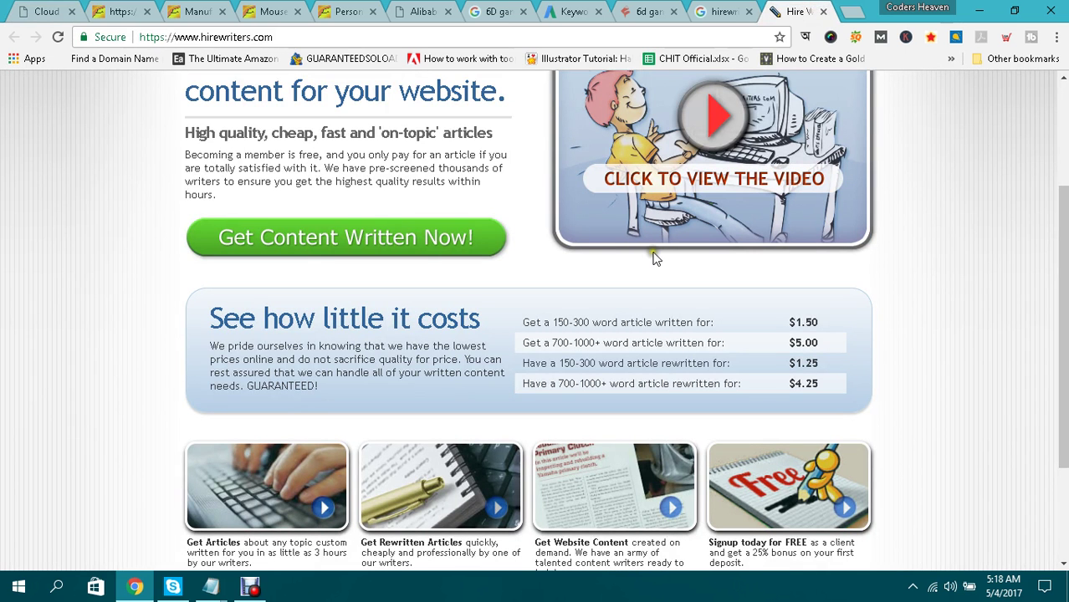
click(44, 9)
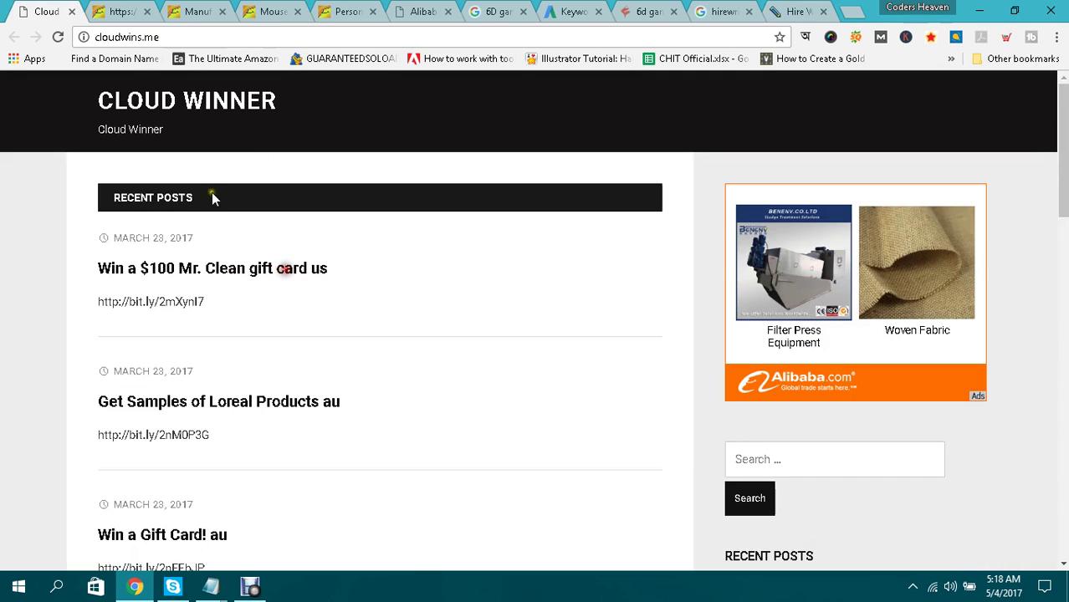
click(787, 8)
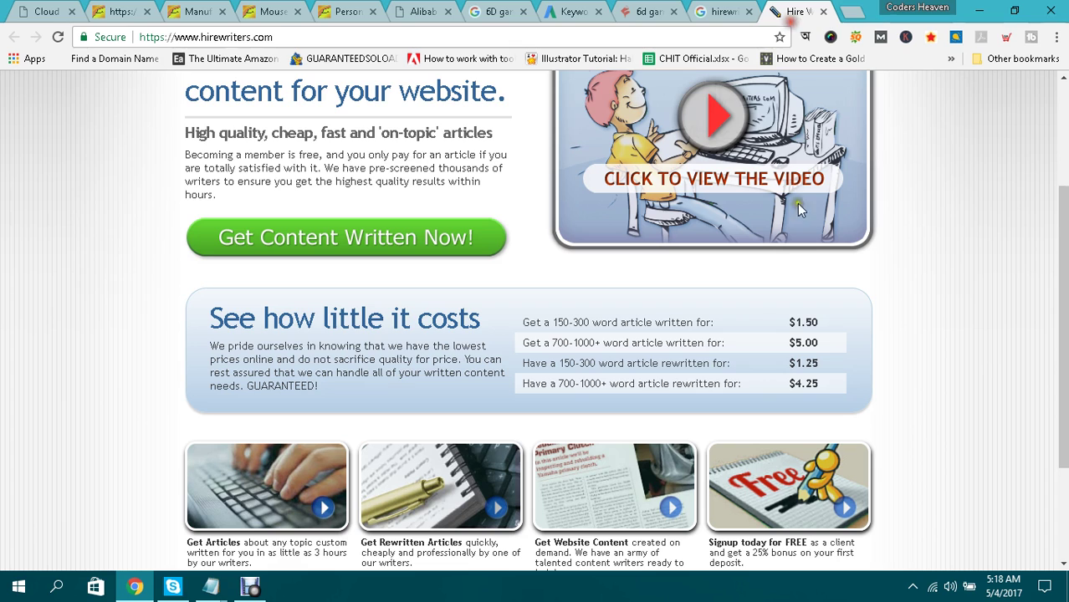
drag(523, 322, 642, 322)
click(856, 312)
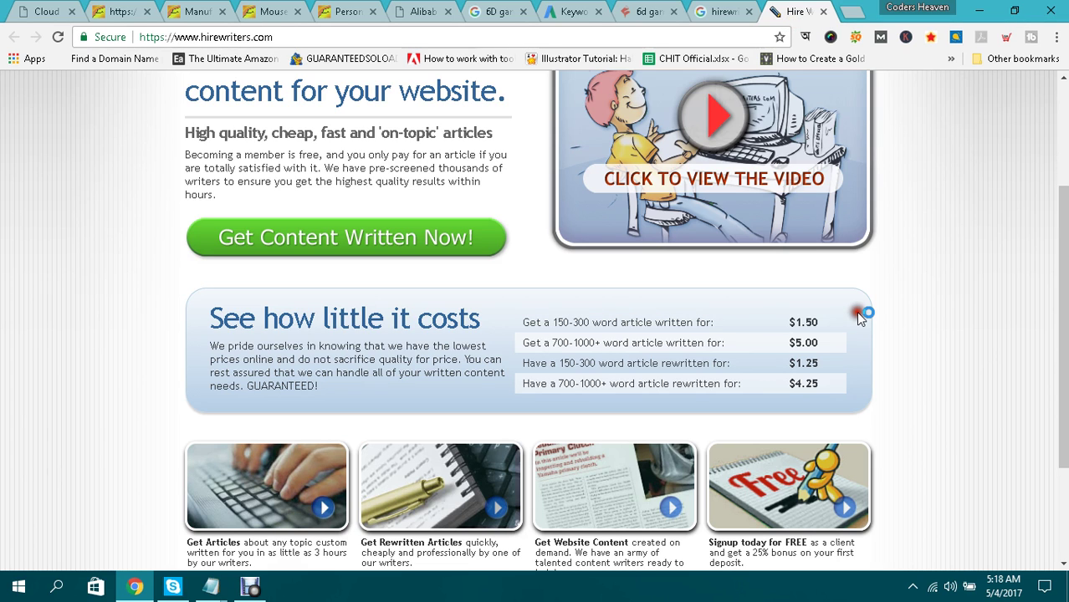
scroll(874, 307, up, 2)
scroll(879, 293, down, 2)
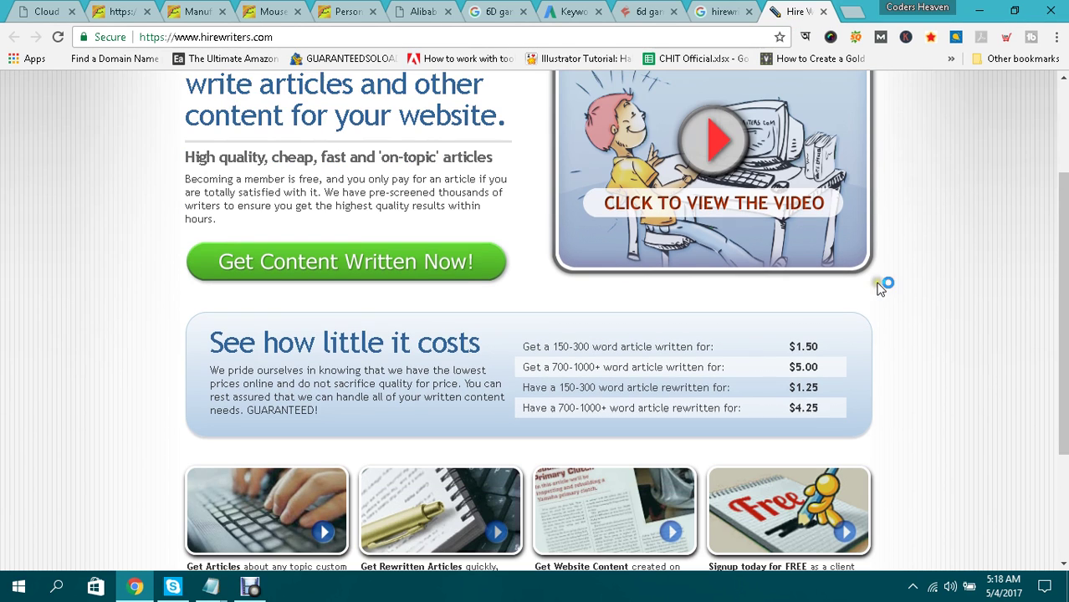
scroll(619, 197, up, 2)
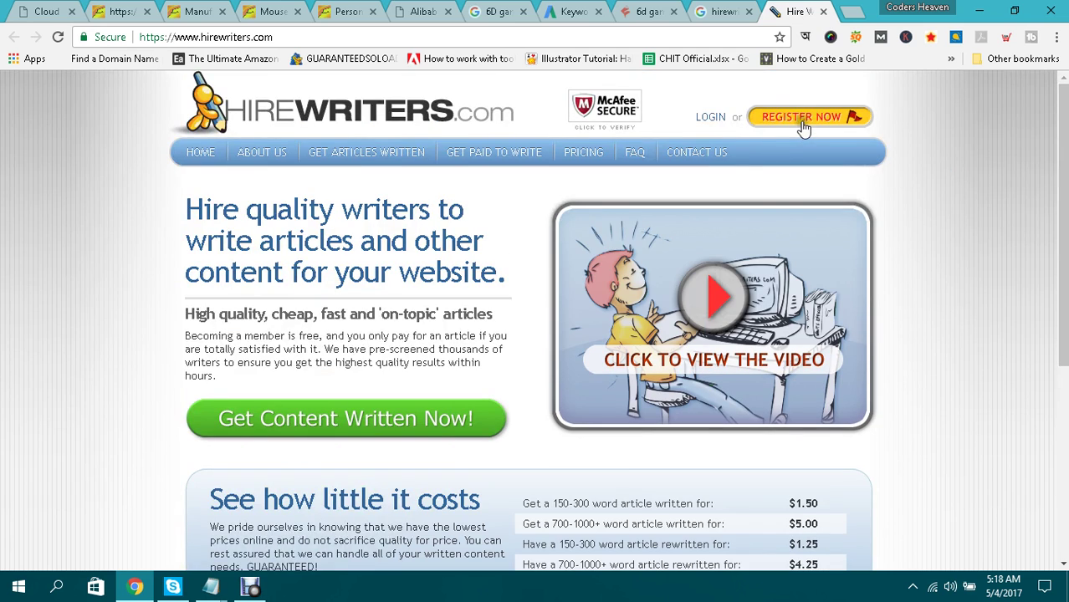
Choose Register Now as a client, then flip through the other tabs back to sign-up.
click(803, 119)
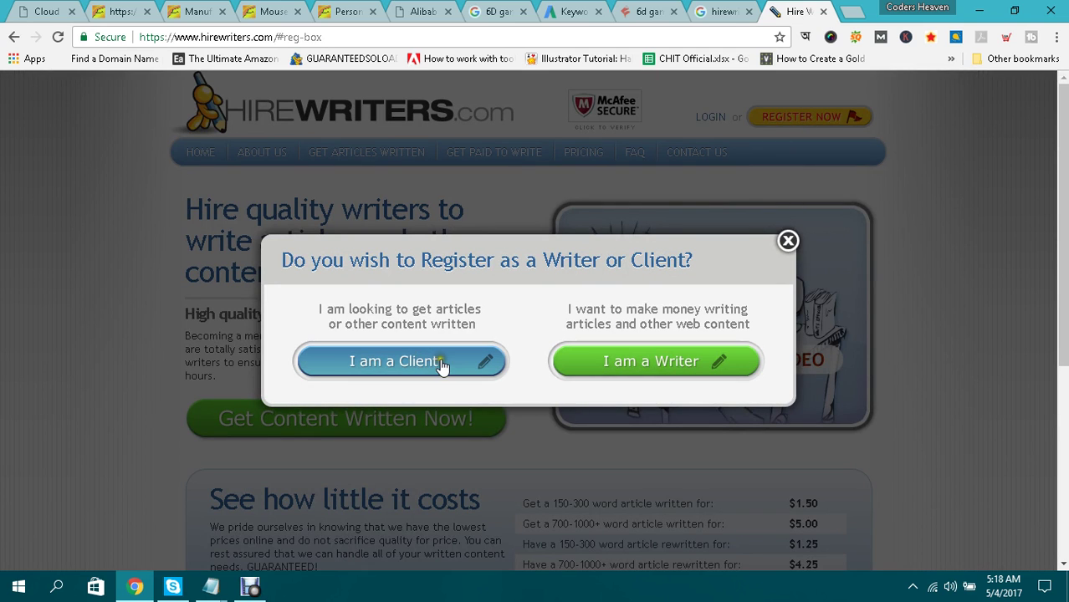
click(410, 367)
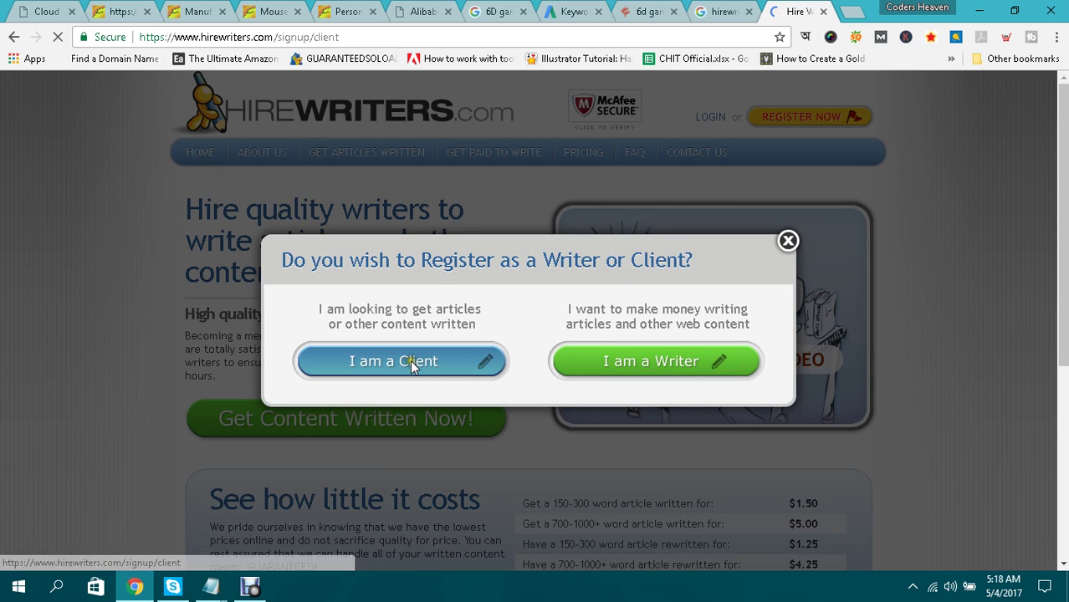
click(47, 8)
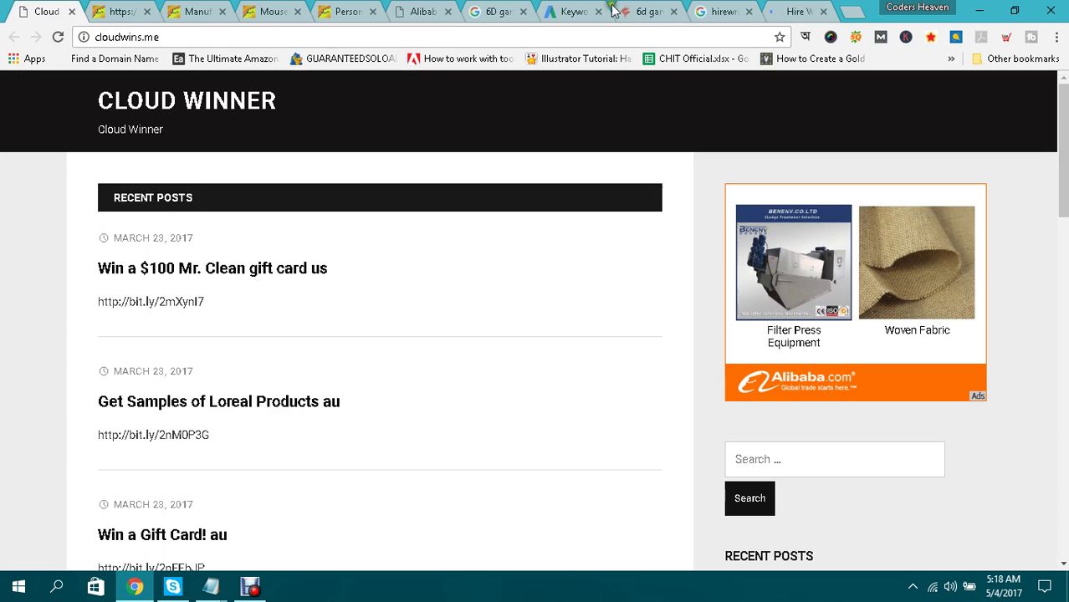
click(711, 8)
click(334, 214)
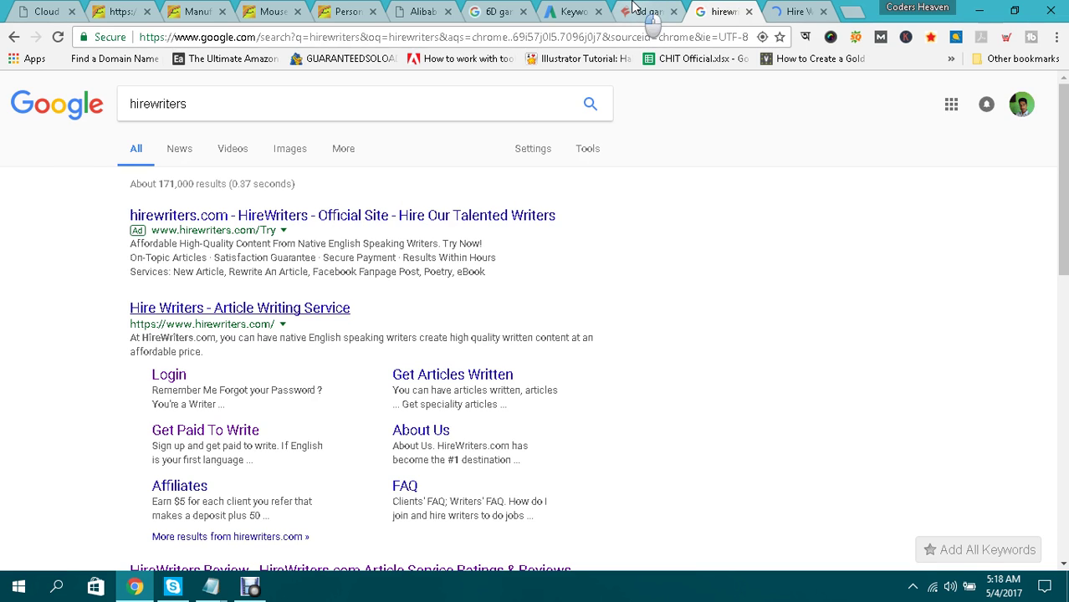
click(637, 10)
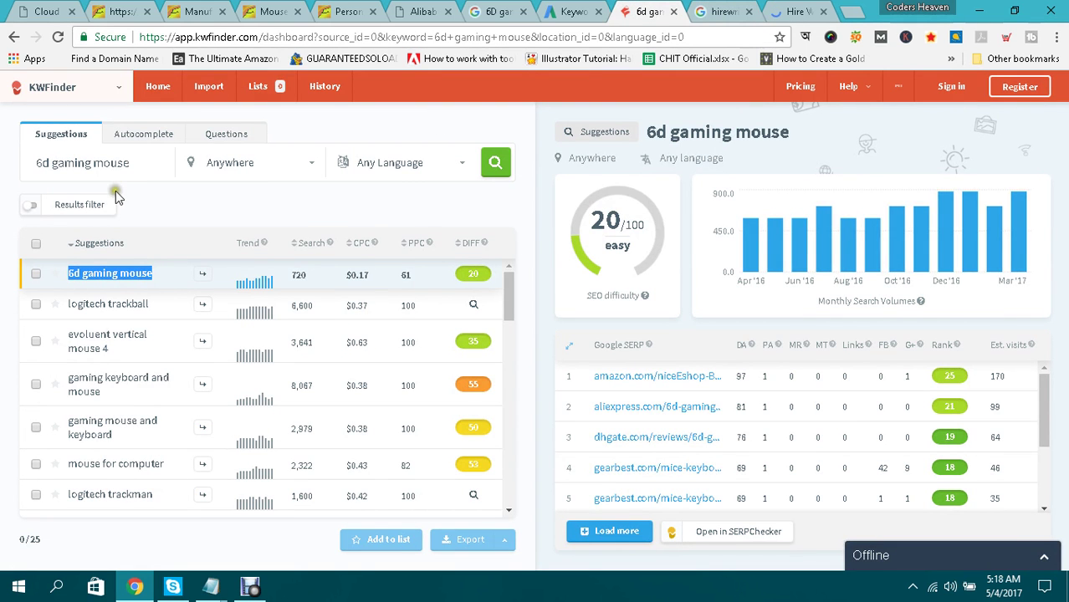
click(799, 11)
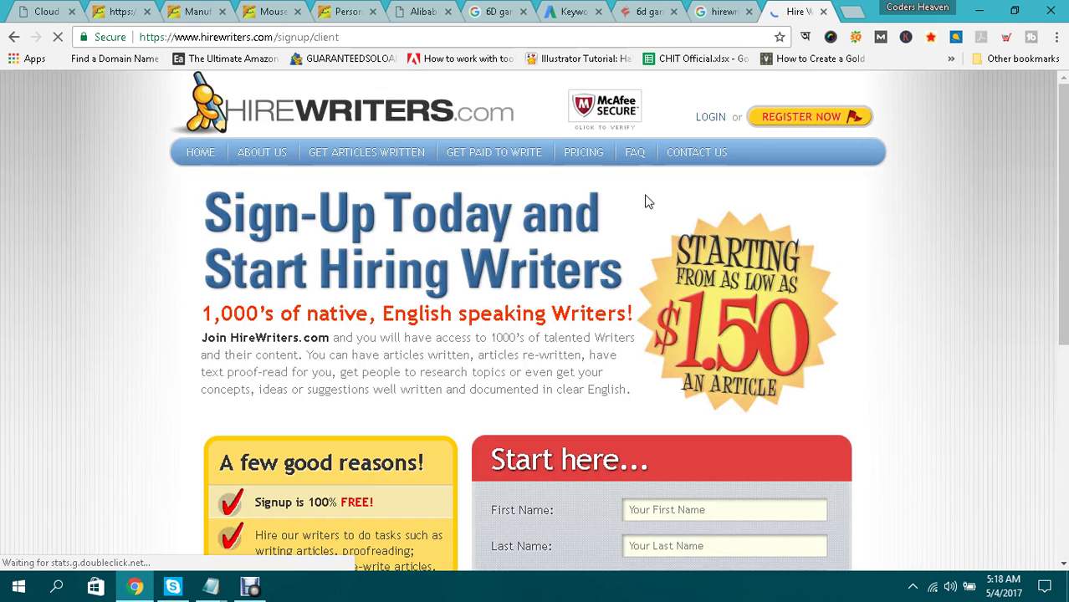
Scroll down and try submitting the client sign-up form, then open the HireWriters login page.
scroll(644, 201, down, 4)
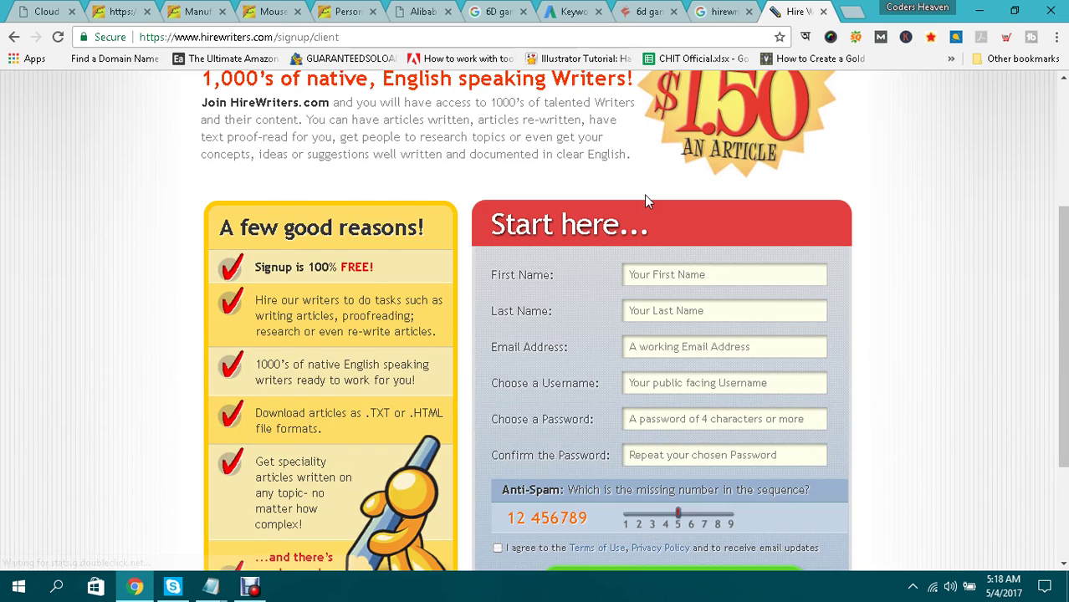
scroll(652, 197, down, 2)
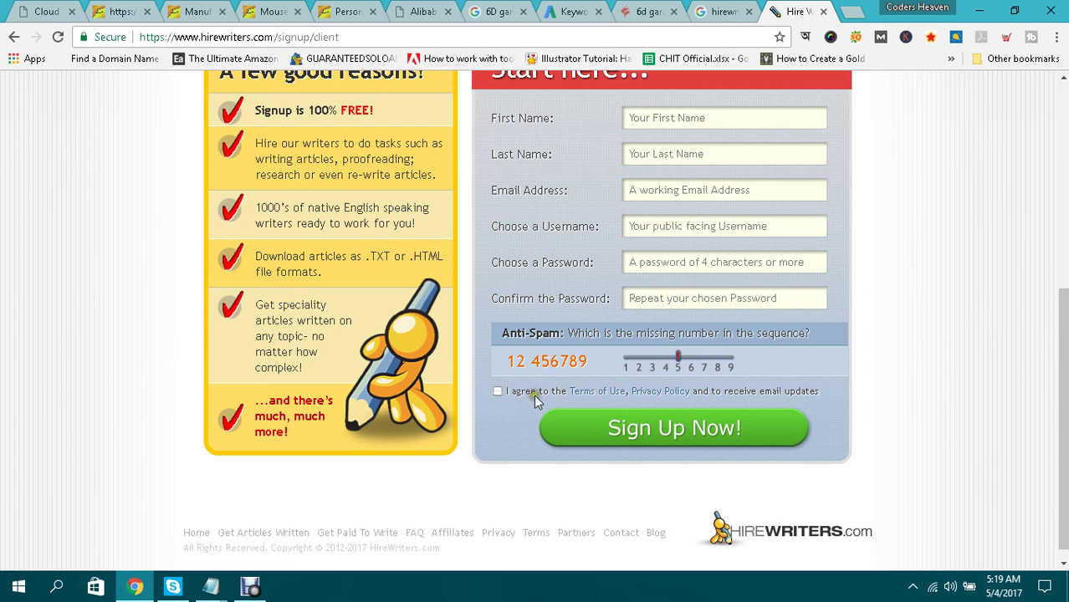
click(683, 432)
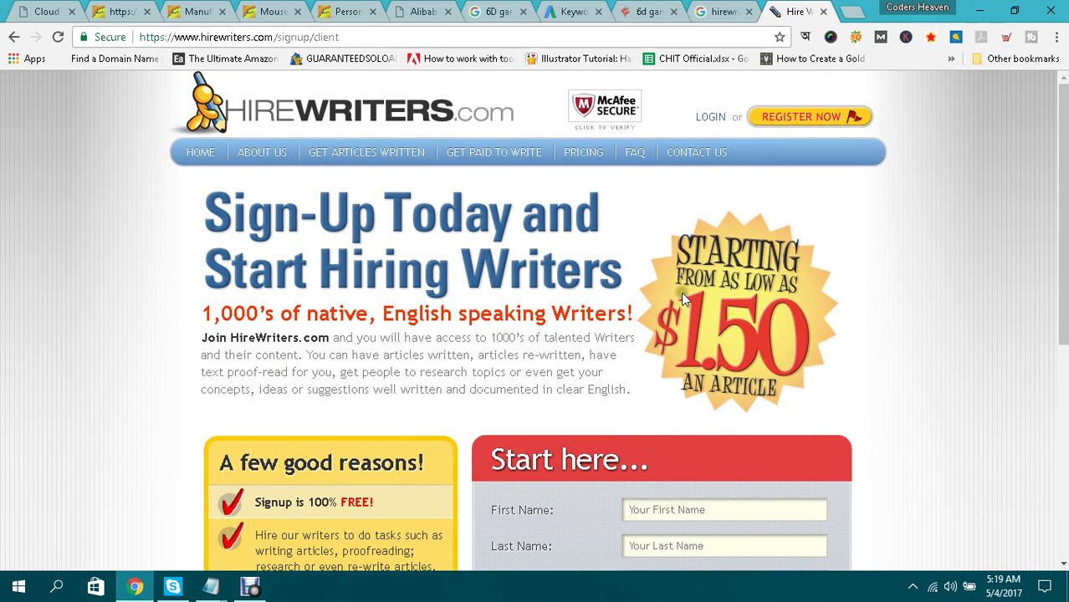
click(711, 118)
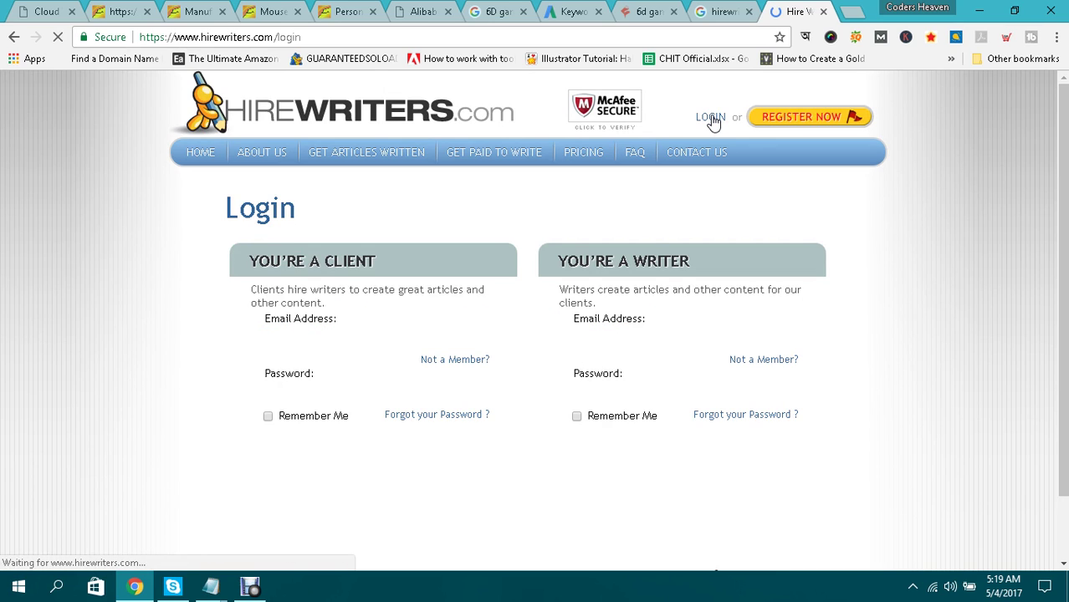
Log in to the client account with the saved e-mail address and the account password.
click(369, 341)
click(365, 360)
click(357, 393)
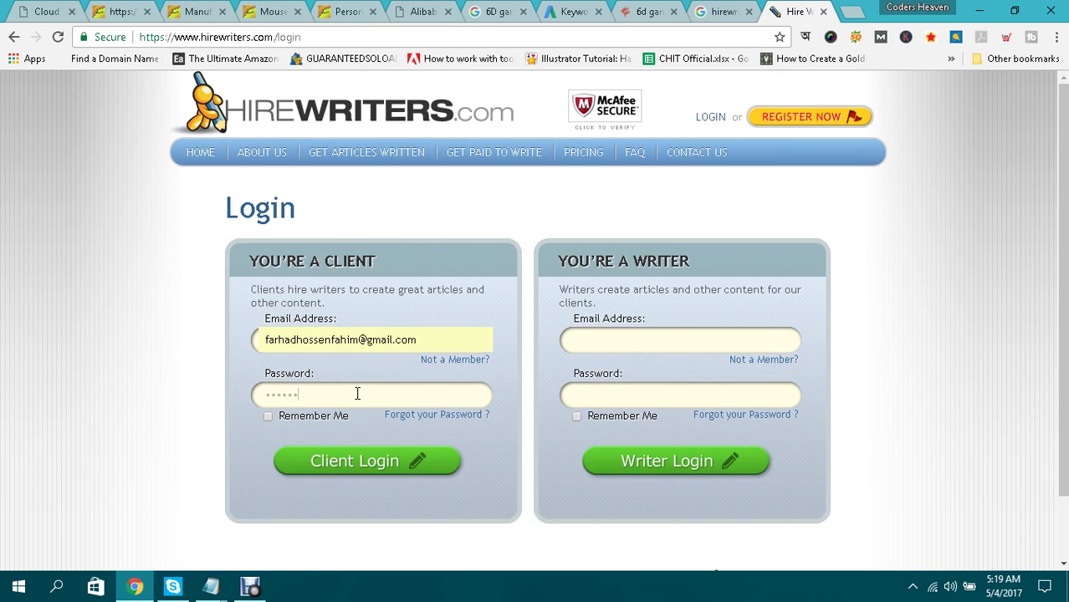
key(Return)
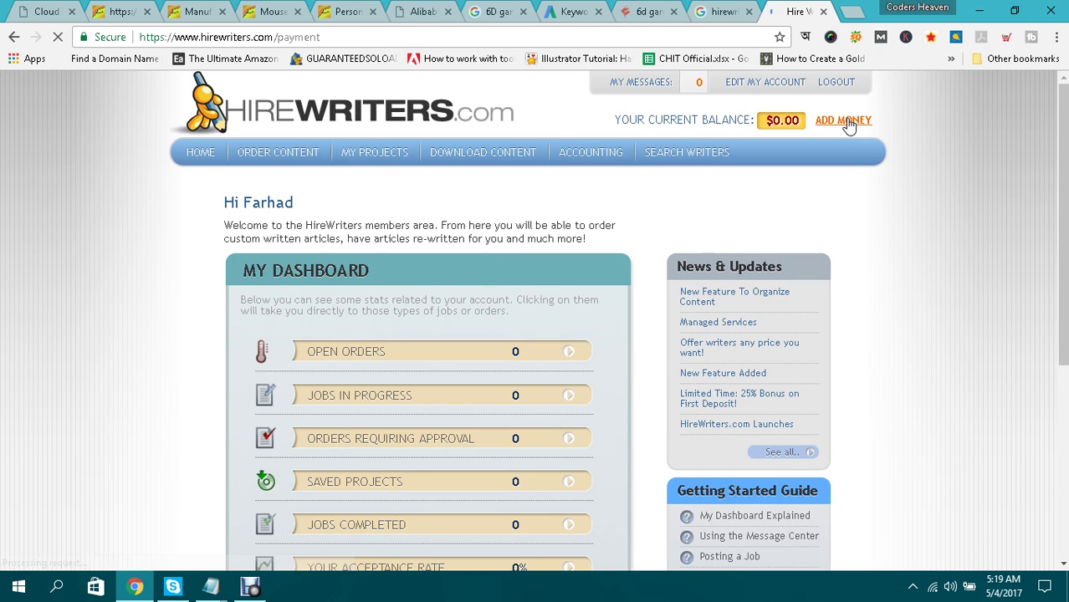
Choose debit or credit card payment and set the card country to Bangladesh.
scroll(769, 289, down, 2)
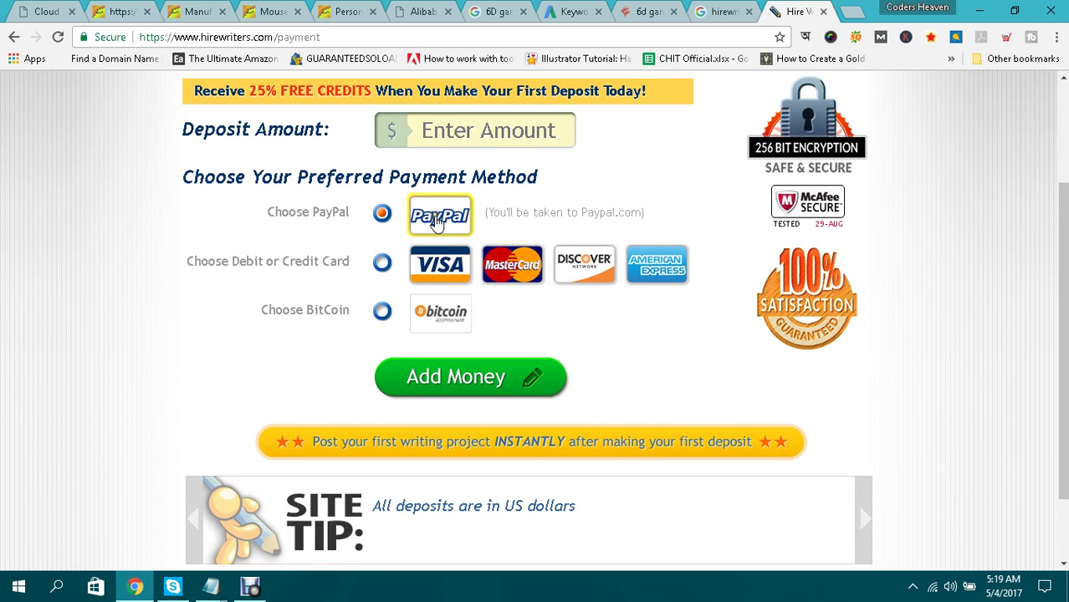
click(382, 263)
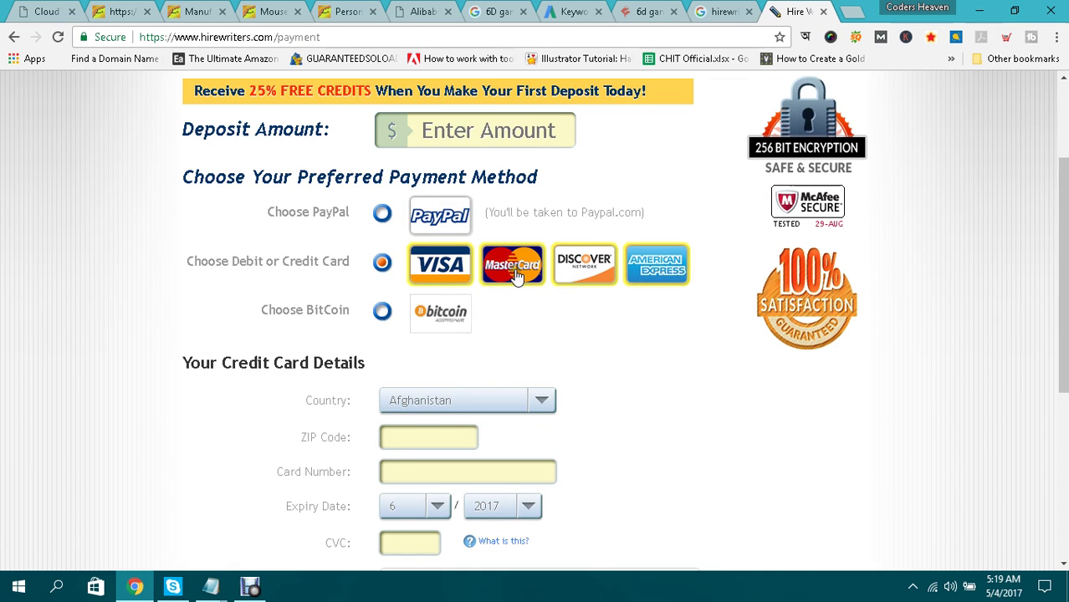
scroll(520, 280, down, 2)
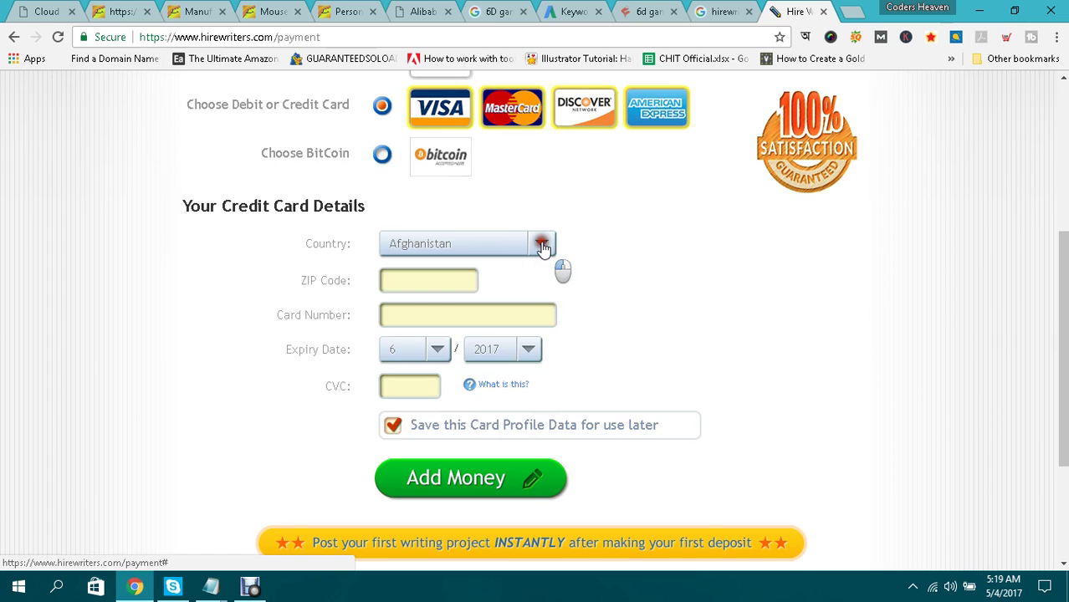
click(542, 243)
scroll(496, 348, down, 2)
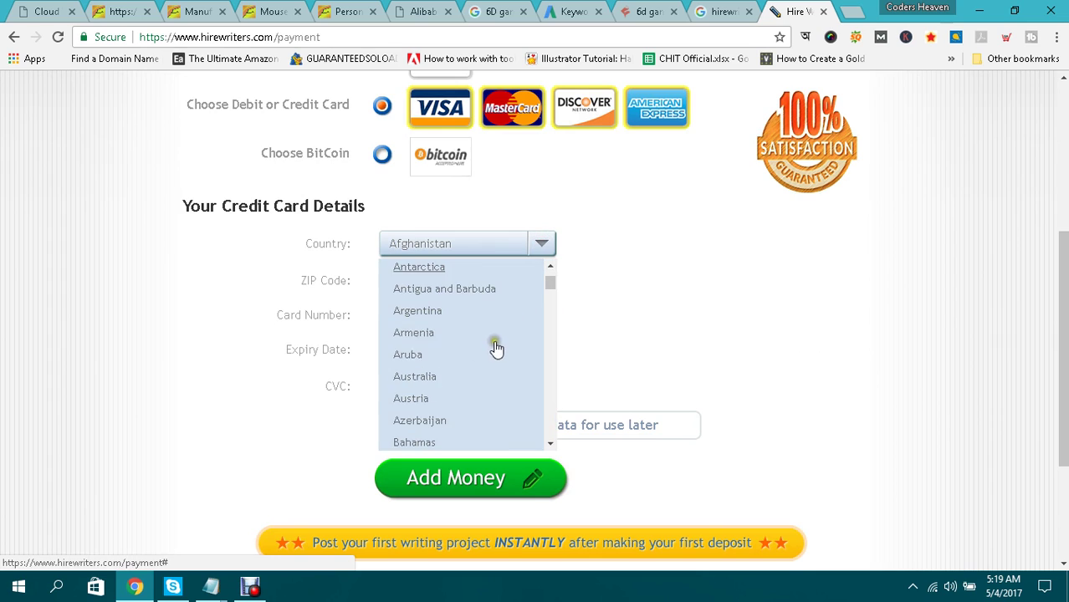
scroll(442, 414, down, 1)
click(431, 407)
Enter ZIP code 4000 and keep 6 as the expiry month.
click(407, 280)
text(4000)
key(Tab)
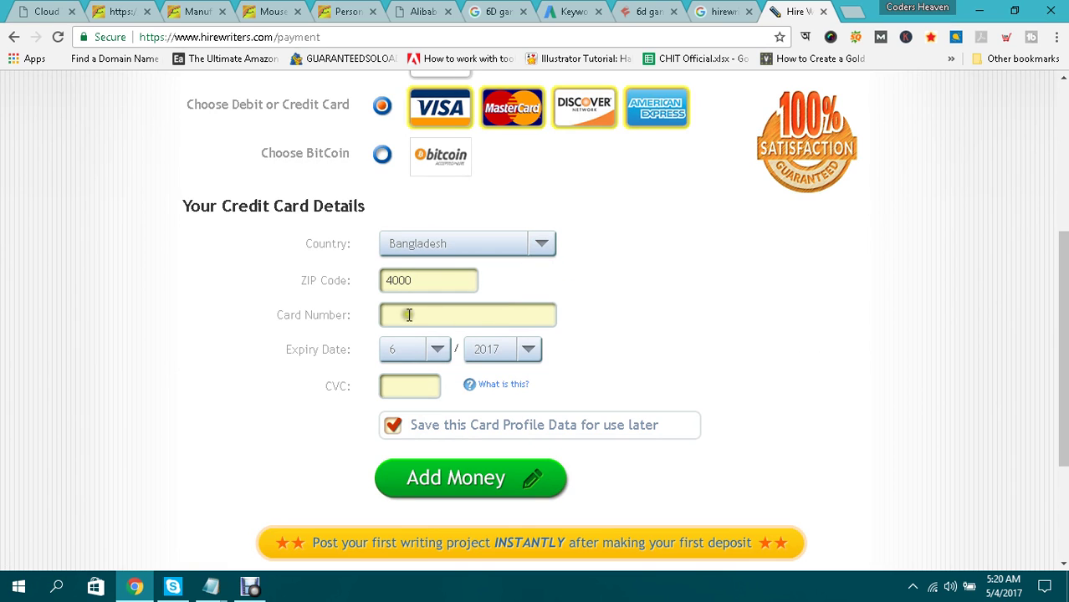
click(439, 351)
click(439, 351)
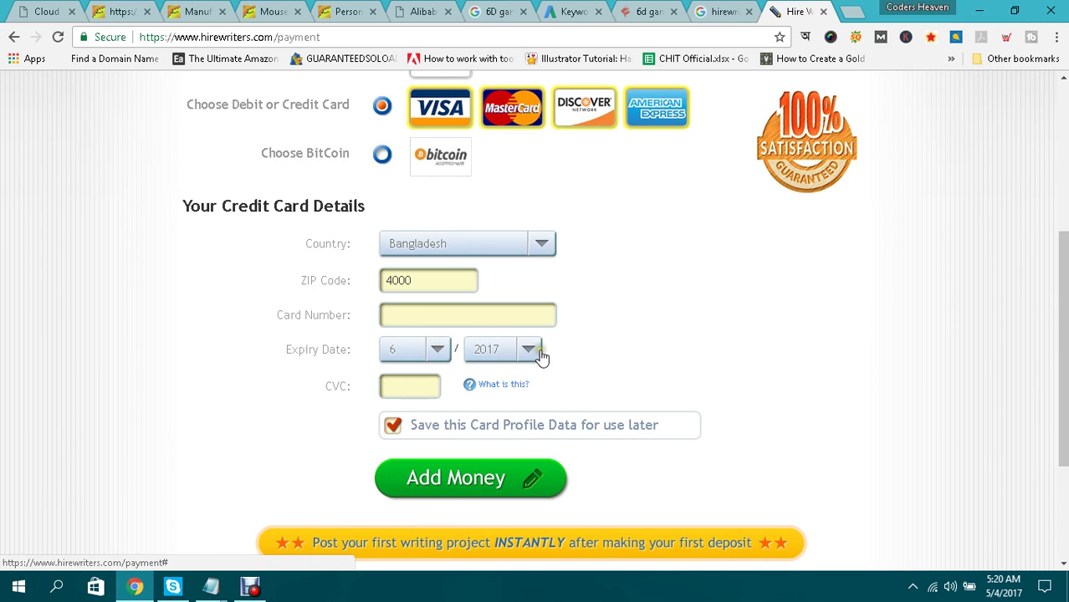
Check the explanation of the CVC code, then return to the CVC field.
scroll(536, 351, down, 1)
click(424, 310)
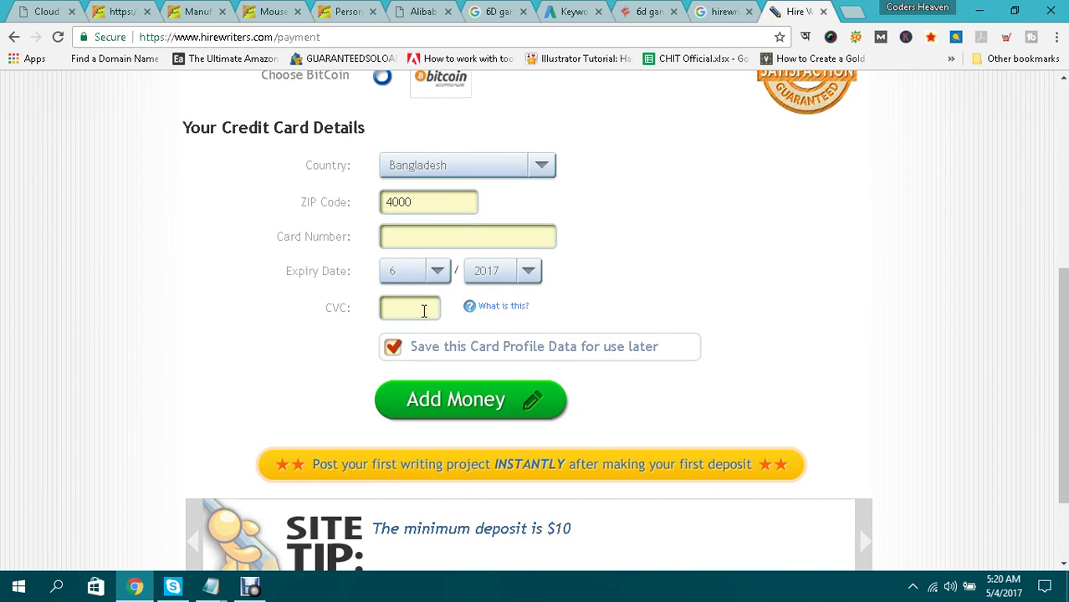
click(507, 309)
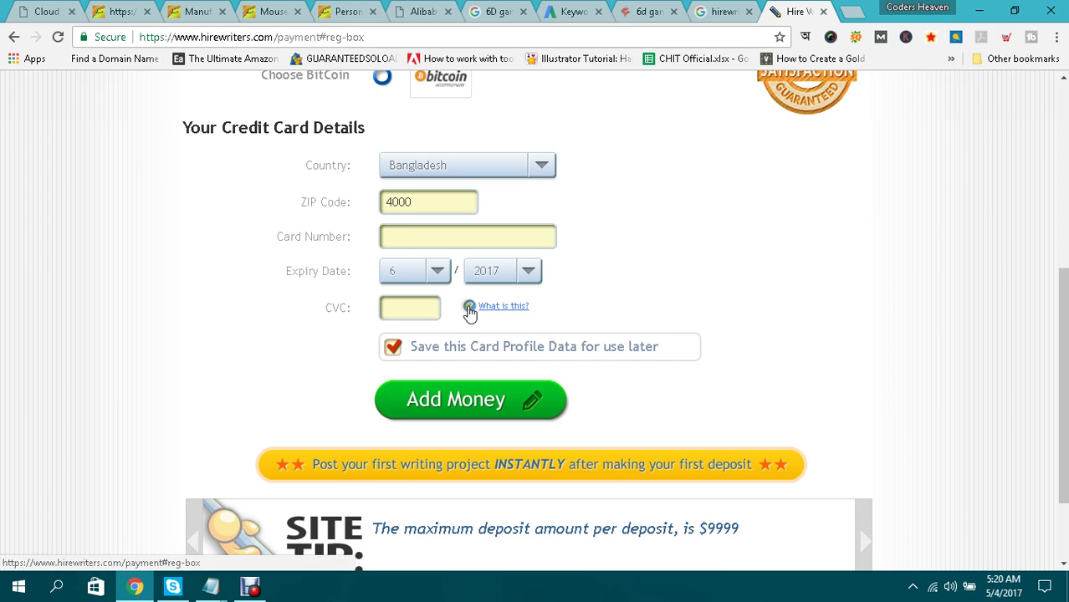
click(469, 310)
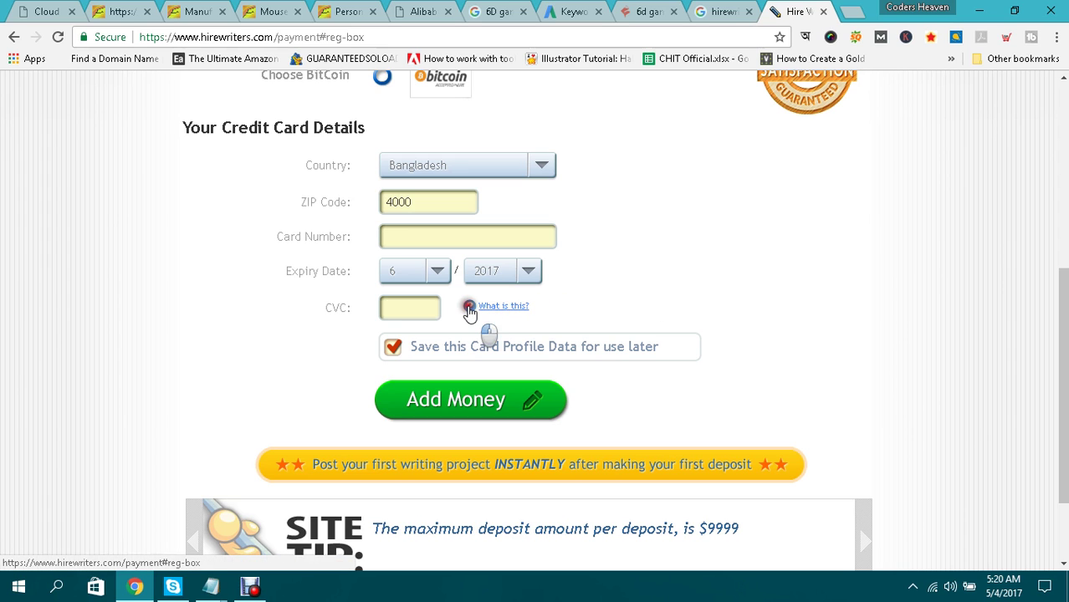
click(515, 307)
scroll(654, 285, up, 2)
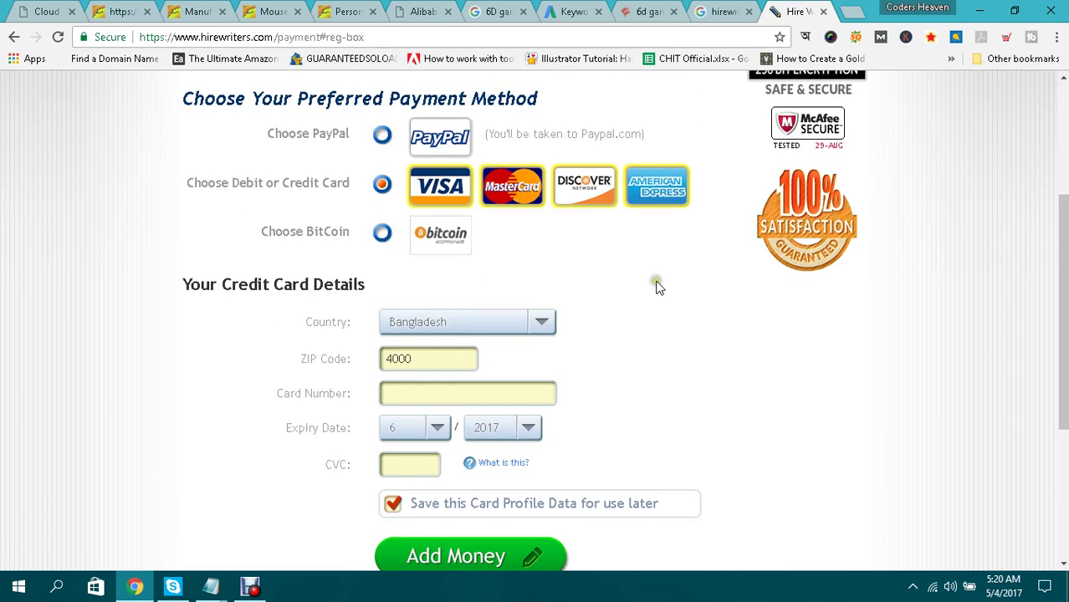
scroll(657, 287, down, 1)
scroll(657, 288, down, 1)
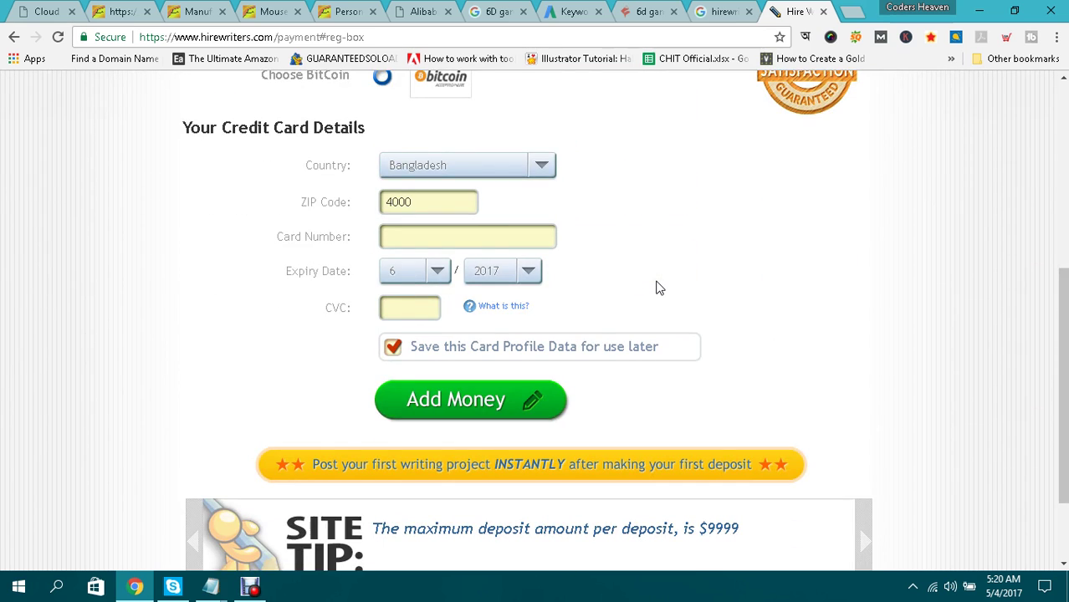
click(409, 309)
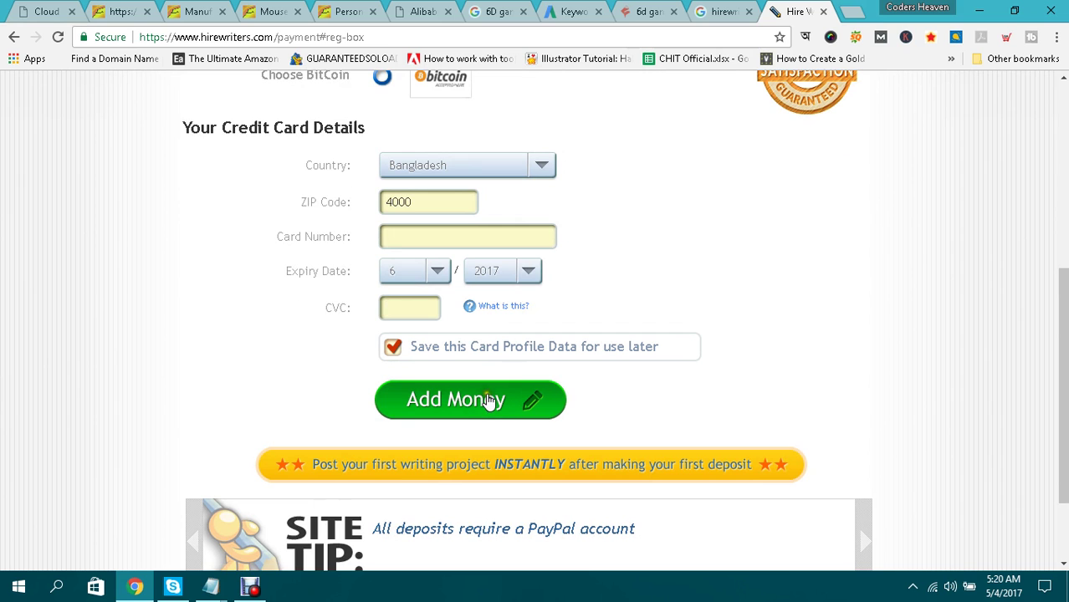
Submit the card payment form with Add Money.
scroll(542, 404, down, 2)
scroll(584, 398, up, 7)
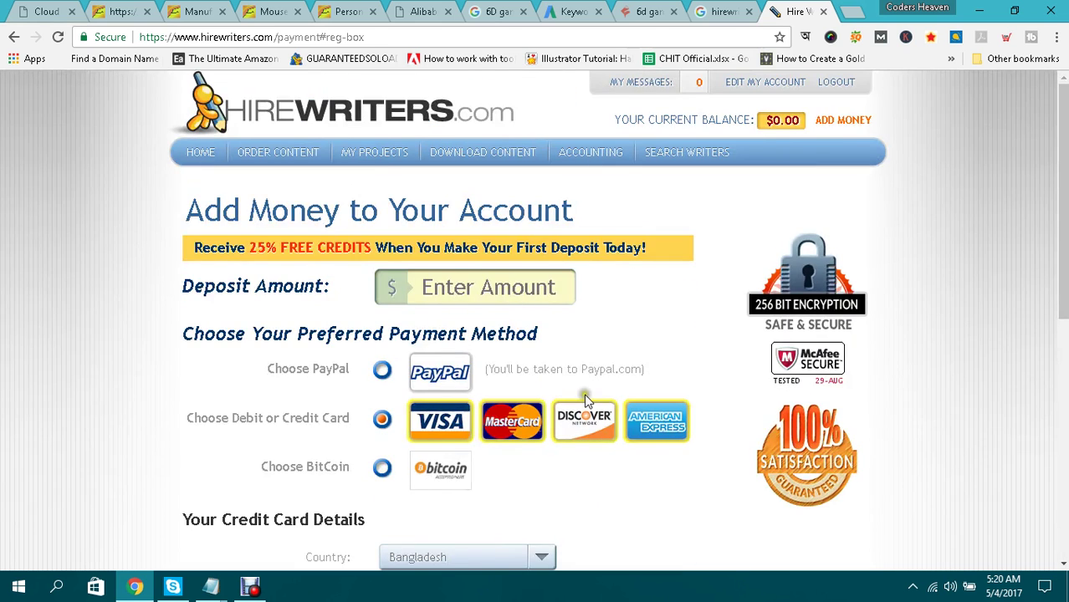
scroll(584, 397, down, 4)
click(474, 478)
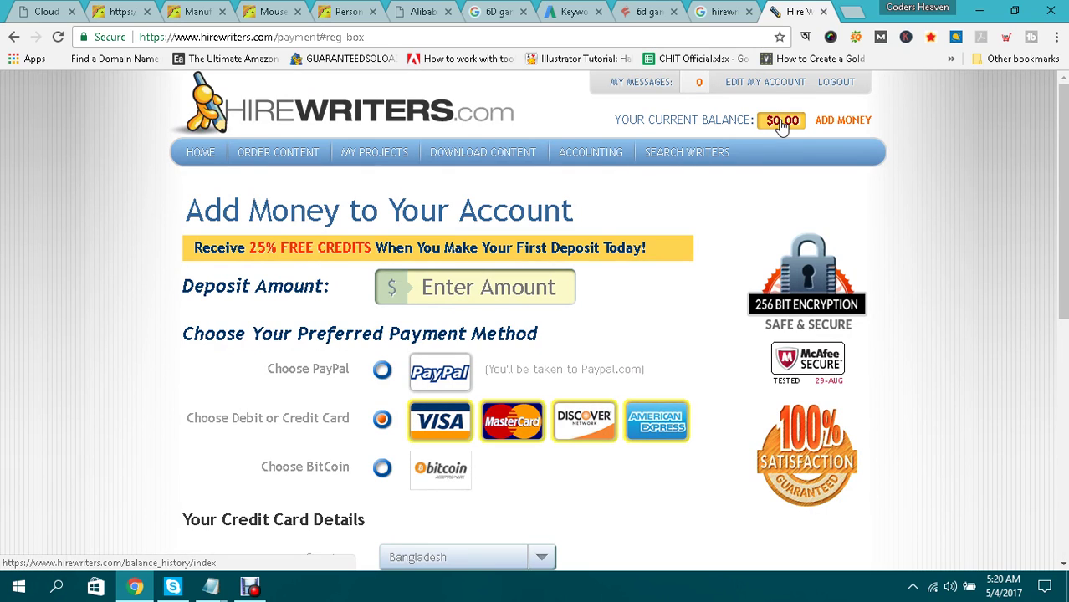
Enter 10 as the deposit amount and confirm the 2.5$ bonus line appears.
click(495, 291)
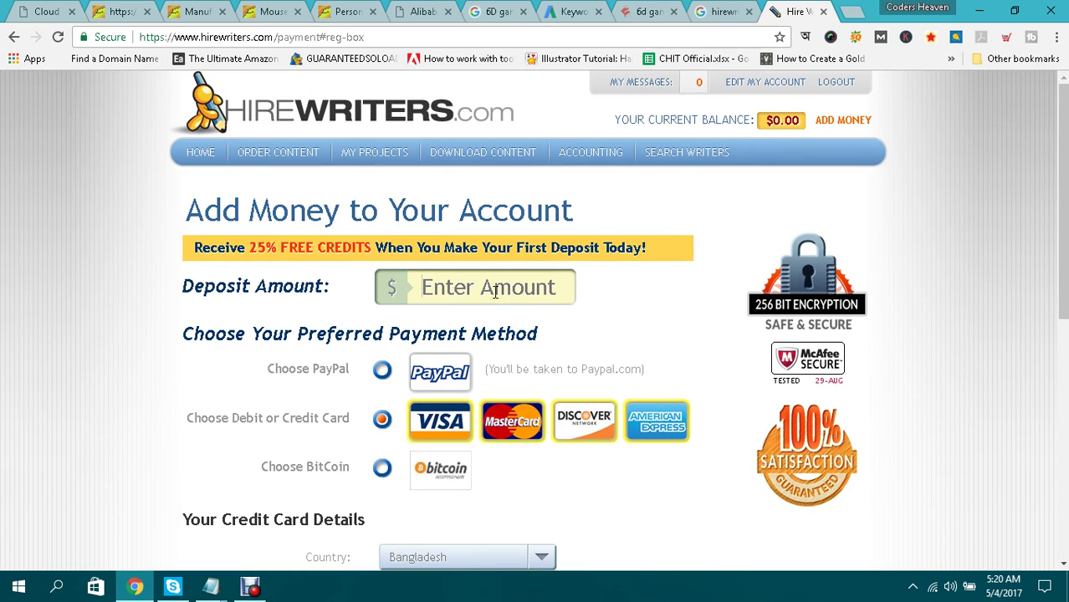
text(10)
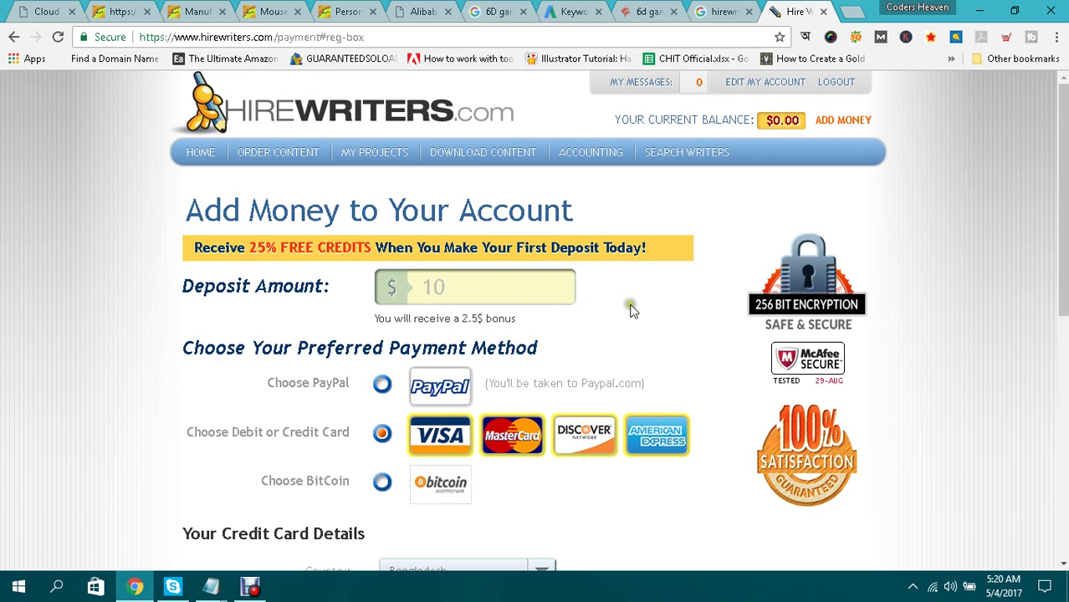
click(642, 310)
drag(461, 319, 502, 317)
click(525, 317)
scroll(595, 306, down, 5)
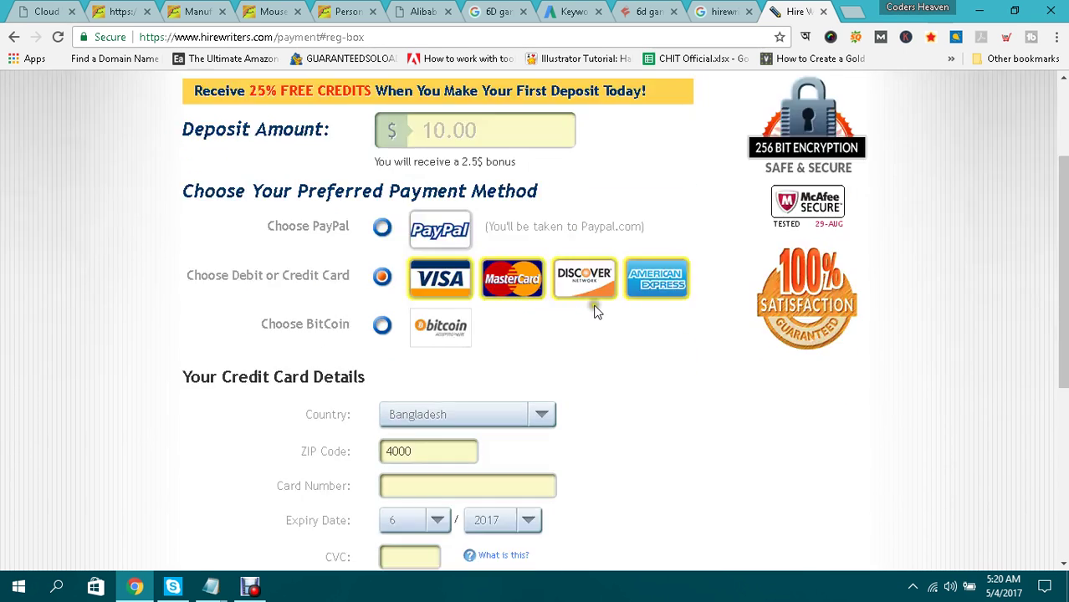
scroll(473, 426, up, 5)
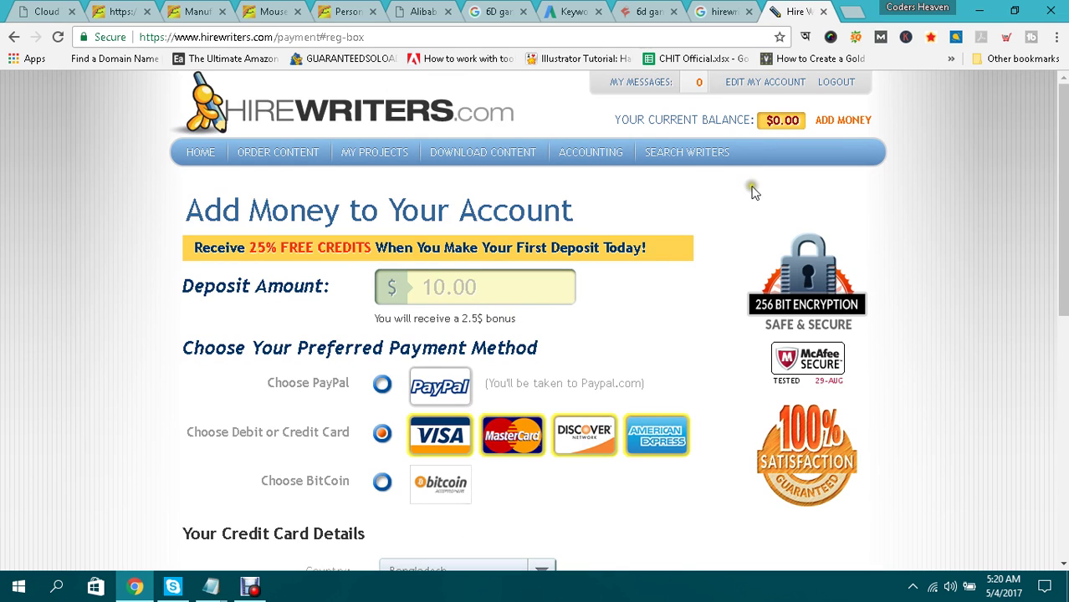
mouse_move(405, 160)
mouse_move(276, 157)
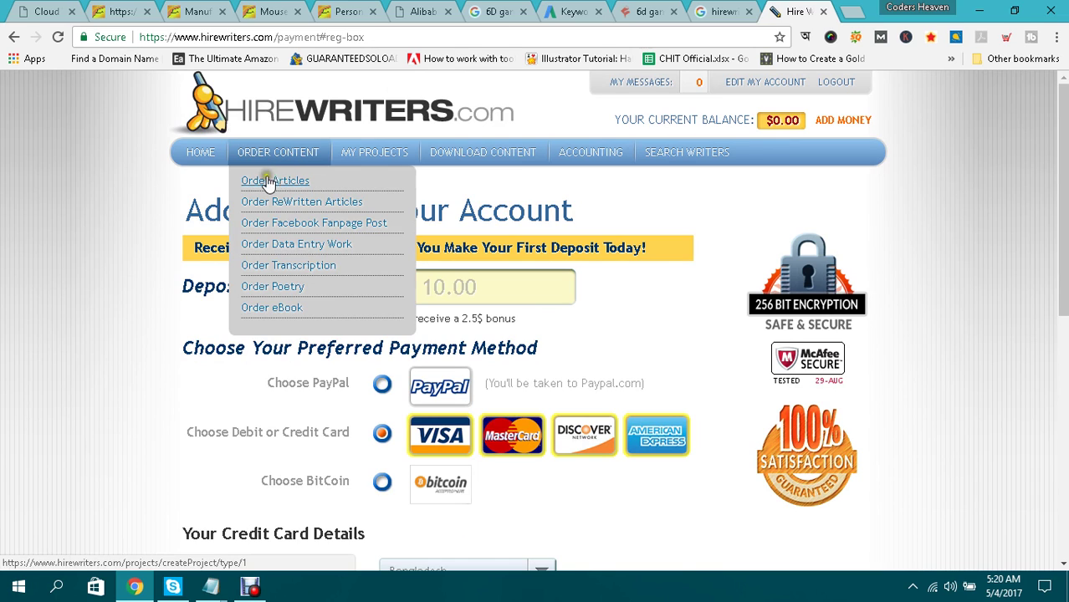
Open Order Articles, dismiss the add-money warning, and choose Computers and Electronics as the category.
click(263, 185)
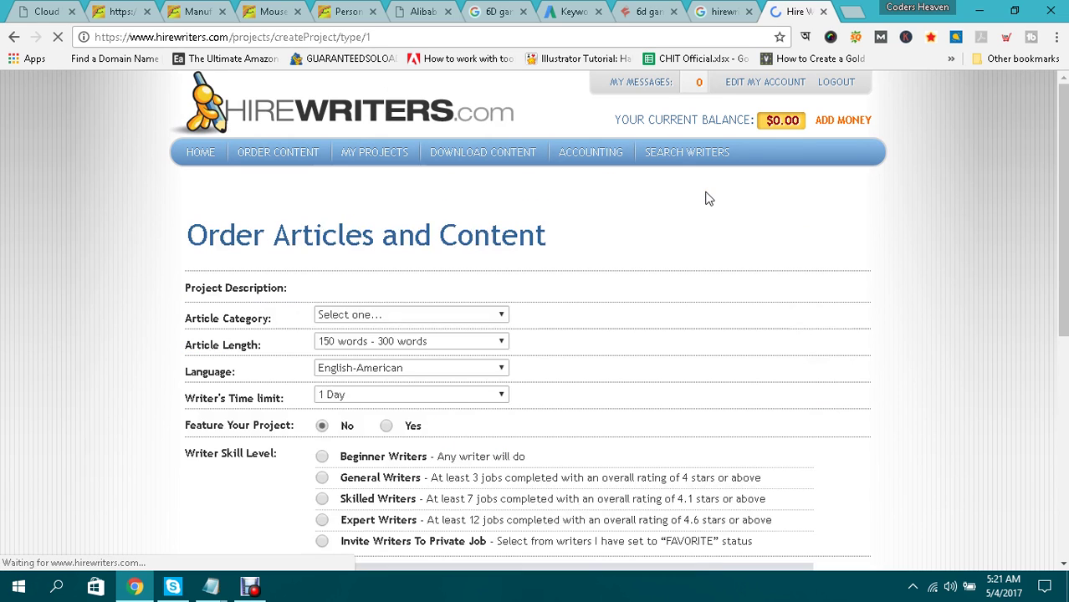
scroll(709, 198, down, 3)
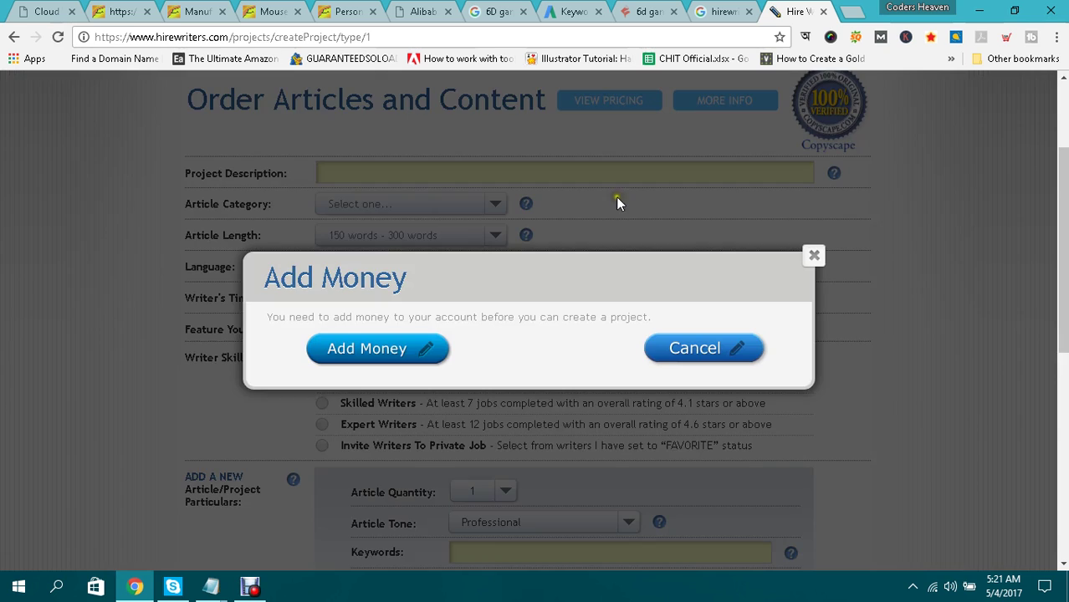
click(812, 258)
click(473, 205)
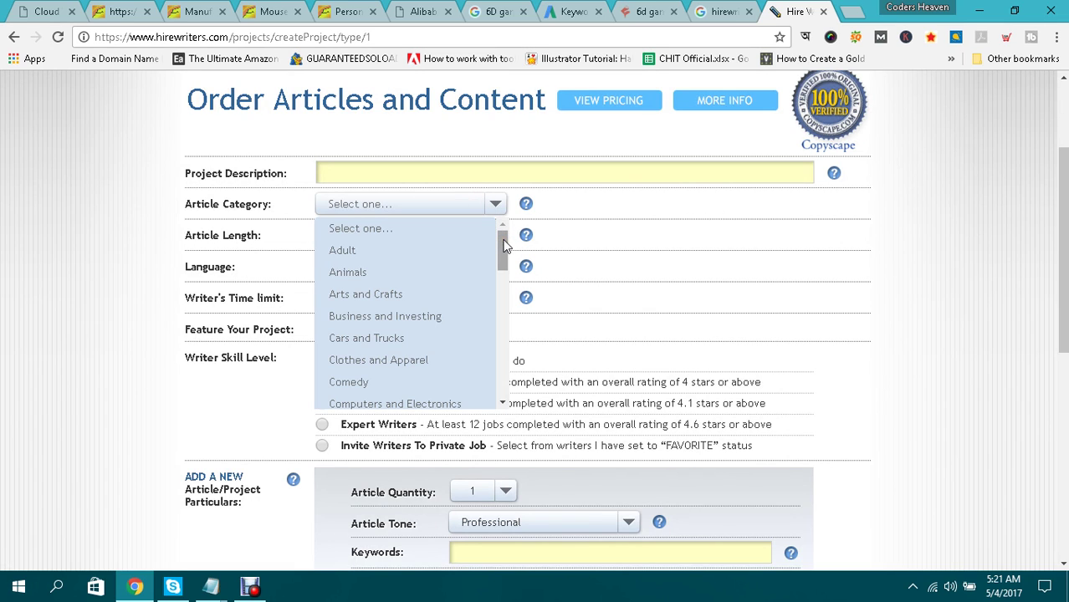
drag(504, 246, 477, 282)
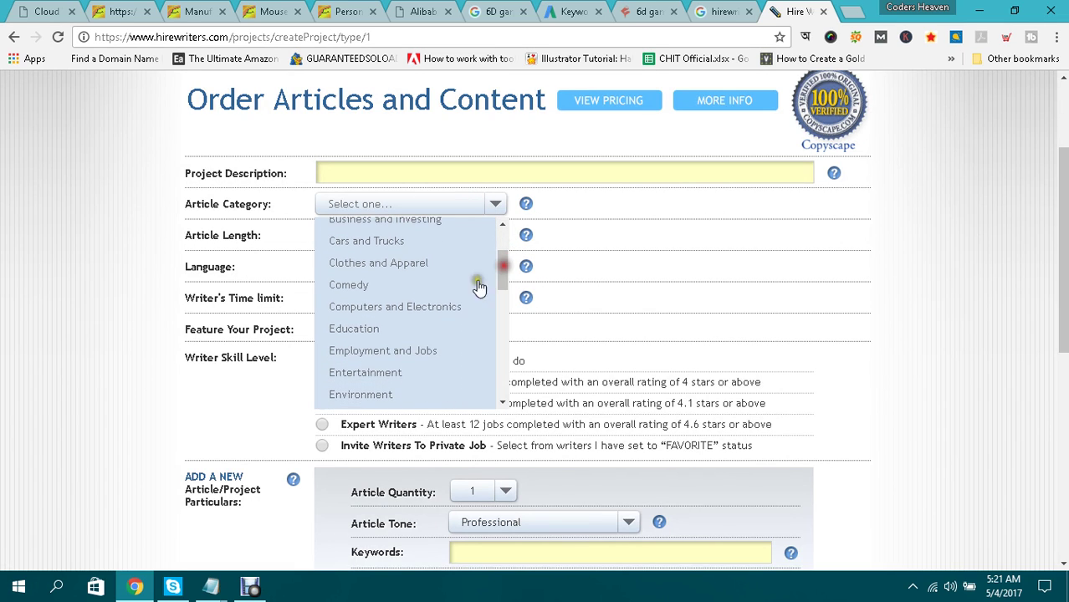
click(425, 308)
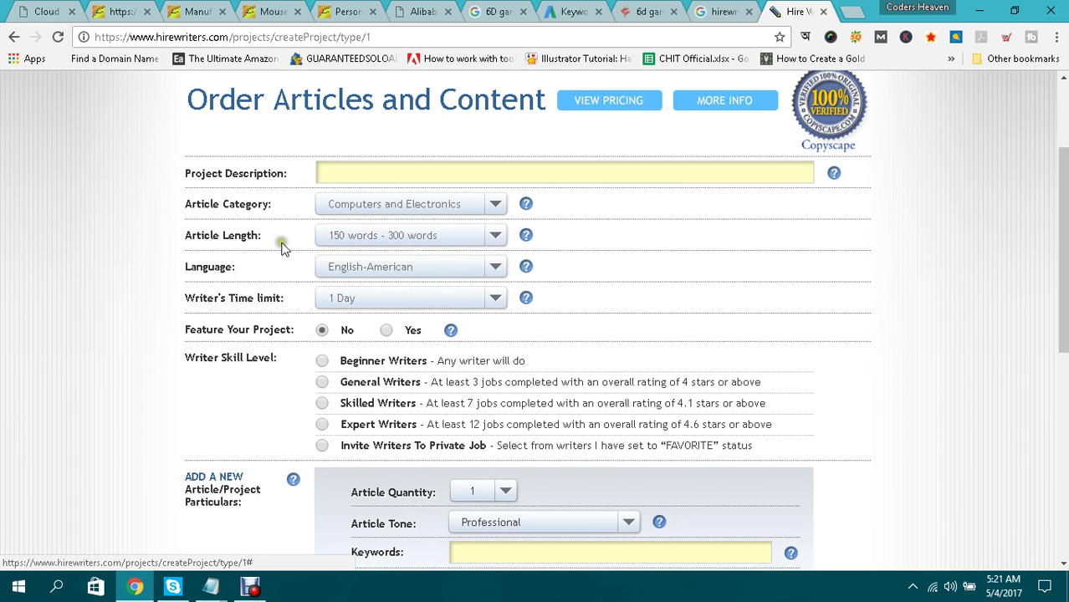
Keep 150–300 words and English-American, set a 2 Days time limit, and feature for $5.00.
click(499, 239)
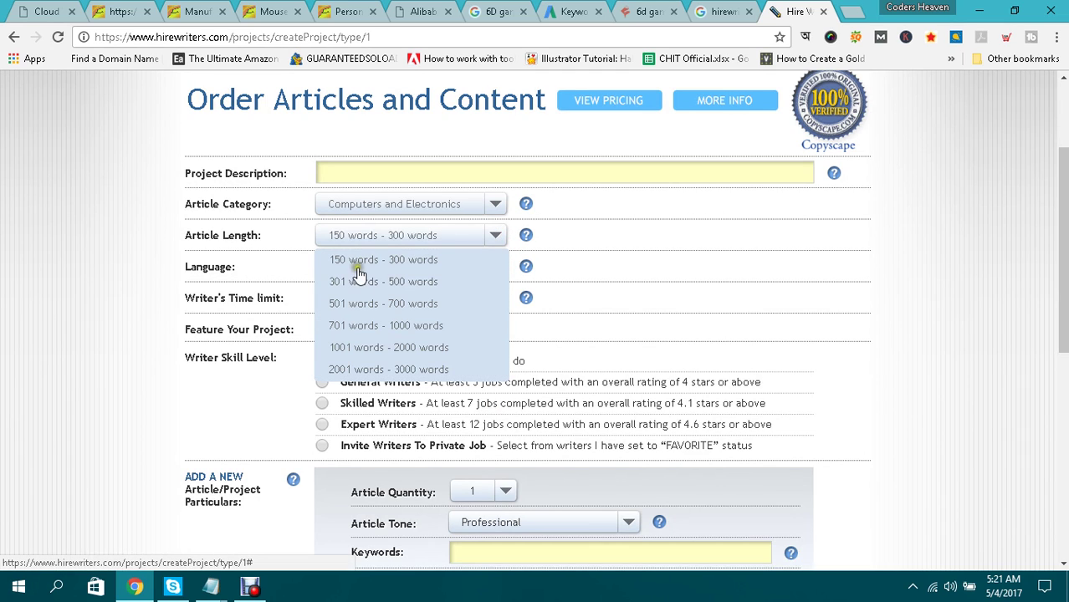
click(428, 261)
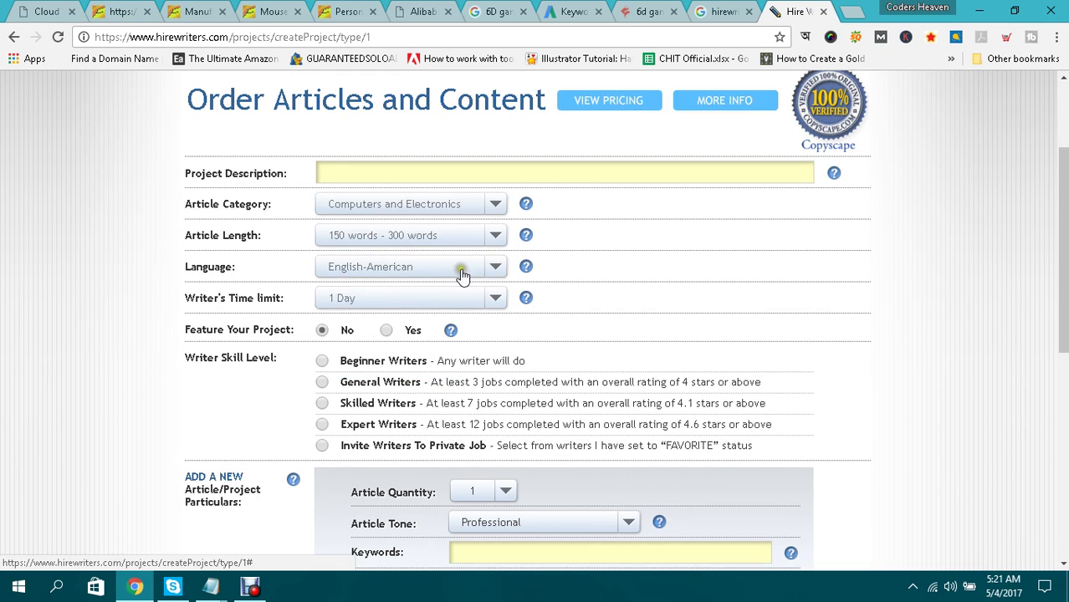
click(496, 267)
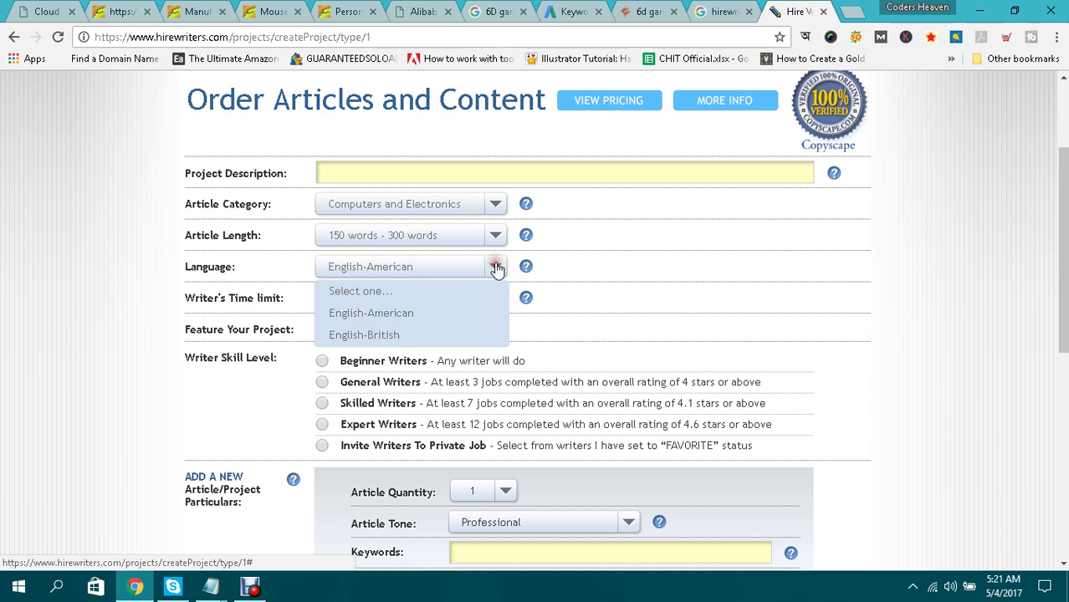
click(496, 267)
scroll(496, 268, down, 1)
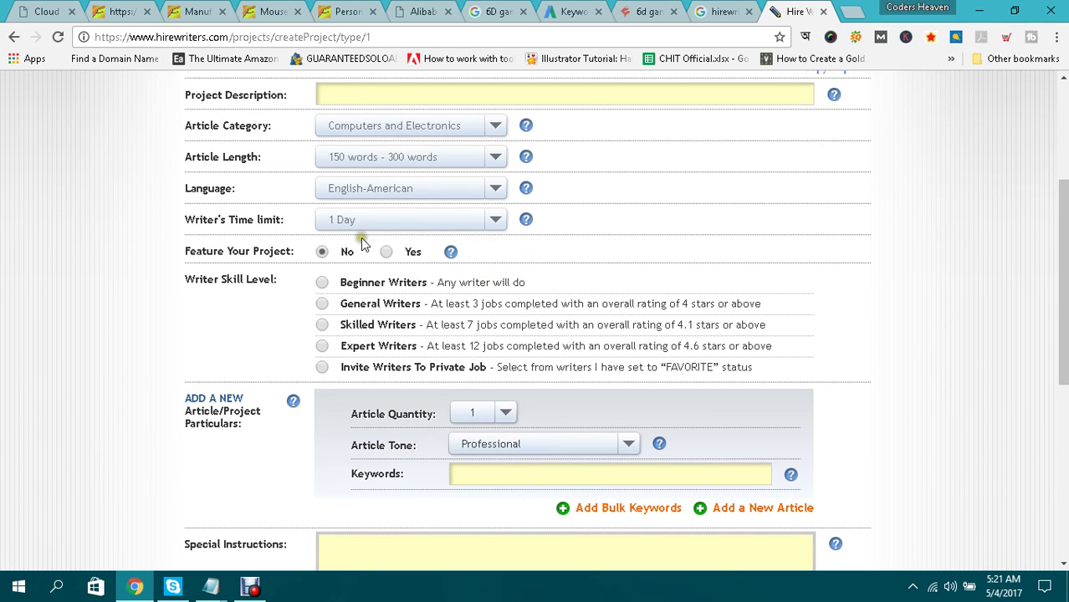
click(492, 220)
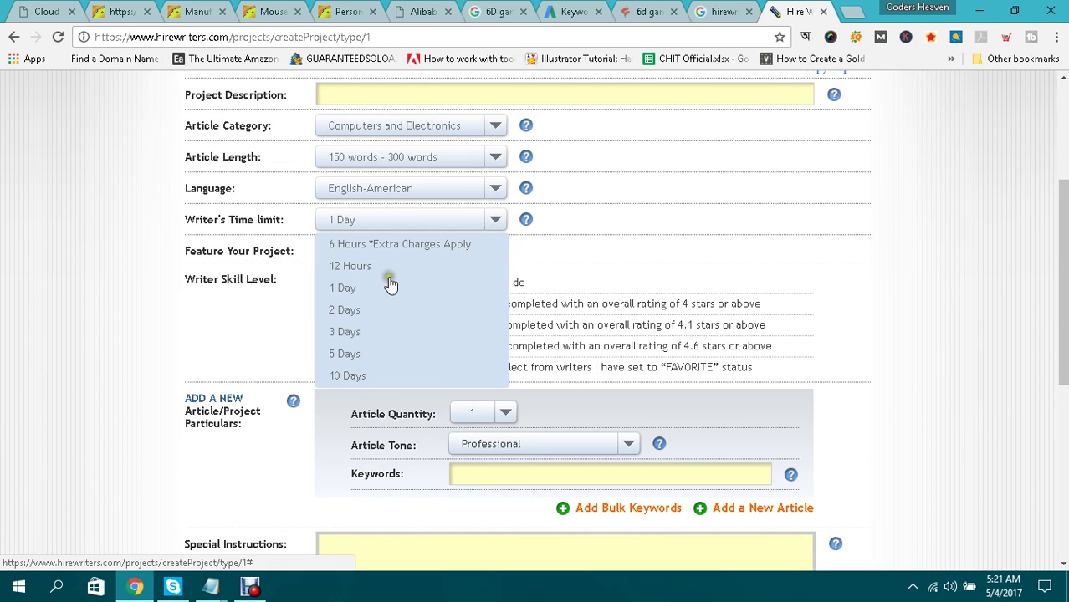
click(346, 310)
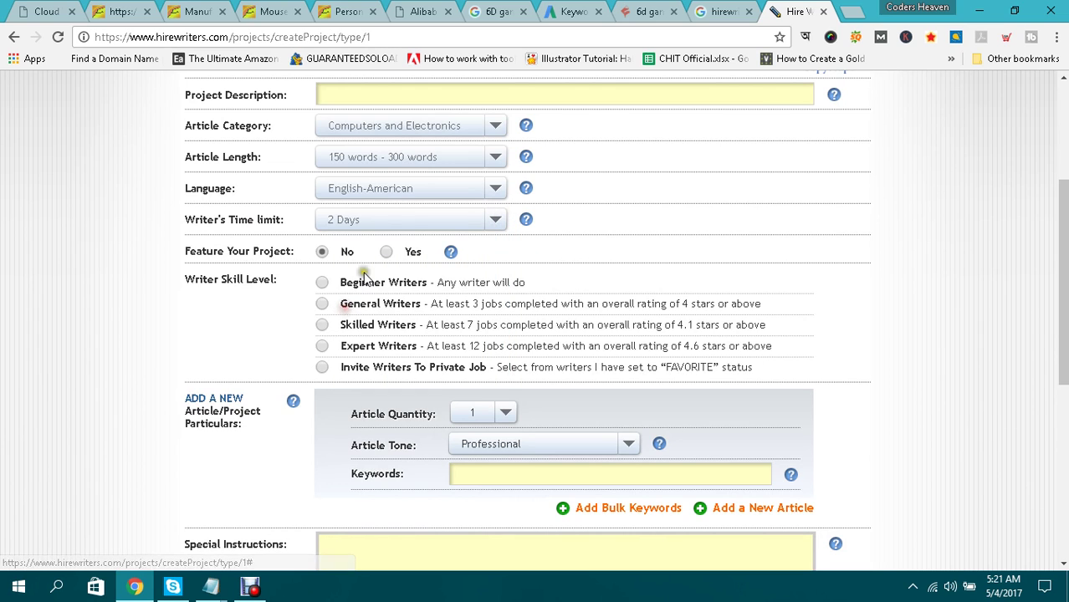
scroll(620, 220, down, 1)
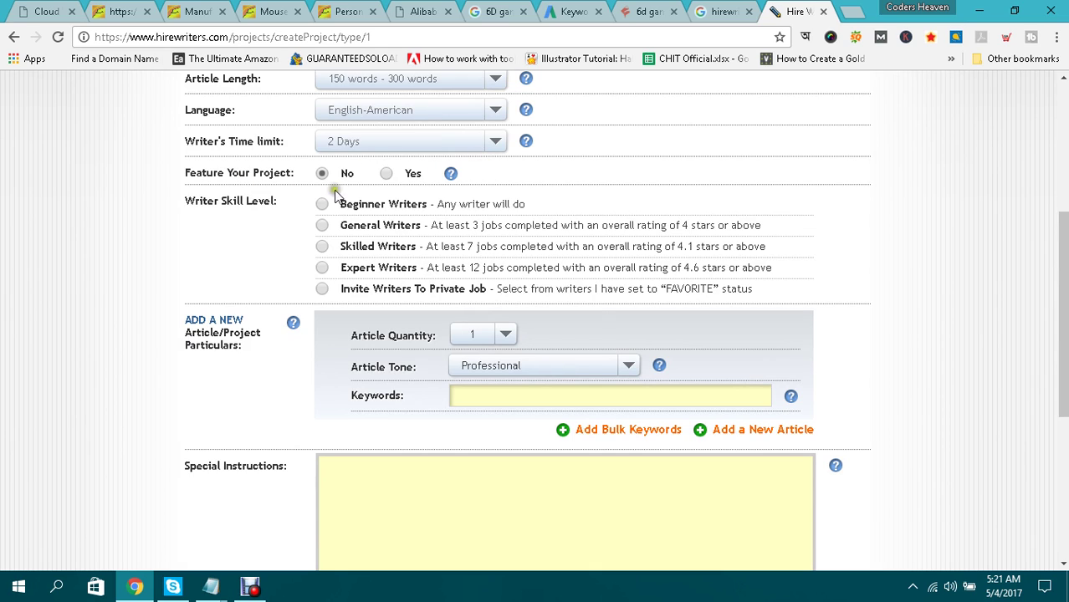
click(385, 174)
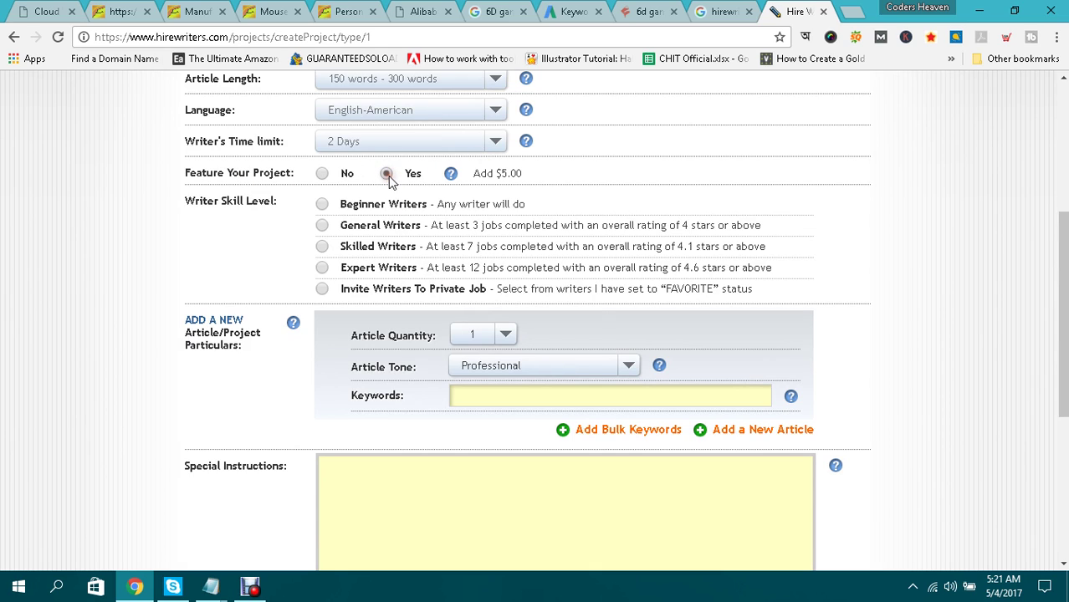
Turn the featured option back off and require Skilled Writers.
click(323, 174)
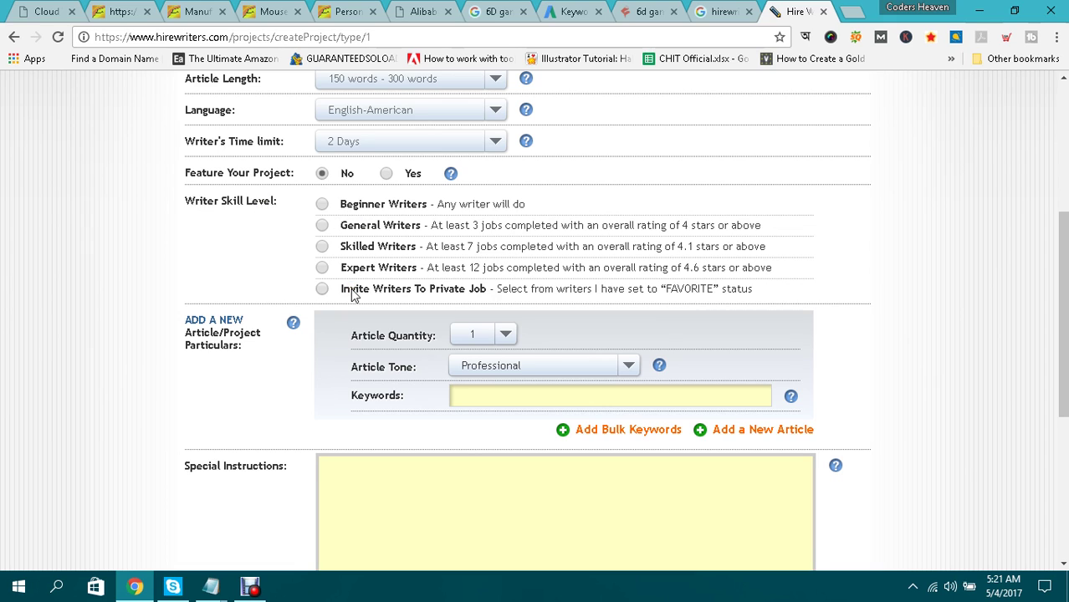
click(322, 246)
scroll(469, 251, down, 1)
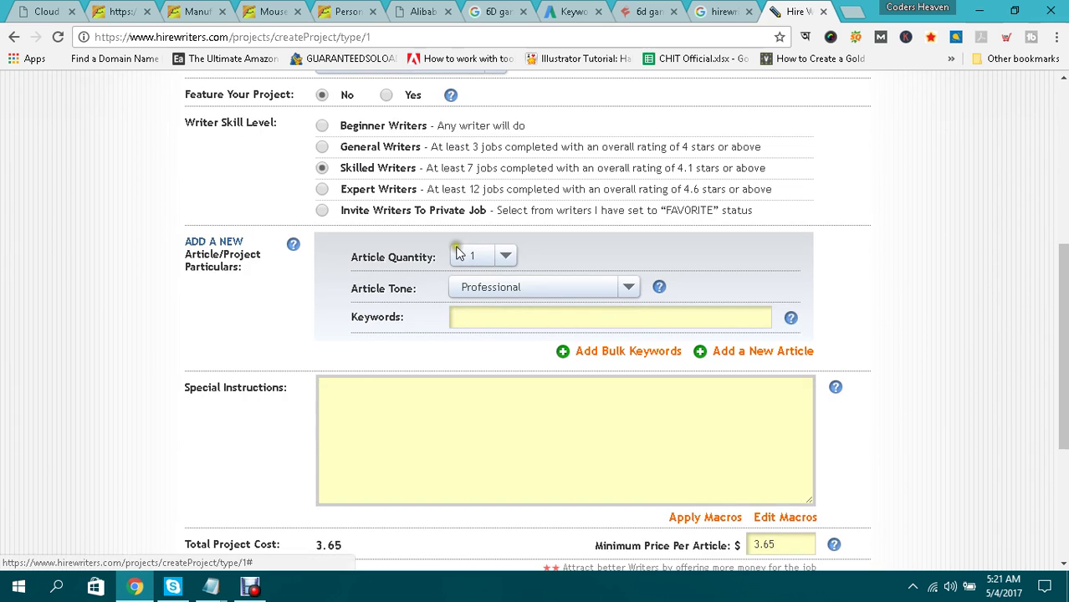
scroll(222, 238, down, 1)
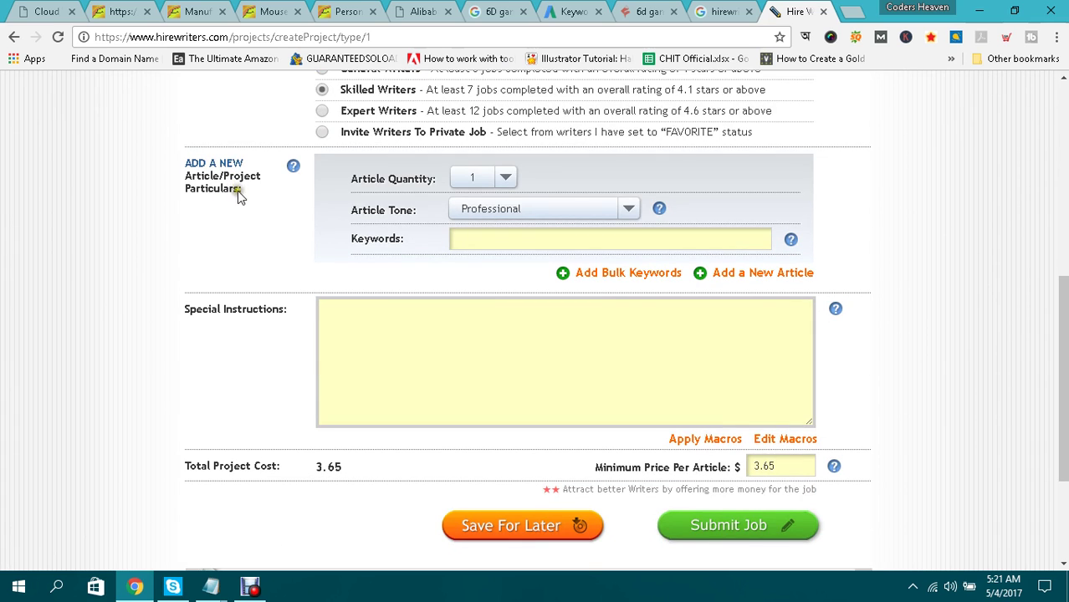
Keep the article quantity at 1 and set the tone to Review Style.
click(510, 178)
click(510, 178)
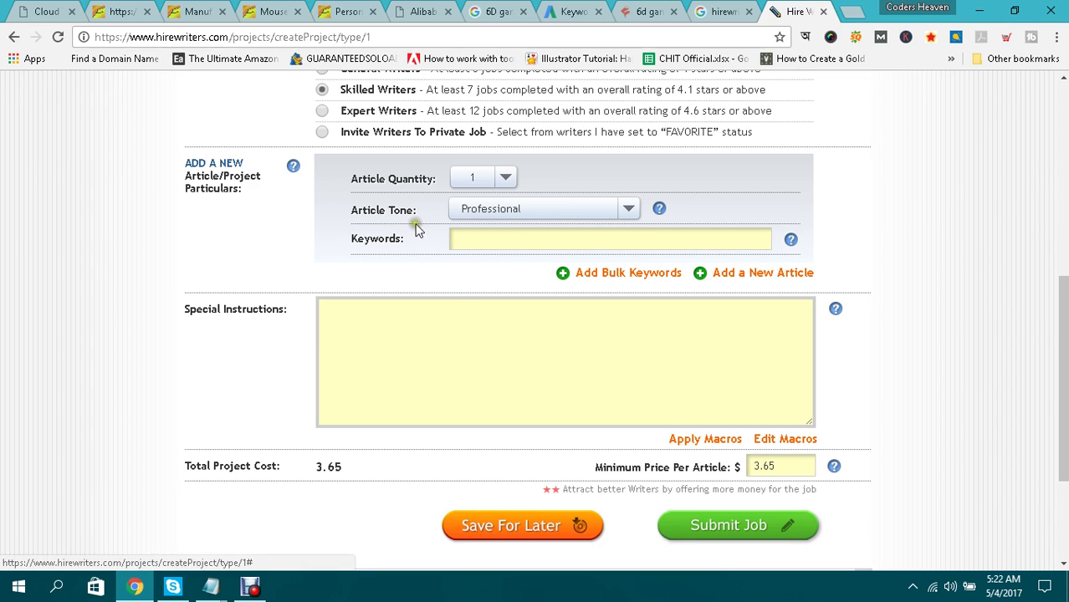
click(632, 207)
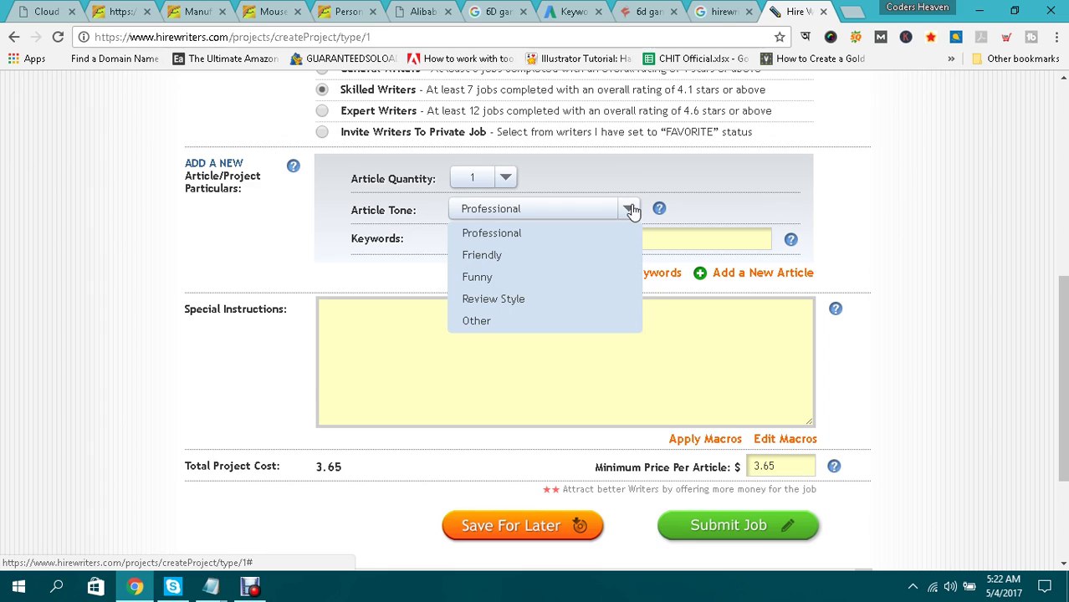
click(493, 300)
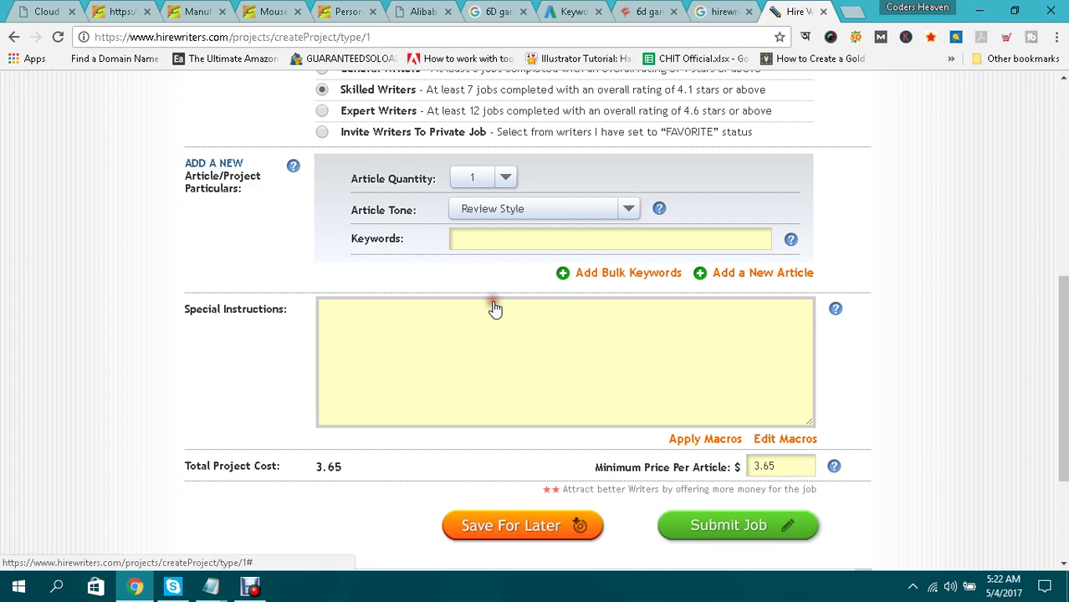
Paste '6d gaming mouse' into the job's Keywords field.
click(491, 237)
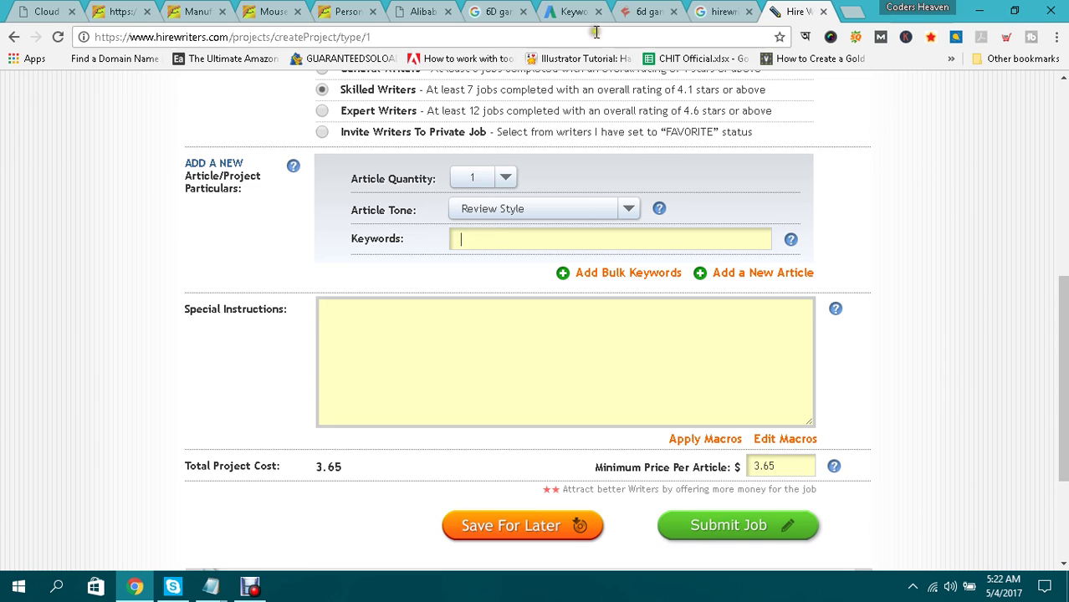
click(644, 11)
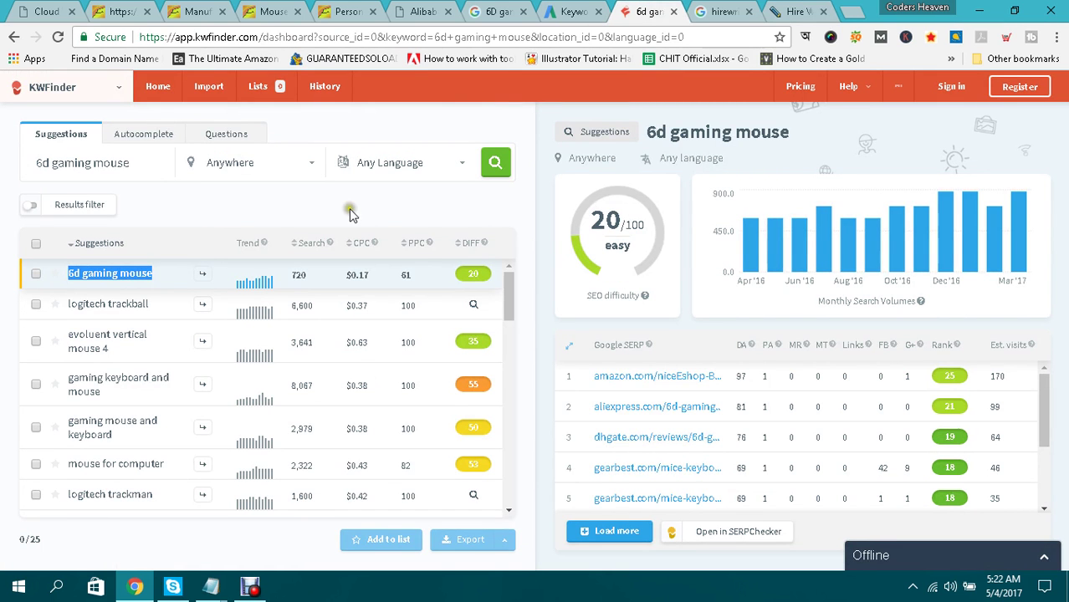
click(789, 10)
click(480, 240)
text(6d gaming mouse)
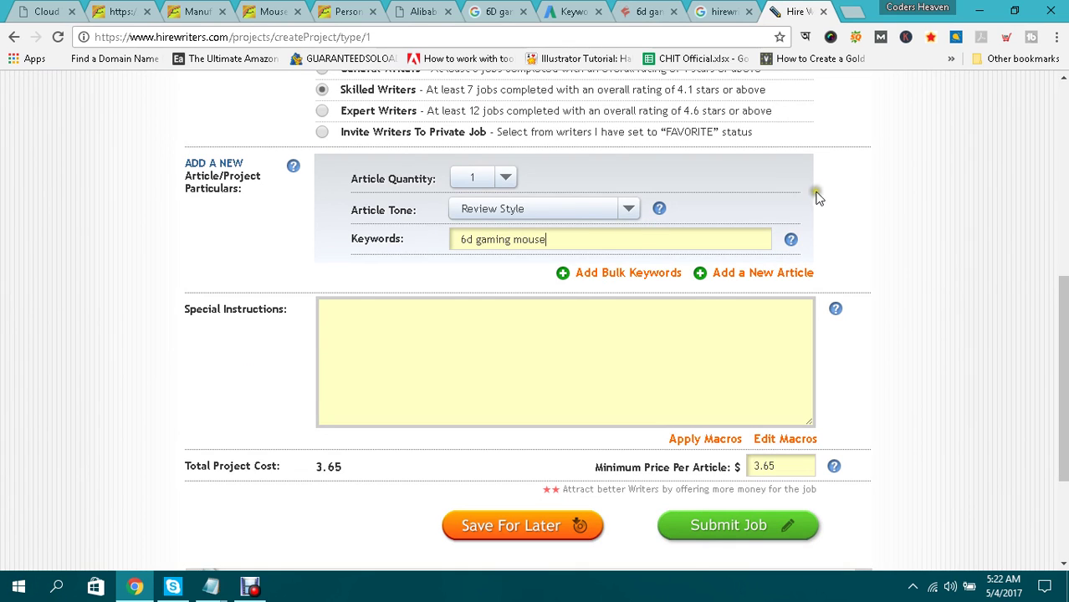
mouse_move(791, 241)
Scroll through KWFinder's related keyword suggestions for 6d gaming mouse.
click(648, 11)
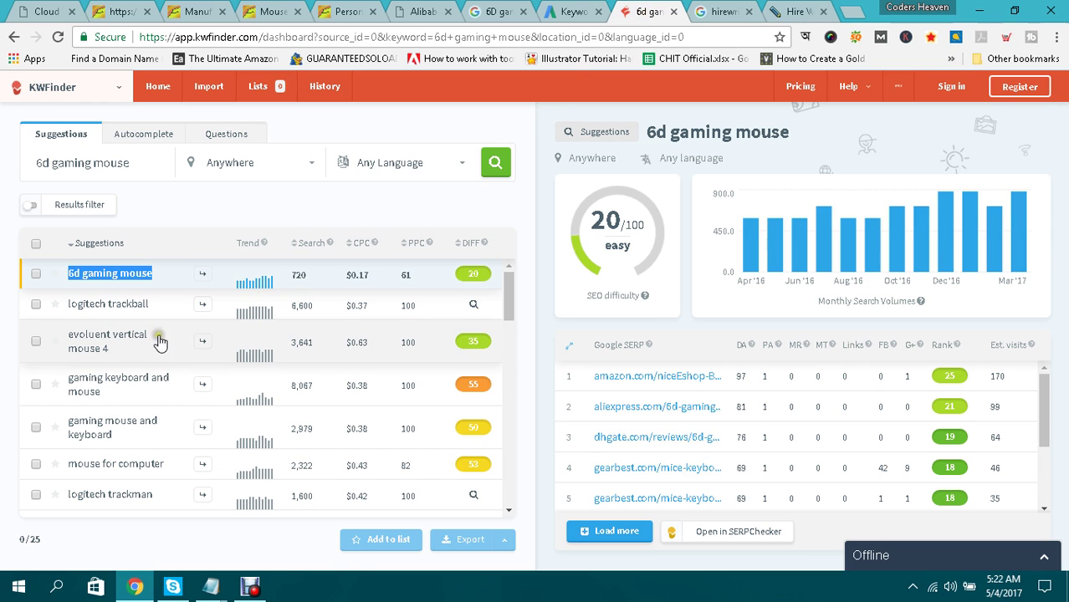
scroll(216, 347, down, 1)
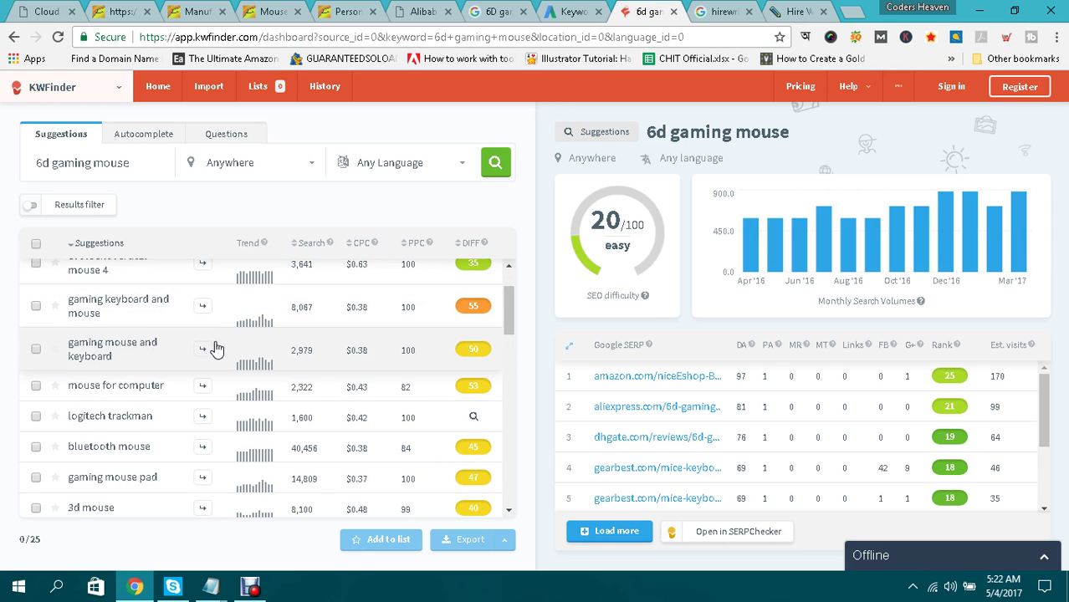
scroll(216, 347, down, 3)
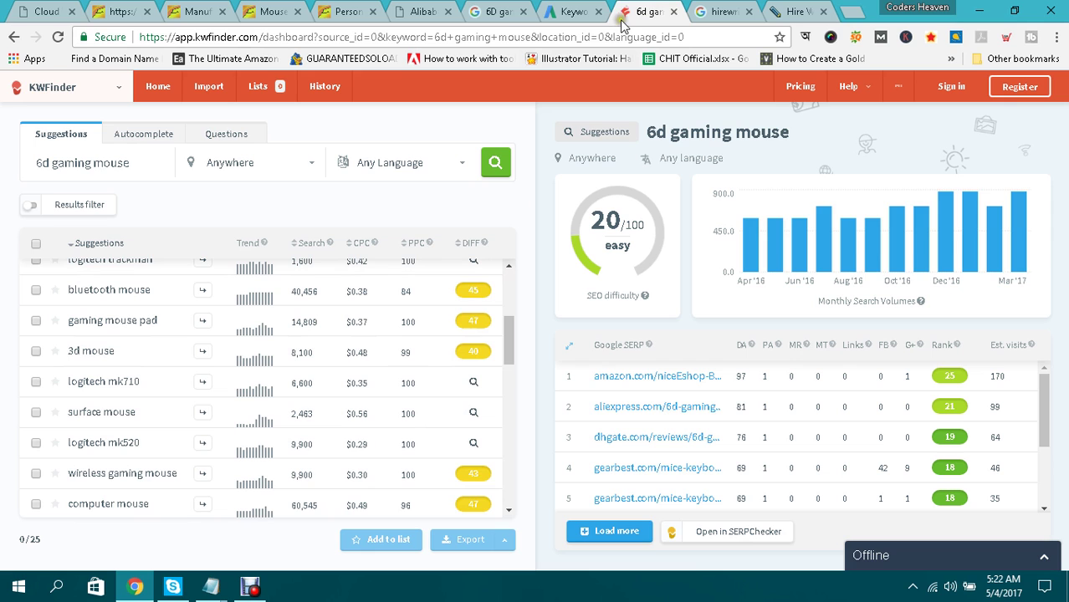
In Keyword Planner, replace the product term with '6d gaming mouse' and get keyword ideas.
click(574, 10)
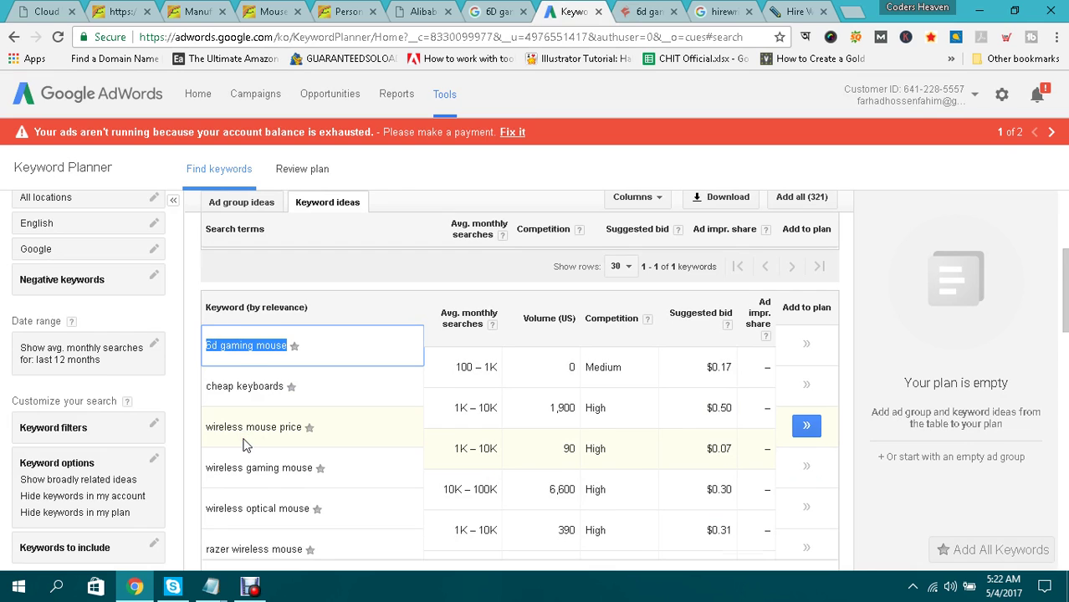
scroll(245, 445, down, 1)
scroll(245, 445, down, 3)
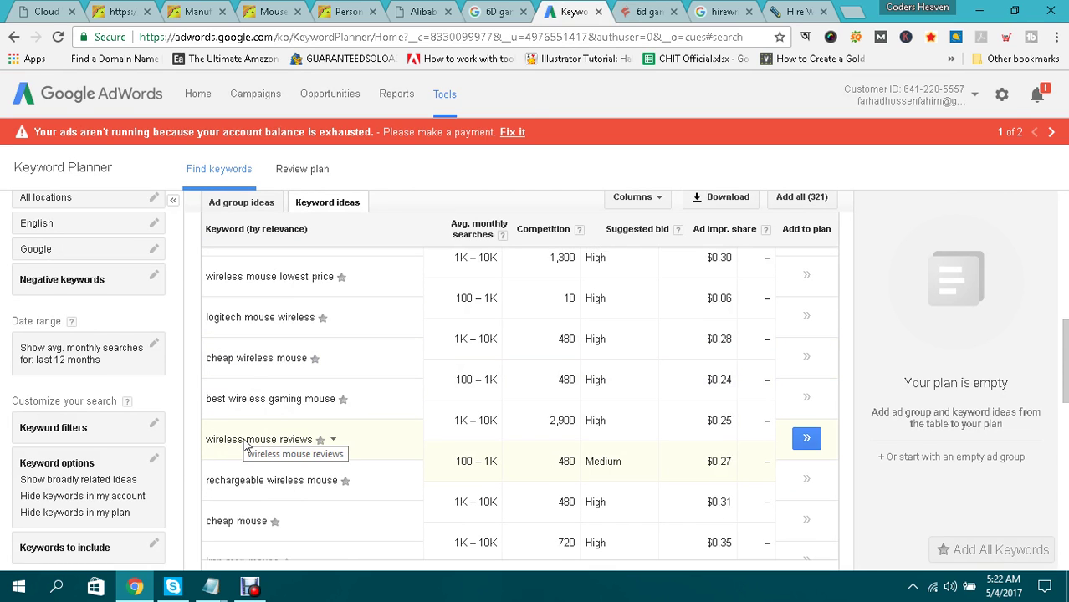
scroll(245, 435, up, 5)
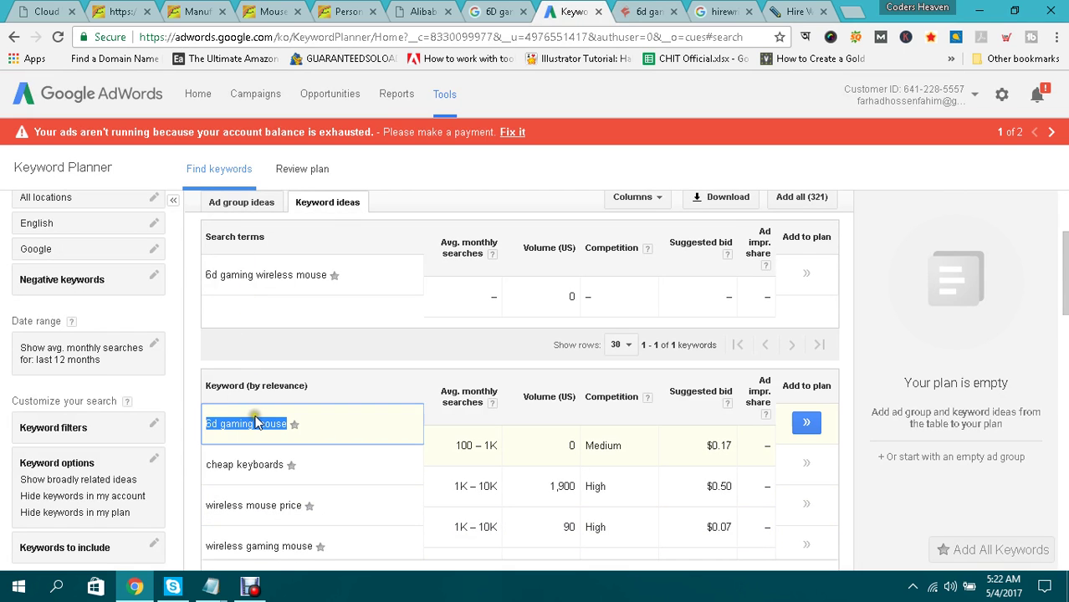
scroll(306, 285, up, 3)
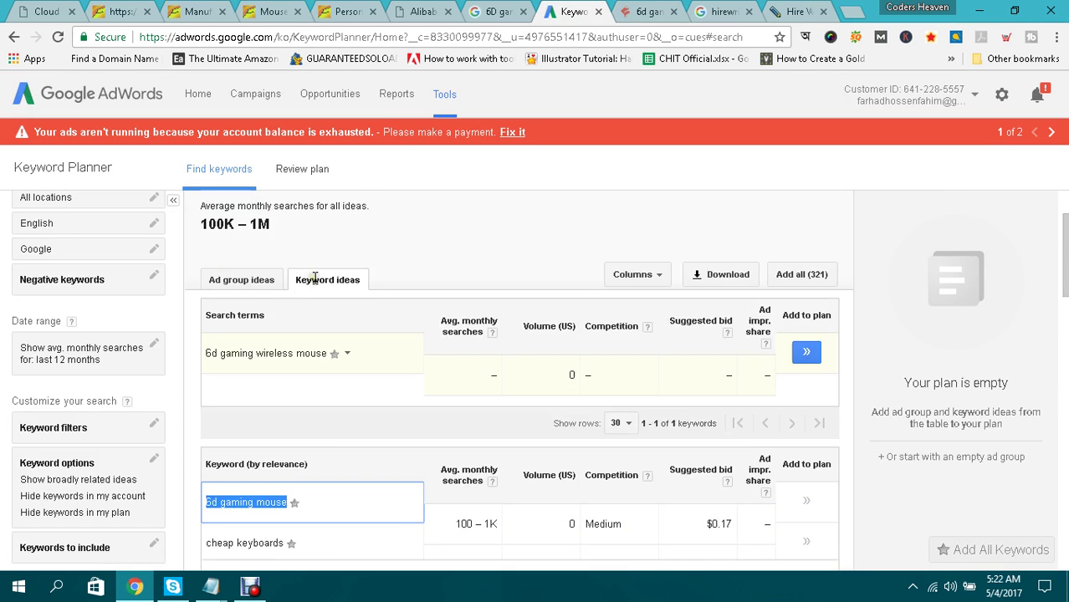
drag(375, 235, 216, 251)
text(6d gaming mouse)
click(682, 233)
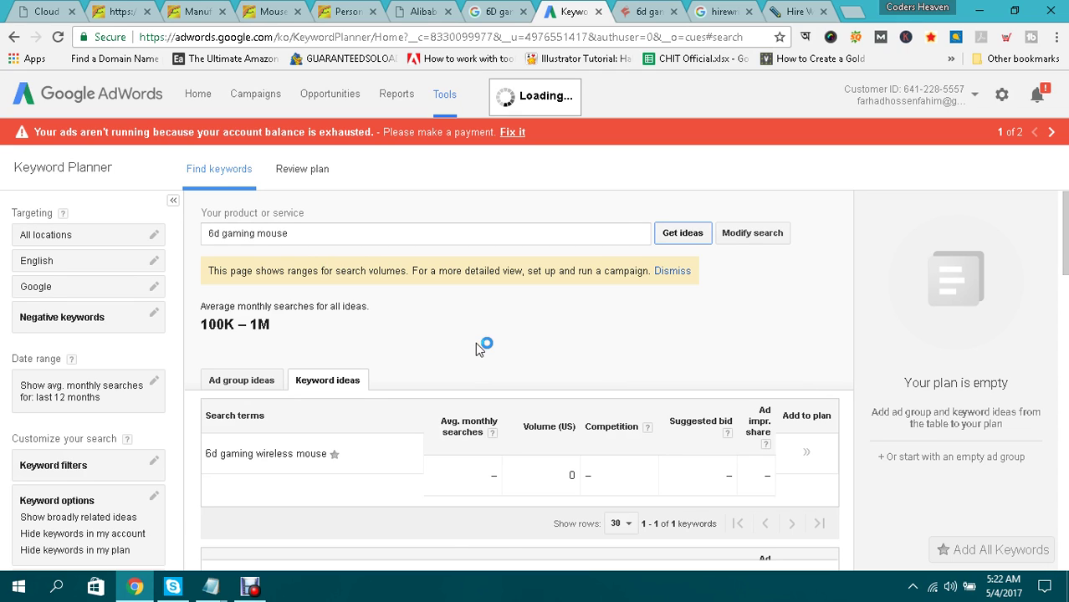
Scroll through the 358 keyword ideas, then go back to HireWriters.
scroll(475, 342, down, 2)
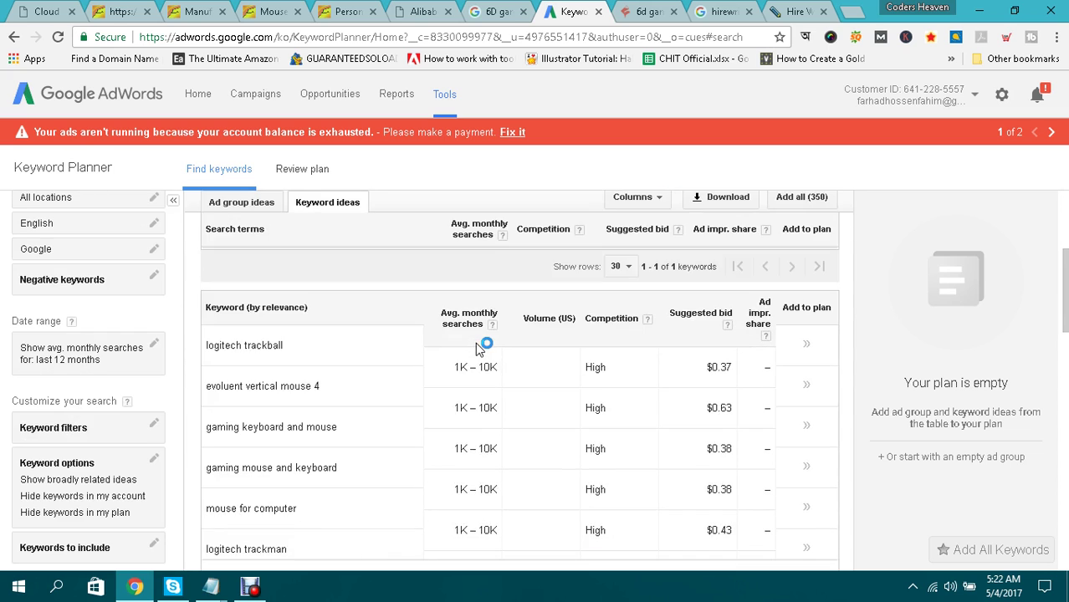
scroll(393, 334, up, 1)
scroll(395, 361, down, 1)
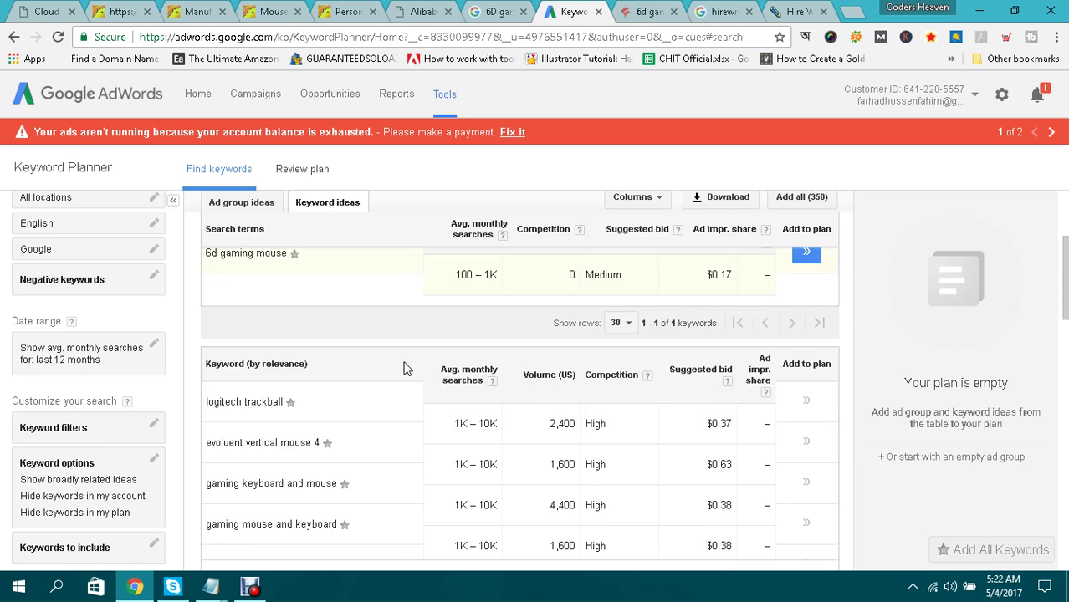
scroll(394, 367, down, 1)
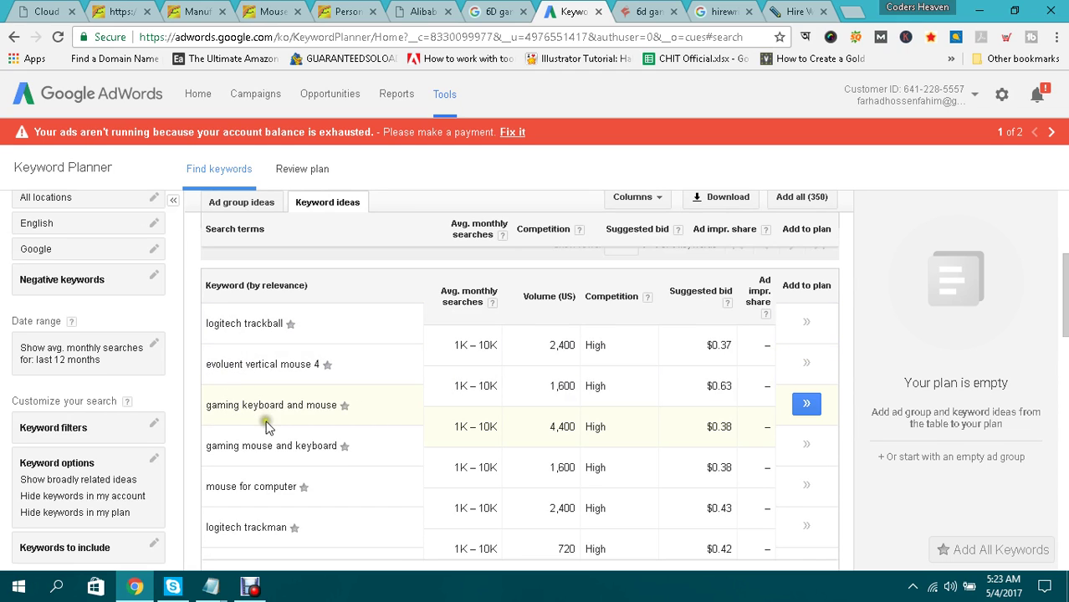
click(790, 13)
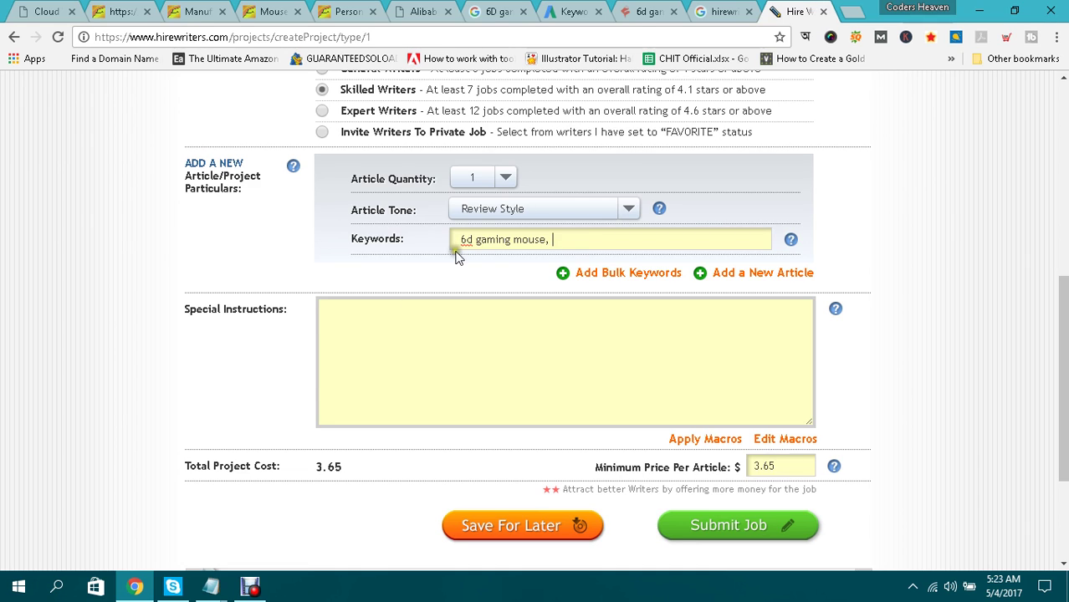
Write '6d gaming mouse' in Special Instructions and paste the Alibaba product page link.
click(385, 331)
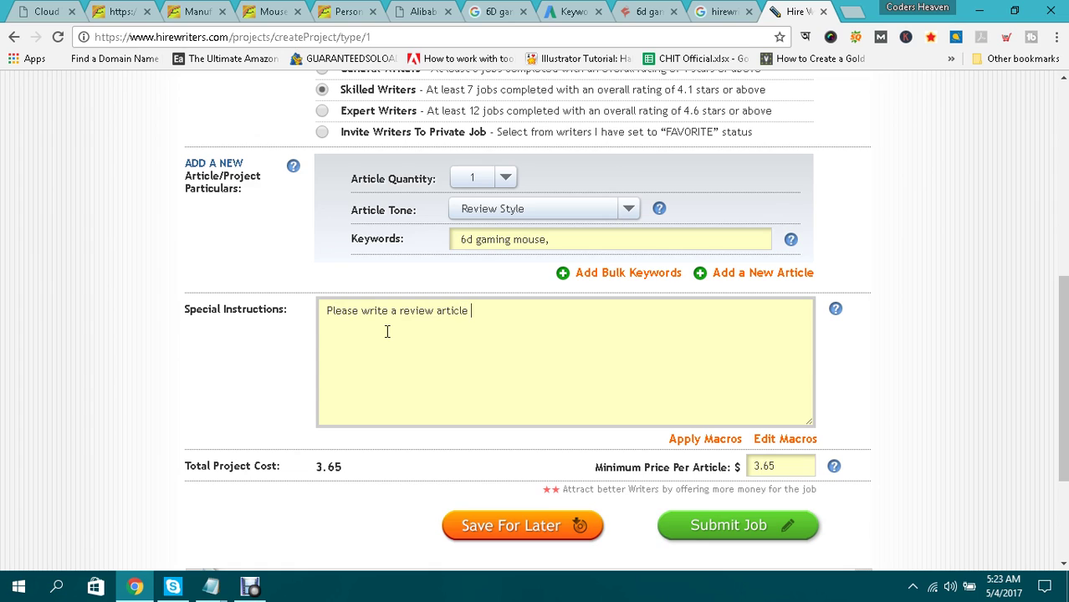
text(6d gaming mouse about this product.)
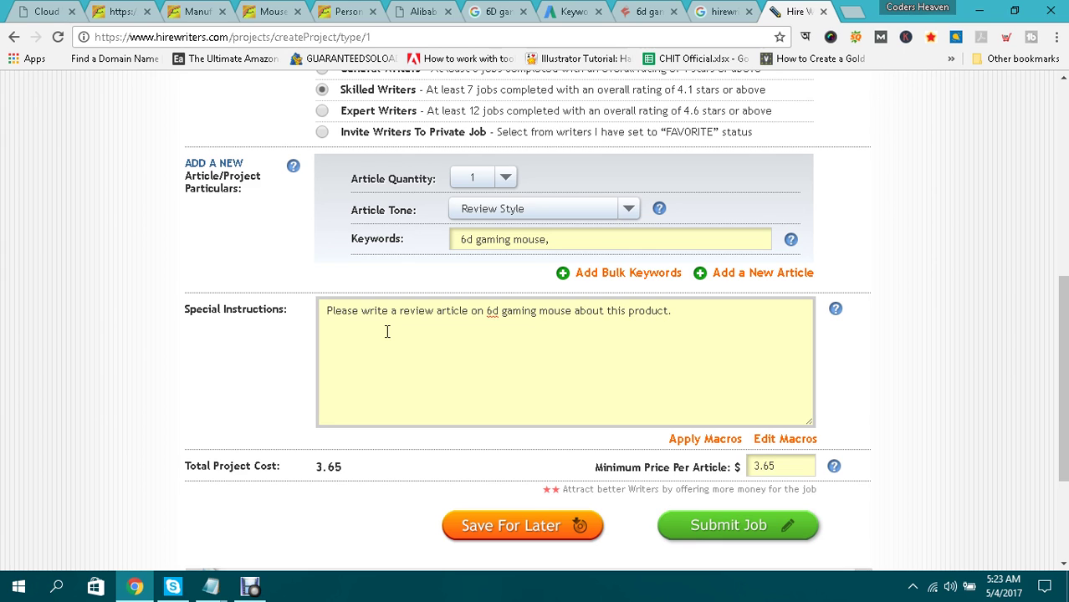
click(349, 11)
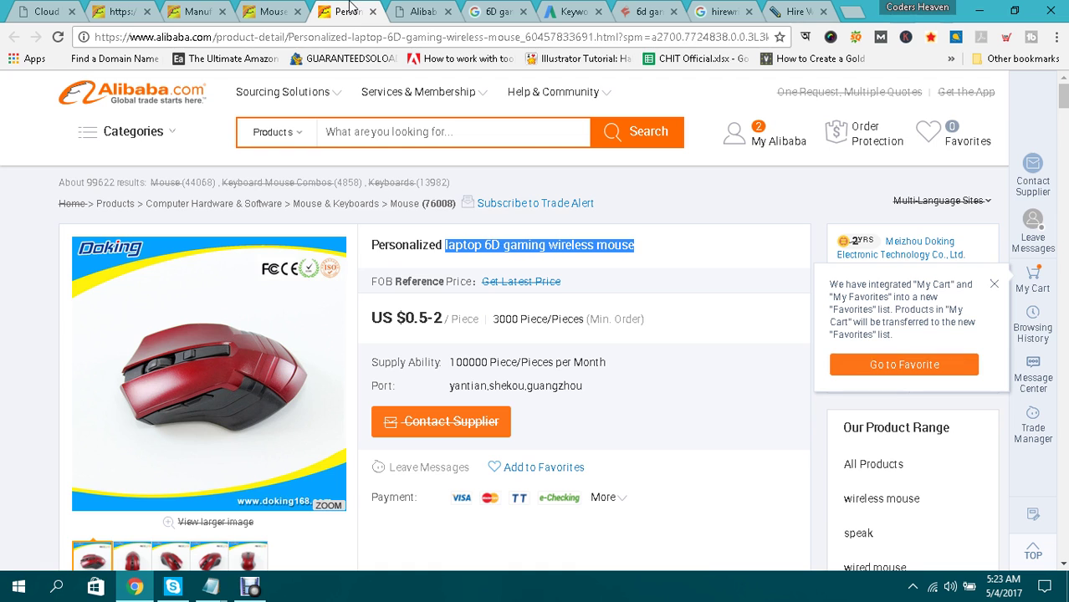
click(389, 36)
key(ctrl+c)
click(799, 11)
key(ctrl+v)
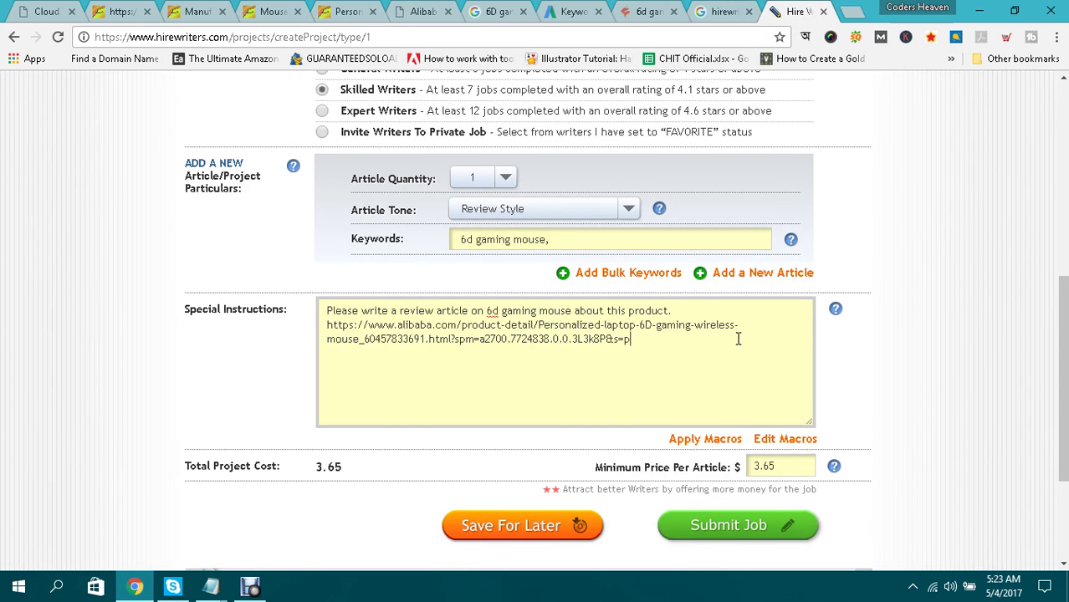
Switch the writer level to Expert and back to Skilled Writers, then submit the job.
scroll(711, 338, down, 3)
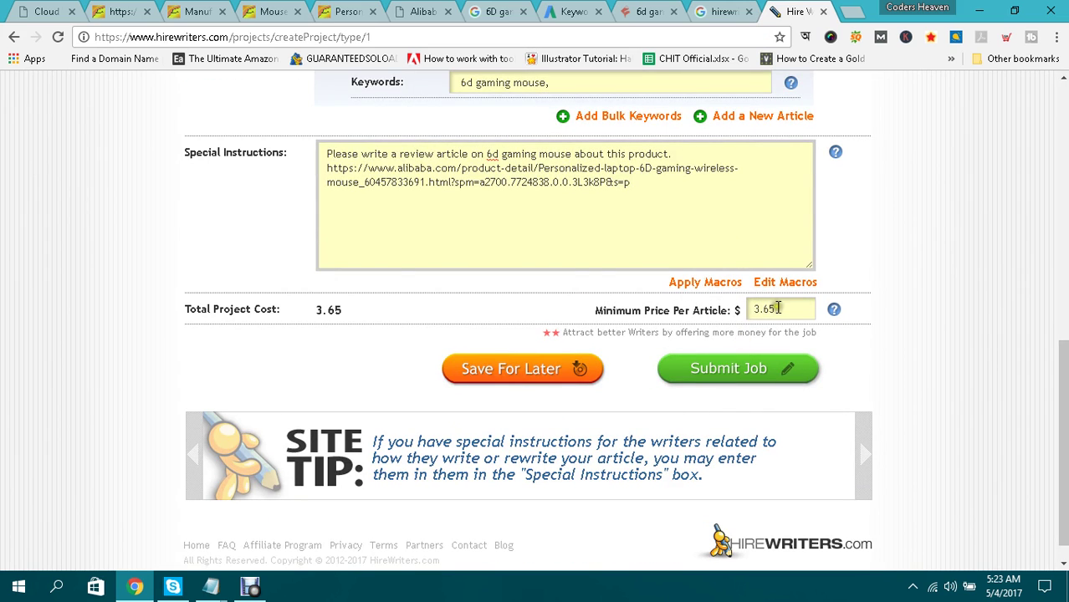
scroll(780, 307, up, 4)
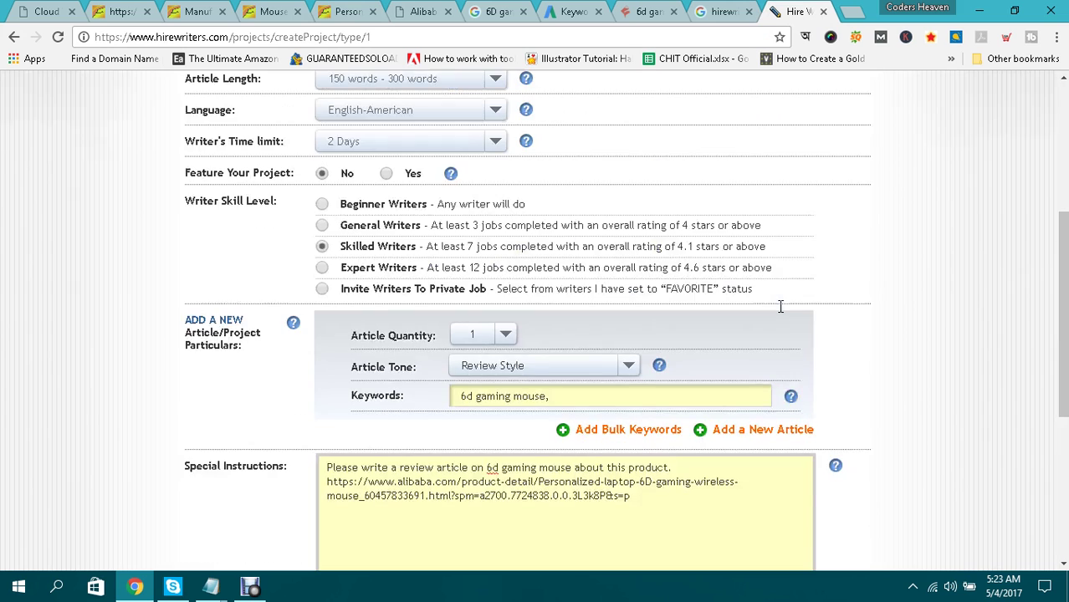
click(322, 266)
scroll(807, 285, down, 4)
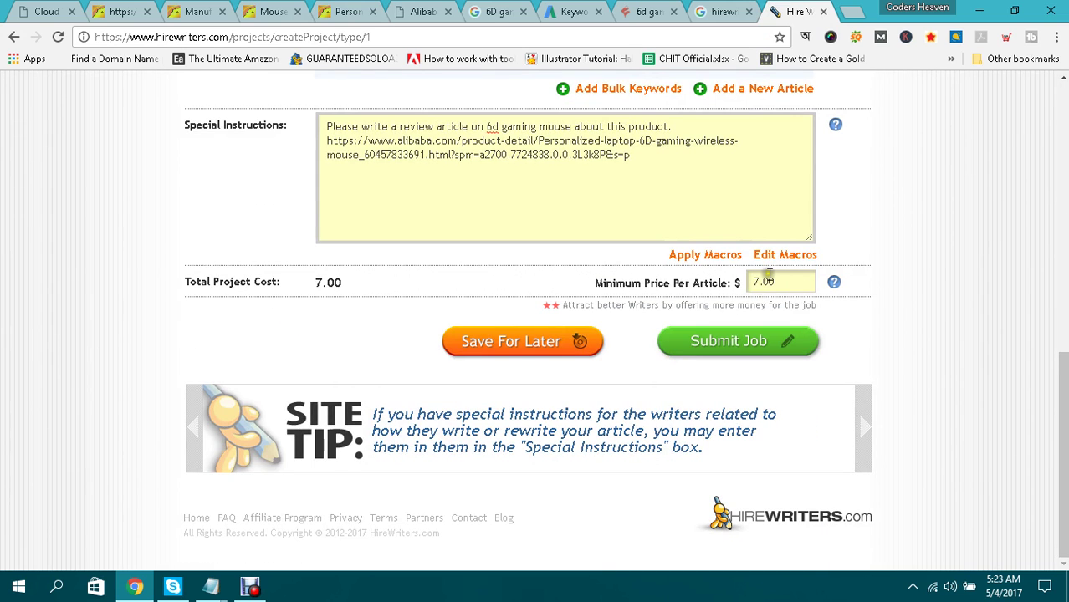
scroll(768, 276, up, 4)
click(322, 219)
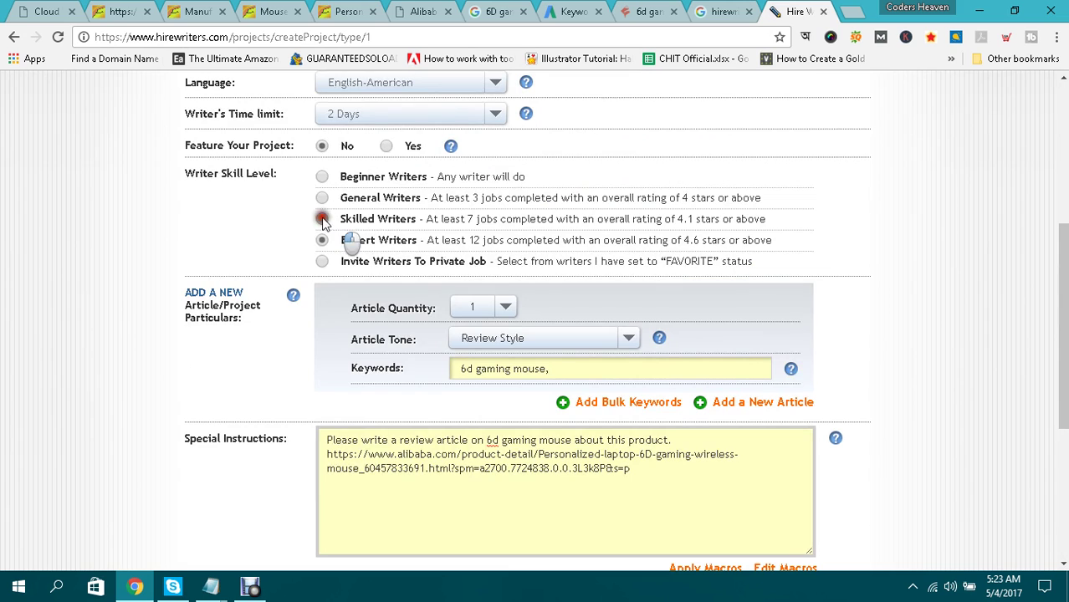
scroll(322, 219, down, 4)
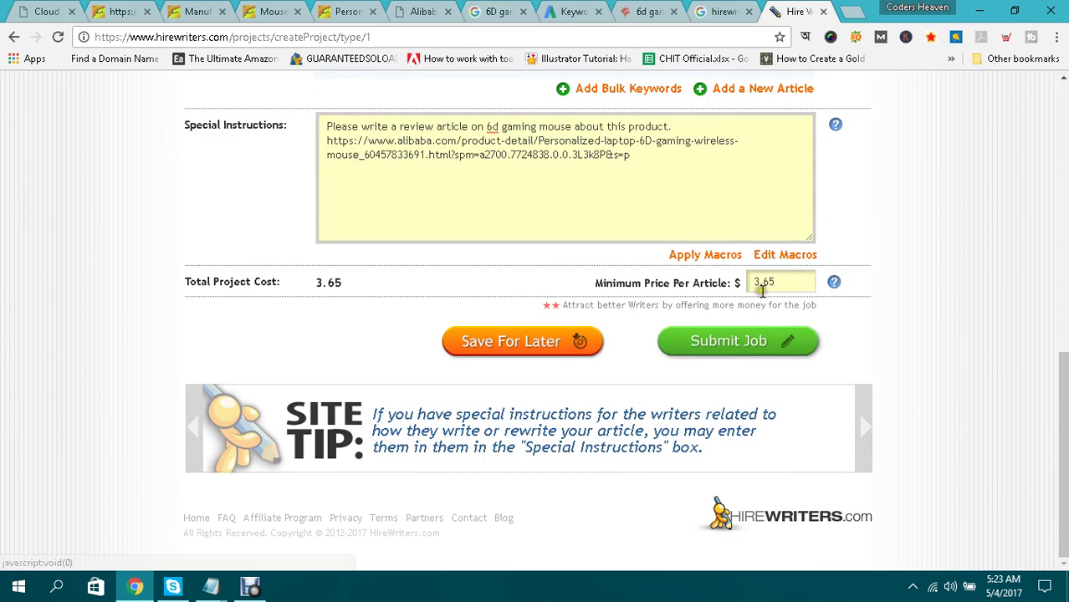
click(751, 345)
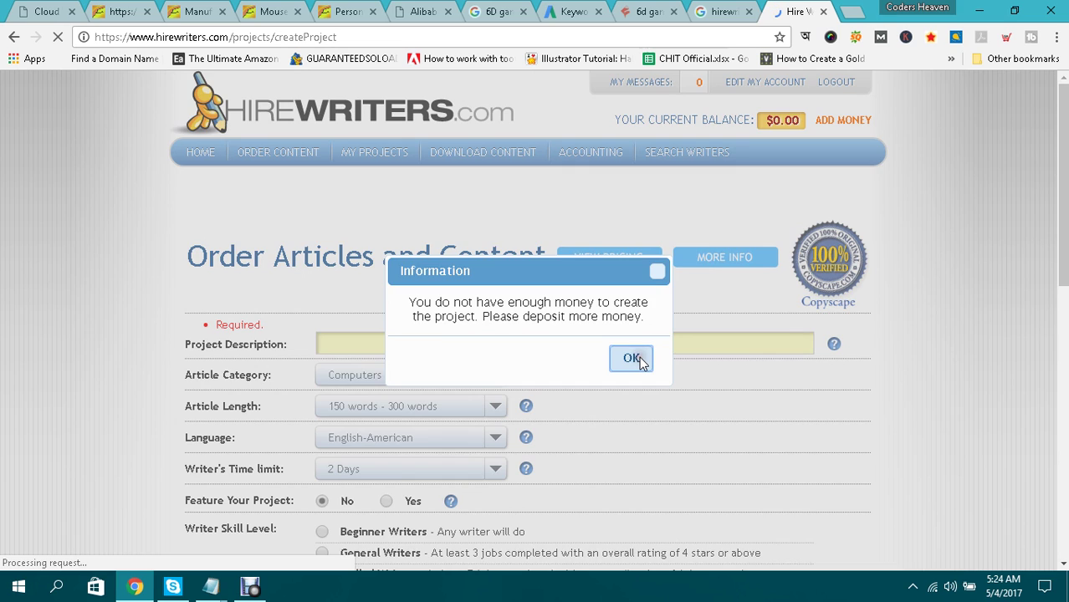
Acknowledge the insufficient-funds notice, decline adding money, and dismiss the remaining notice.
click(633, 358)
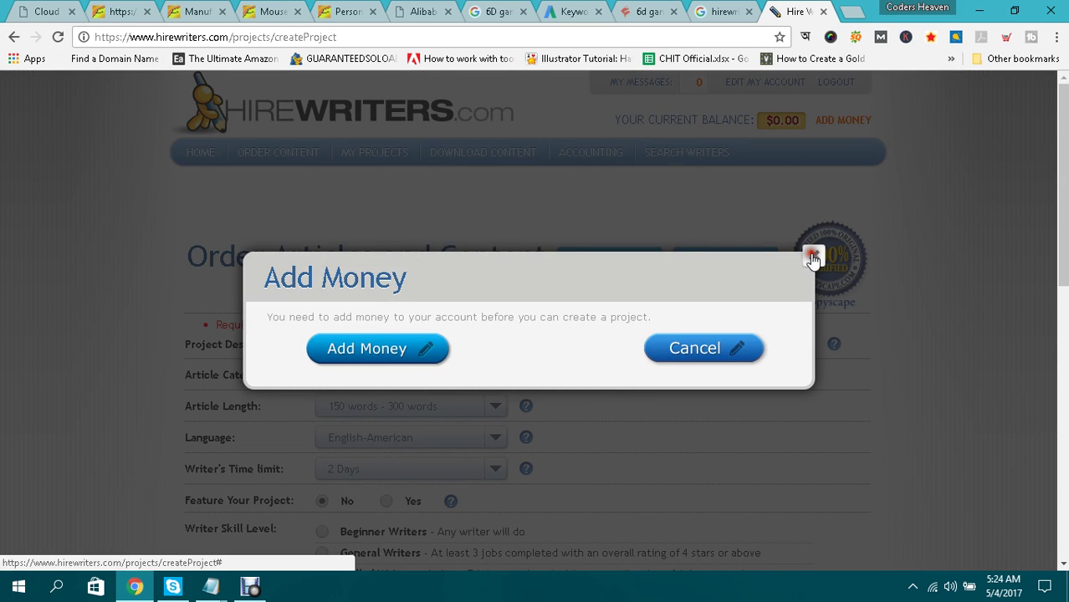
click(812, 258)
click(650, 354)
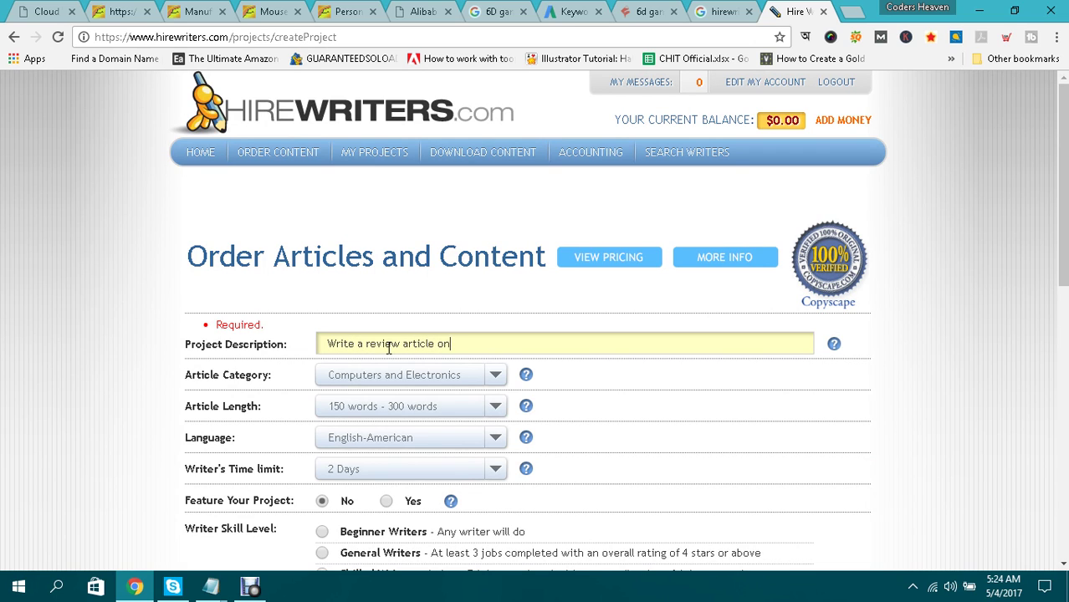
Replace the Alibaba URL in the description with '6d gaming mouse' from KWFinder and submit the order.
text(https://www.alibaba.com/product)
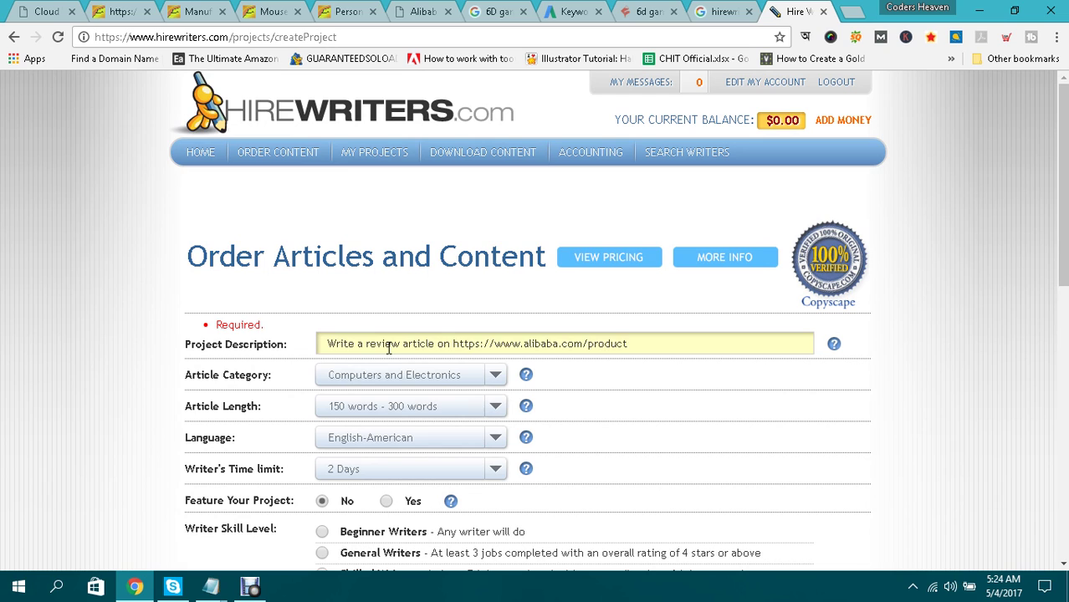
key(BackSpace)
key(BackSpace)
key(BackSpace)
key(BackSpace)
key(BackSpace)
key(BackSpace)
key(BackSpace)
key(BackSpace)
key(BackSpace)
key(BackSpace)
key(BackSpace)
key(BackSpace)
key(BackSpace)
key(BackSpace)
key(BackSpace)
key(BackSpace)
key(BackSpace)
key(BackSpace)
key(BackSpace)
key(BackSpace)
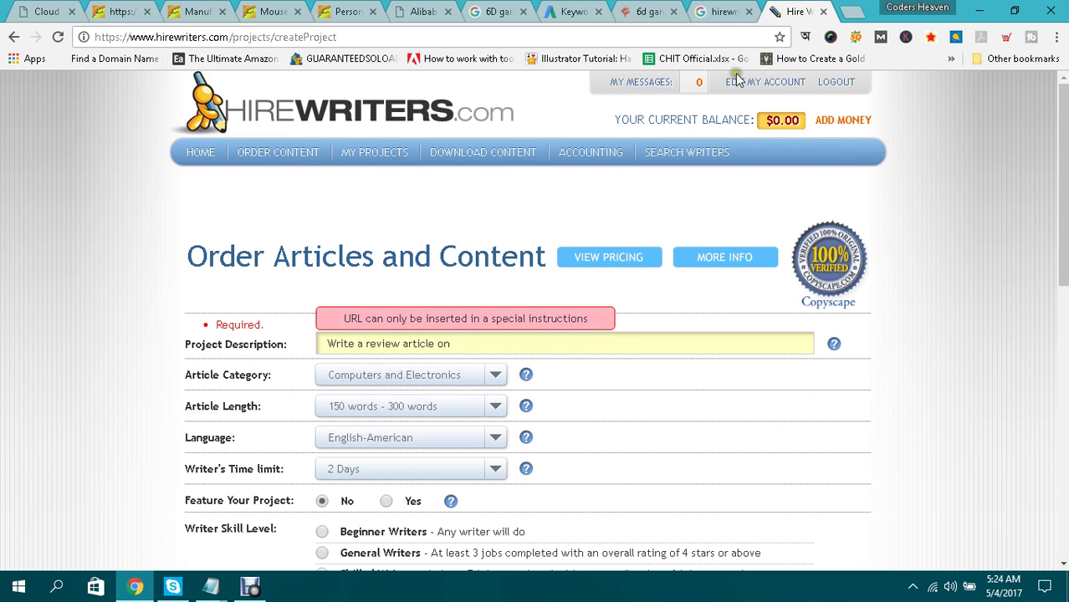
click(648, 11)
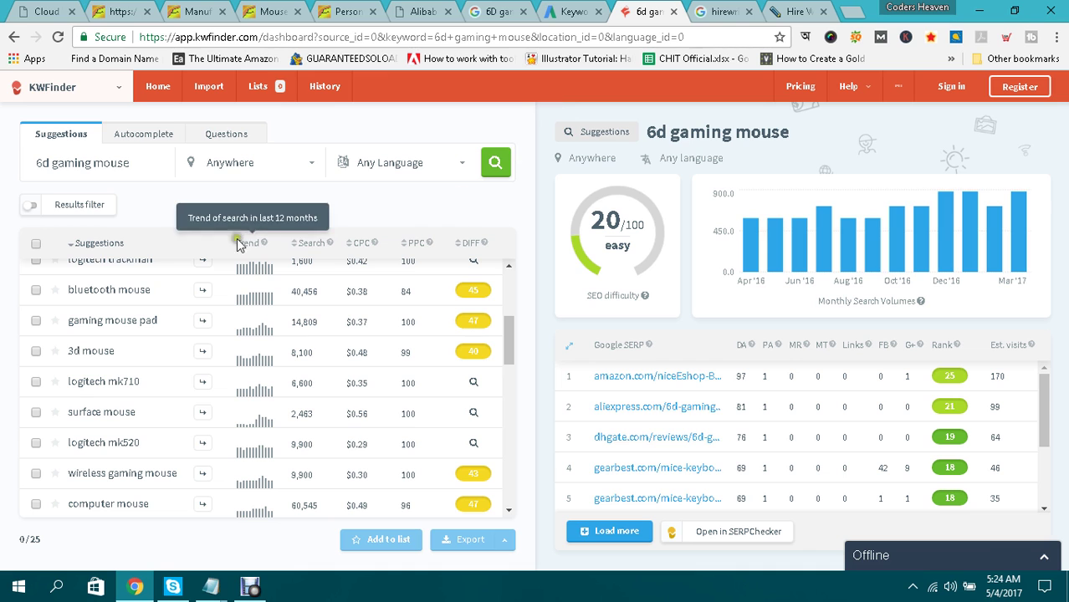
drag(39, 167, 149, 171)
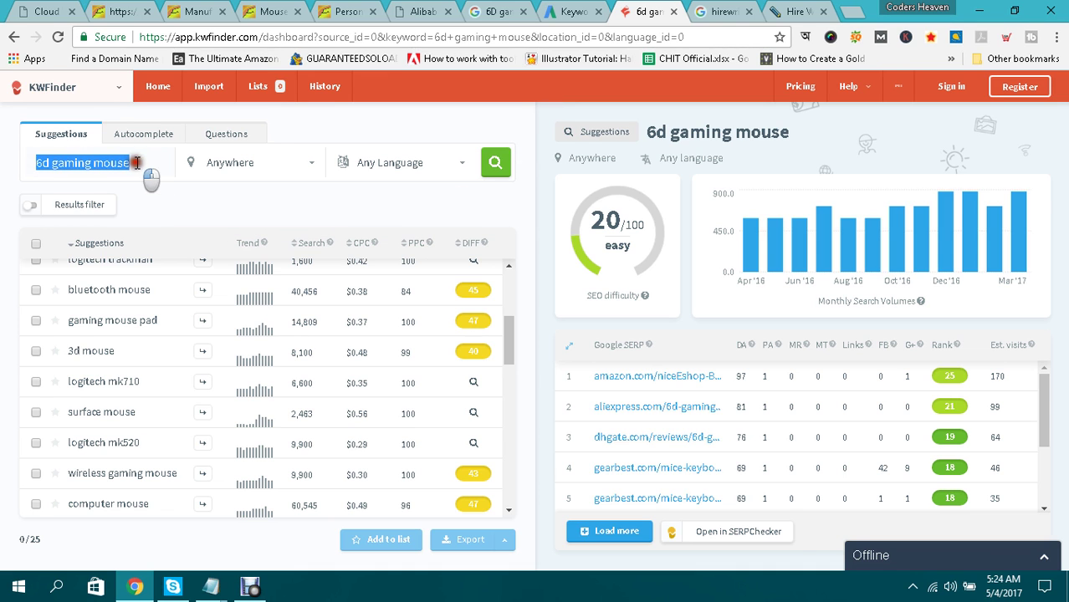
click(795, 11)
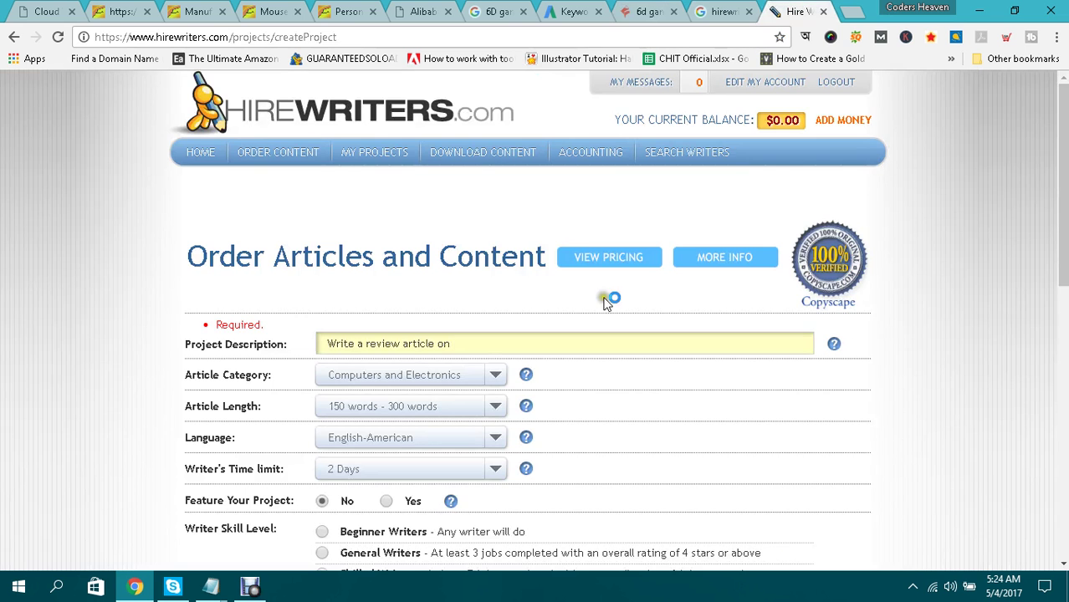
scroll(948, 298, down, 6)
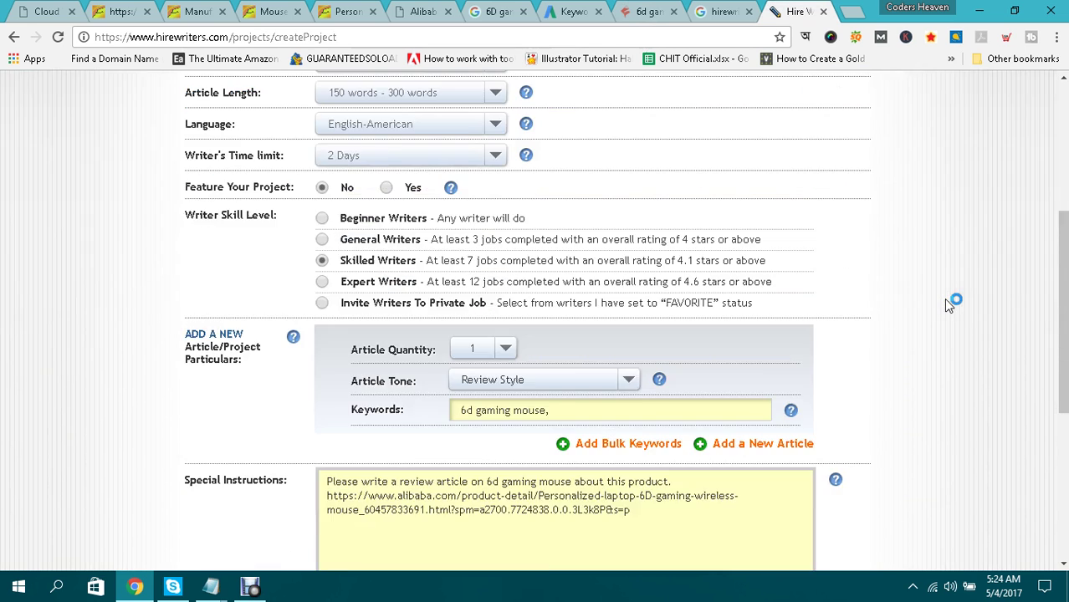
click(727, 461)
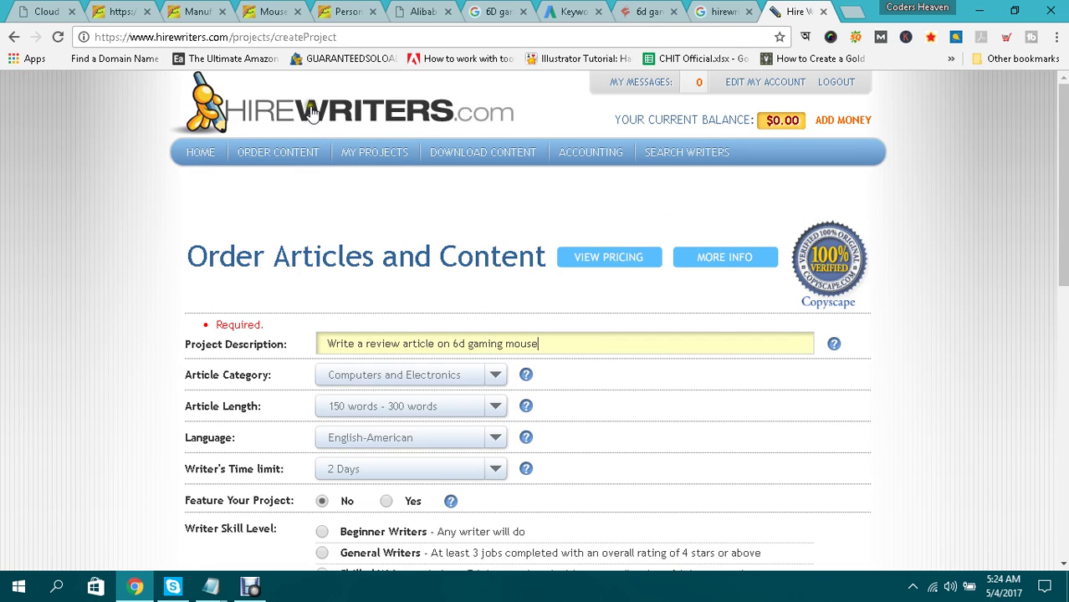
Bring the Cloud Winner blog tab forward and place the cursor after its address.
click(53, 6)
click(291, 38)
click(292, 40)
Load the cloudwins.me/wp-admin login page.
text(/w-)
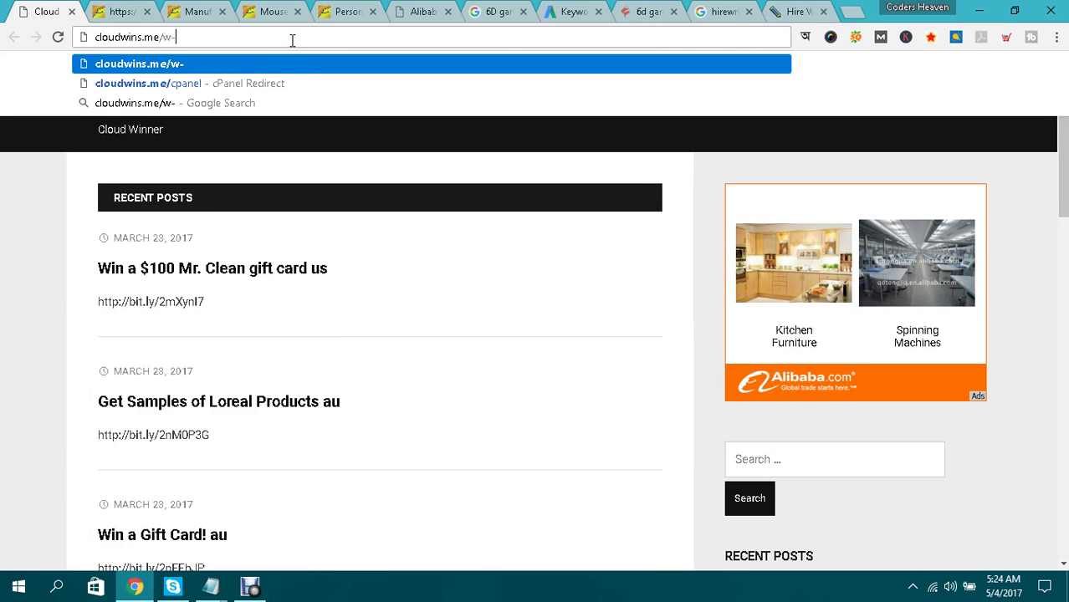
key(BackSpace)
text(p-)
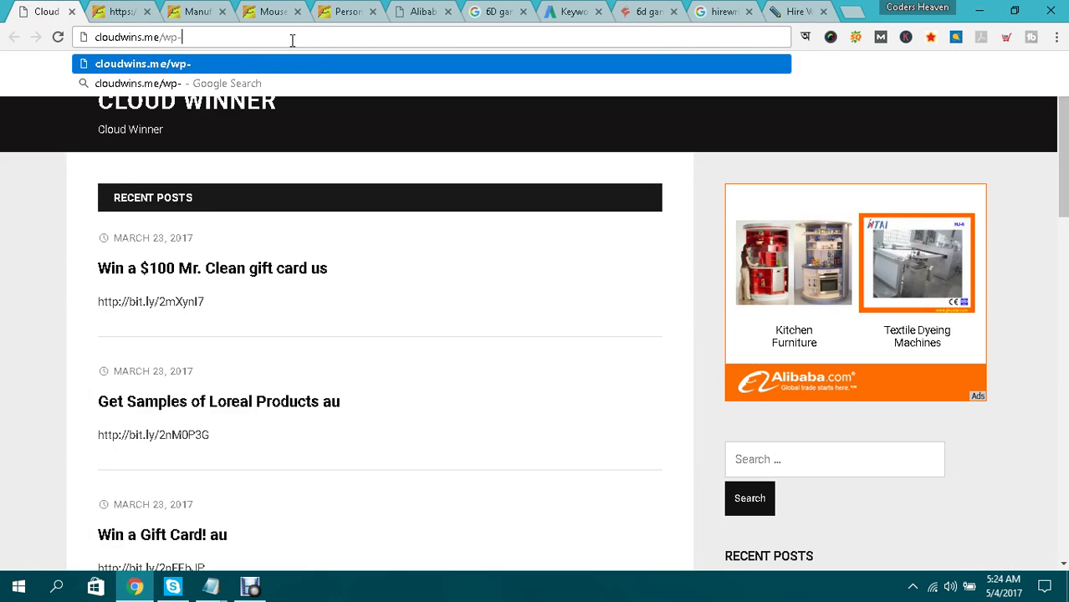
text(admin)
key(Return)
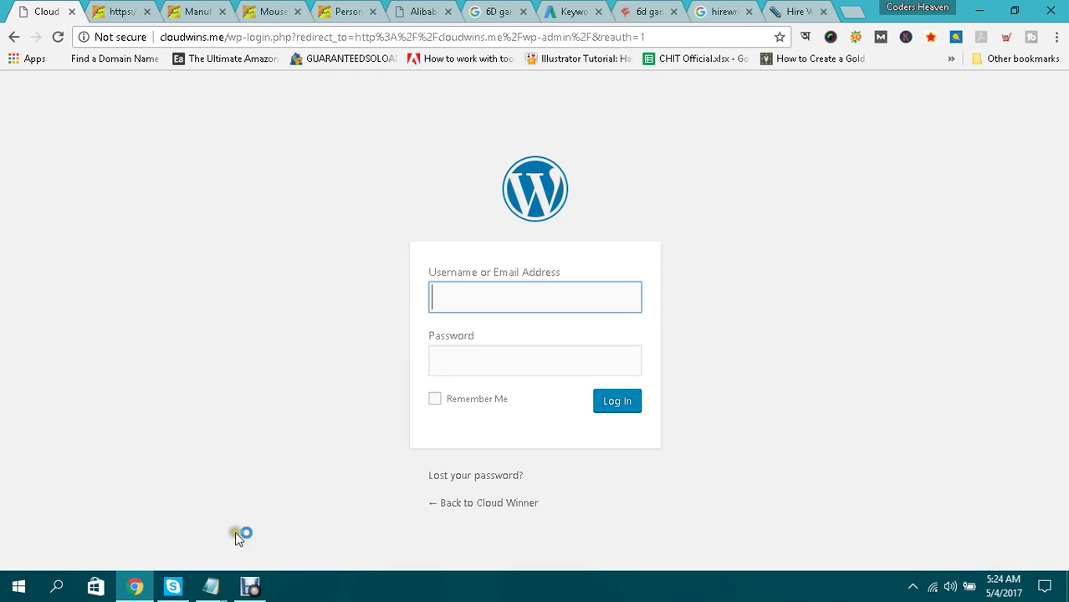
Copy the saved password from the Notepad note into the login form's password field.
click(173, 556)
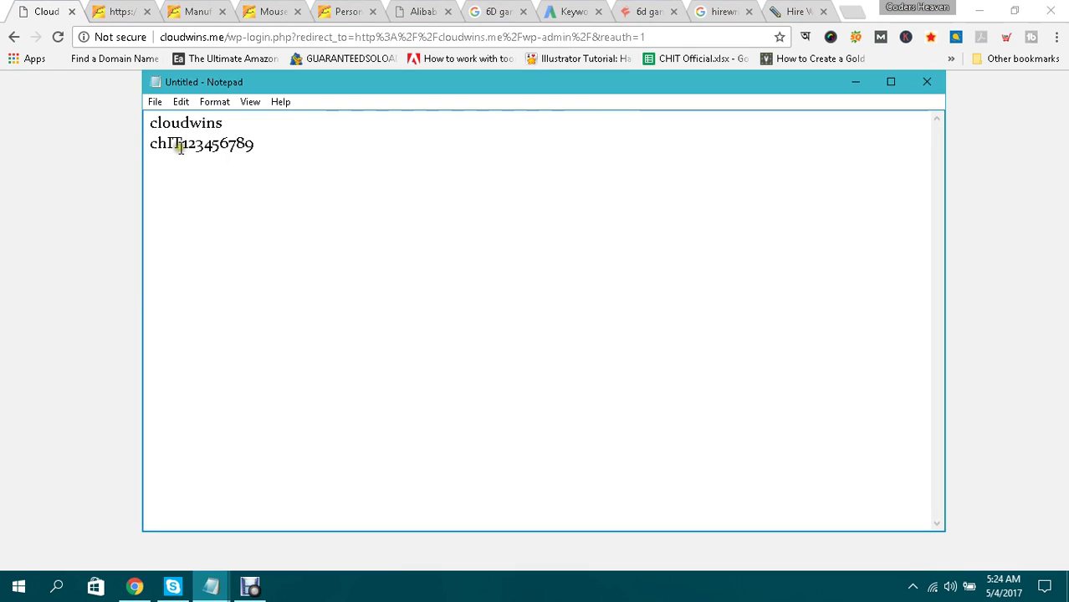
double_click(179, 147)
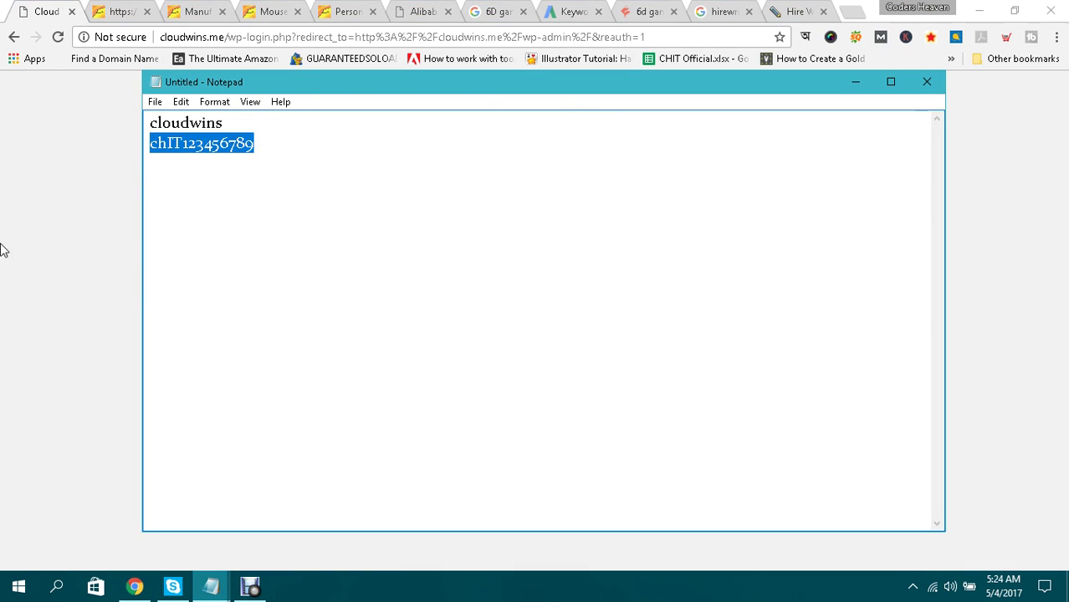
key(ctrl+c)
click(2, 249)
click(480, 362)
key(ctrl+v)
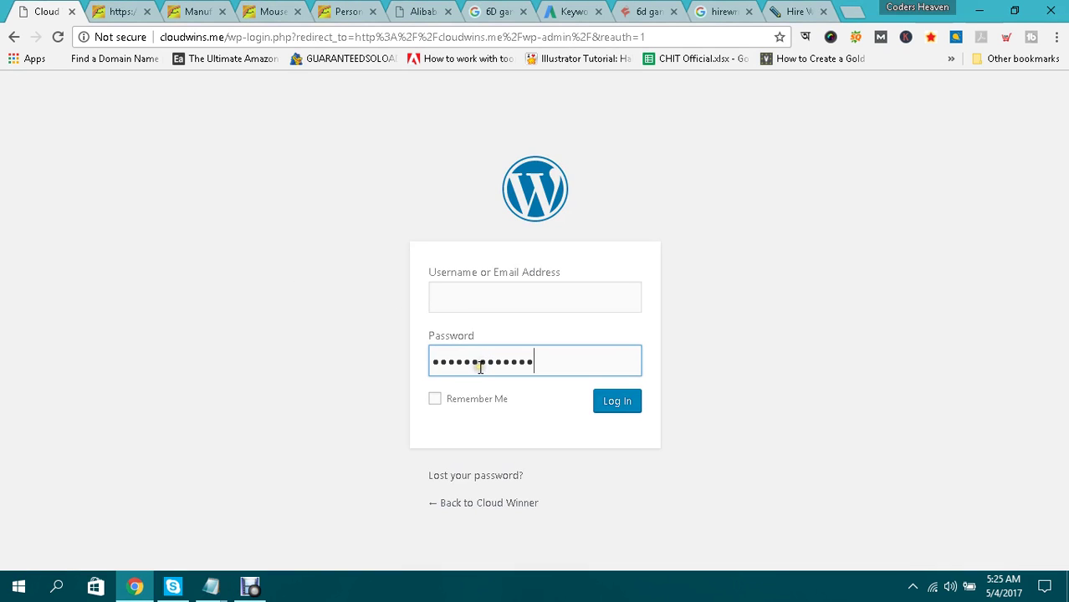
Copy the saved username from the note into the username field and submit the login.
mouse_move(211, 577)
click(165, 523)
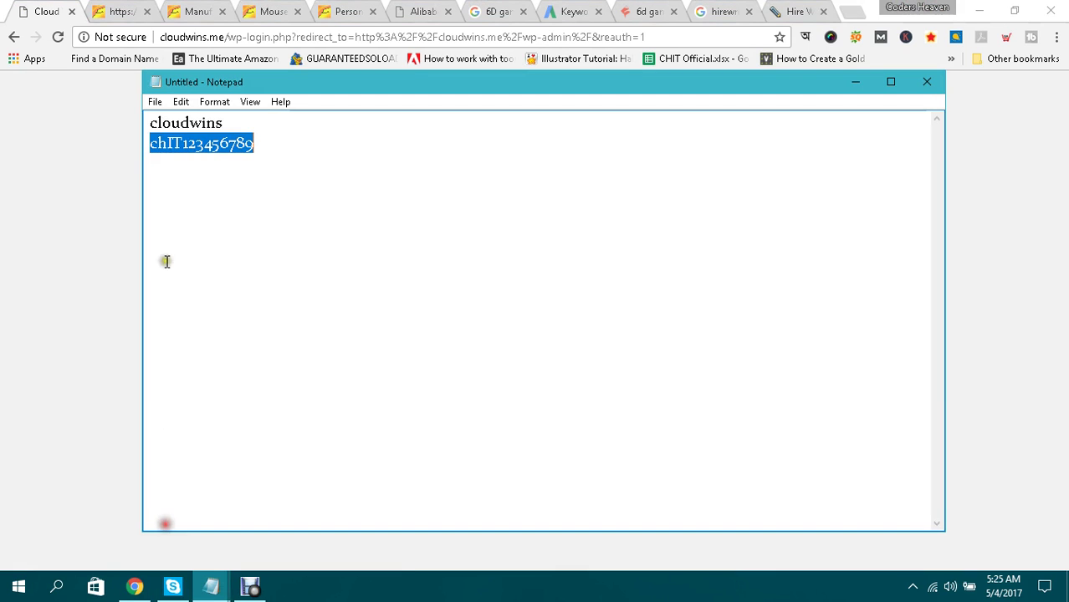
double_click(179, 126)
click(180, 124)
drag(151, 127, 225, 128)
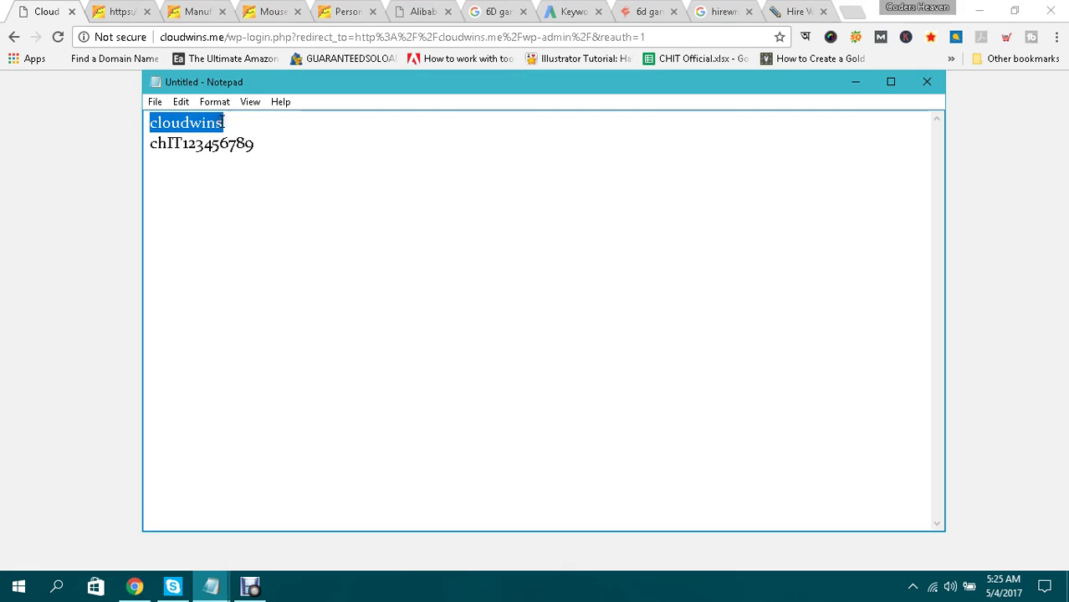
key(alt+Tab)
click(515, 290)
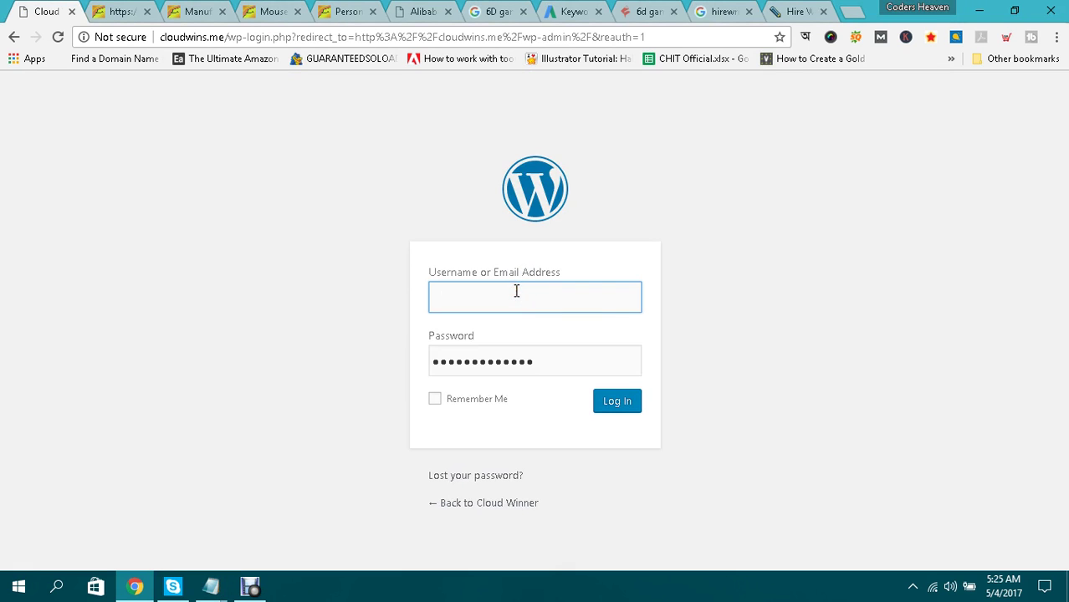
key(ctrl+v)
click(625, 403)
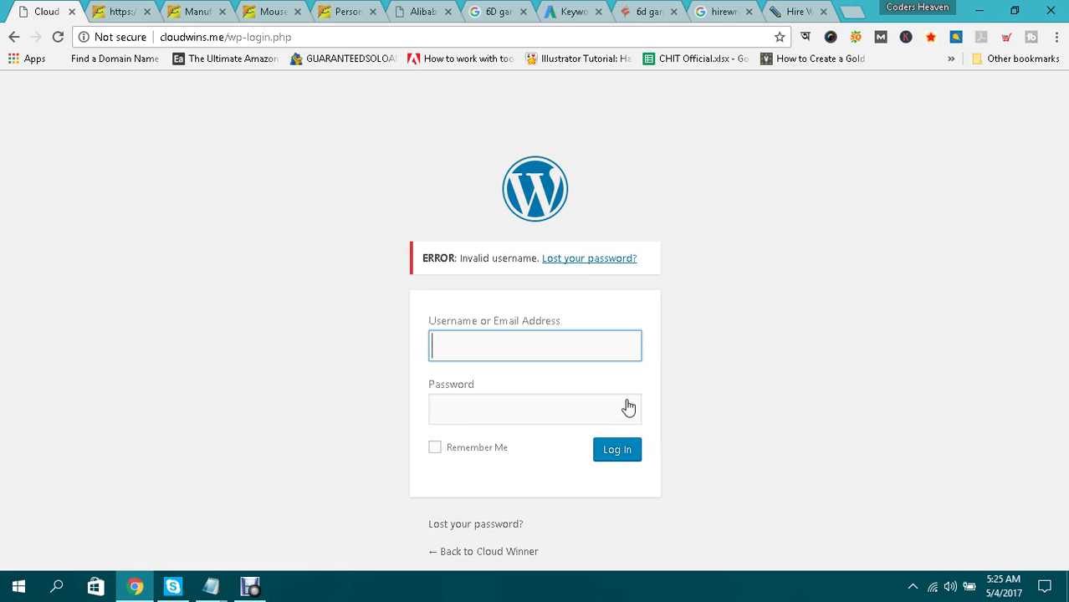
Re-paste the saved password, pick the autofill username, and submit the login again.
click(554, 341)
mouse_move(211, 587)
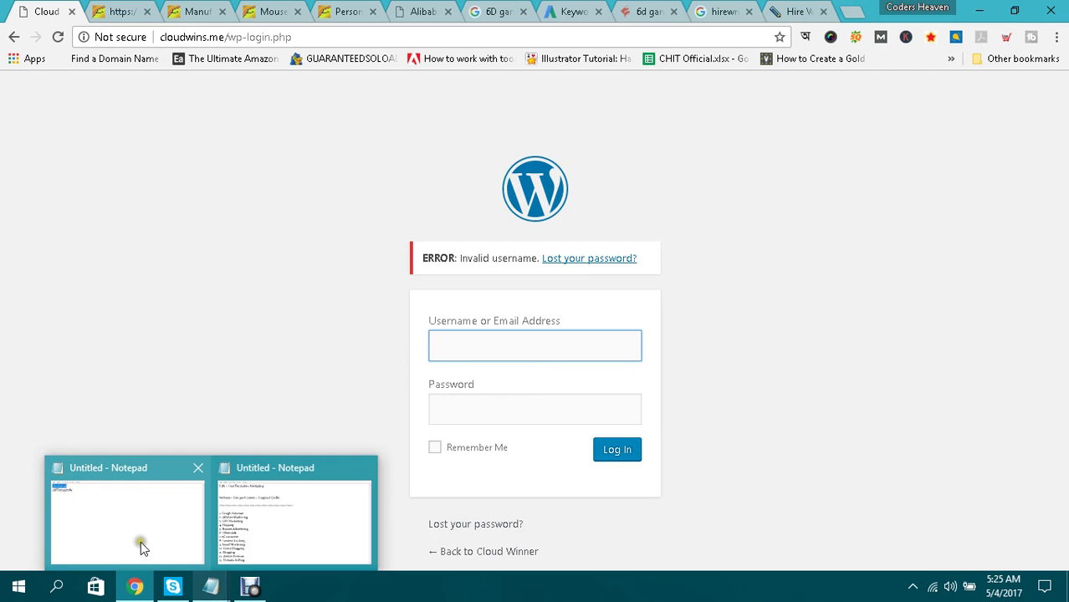
click(139, 539)
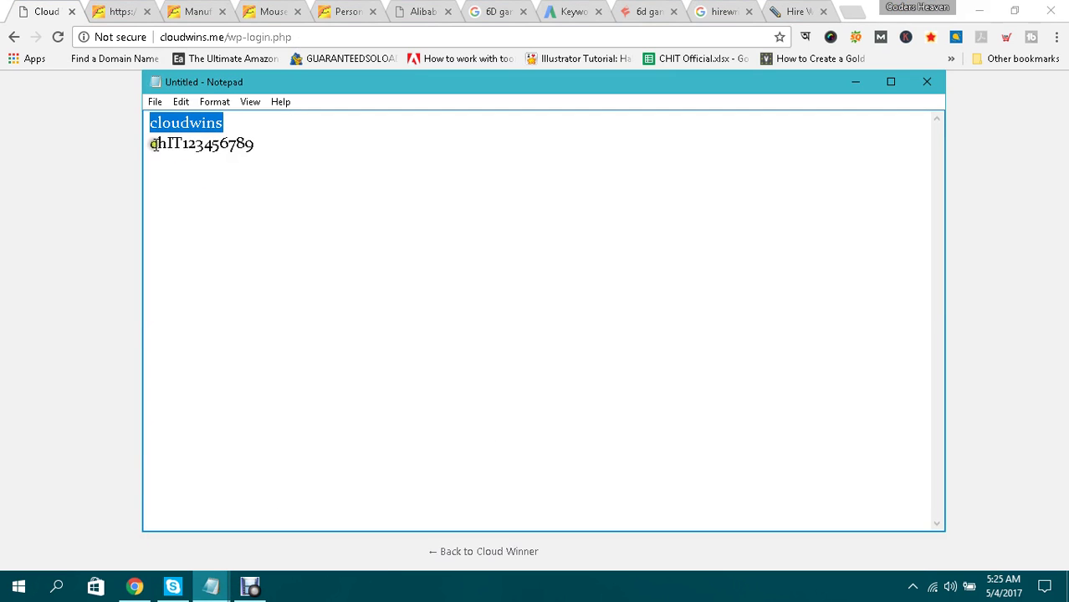
drag(153, 144, 257, 144)
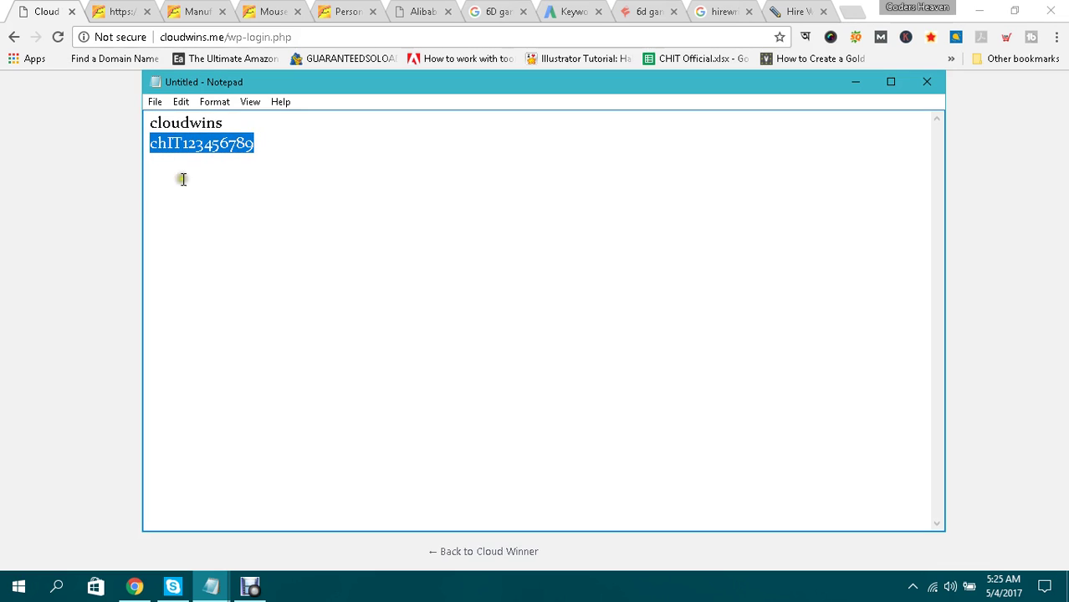
click(63, 213)
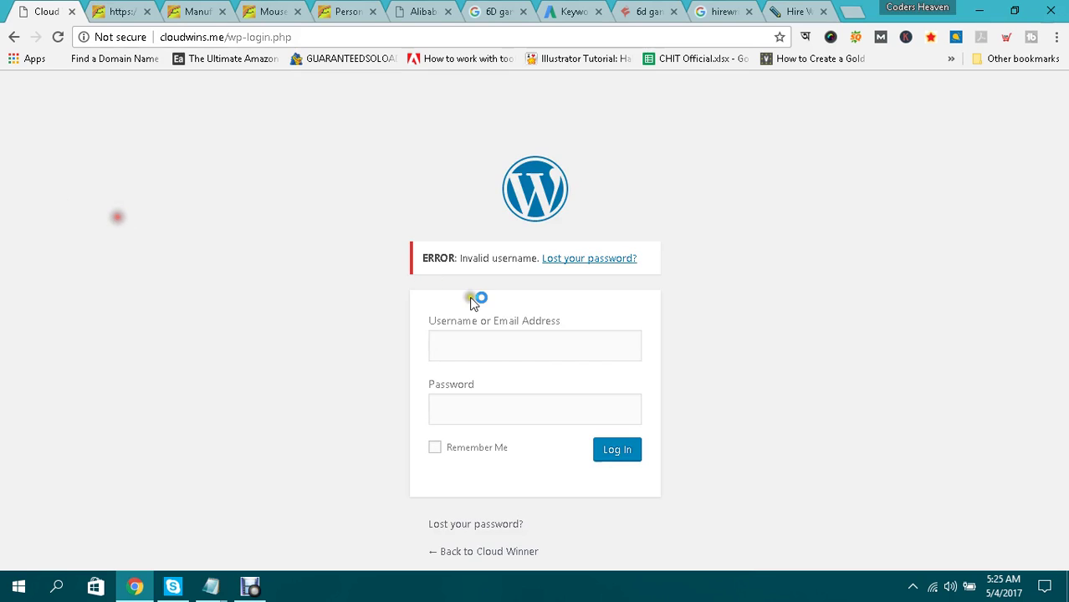
click(477, 402)
key(ctrl+v)
click(477, 348)
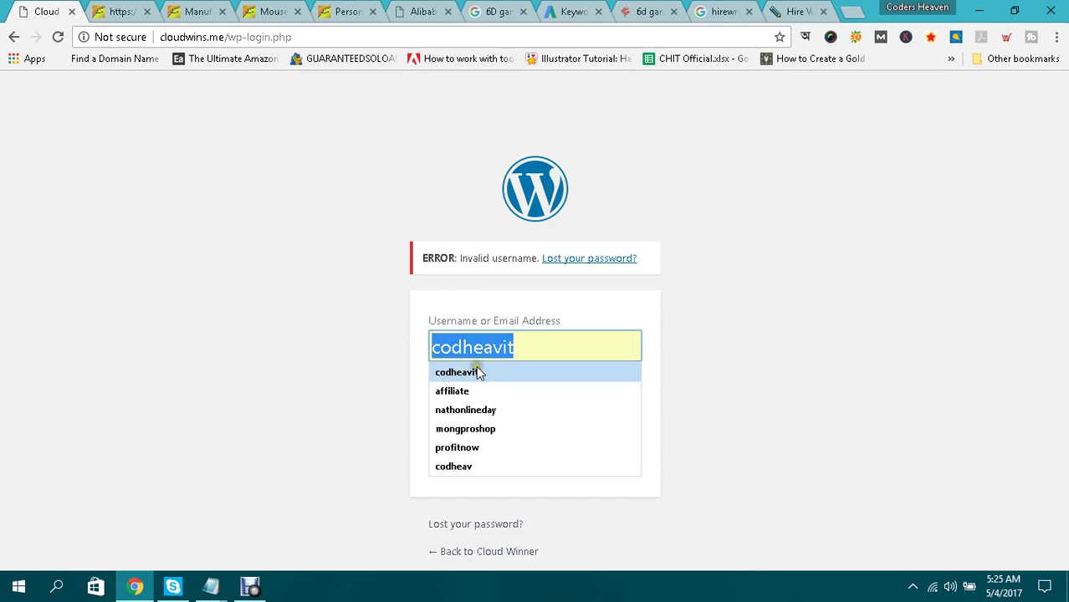
click(476, 371)
click(627, 458)
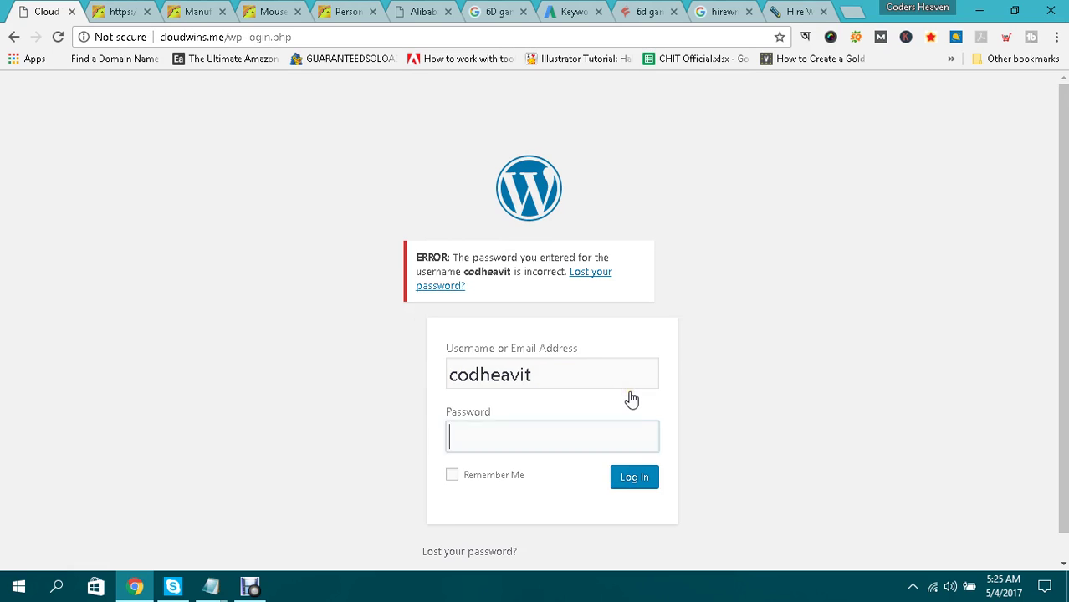
click(261, 590)
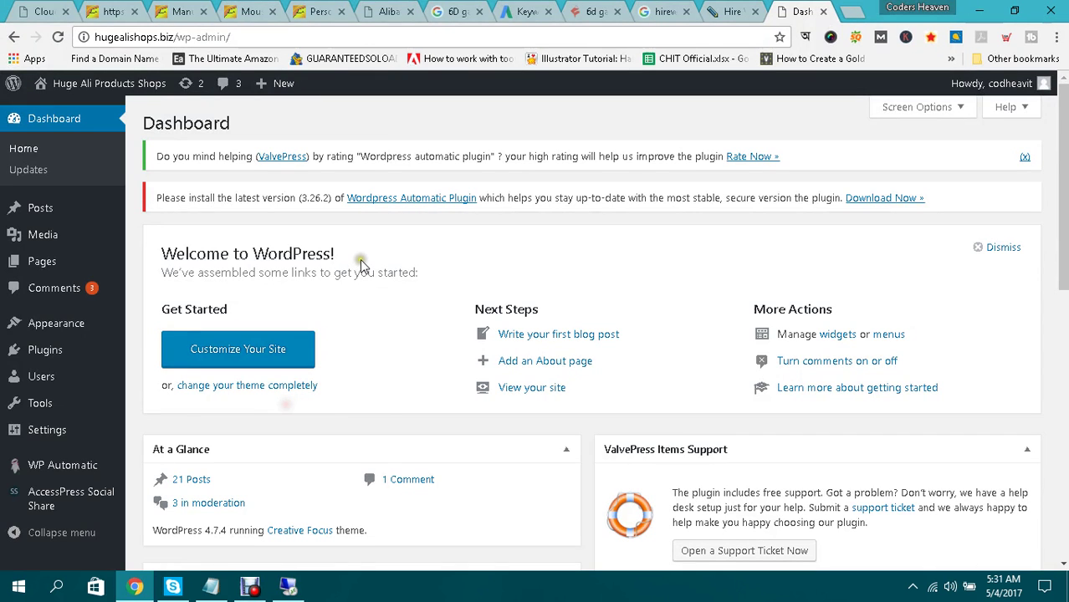
scroll(778, 230, down, 6)
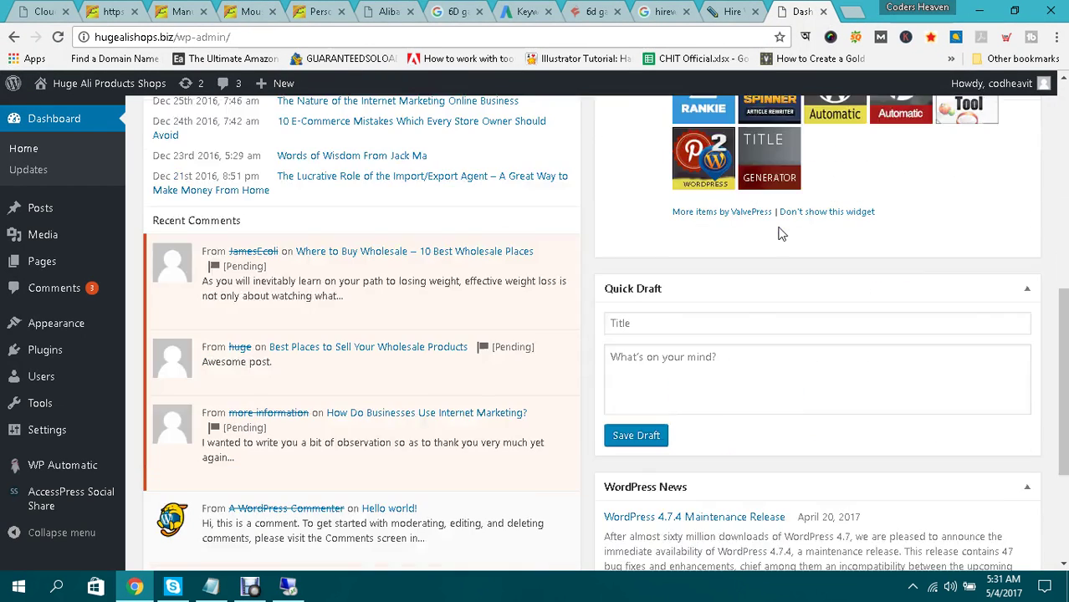
scroll(778, 234, up, 6)
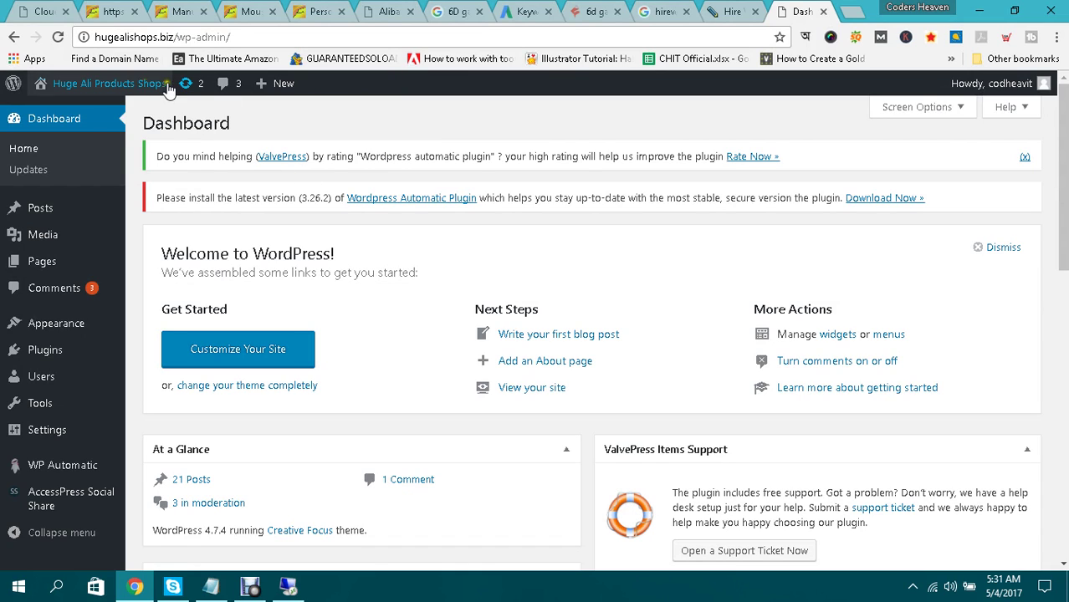
middle_click(59, 110)
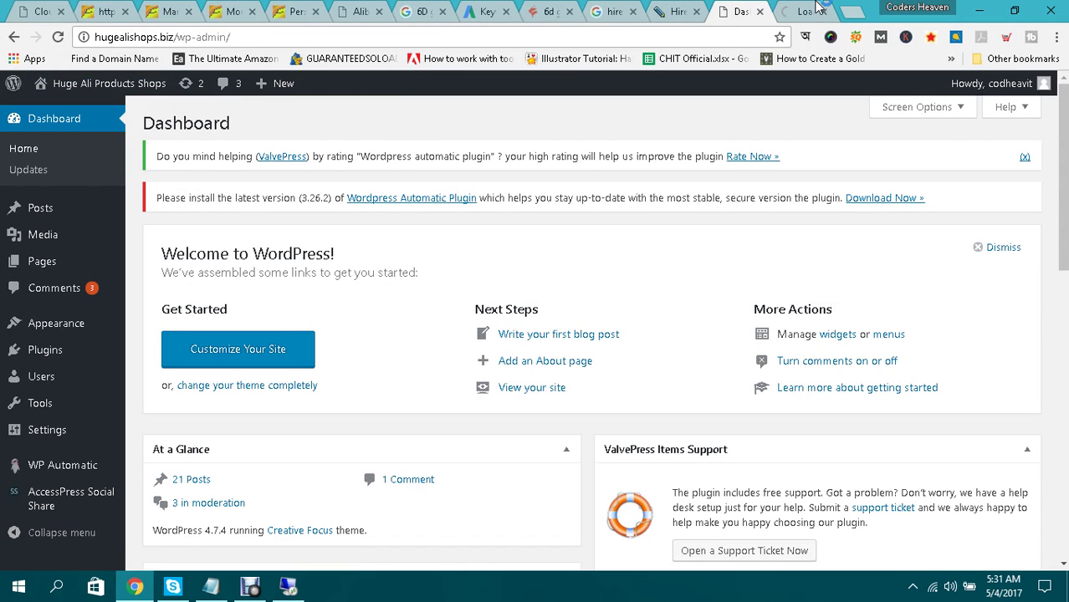
click(805, 8)
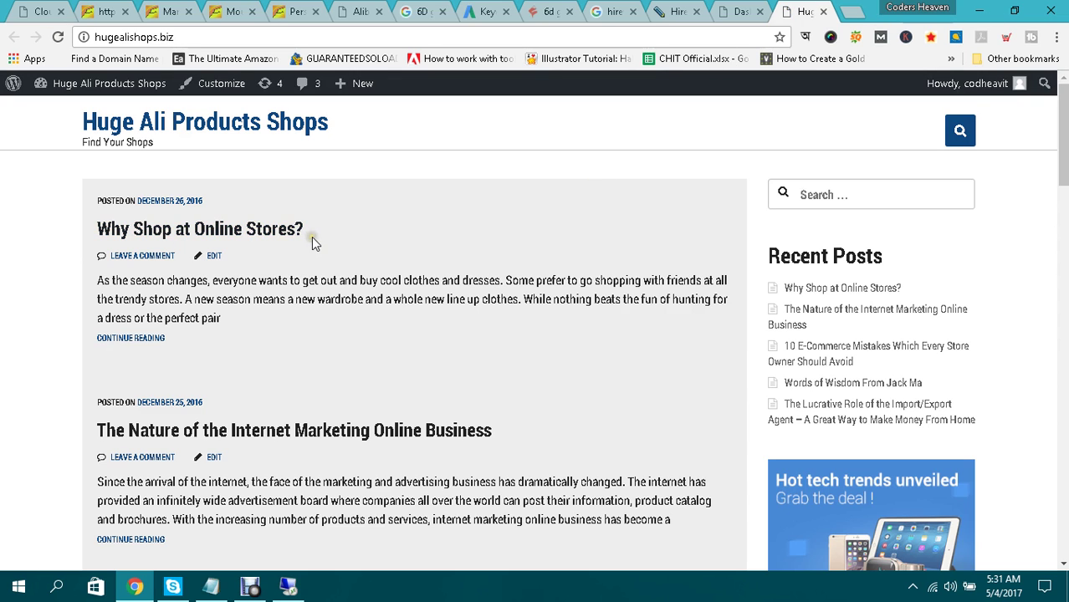
scroll(568, 270, down, 6)
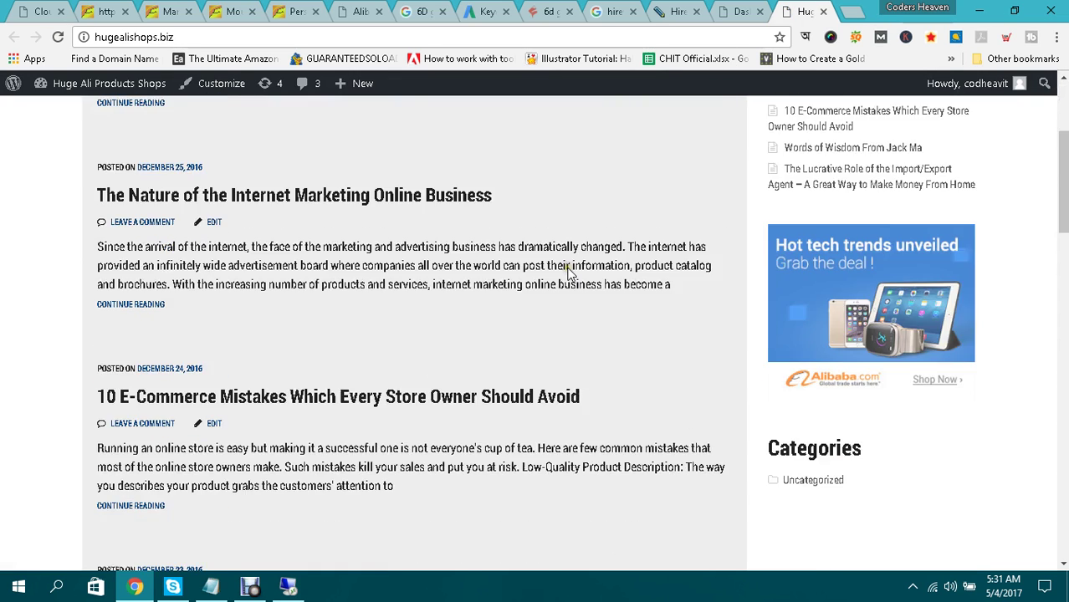
scroll(568, 272, up, 6)
click(747, 9)
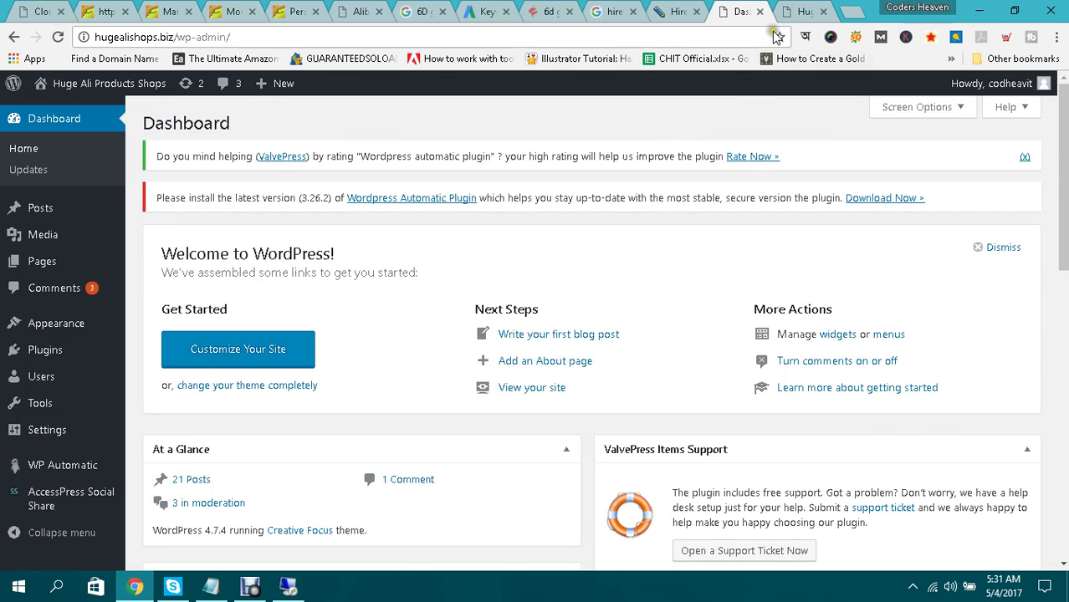
click(790, 8)
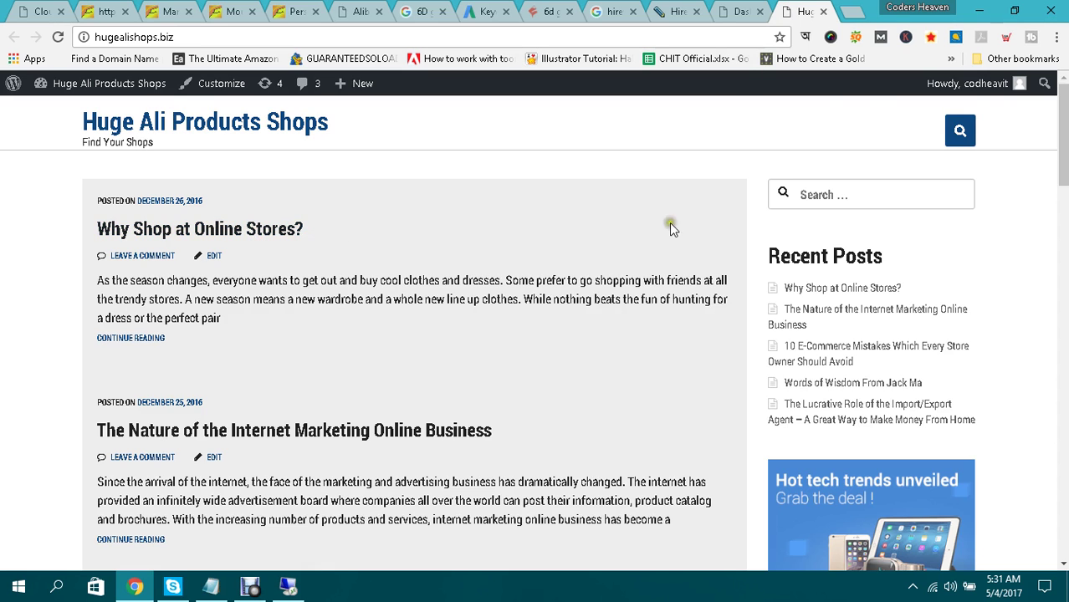
scroll(700, 214, down, 3)
scroll(700, 214, down, 3)
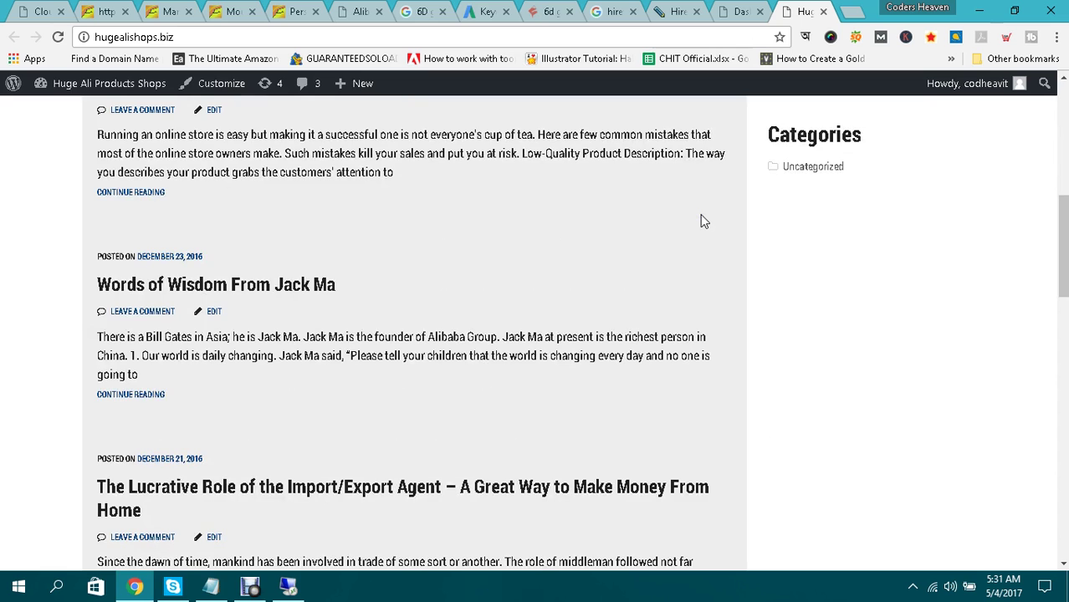
scroll(700, 214, up, 5)
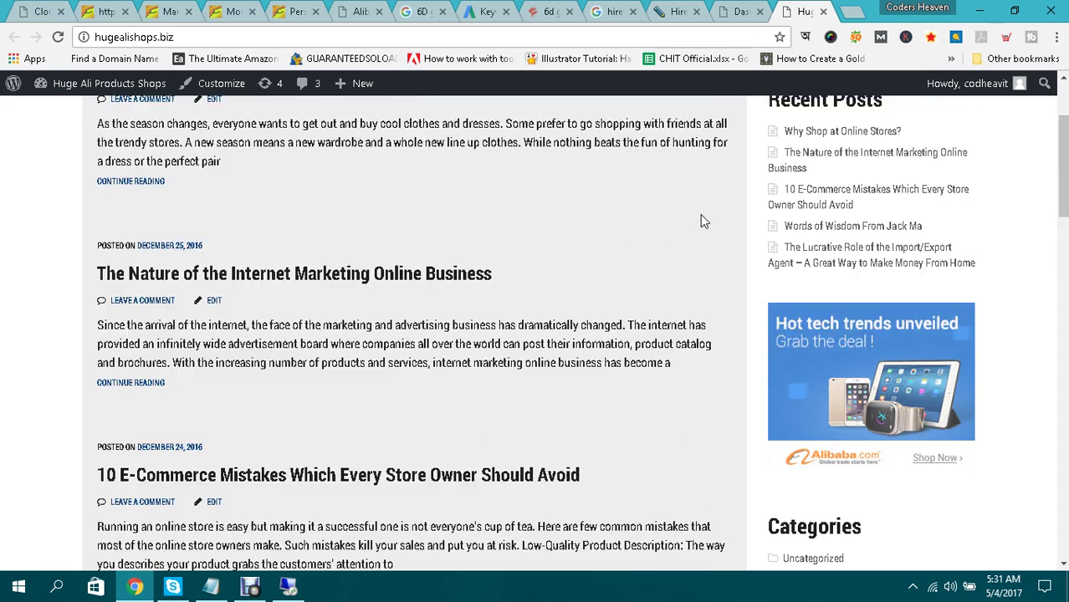
scroll(700, 214, up, 2)
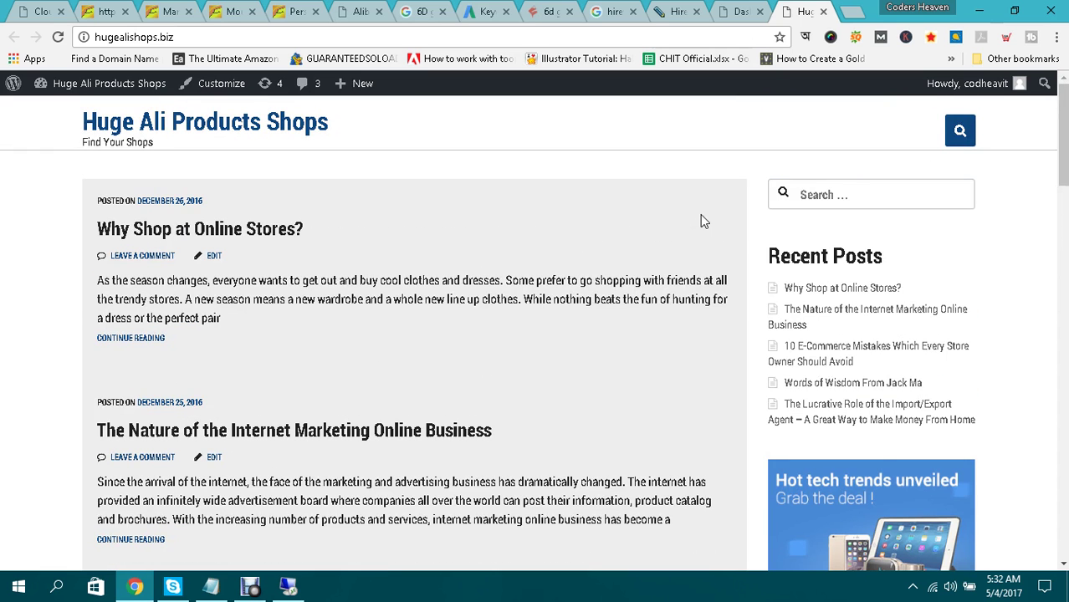
click(750, 9)
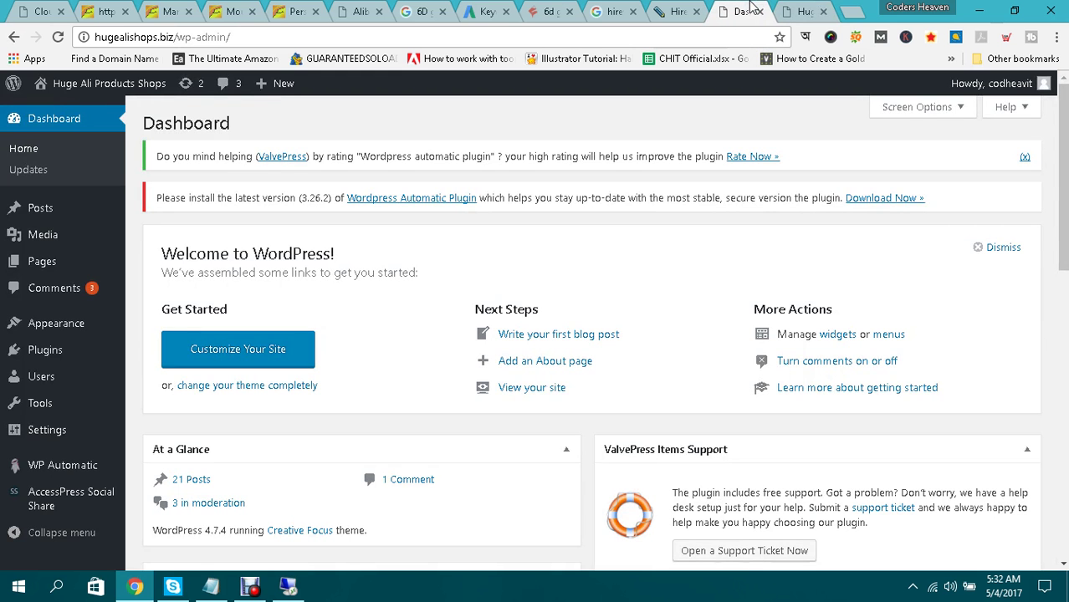
click(801, 12)
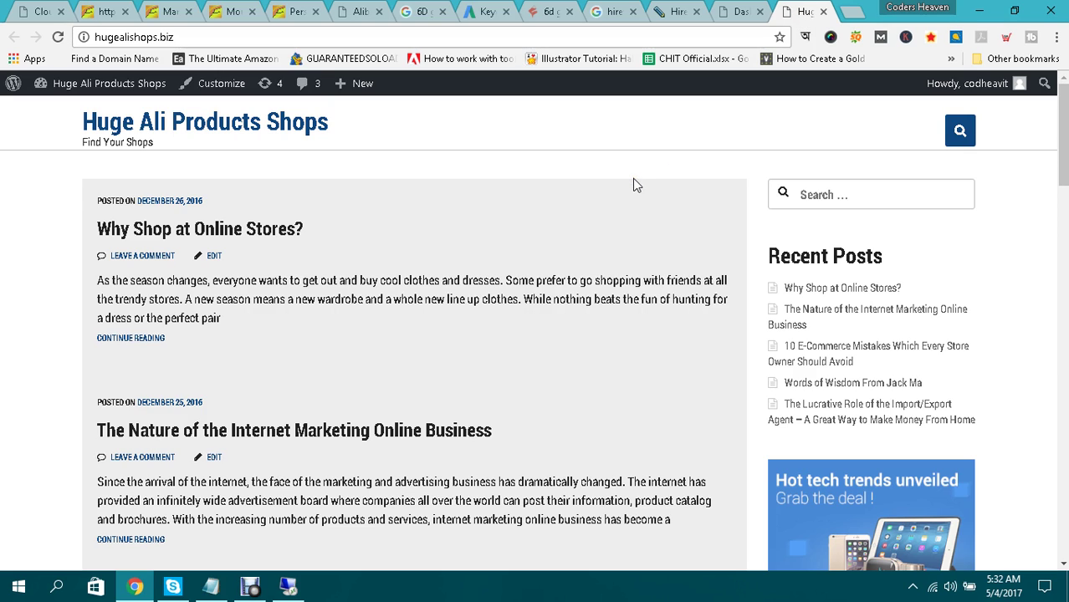
click(661, 9)
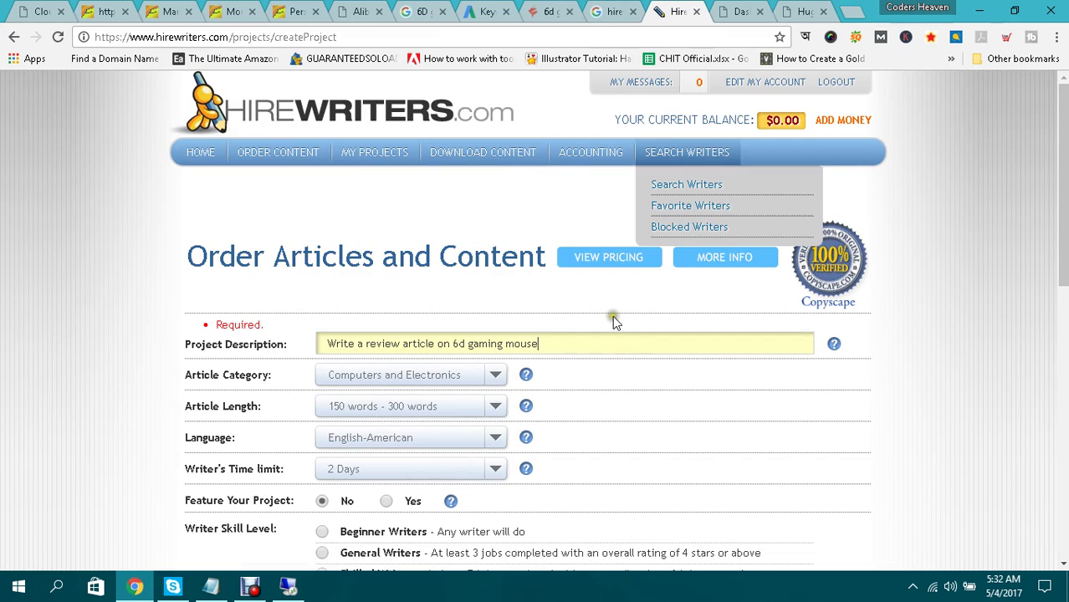
click(740, 8)
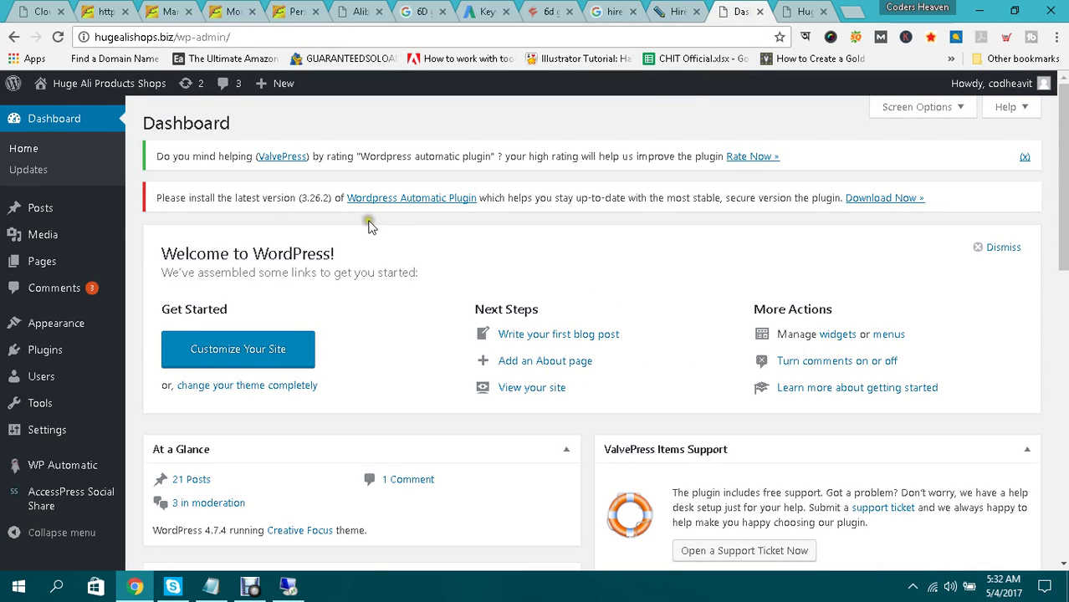
Start a new blank post, then look over the HireWriters article order form tab.
click(47, 215)
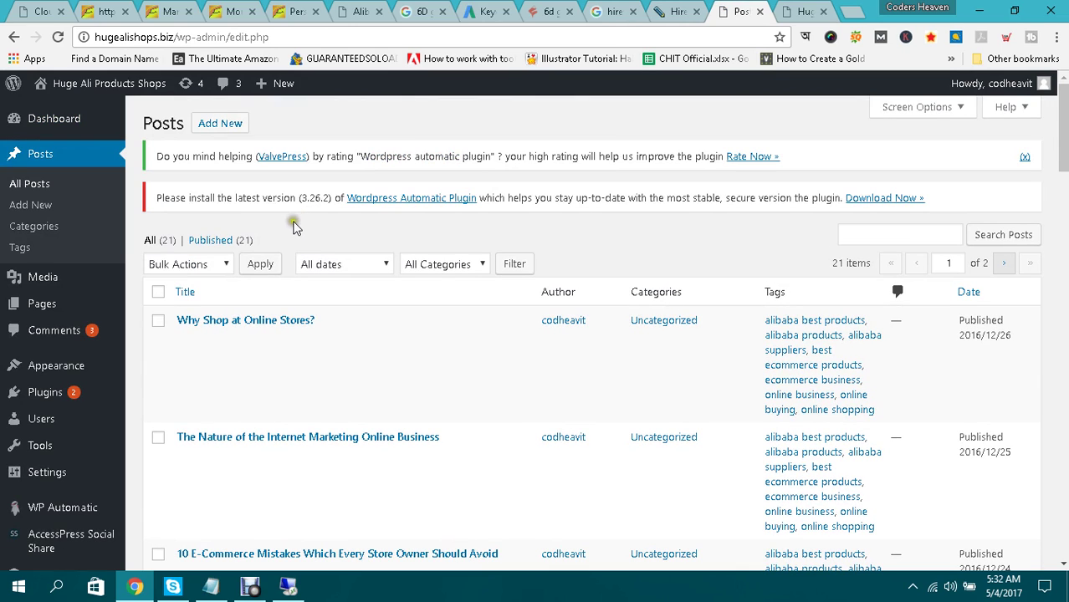
click(223, 125)
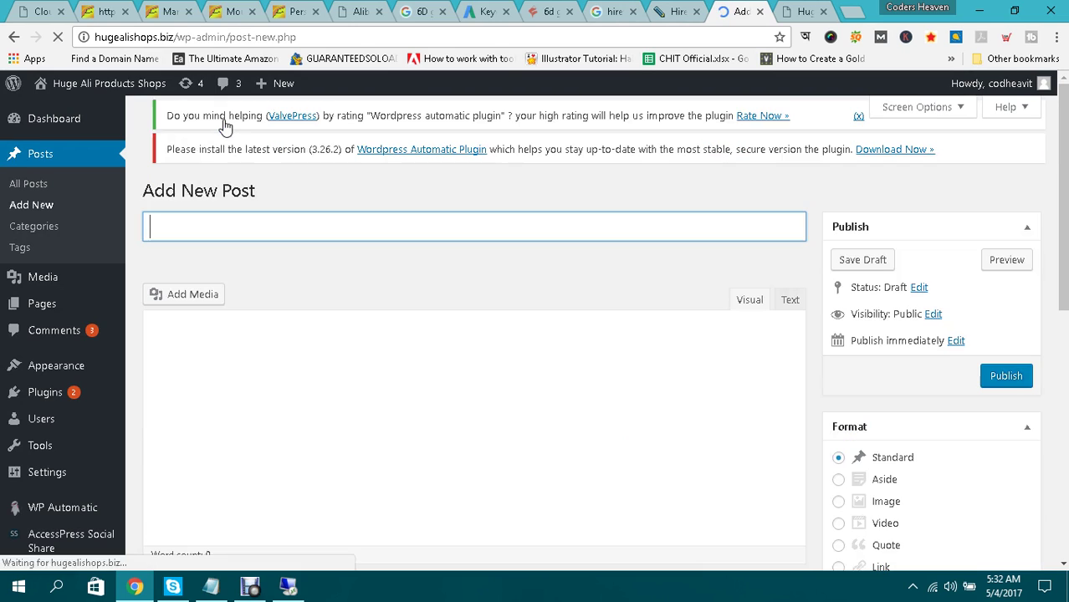
click(650, 8)
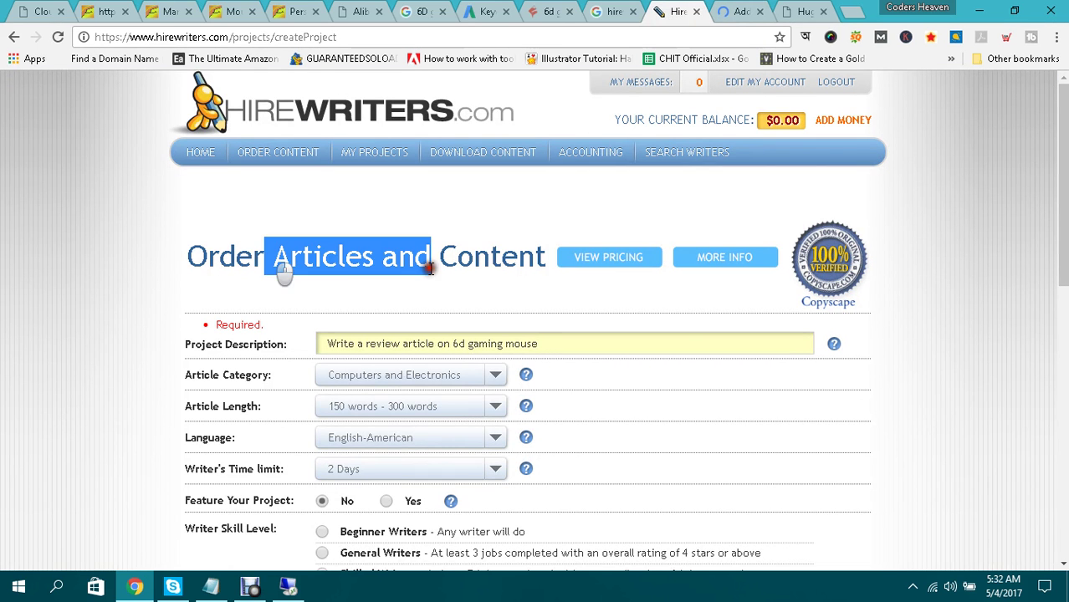
scroll(746, 269, down, 6)
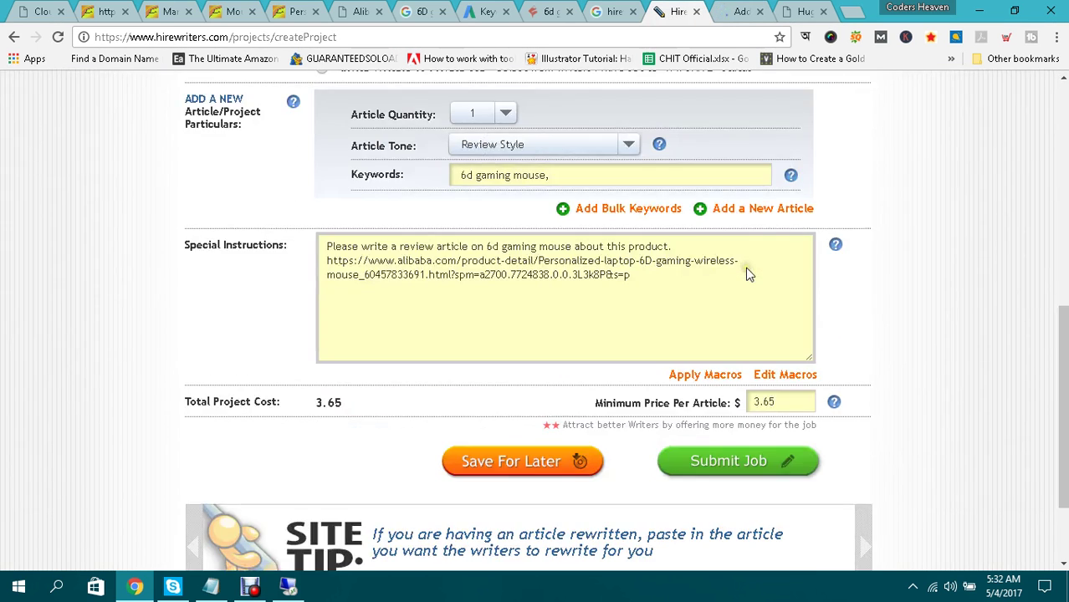
scroll(746, 270, down, 2)
scroll(745, 270, up, 8)
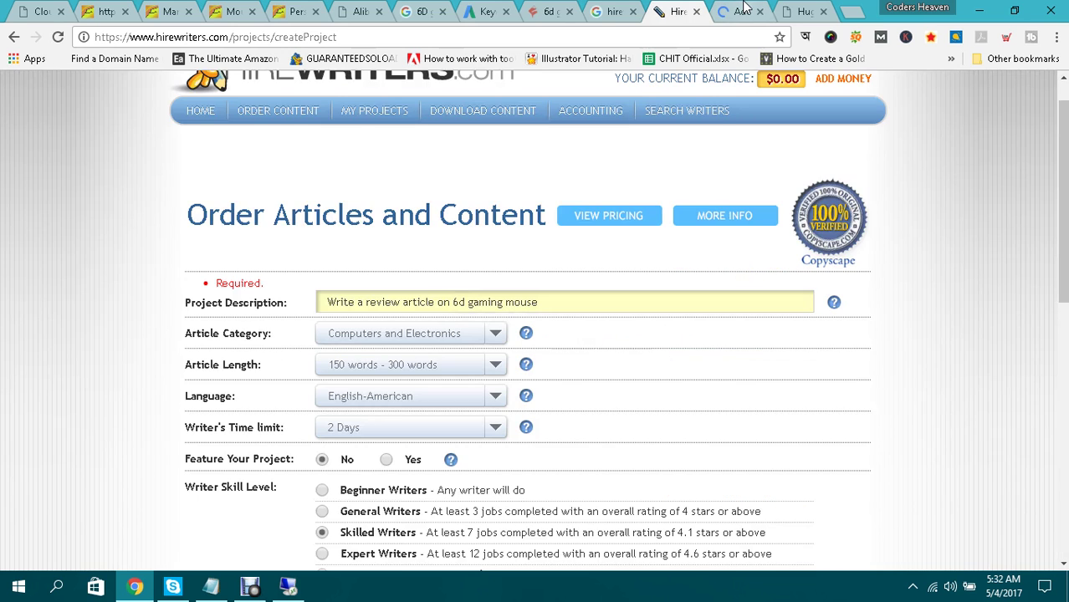
Return to WordPress and go to the All Posts list.
click(741, 11)
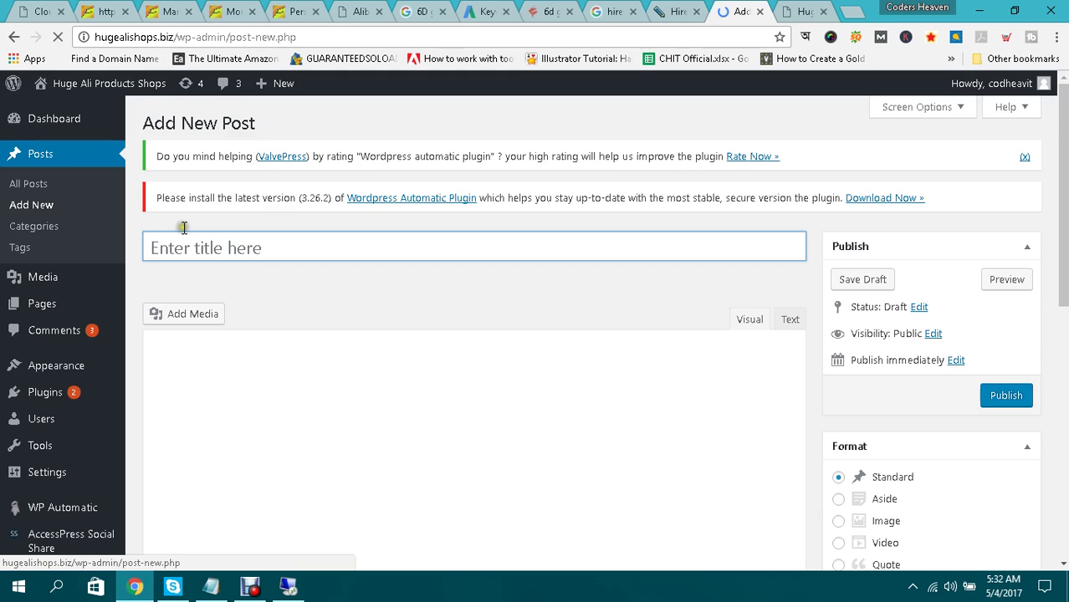
scroll(345, 245, down, 3)
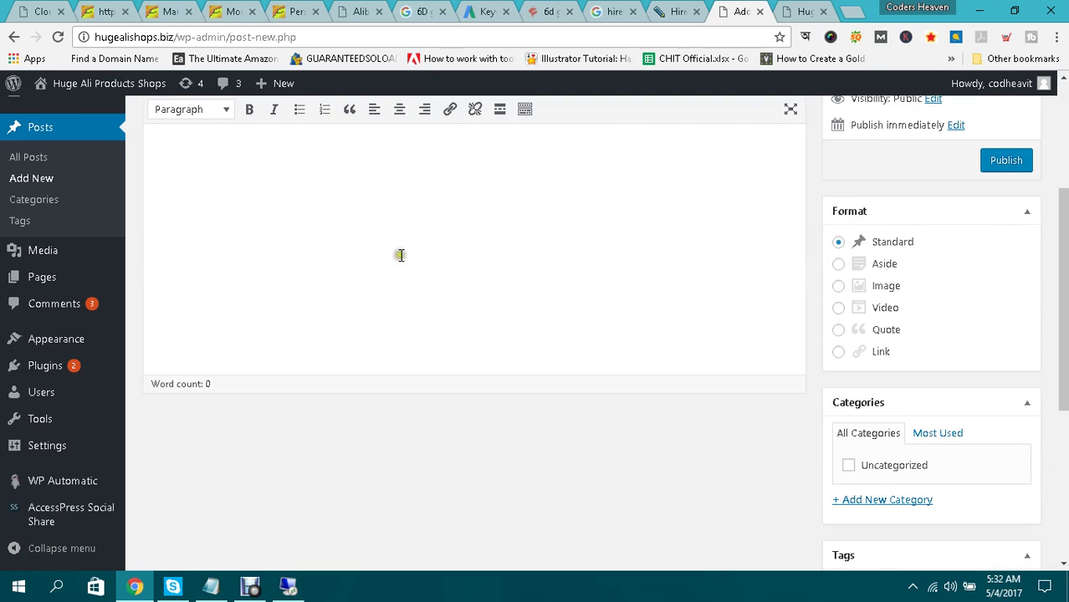
scroll(346, 215, up, 2)
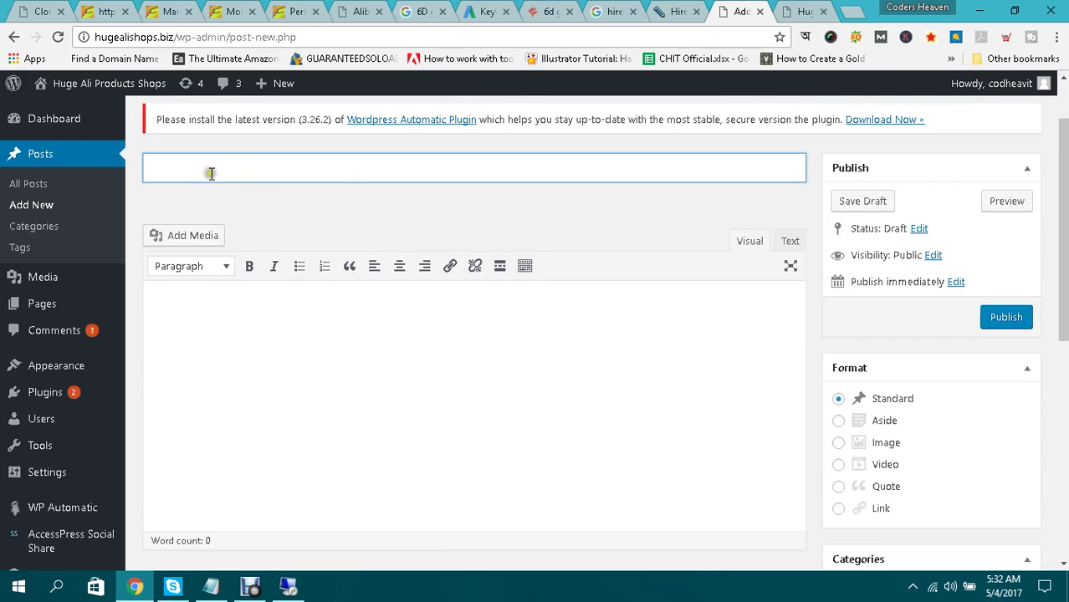
click(35, 184)
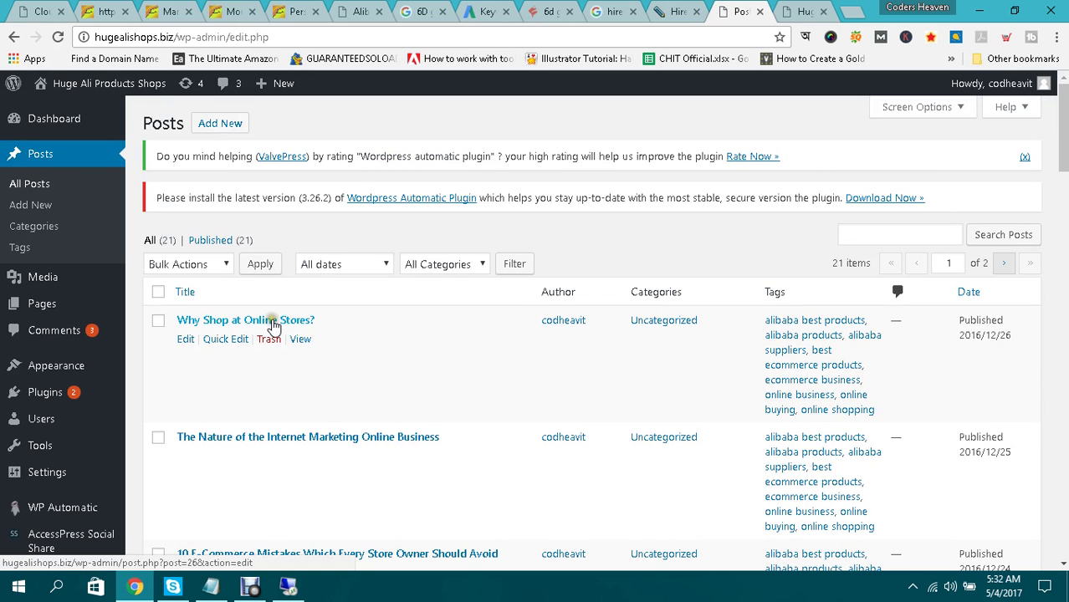
Open 'Why Shop at Online Stores?' in the editor and scroll through its text.
click(273, 323)
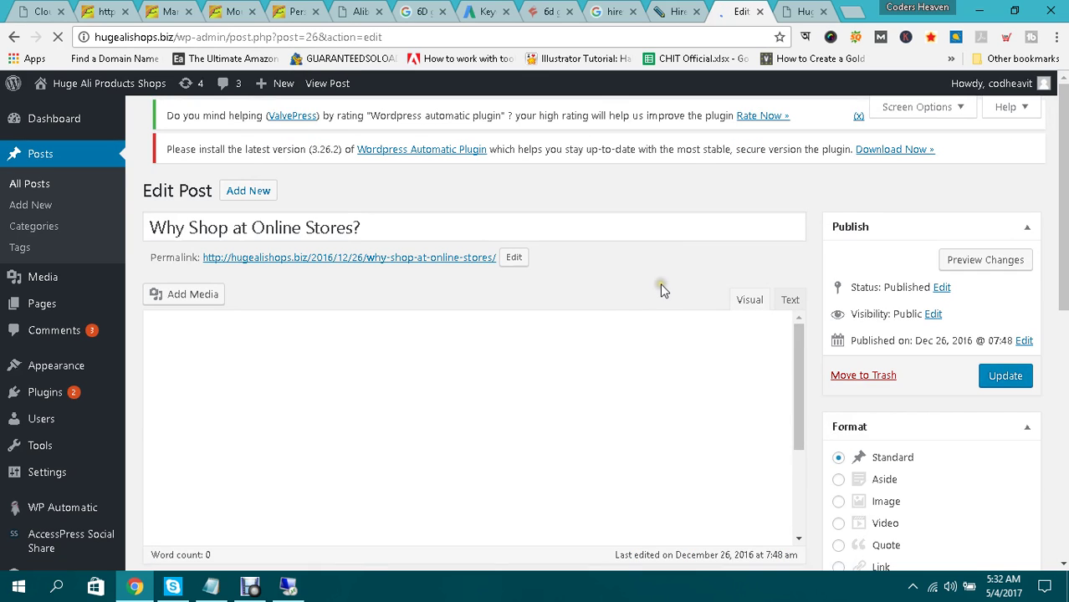
click(648, 295)
click(627, 283)
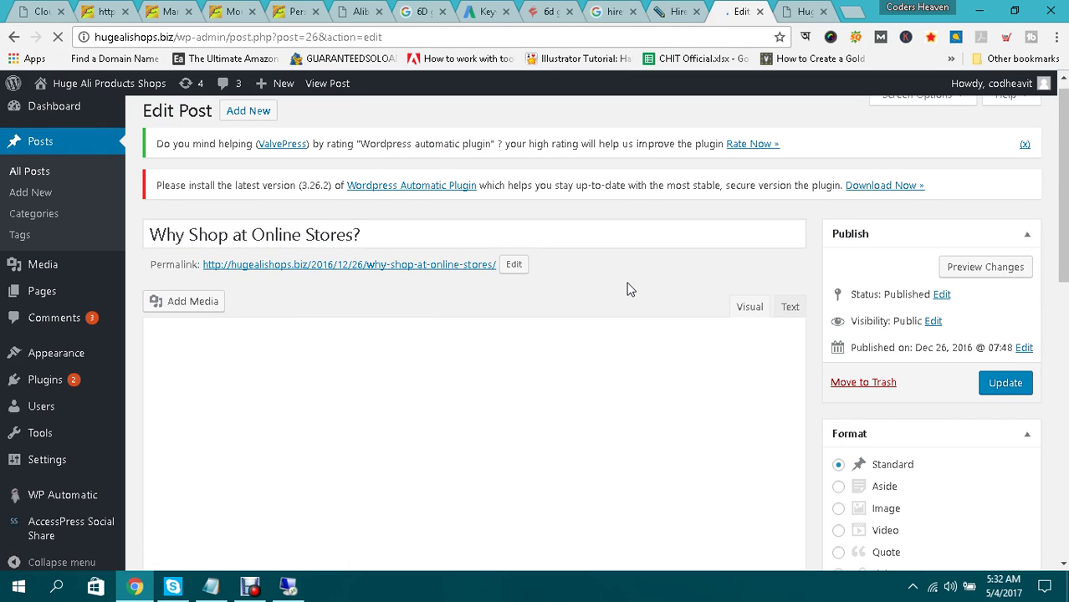
drag(1064, 174, 1063, 183)
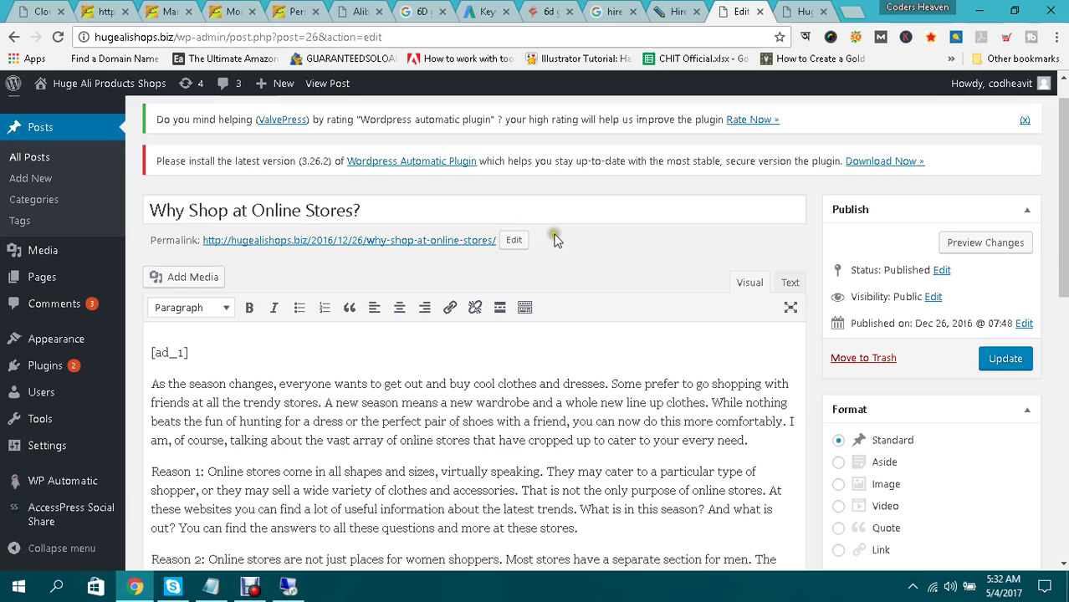
scroll(479, 289, down, 2)
scroll(592, 330, down, 5)
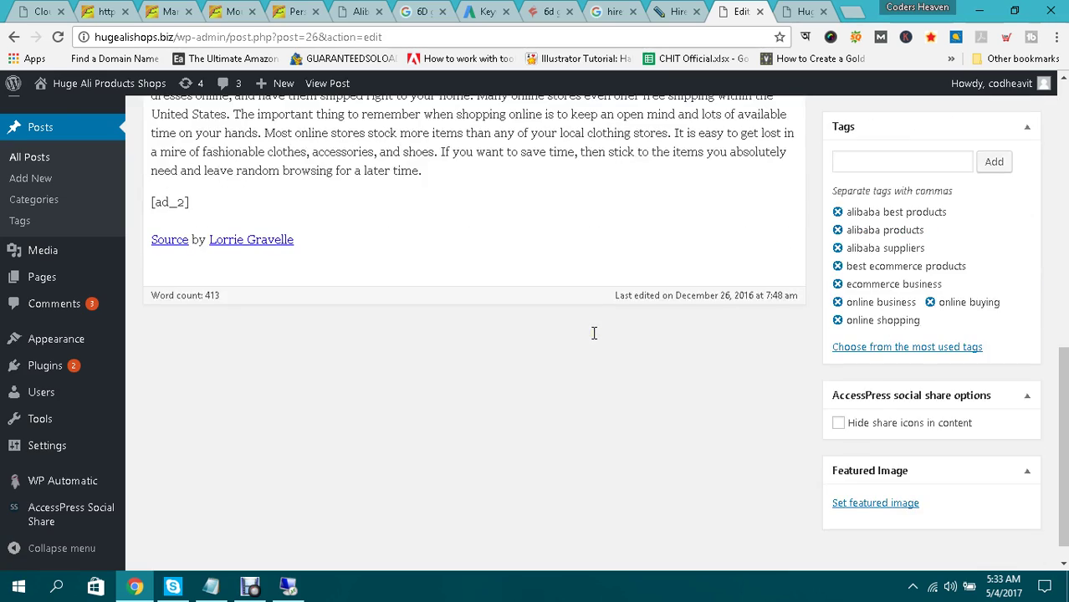
scroll(593, 333, up, 2)
scroll(593, 333, up, 8)
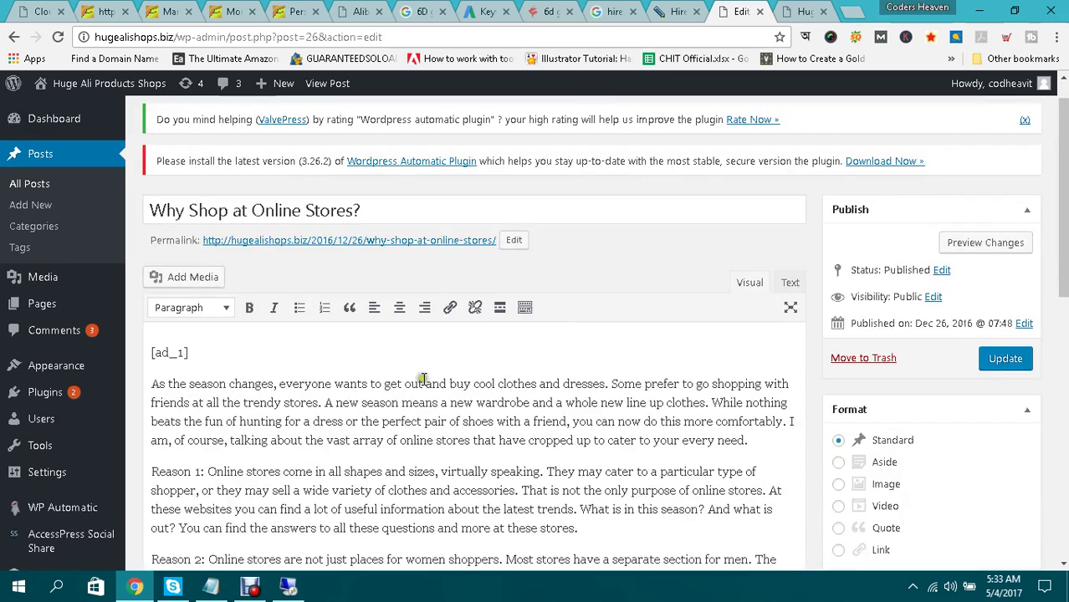
Glance at the live site's front page, then review the post's content and tags again.
click(803, 11)
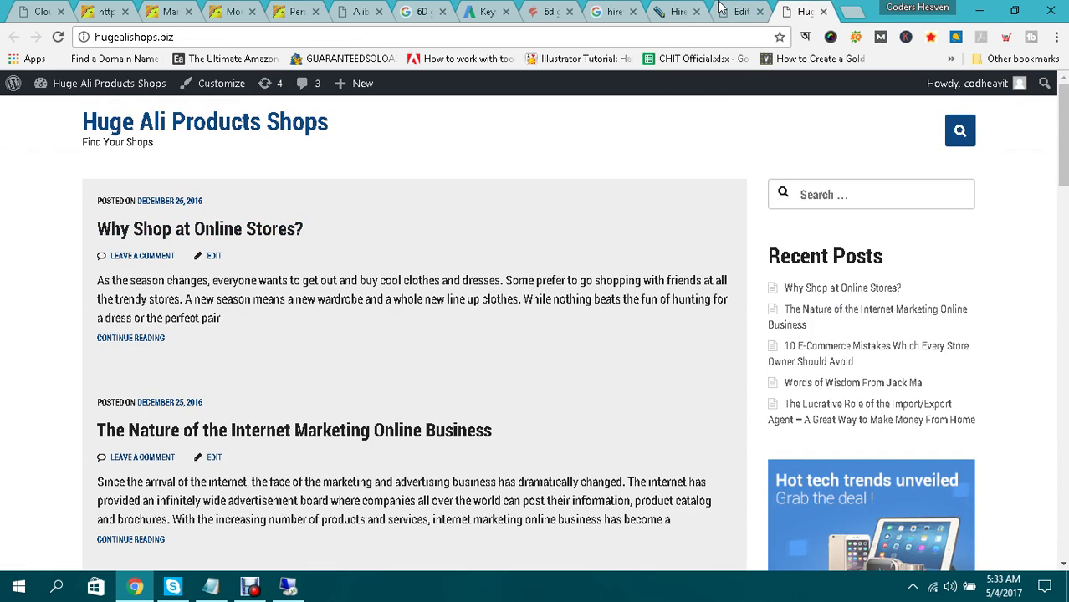
click(738, 11)
scroll(1029, 378, down, 8)
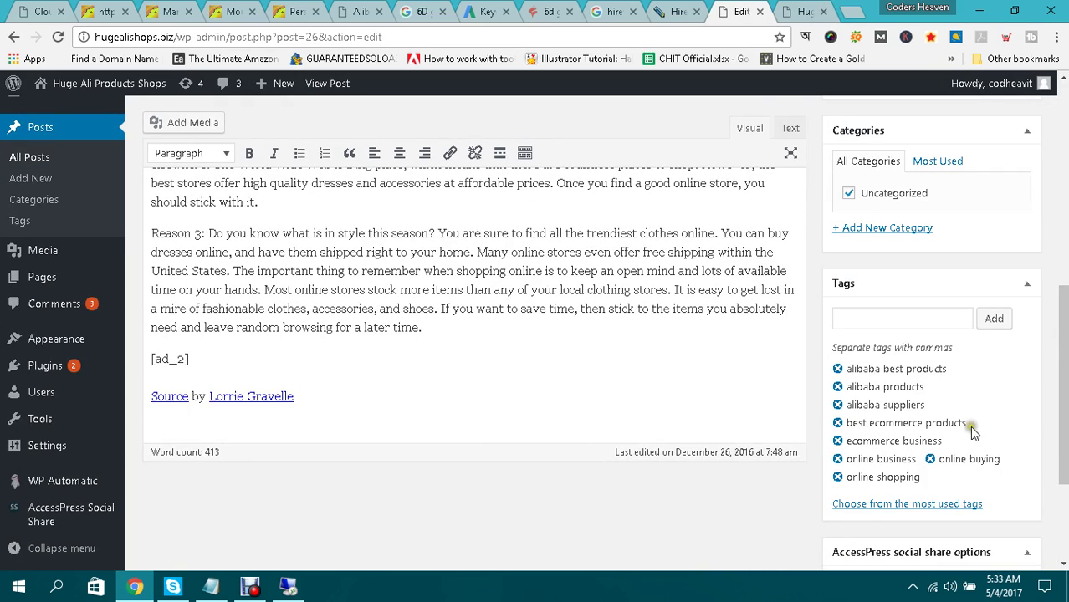
scroll(969, 426, down, 2)
scroll(456, 329, up, 1)
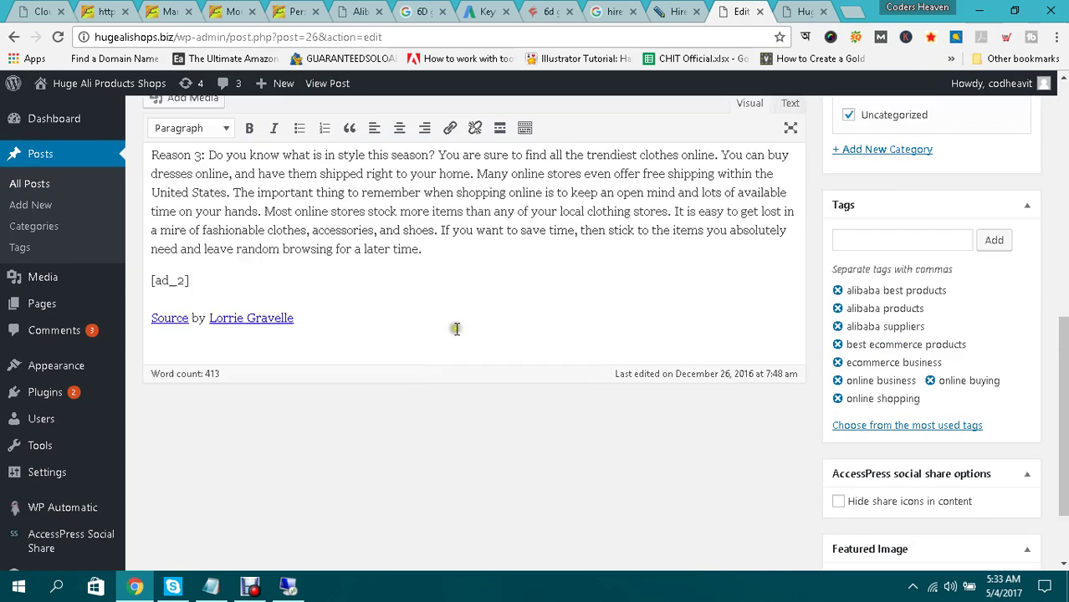
scroll(456, 329, up, 4)
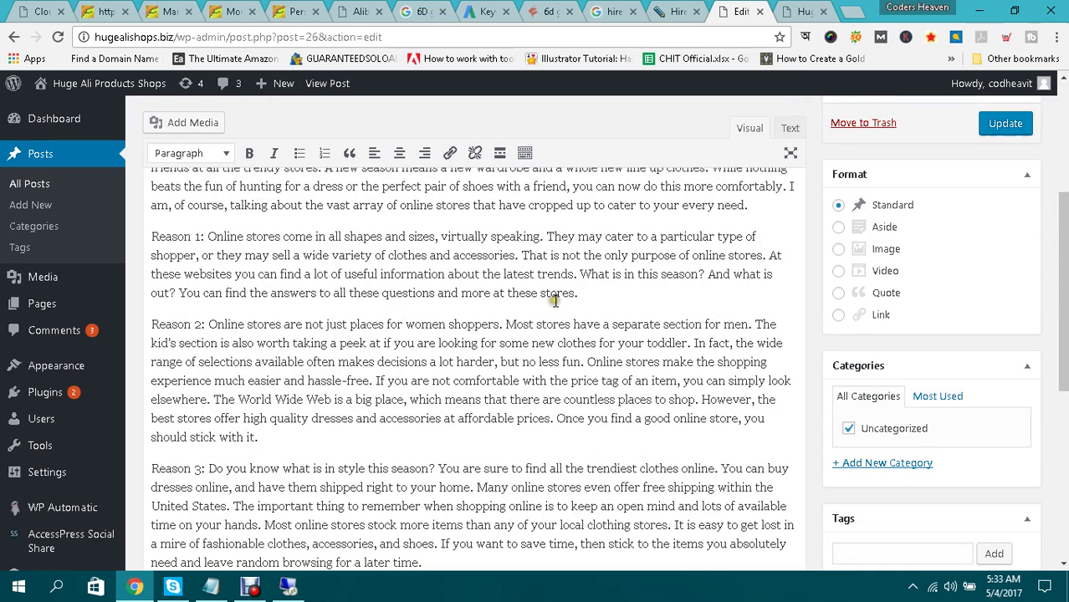
scroll(696, 345, up, 1)
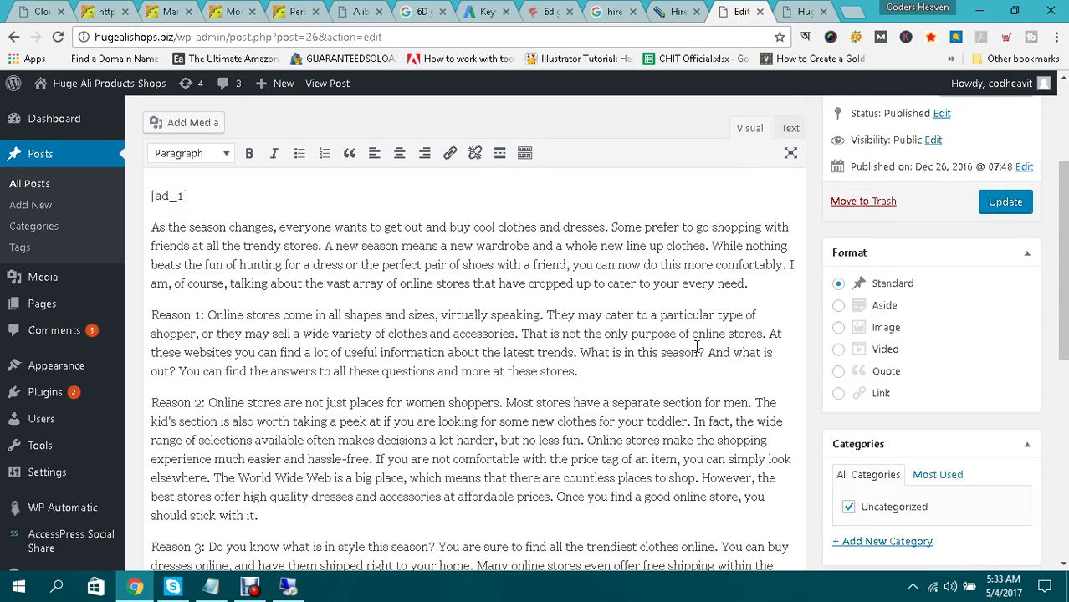
scroll(696, 346, up, 1)
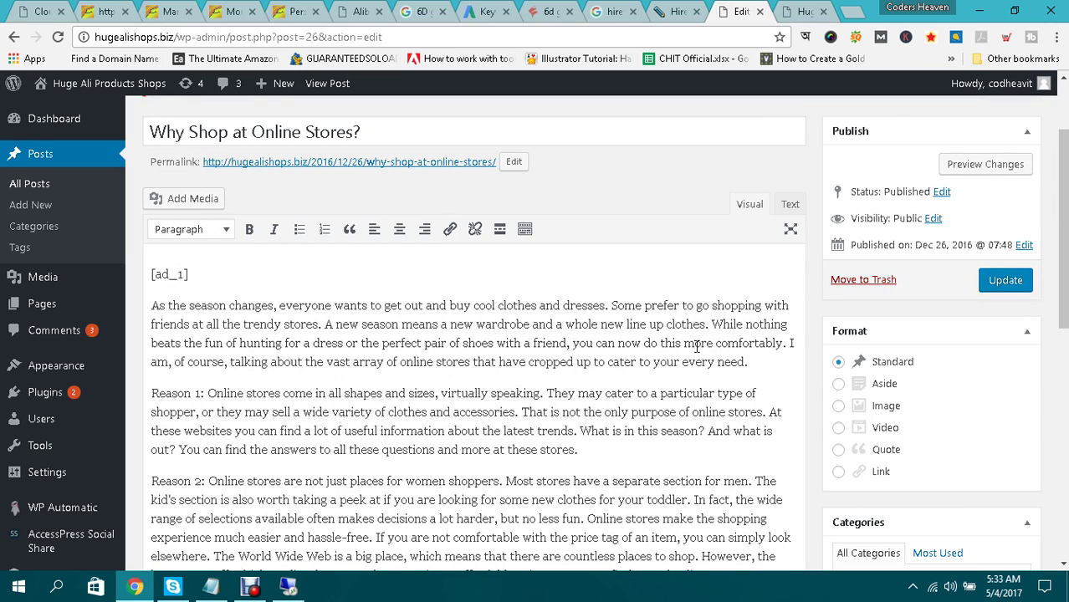
scroll(696, 345, down, 3)
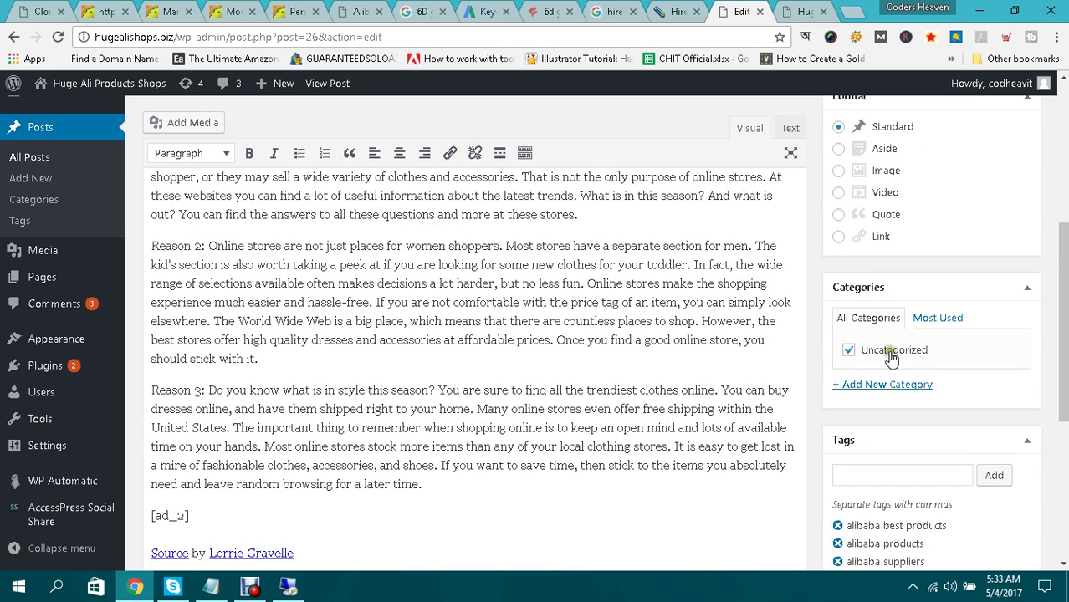
Create an 'Online Store' category for the post and uncheck Uncategorized.
click(887, 386)
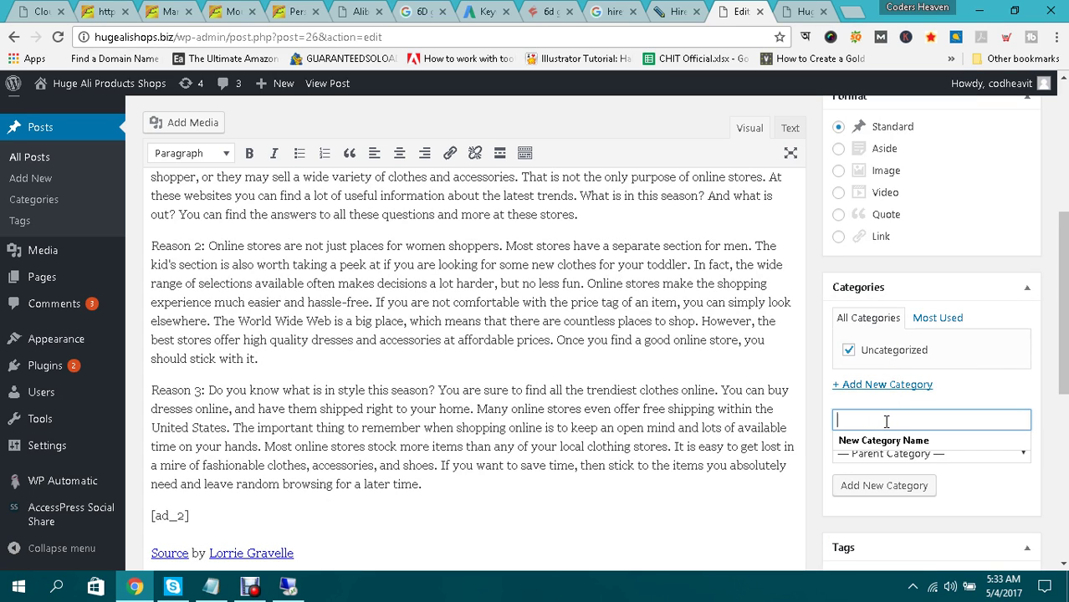
text(Online)
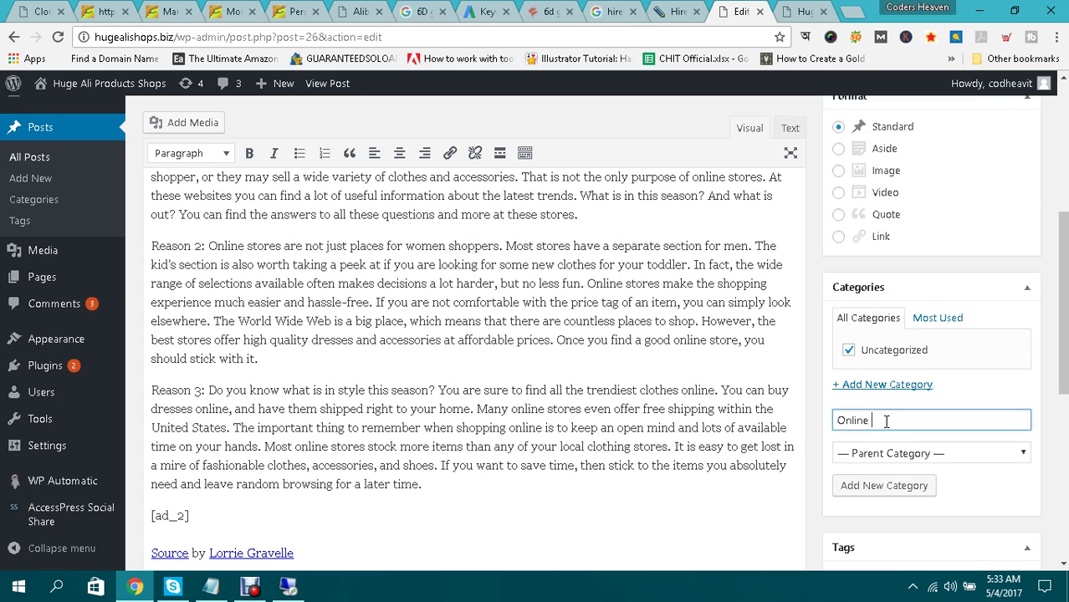
text( Store)
click(867, 487)
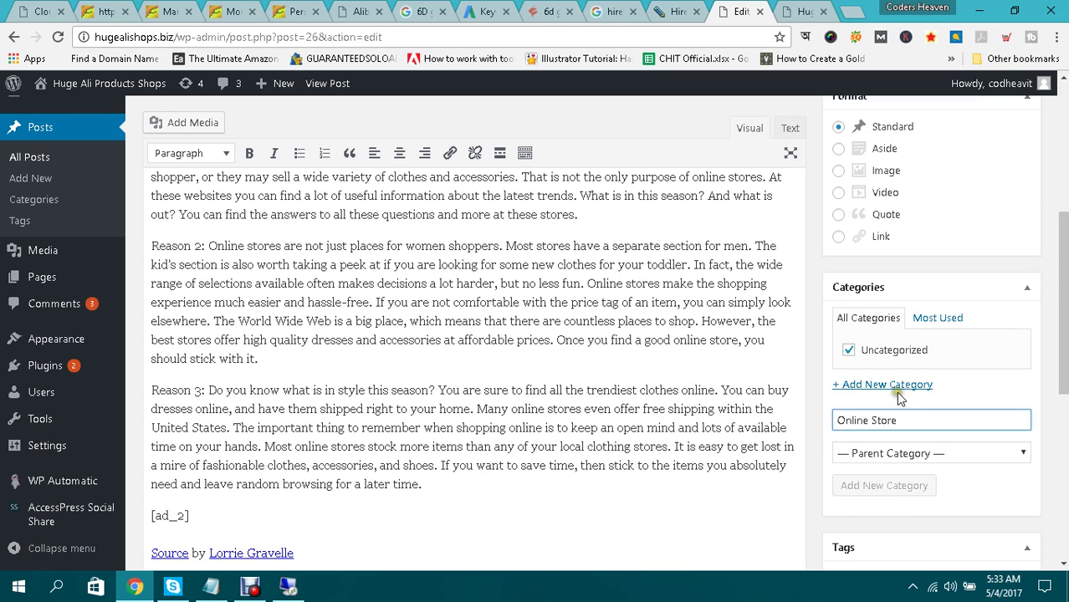
click(848, 369)
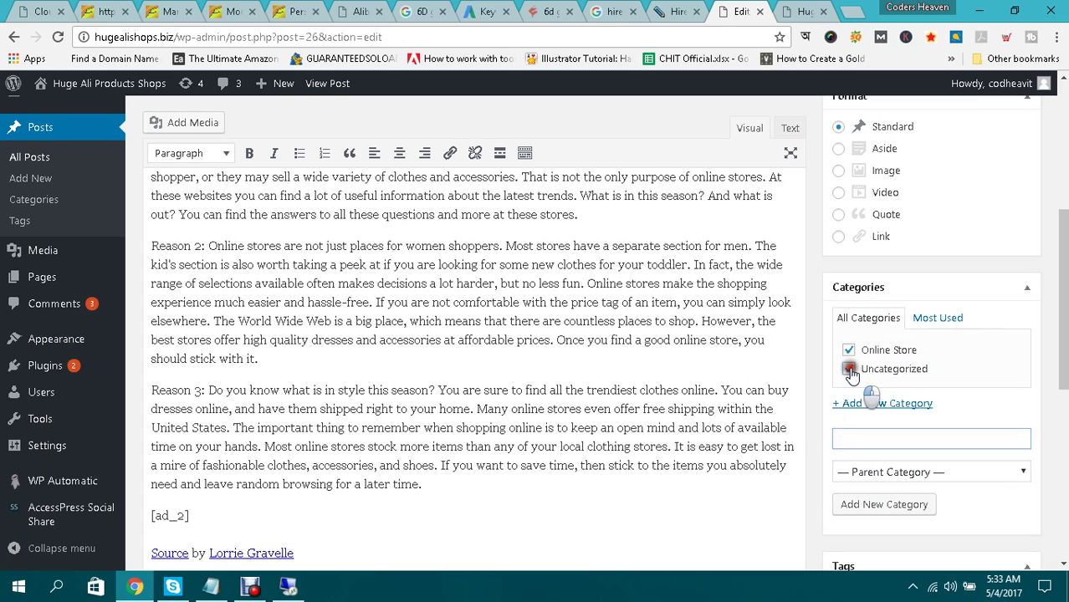
scroll(251, 265, up, 2)
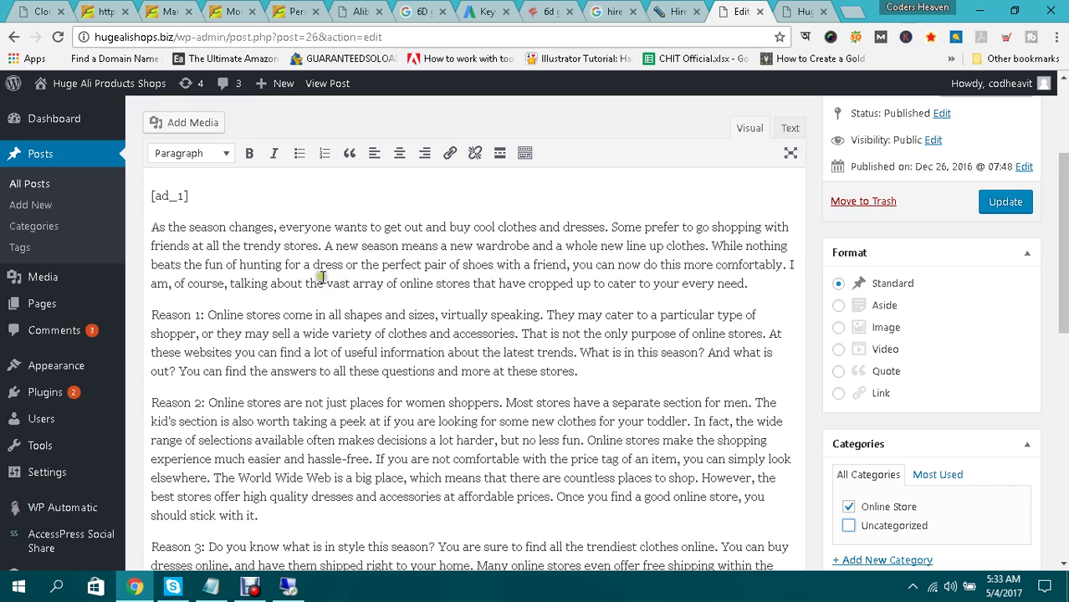
scroll(317, 274, up, 1)
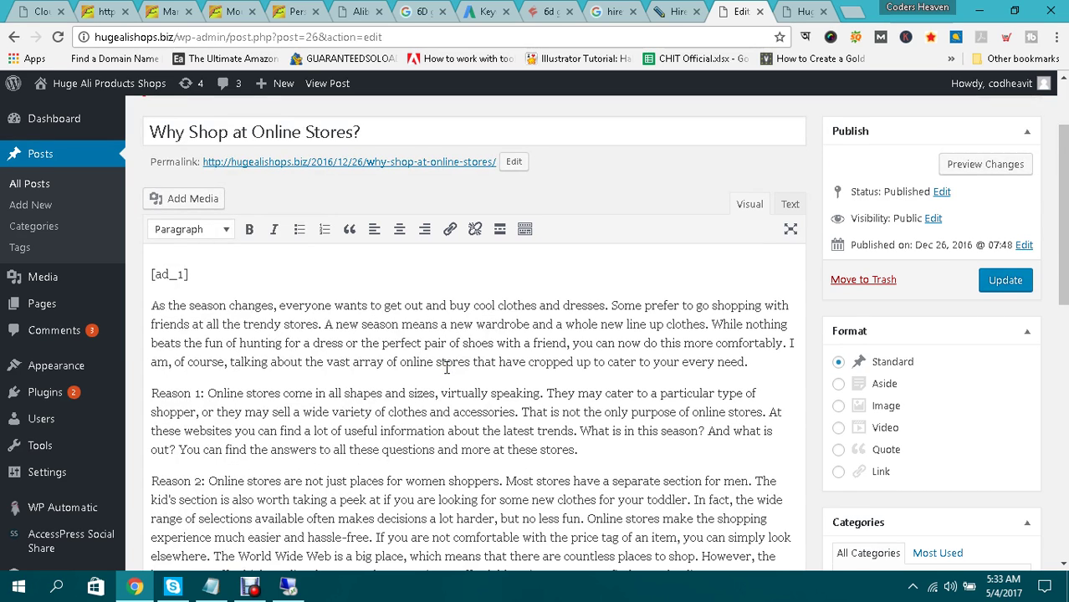
scroll(447, 368, up, 1)
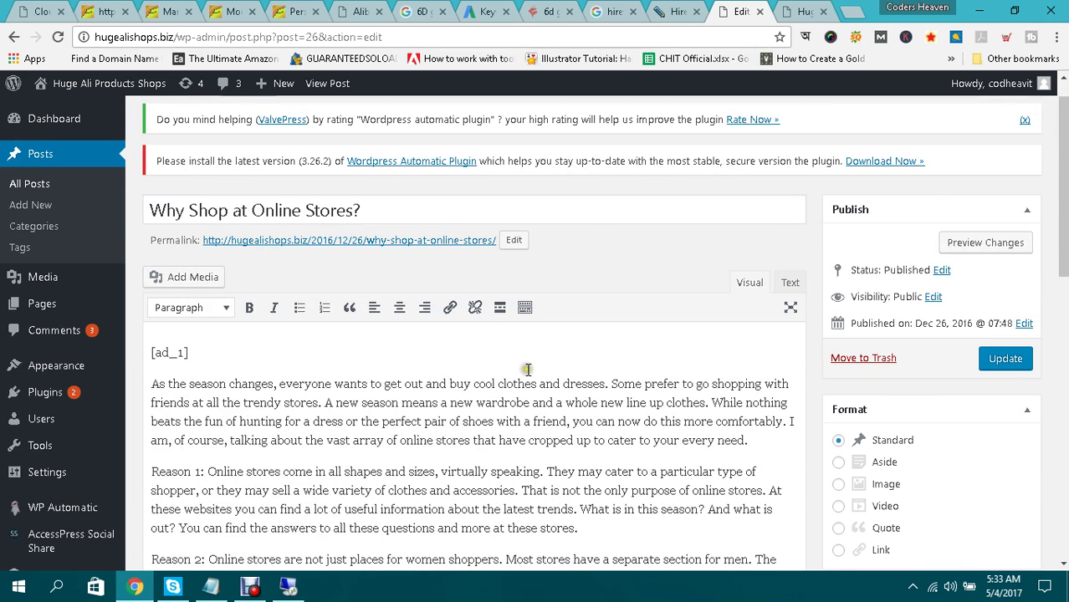
scroll(527, 369, down, 2)
scroll(529, 366, down, 2)
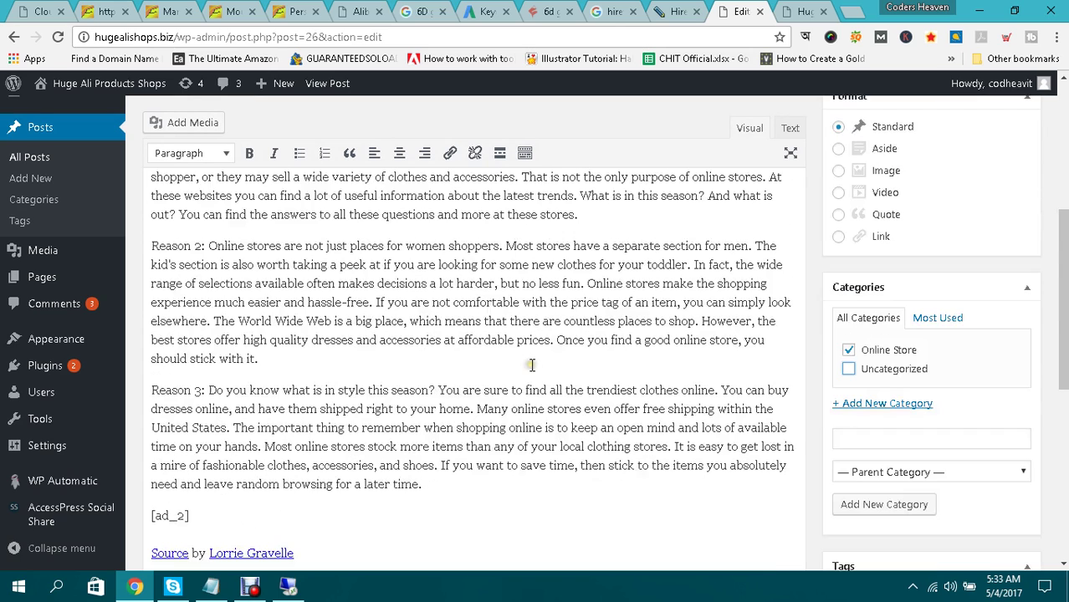
scroll(531, 366, up, 3)
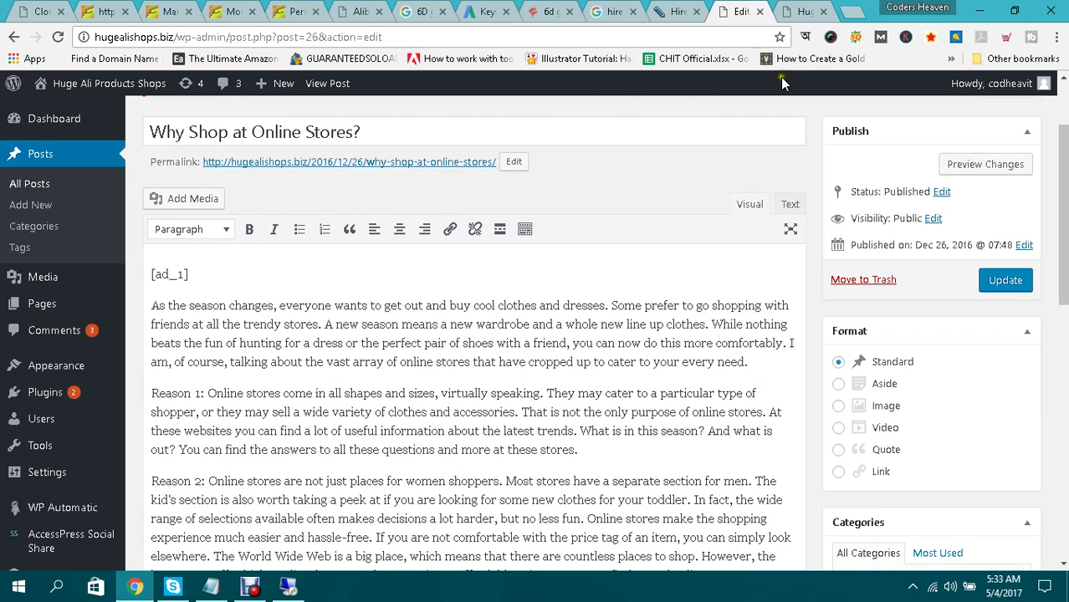
Search Google Images for 'online store' in a new tab.
click(851, 13)
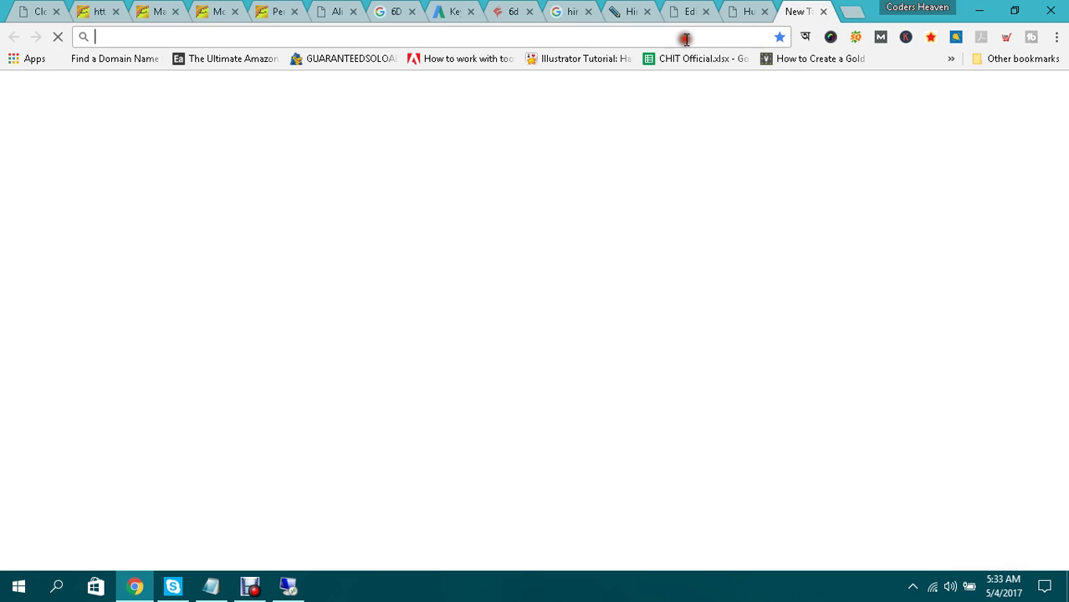
text(images.google.com)
key(Return)
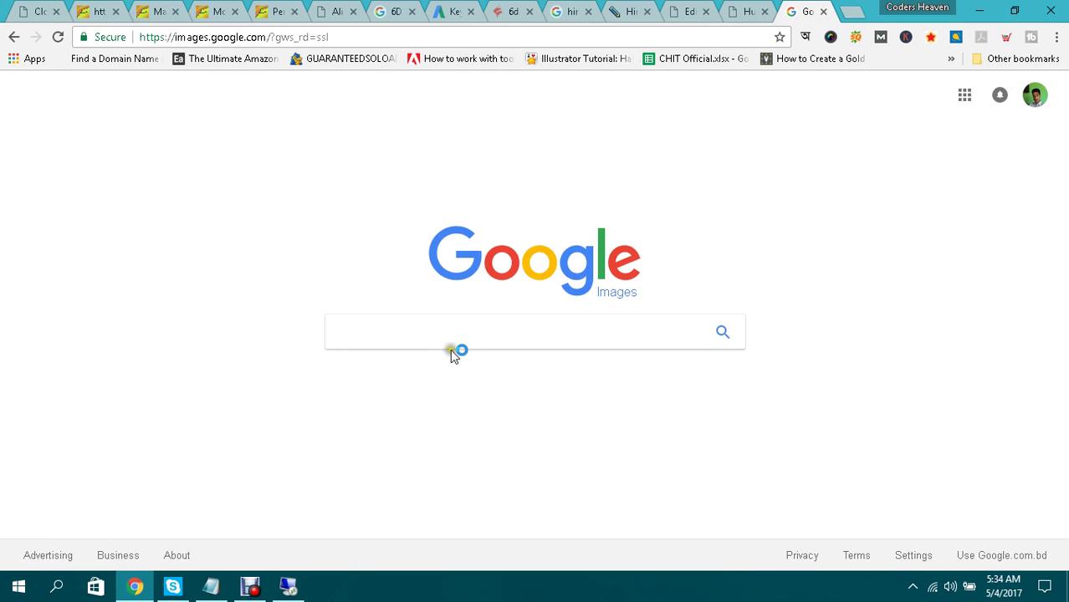
text(online )
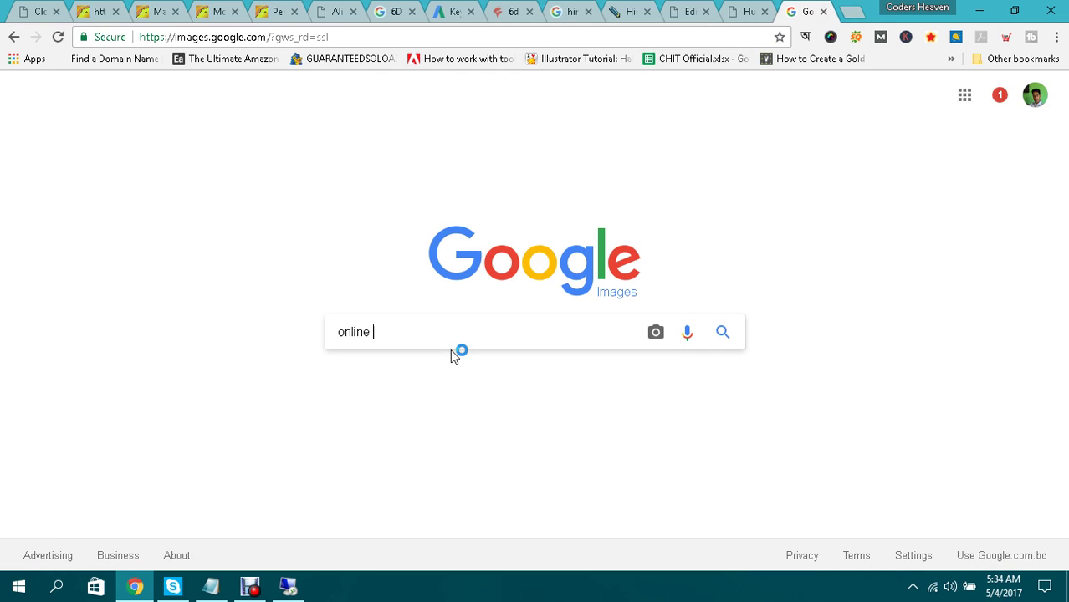
text(store)
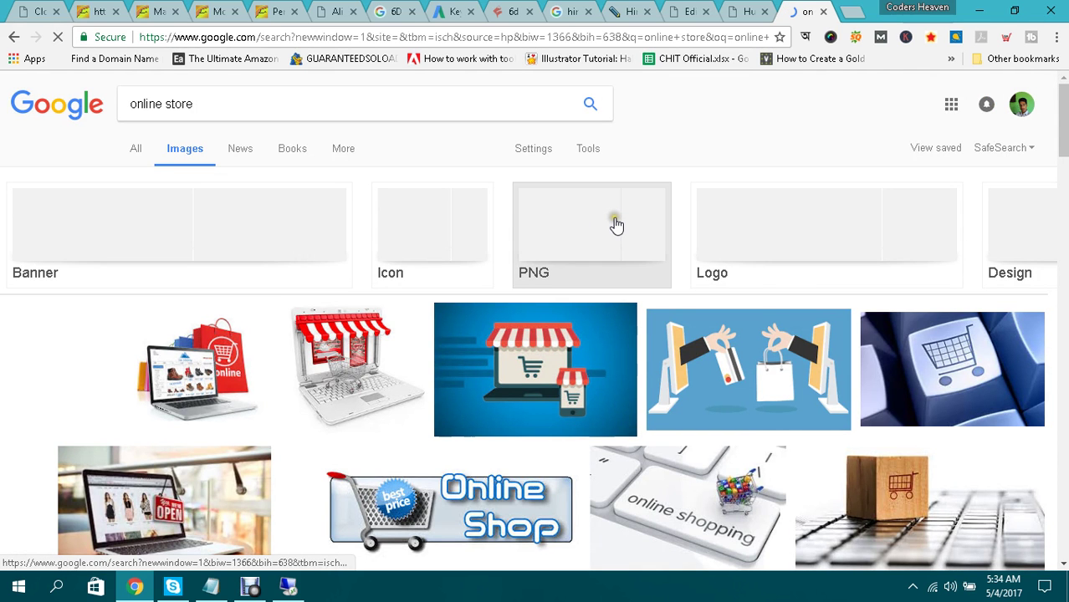
scroll(615, 226, down, 2)
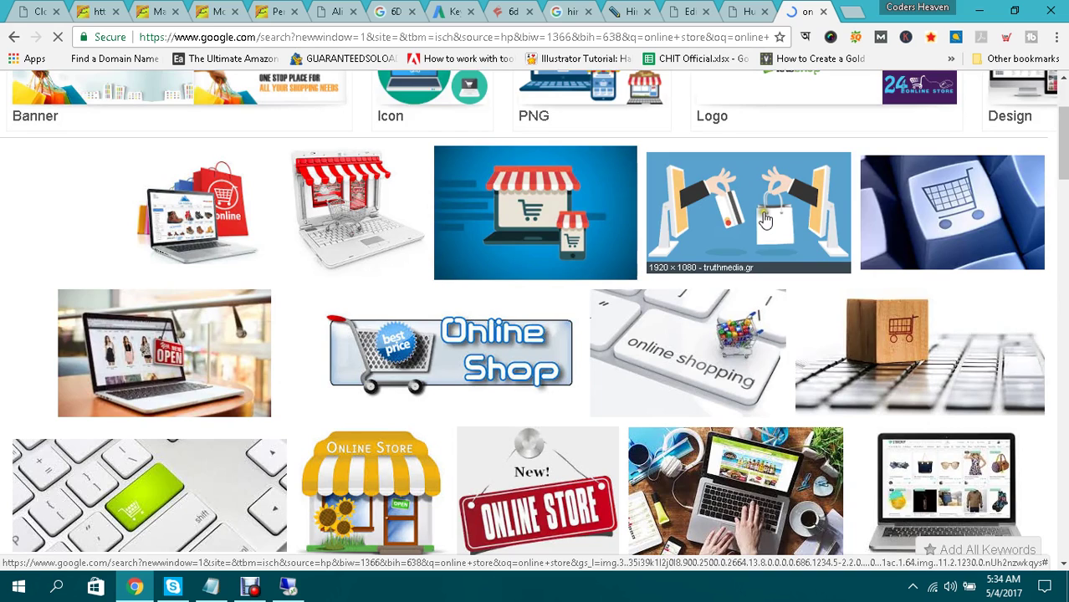
scroll(765, 219, up, 1)
scroll(766, 220, down, 1)
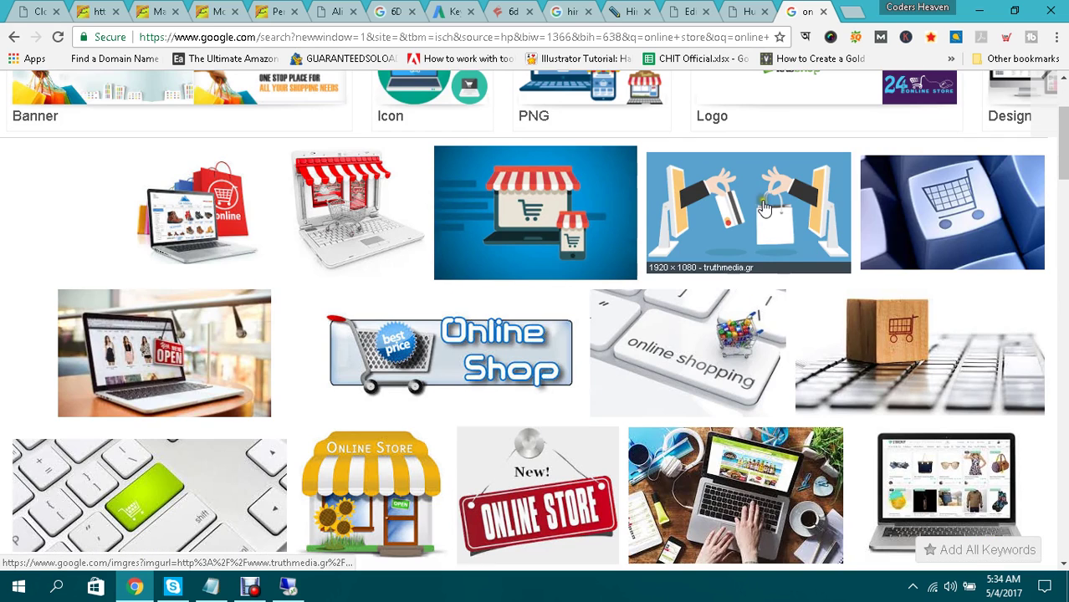
Save the blue card-and-bag illustration to the Desktop as online-shopping-ecommerce-ss-1920_1.png.
click(764, 207)
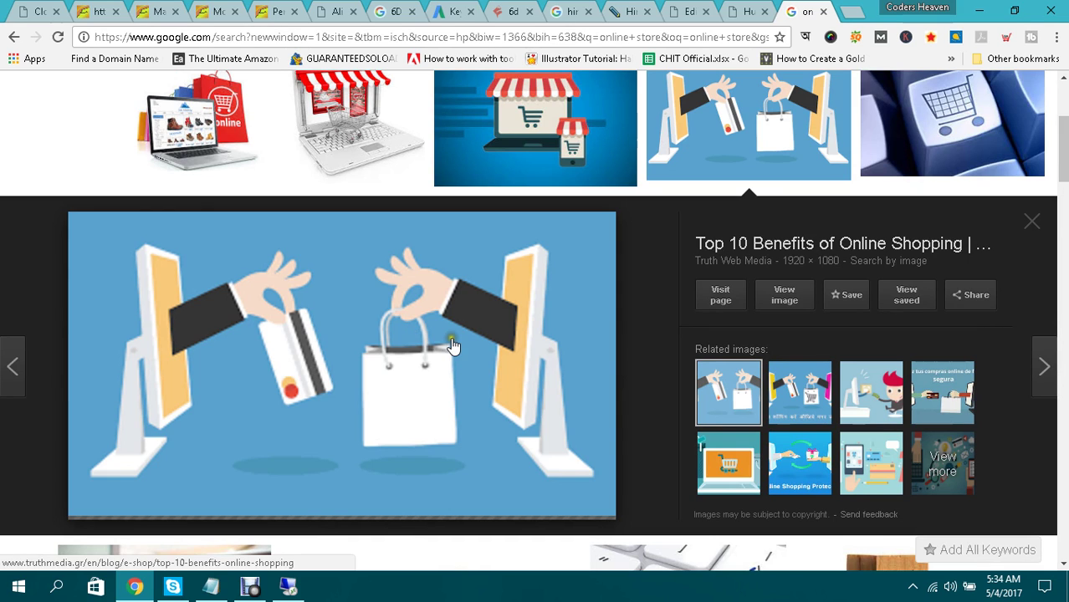
right_click(283, 325)
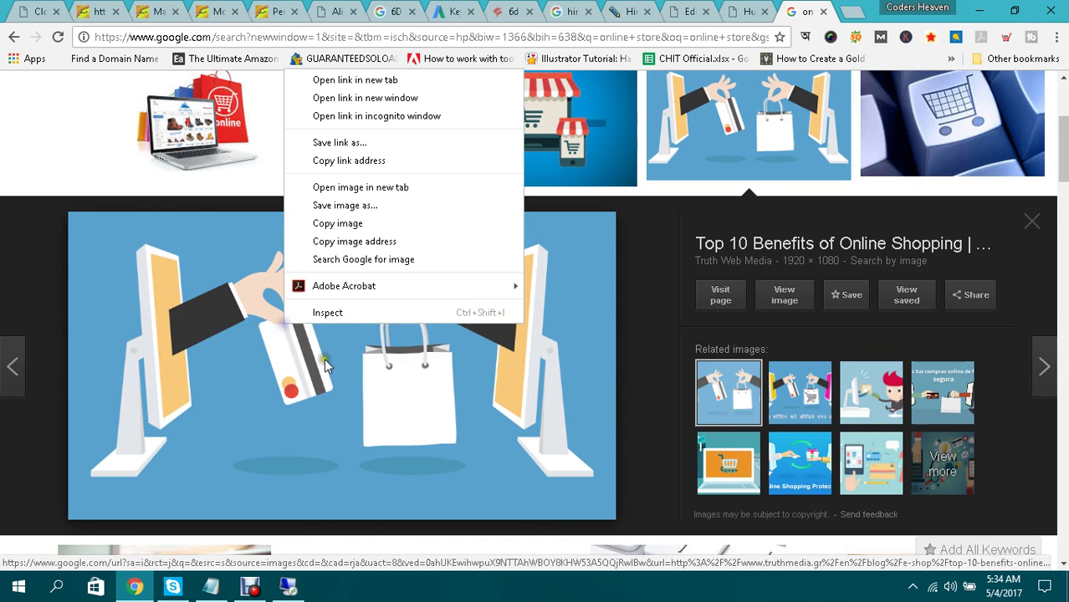
click(356, 207)
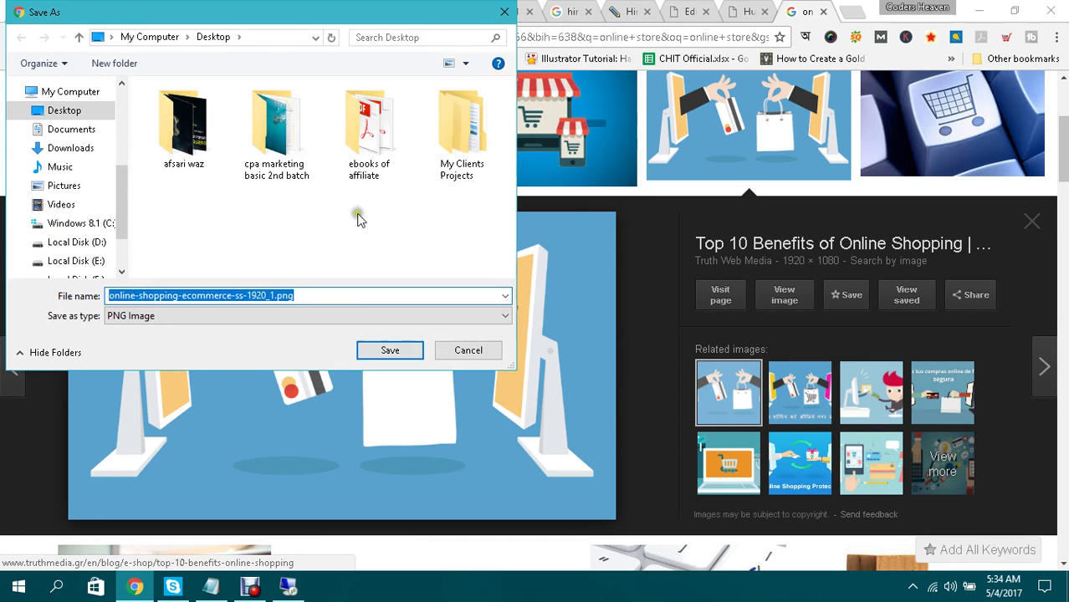
click(388, 351)
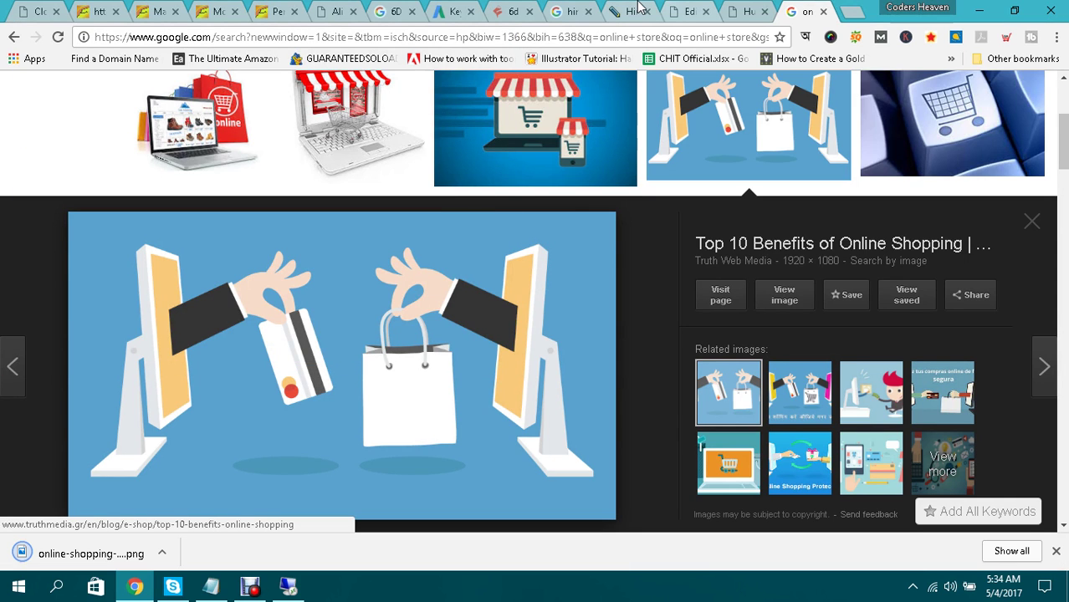
click(686, 11)
Upload online-shopping-ecommerce-ss-1920_1.png and set it as the post's featured image.
scroll(949, 405, down, 10)
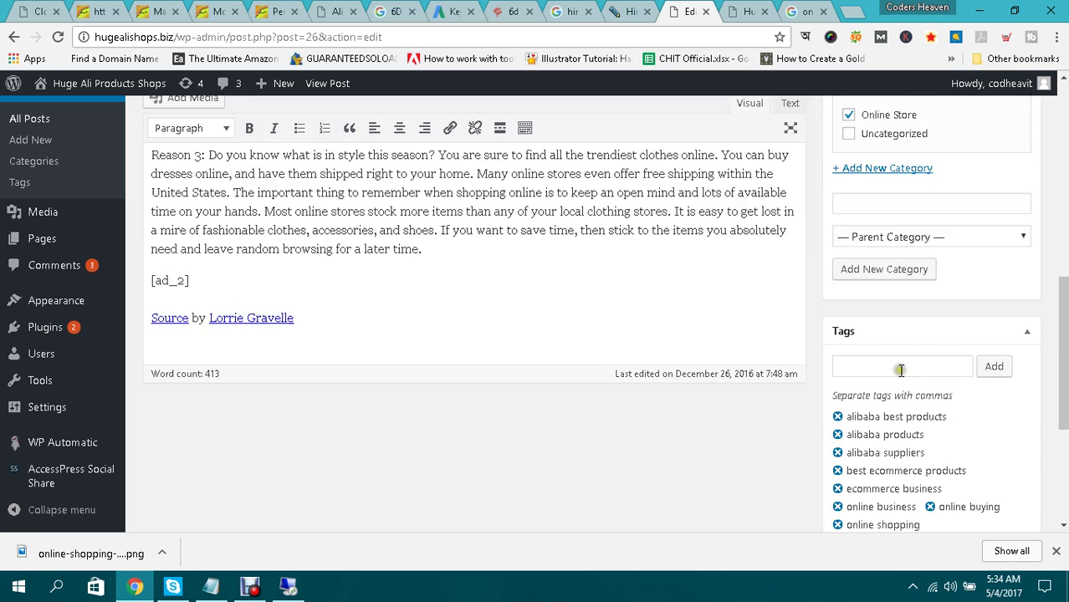
scroll(947, 401, down, 3)
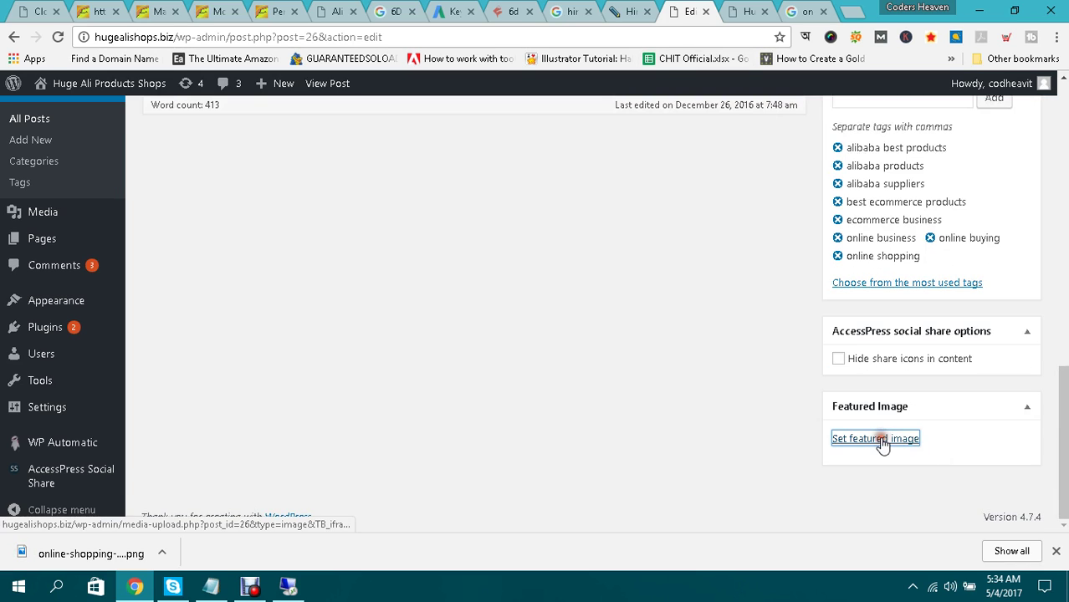
click(883, 444)
click(558, 346)
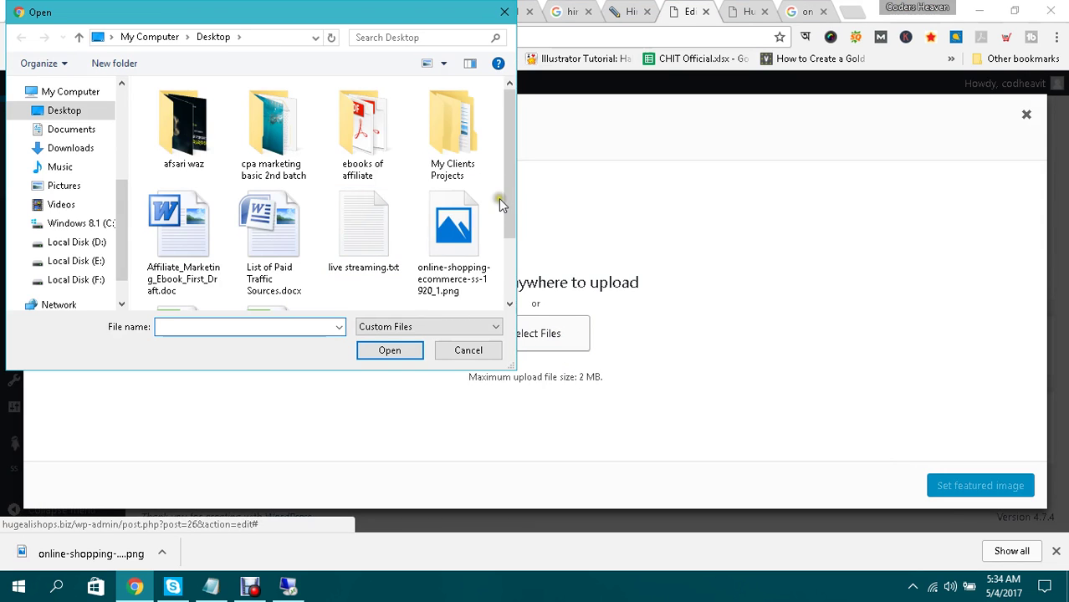
double_click(447, 224)
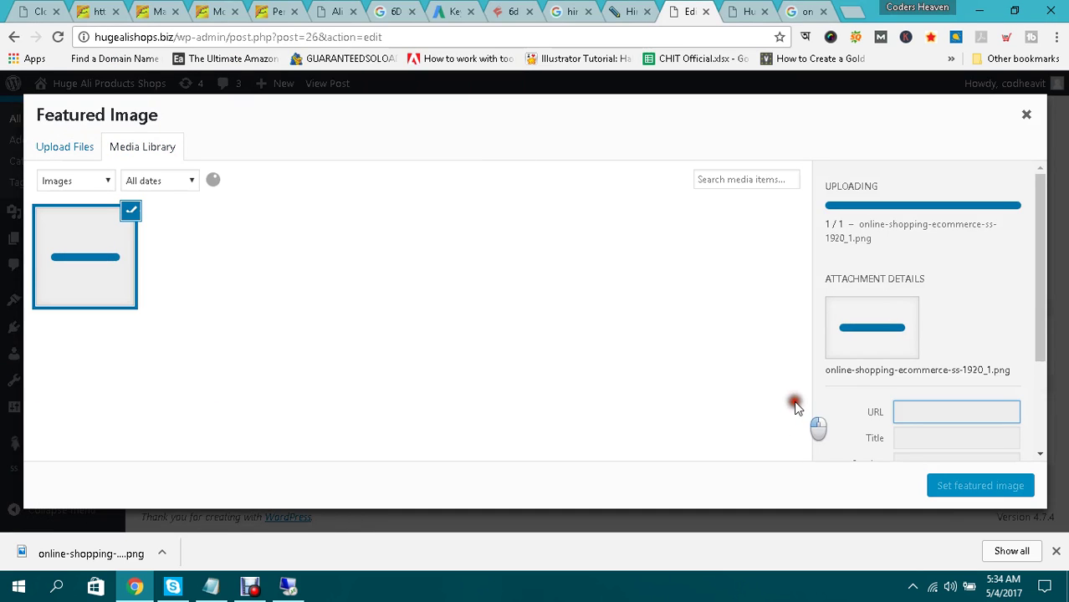
click(975, 487)
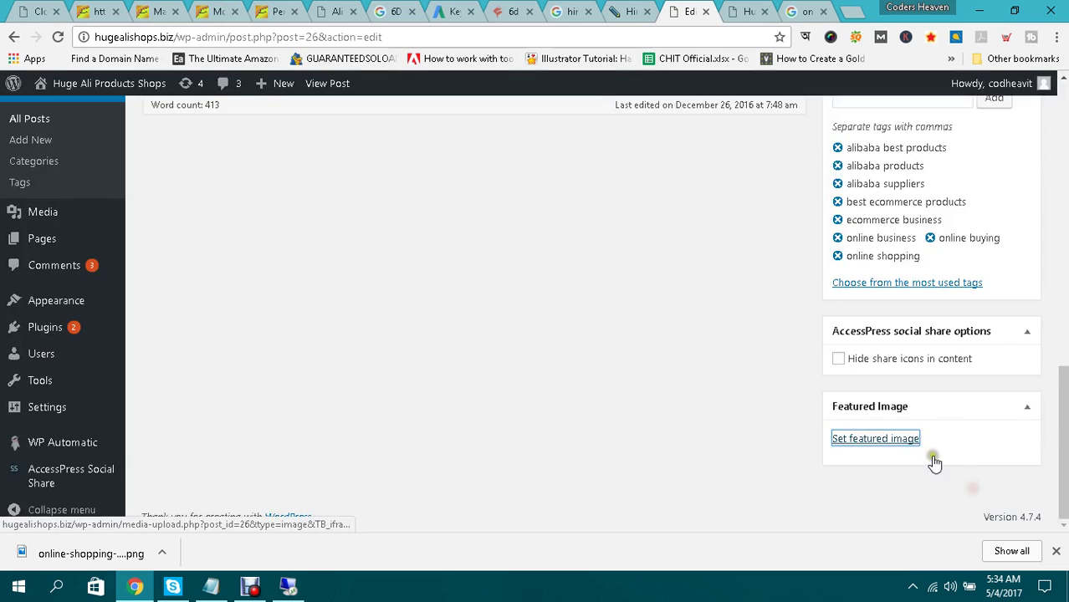
scroll(783, 393, up, 5)
scroll(784, 396, down, 5)
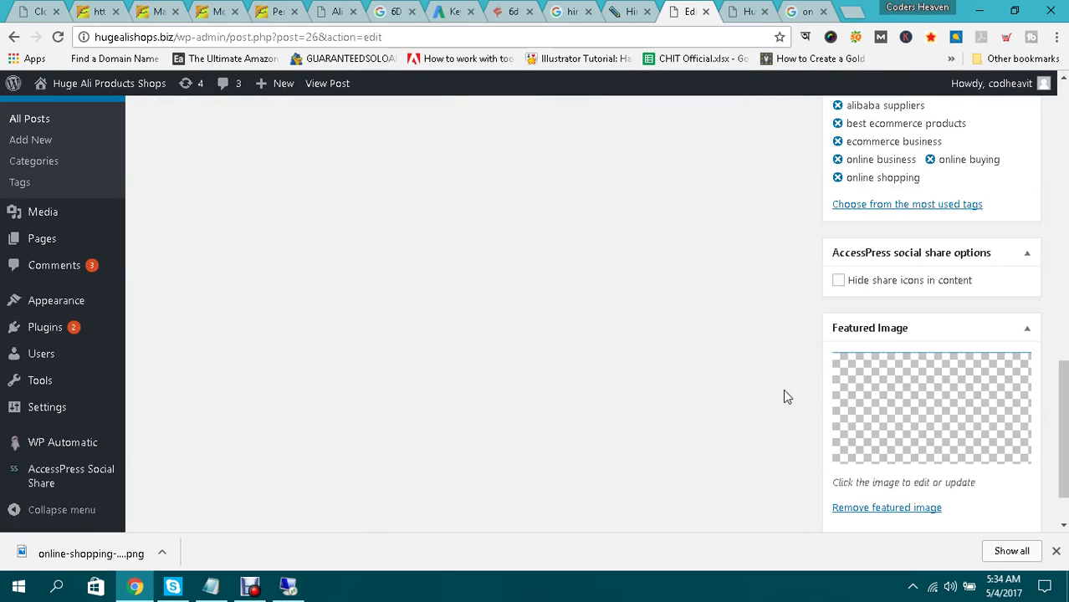
scroll(981, 437, up, 10)
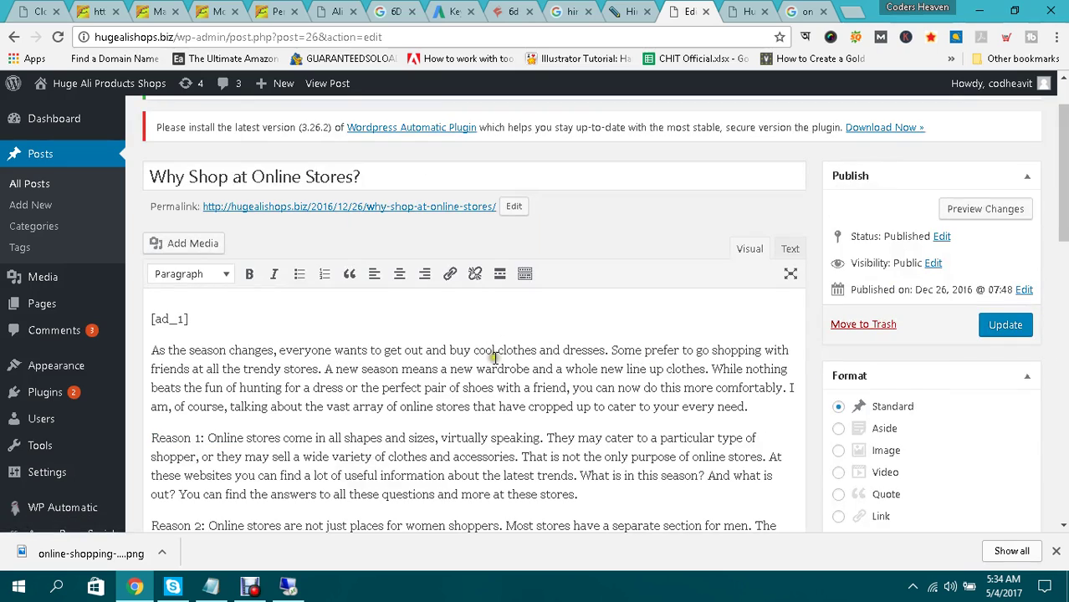
Preview the yellow Online Store illustration and the New! Online Store result.
click(803, 11)
scroll(676, 251, up, 1)
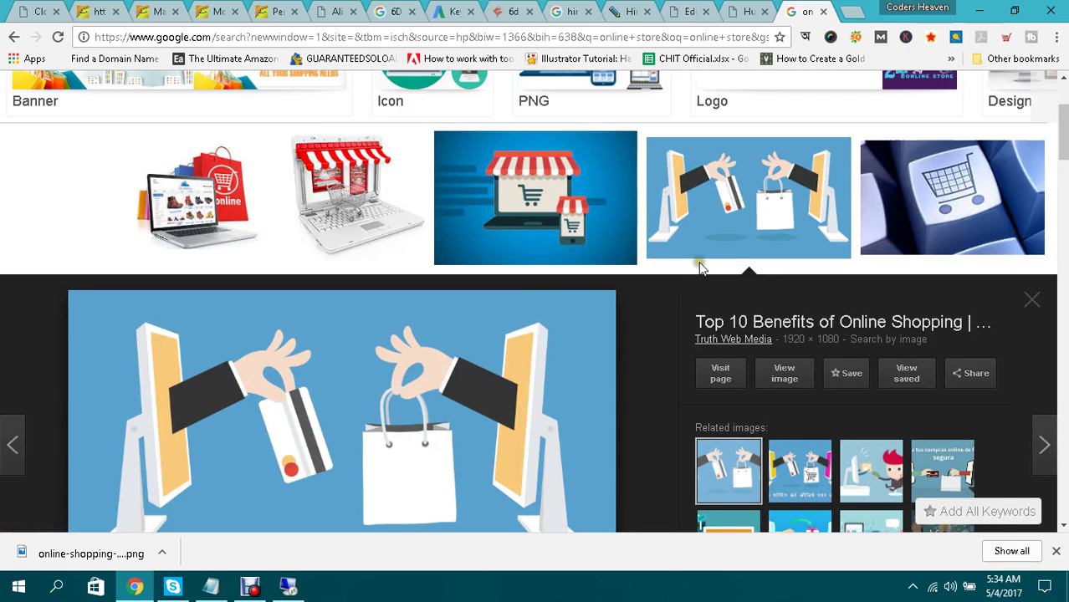
scroll(694, 260, down, 4)
scroll(701, 268, down, 2)
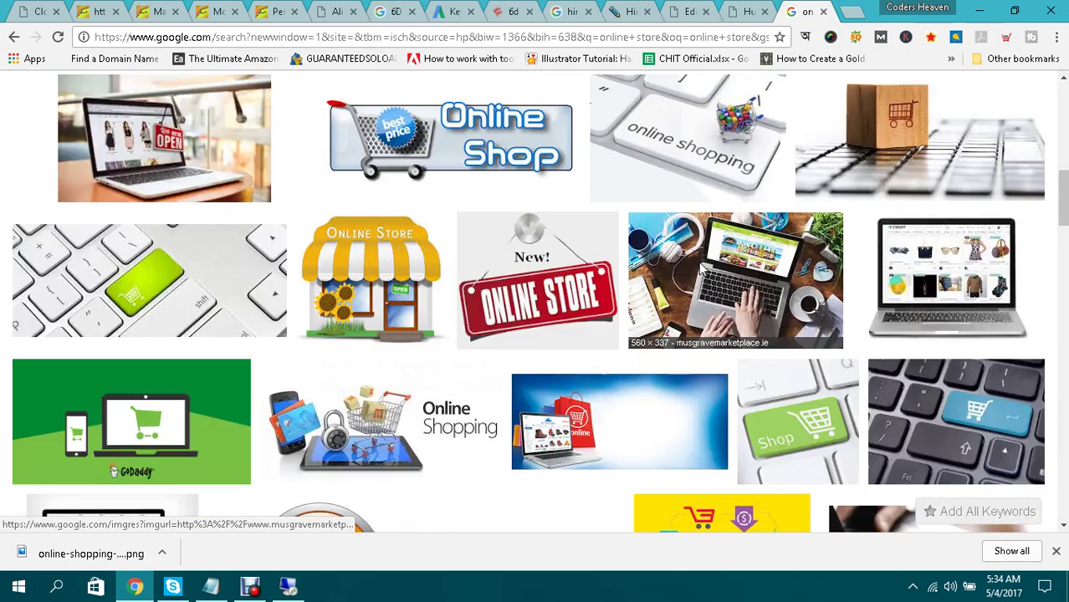
click(400, 278)
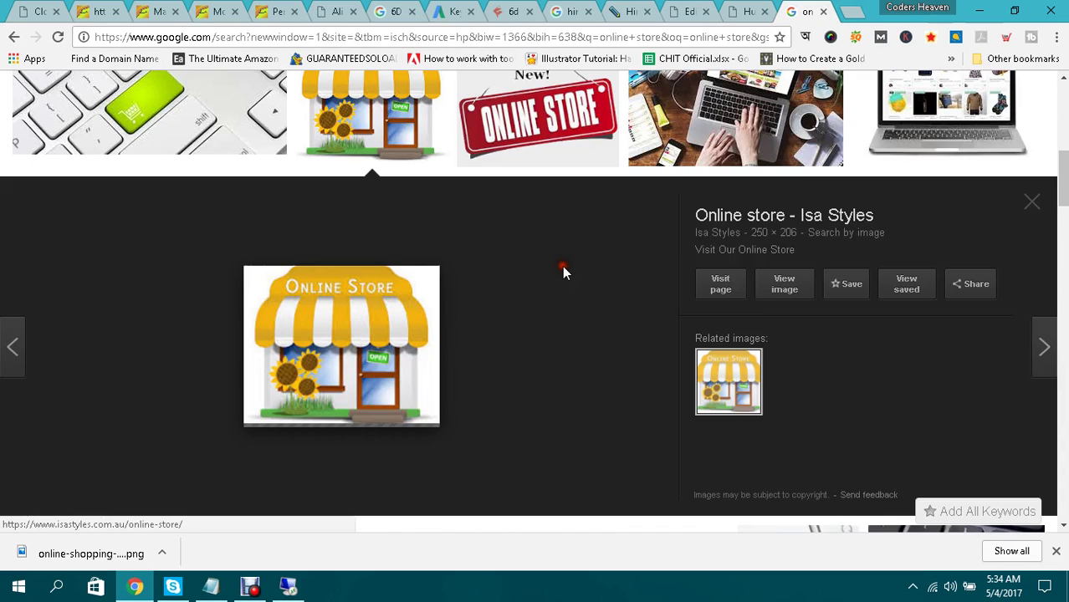
scroll(584, 267, up, 1)
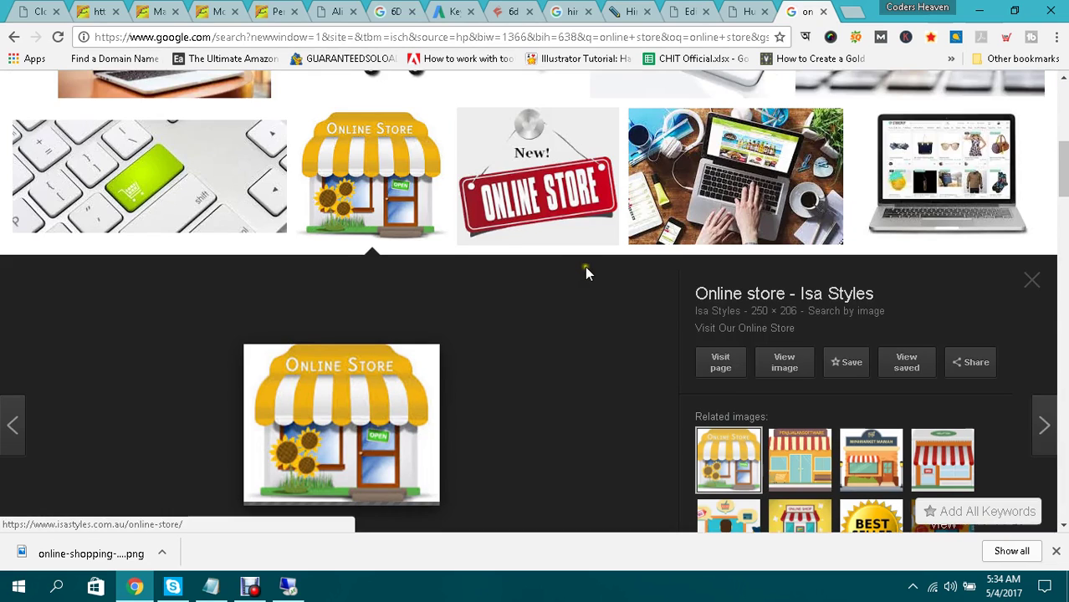
click(575, 170)
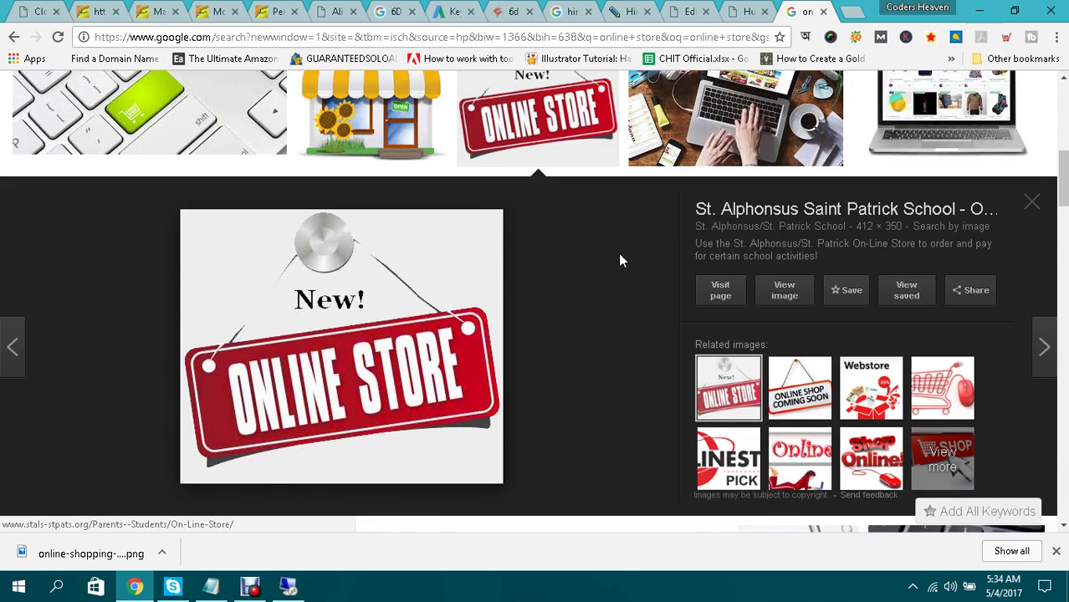
scroll(620, 260, up, 2)
Save the laptop-on-desk photo to the Desktop as register1.jpg.
click(768, 232)
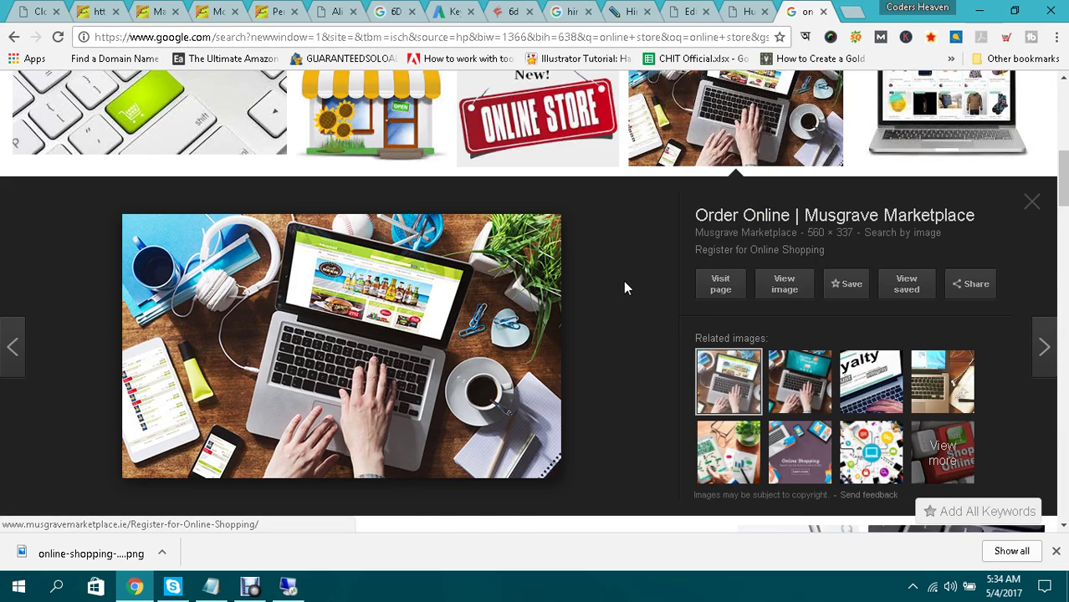
right_click(402, 273)
click(460, 416)
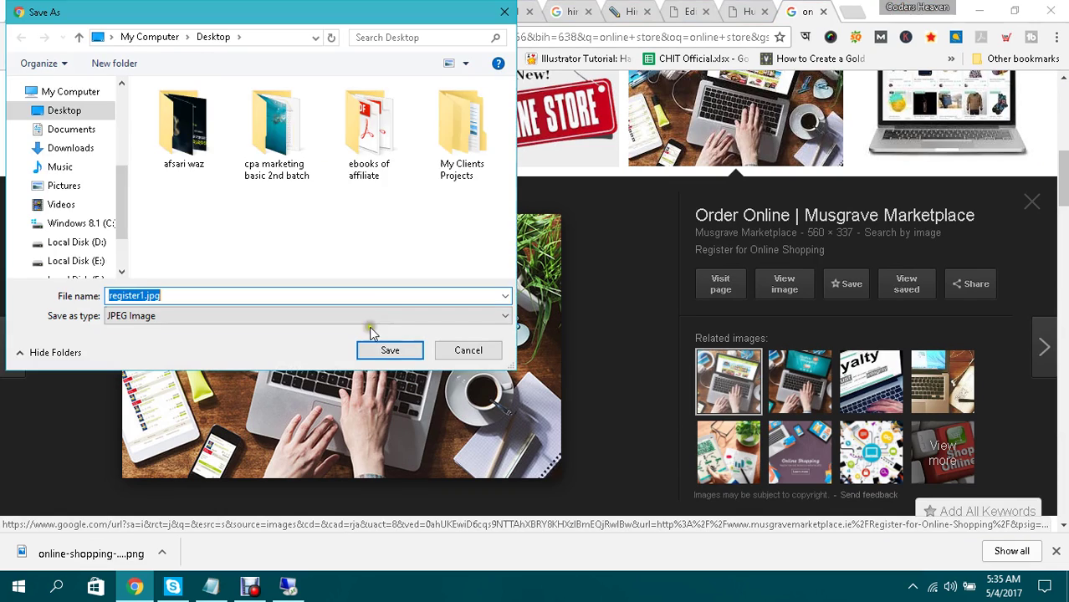
click(384, 350)
Add an empty paragraph after the Reason 1 paragraph in the post.
click(691, 10)
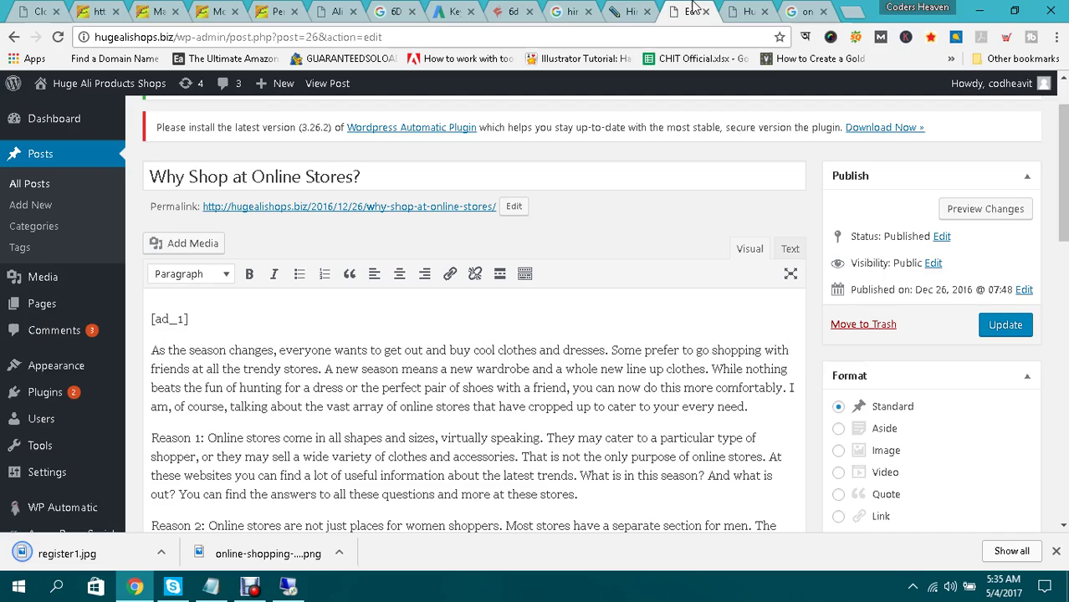
scroll(601, 175, down, 2)
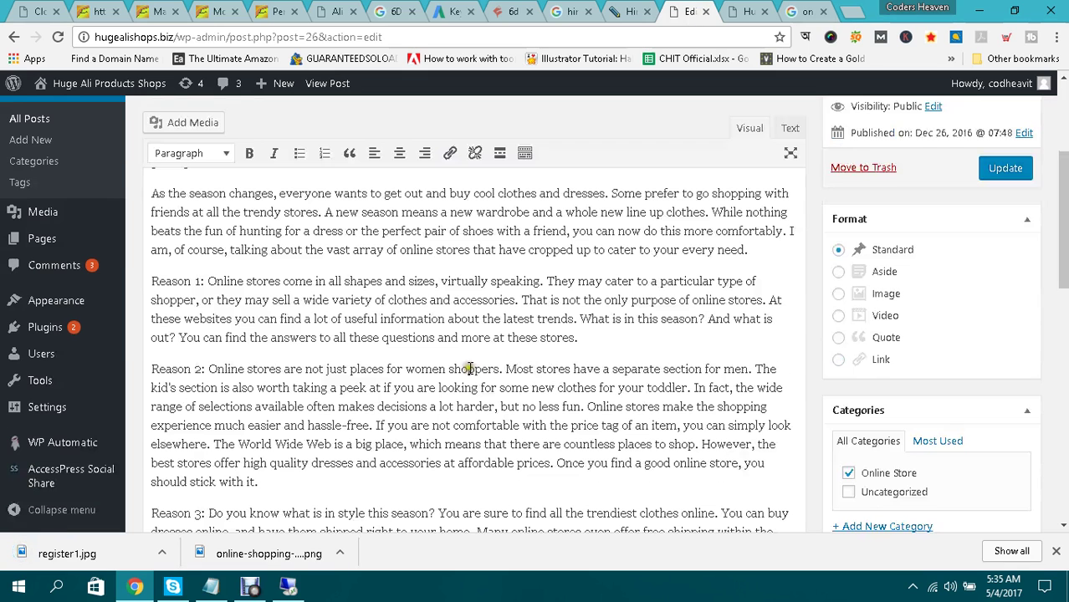
click(593, 334)
key(Return)
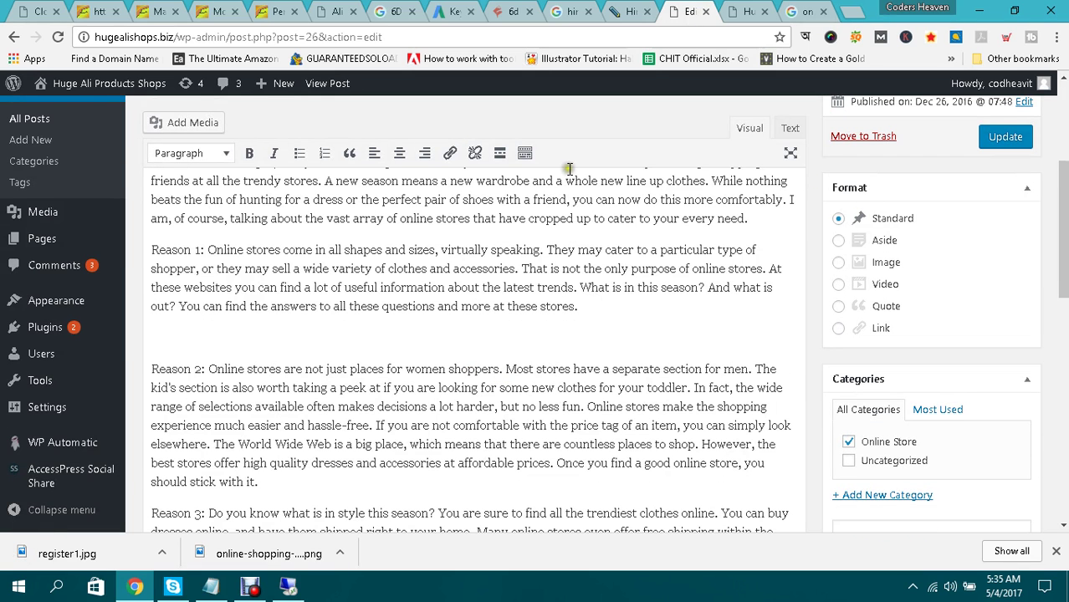
Upload register1.jpg and insert it into the post at that spot.
click(199, 121)
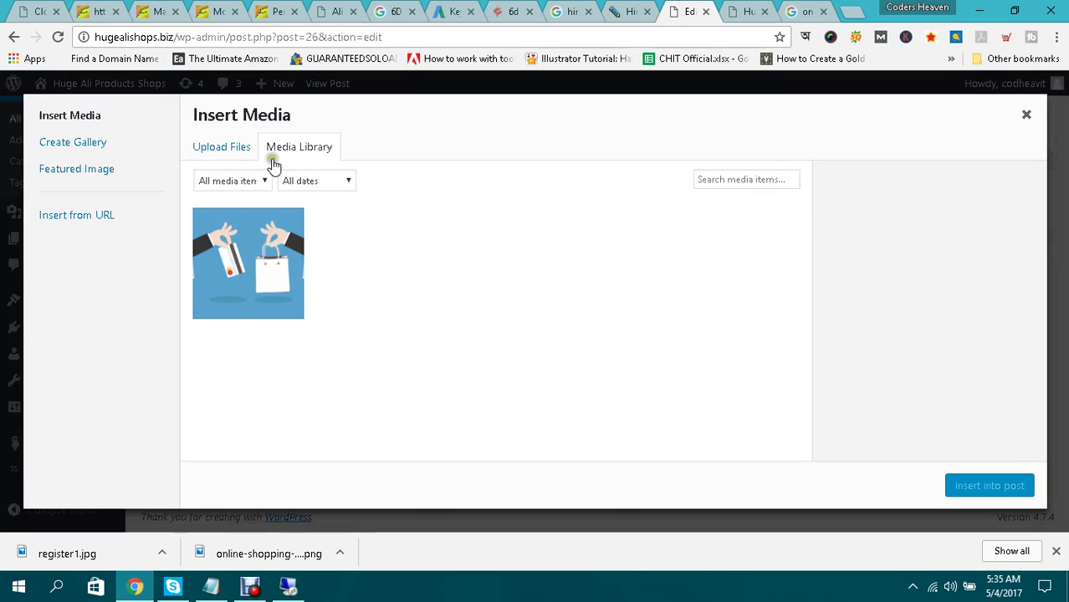
click(218, 148)
click(606, 334)
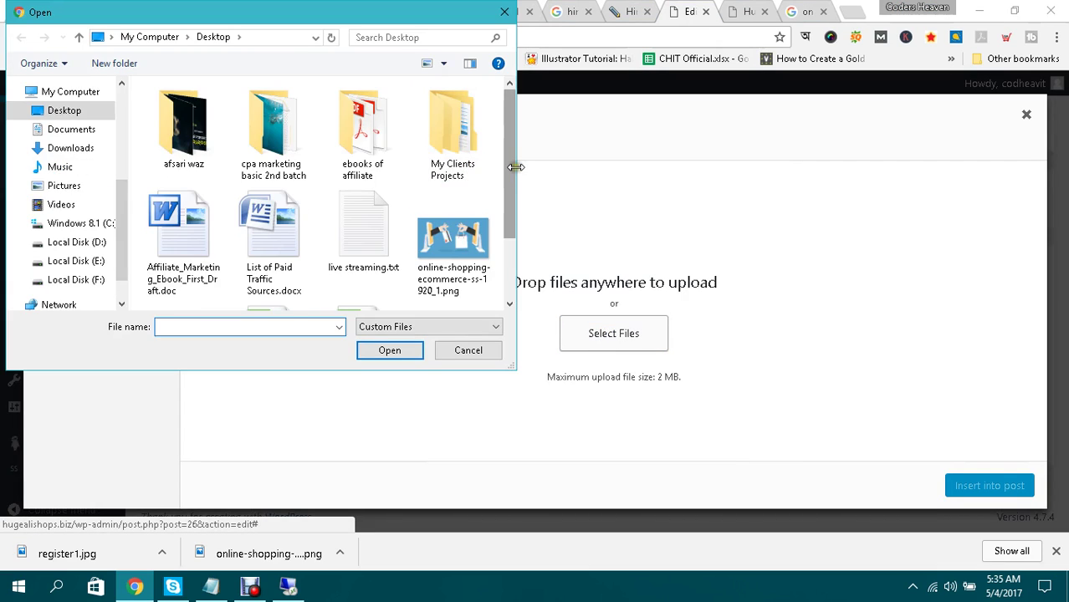
scroll(510, 166, down, 2)
double_click(213, 261)
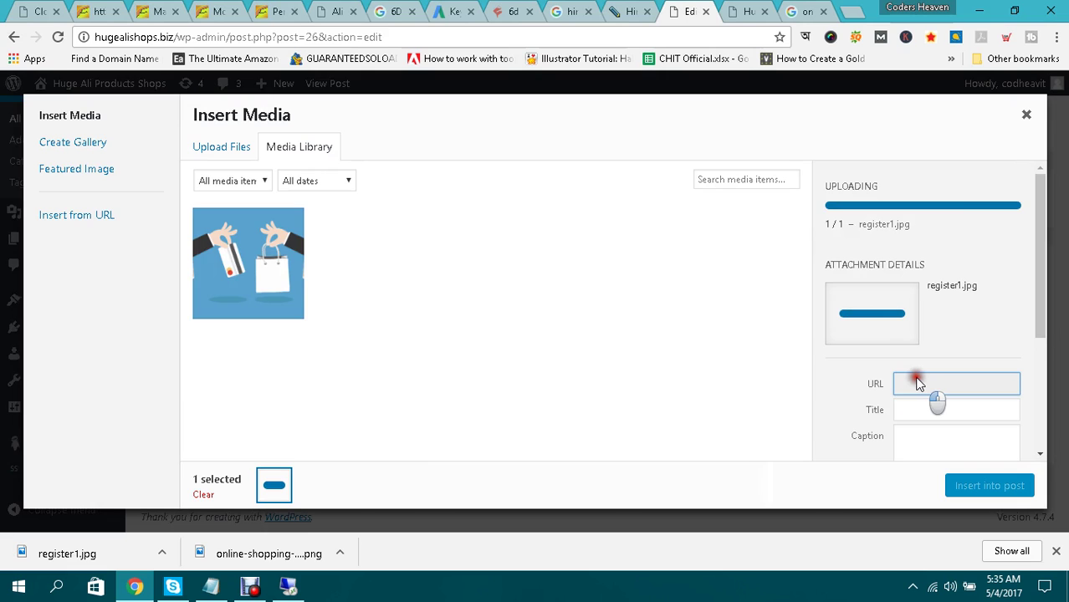
scroll(929, 399, down, 2)
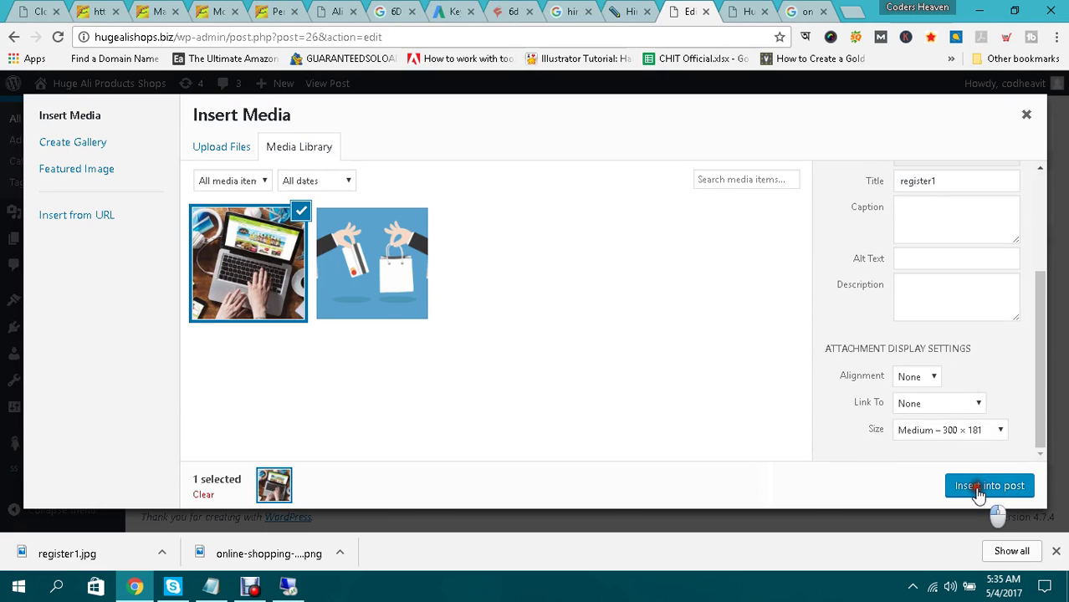
click(979, 488)
Update the post and dismiss the downloads bar.
scroll(599, 350, down, 1)
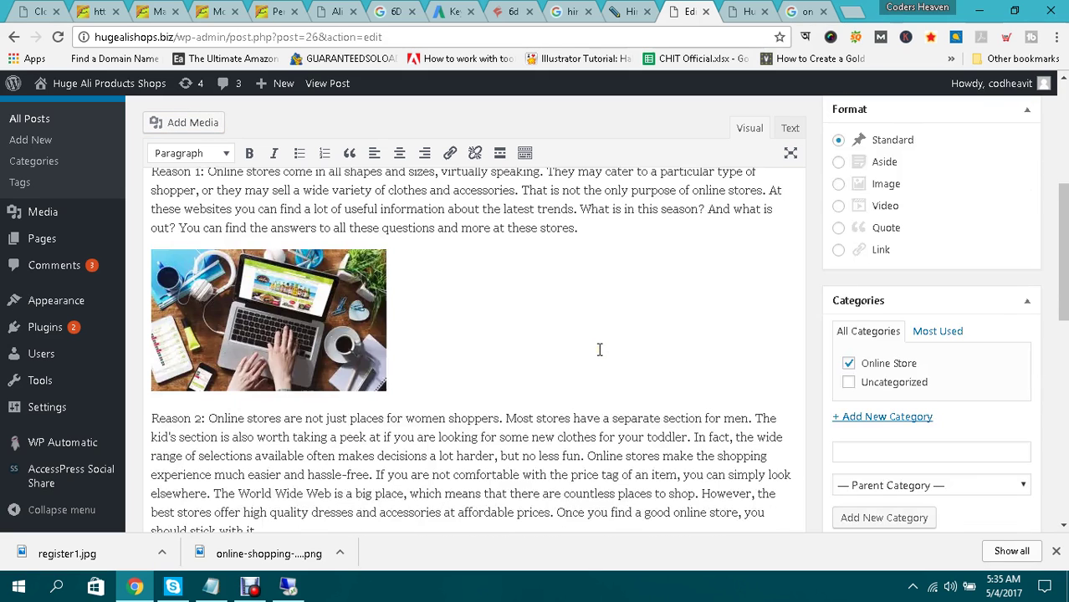
scroll(599, 349, up, 3)
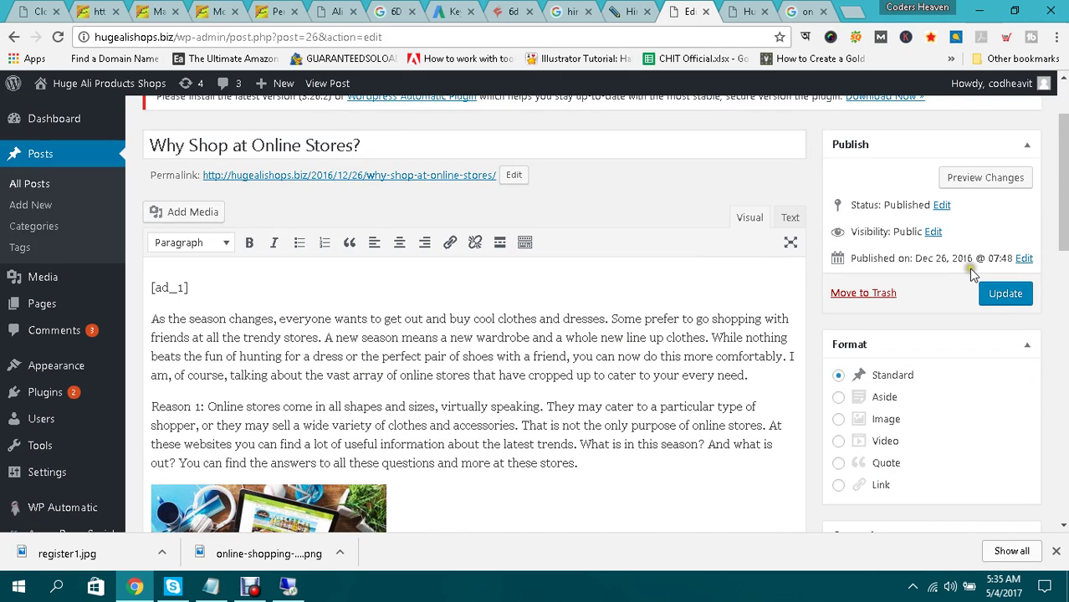
click(1004, 297)
click(1056, 553)
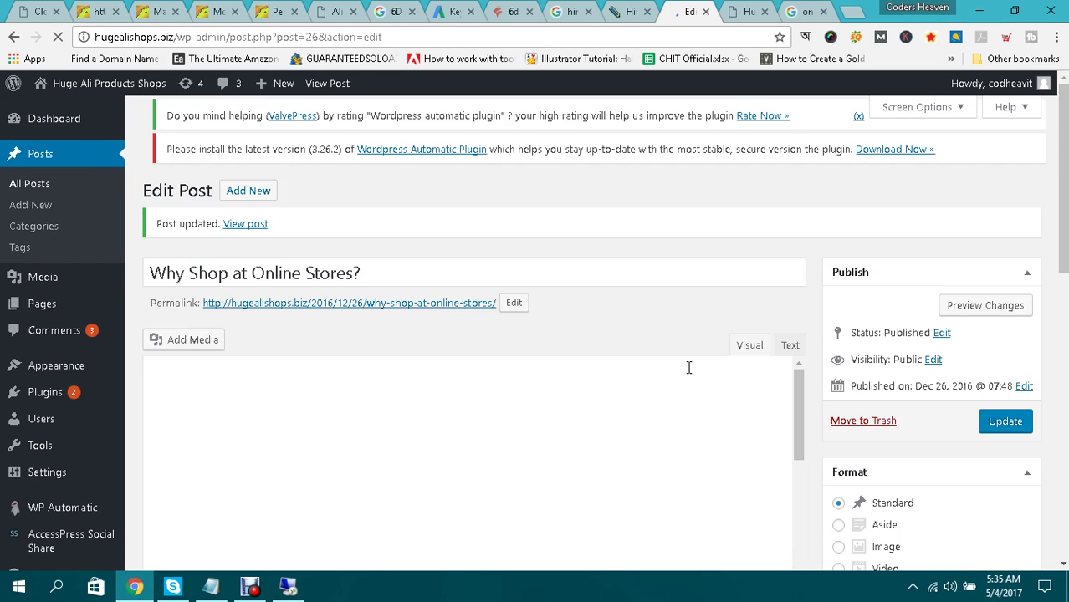
Reload the site's front page and scroll through the post listing.
key(ctrl+Tab)
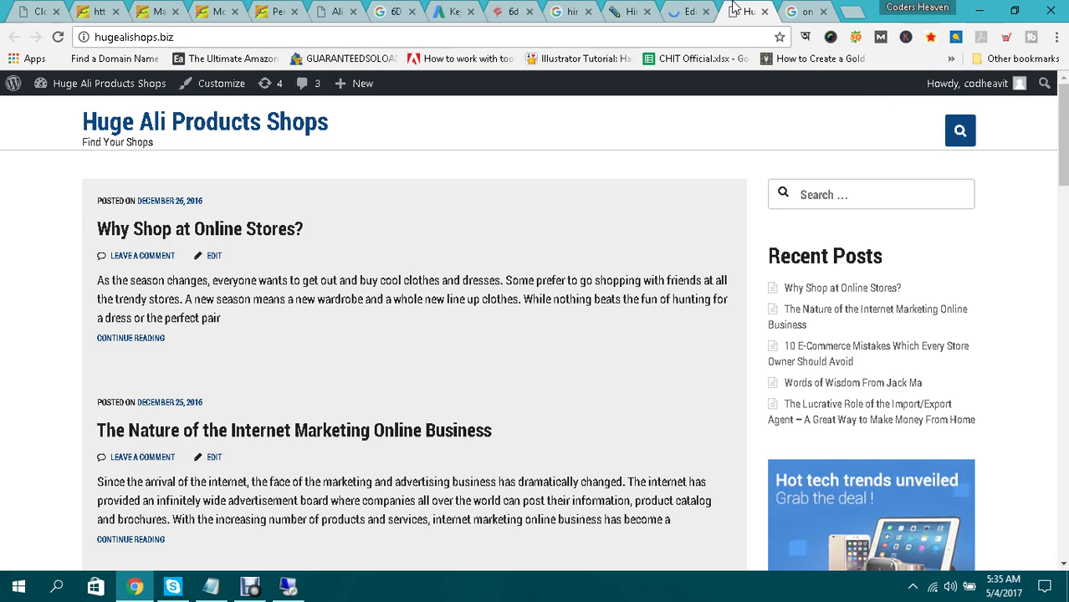
click(569, 43)
key(Return)
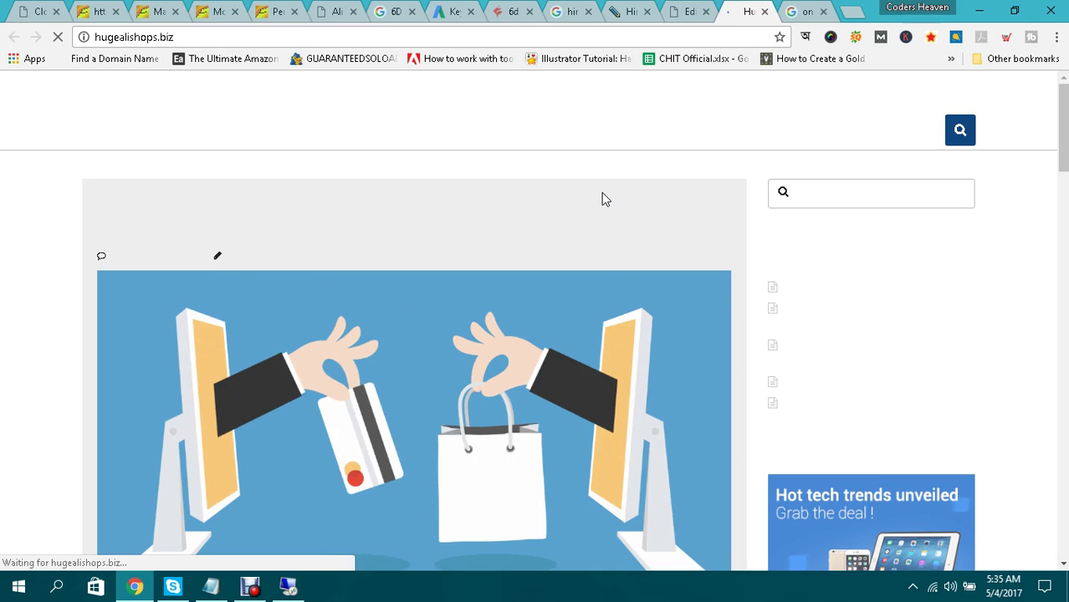
scroll(602, 194, down, 3)
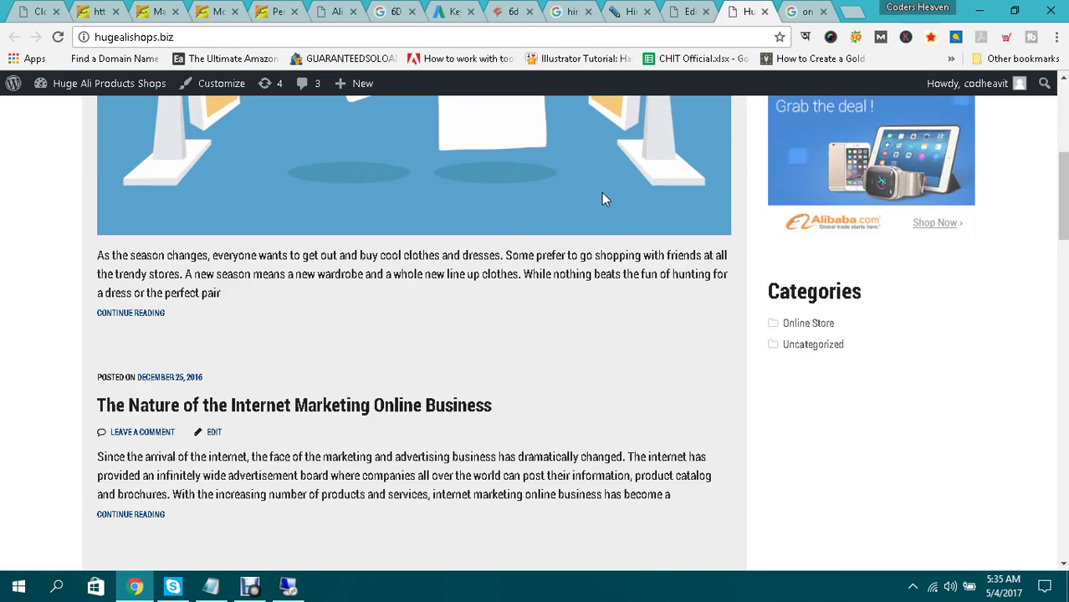
scroll(508, 221, up, 5)
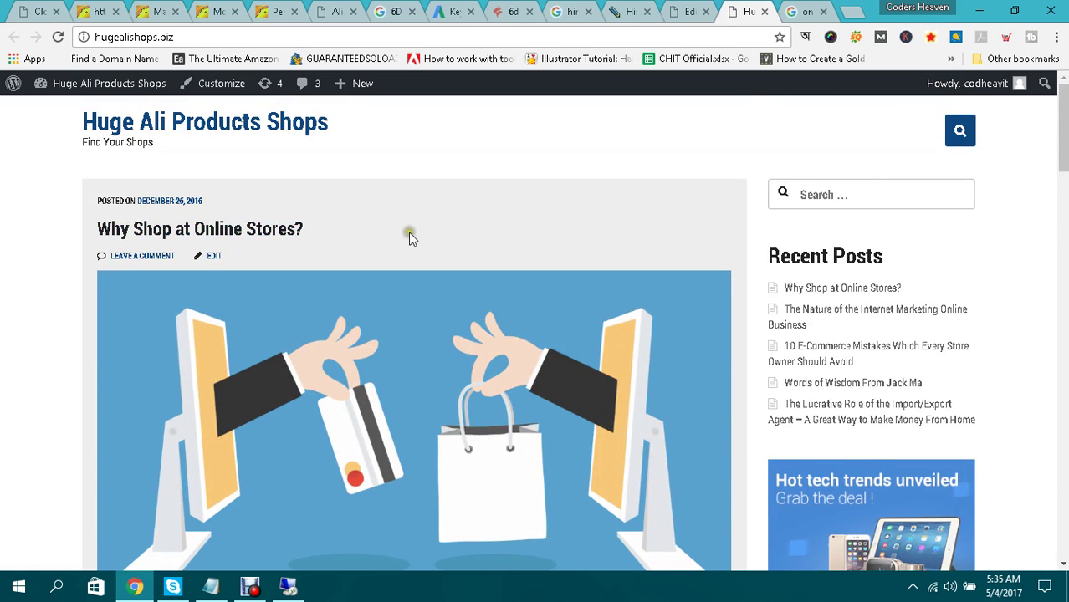
scroll(410, 238, down, 2)
scroll(410, 239, down, 3)
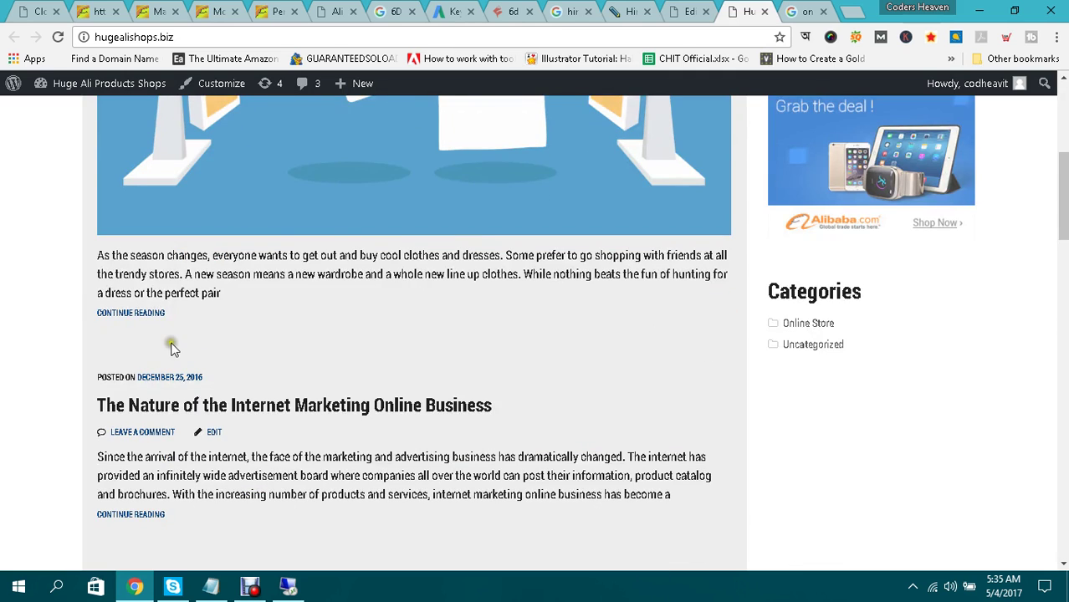
scroll(331, 371, up, 4)
scroll(432, 281, down, 2)
scroll(432, 281, up, 3)
Open the live 'Why Shop at Online Stores?' post and check the laptop photo under Reason 1.
click(224, 232)
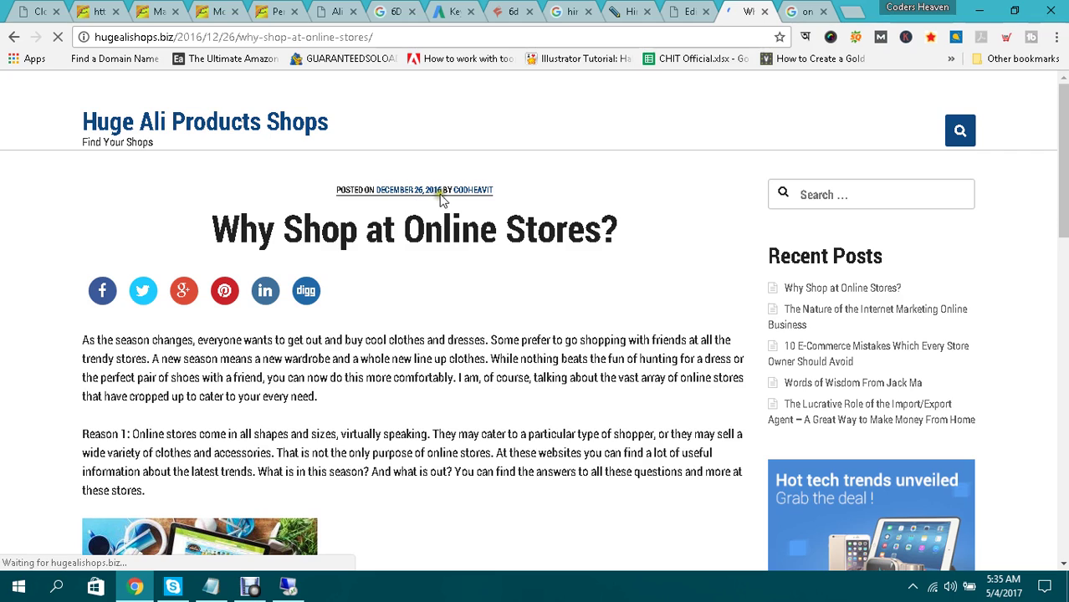
drag(215, 226, 572, 223)
click(611, 223)
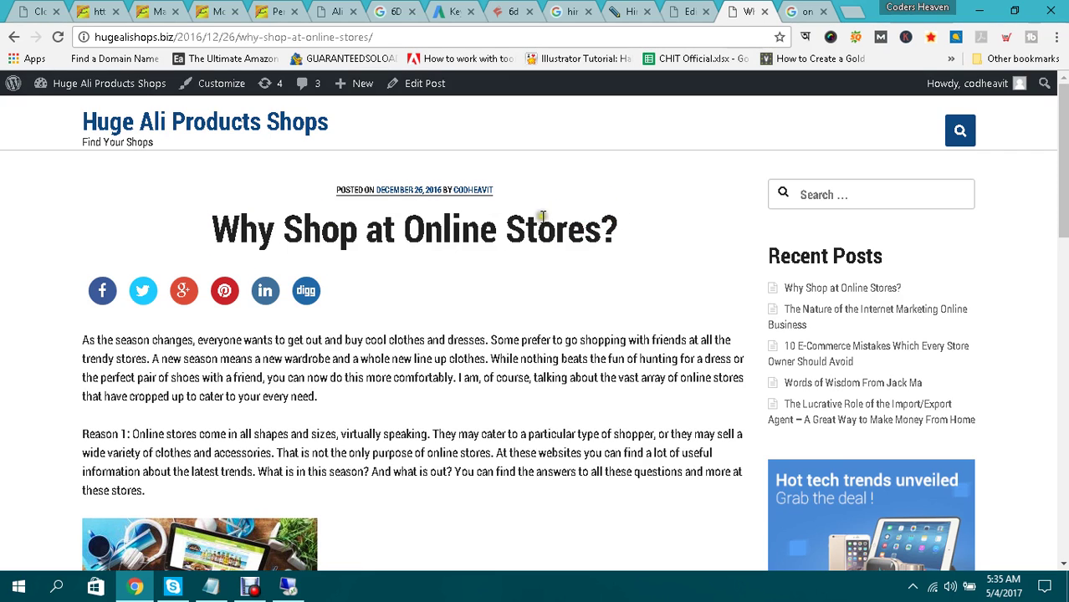
drag(303, 230, 591, 226)
click(660, 214)
scroll(615, 218, down, 3)
scroll(614, 217, down, 4)
scroll(613, 217, up, 6)
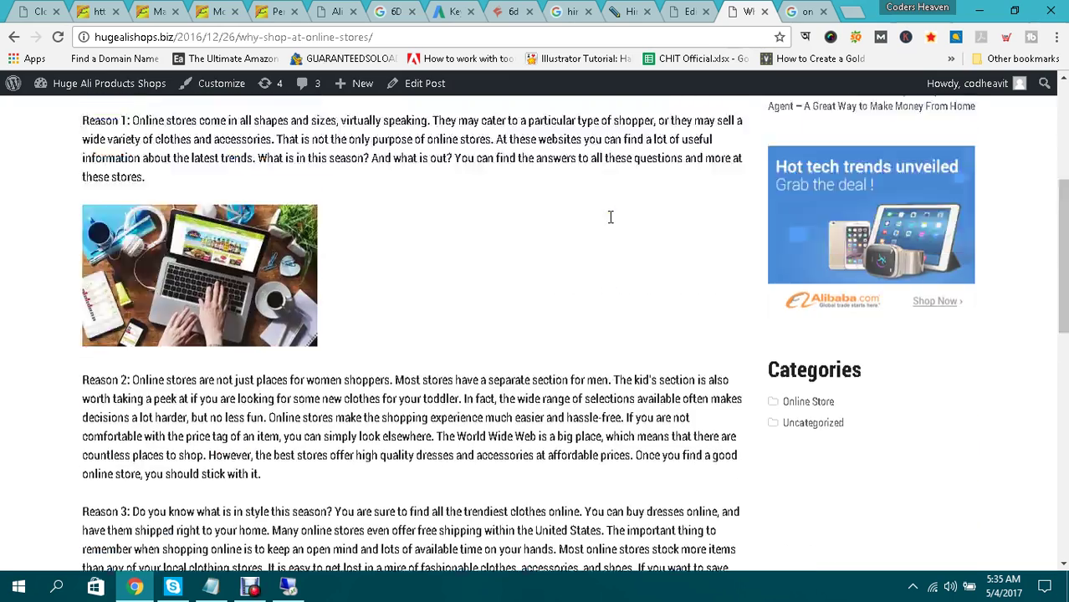
scroll(446, 258, down, 2)
scroll(518, 252, up, 3)
scroll(442, 229, down, 1)
scroll(352, 252, down, 5)
scroll(393, 240, up, 2)
scroll(435, 242, up, 1)
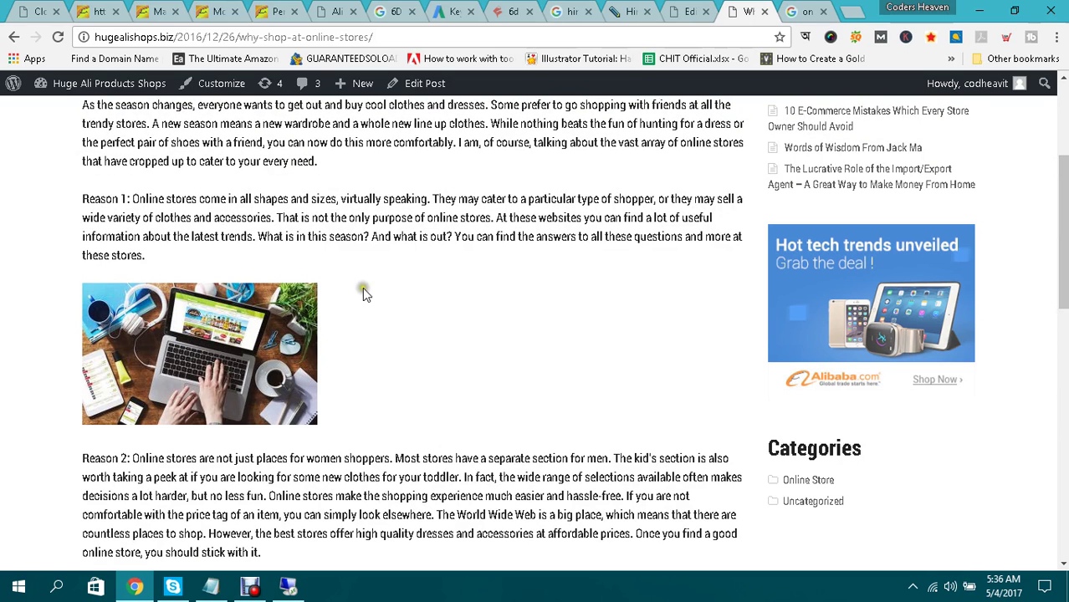
scroll(390, 284, down, 3)
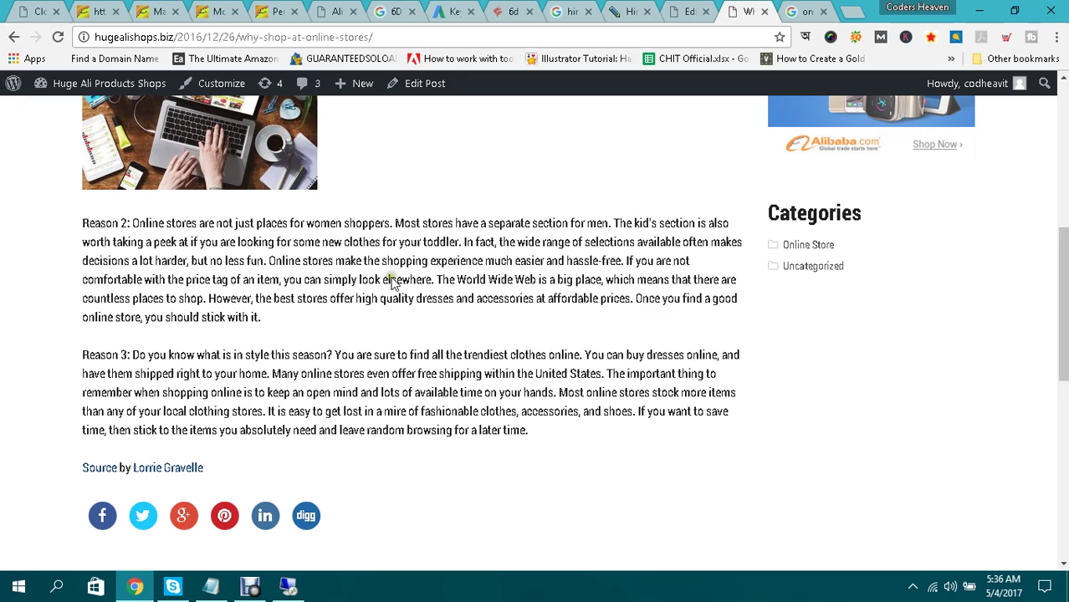
scroll(392, 277, up, 4)
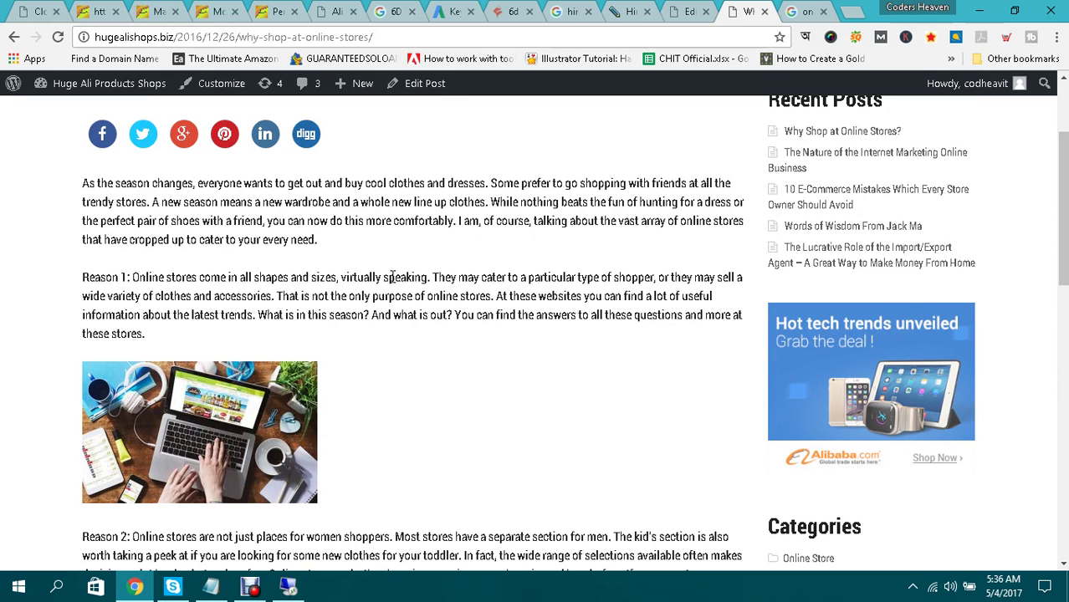
scroll(392, 276, up, 1)
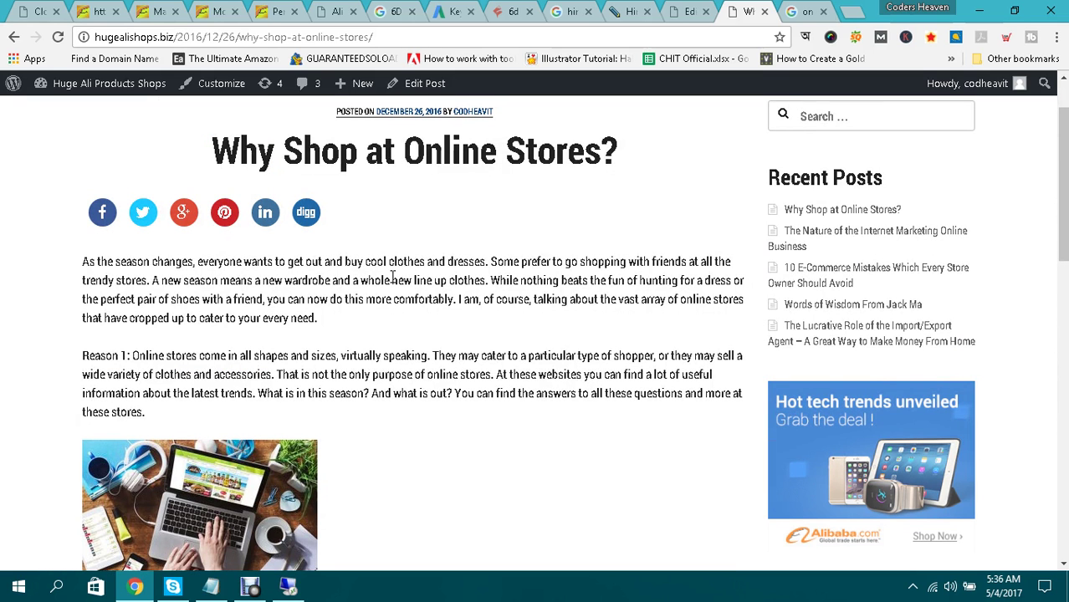
scroll(392, 277, down, 2)
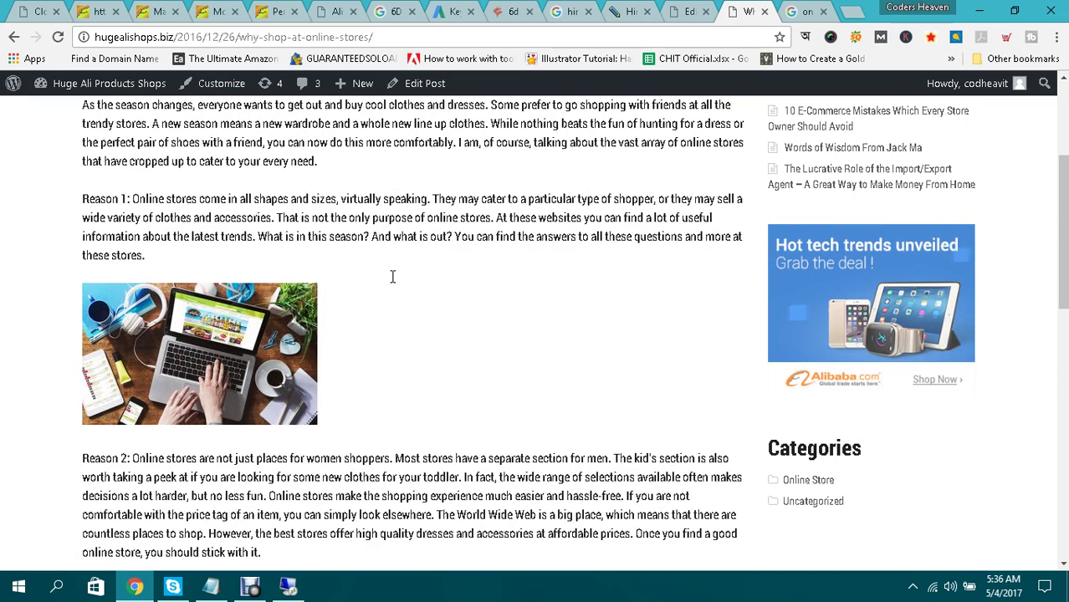
scroll(391, 277, up, 1)
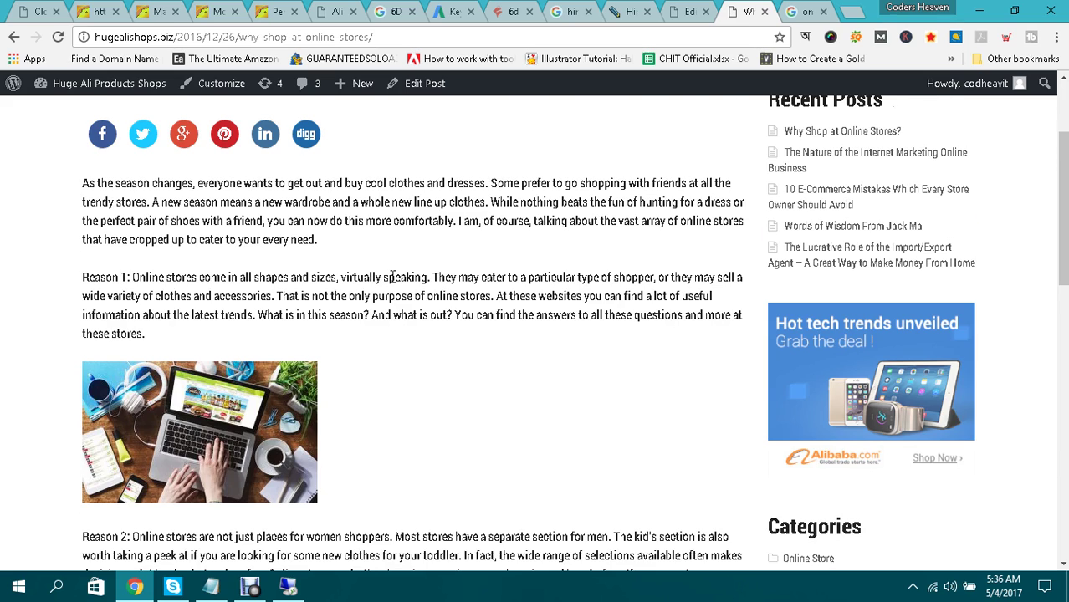
scroll(392, 277, down, 1)
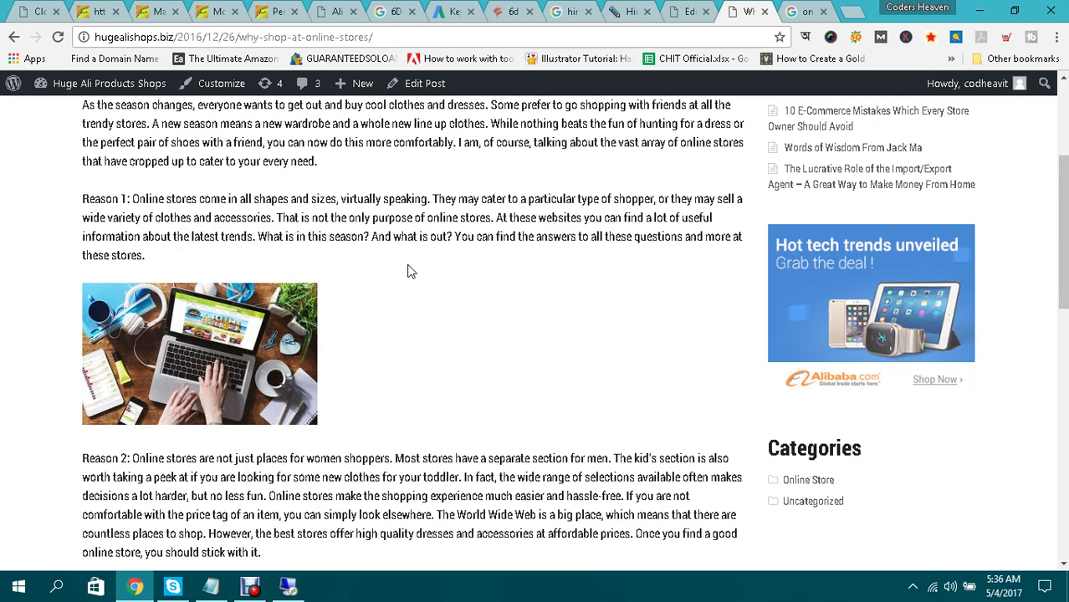
Look over the live post and highlight its title text.
click(251, 588)
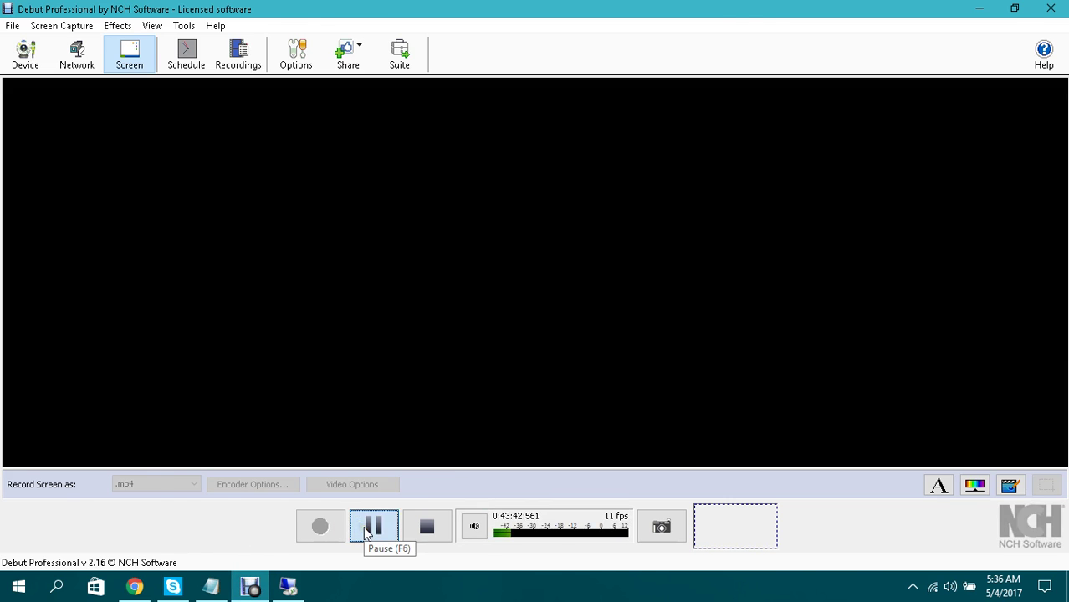
click(372, 525)
click(423, 327)
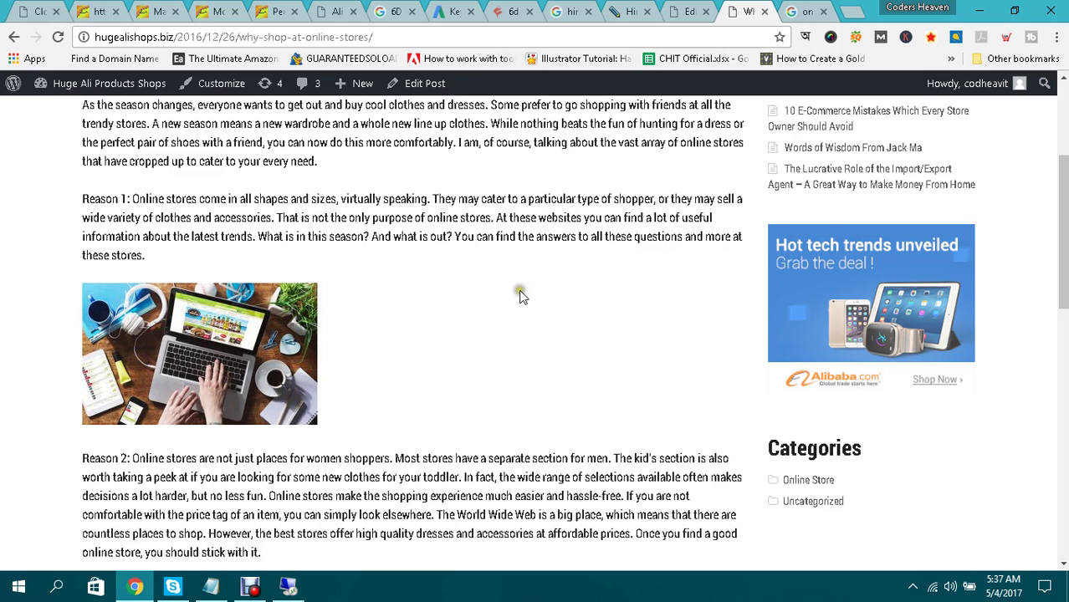
scroll(543, 285, down, 4)
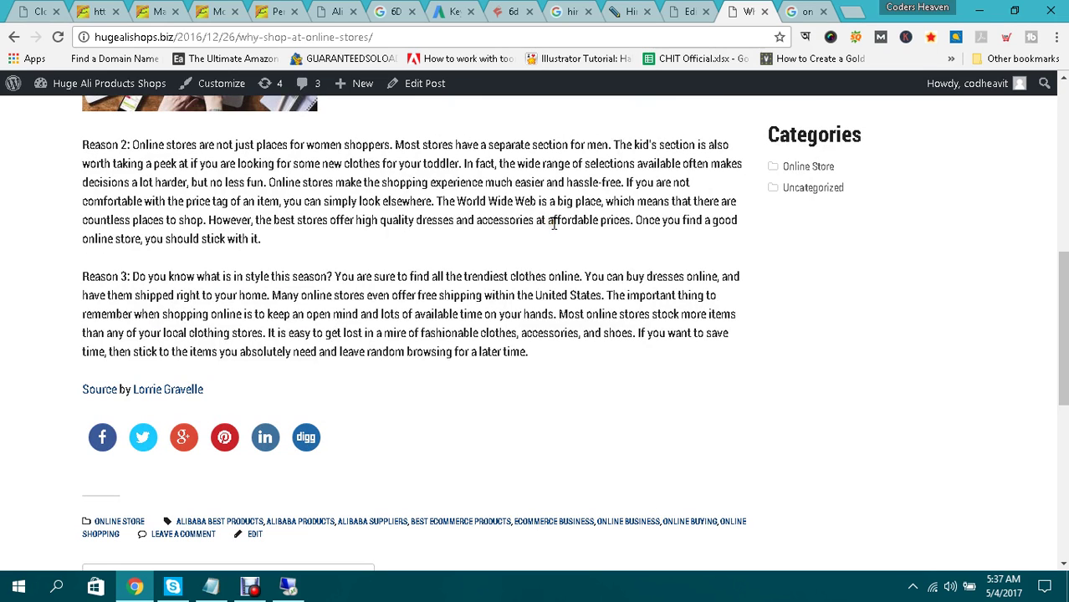
scroll(554, 224, up, 6)
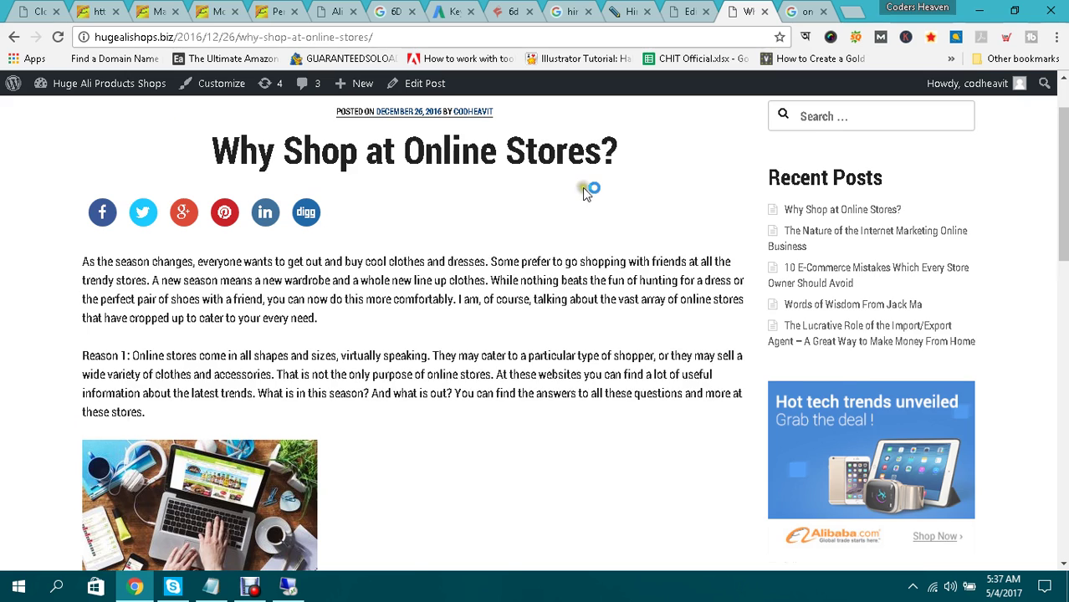
scroll(29, 275, up, 1)
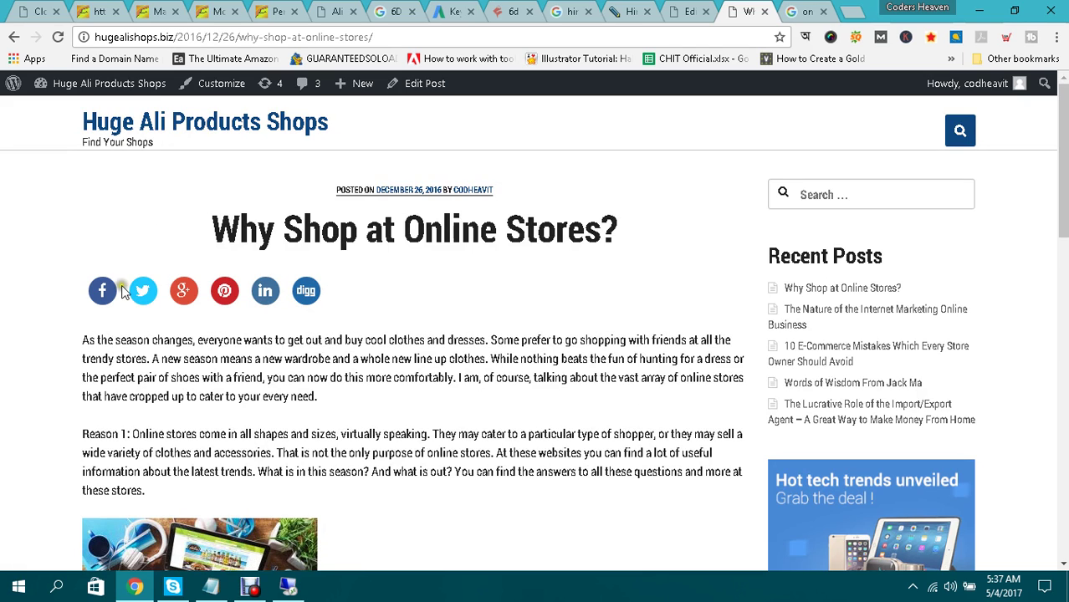
drag(259, 233, 492, 244)
click(559, 244)
drag(214, 214, 480, 241)
click(587, 221)
Open WP Automatic's All Campaigns list, showing the hugealishops Articles campaign.
click(688, 11)
scroll(55, 416, down, 2)
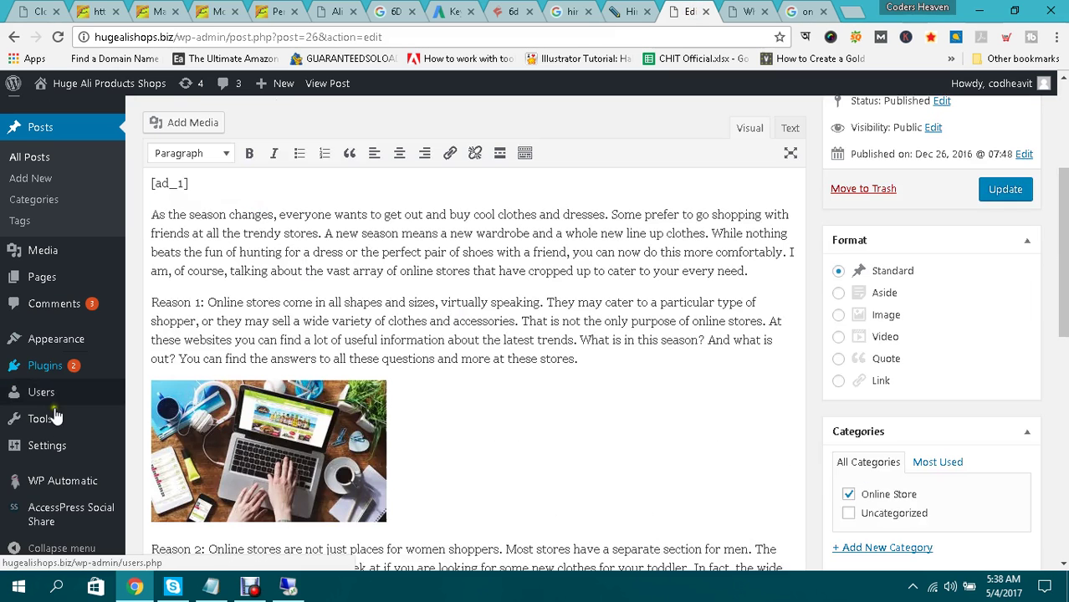
mouse_move(55, 485)
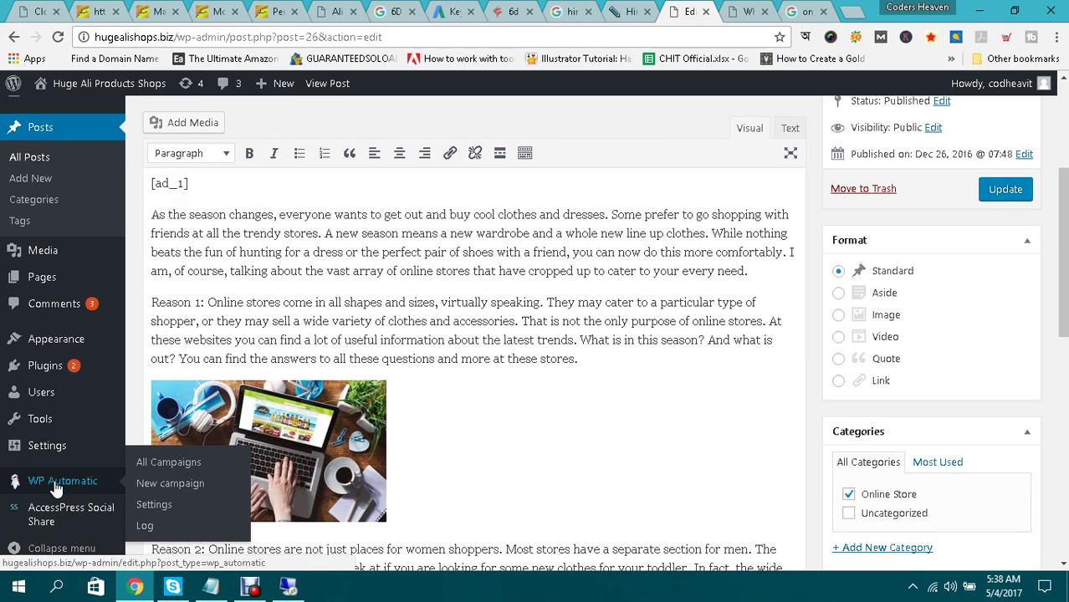
click(64, 483)
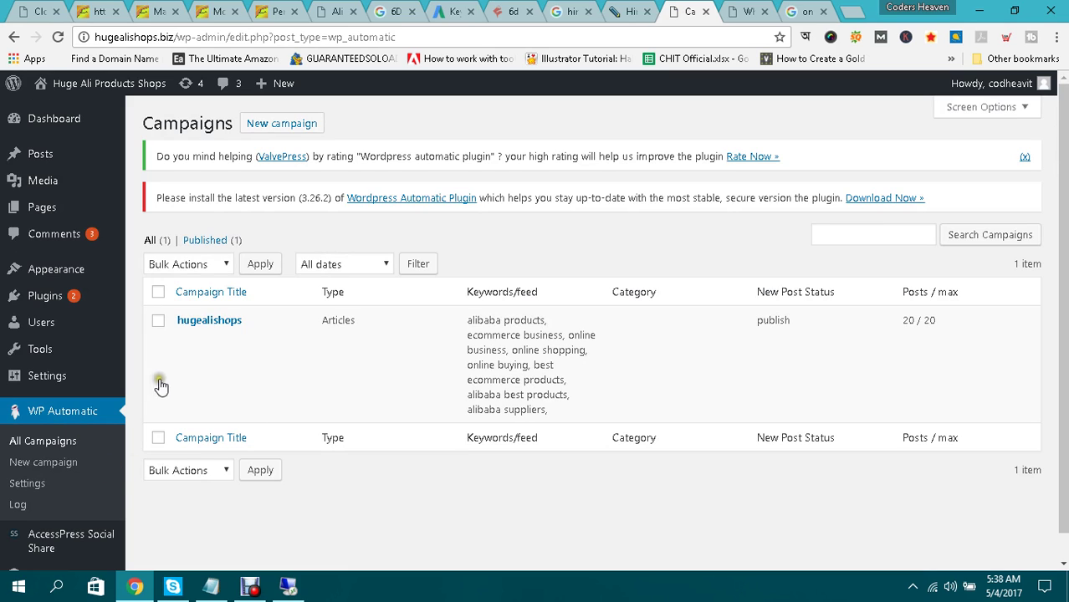
scroll(394, 358, down, 1)
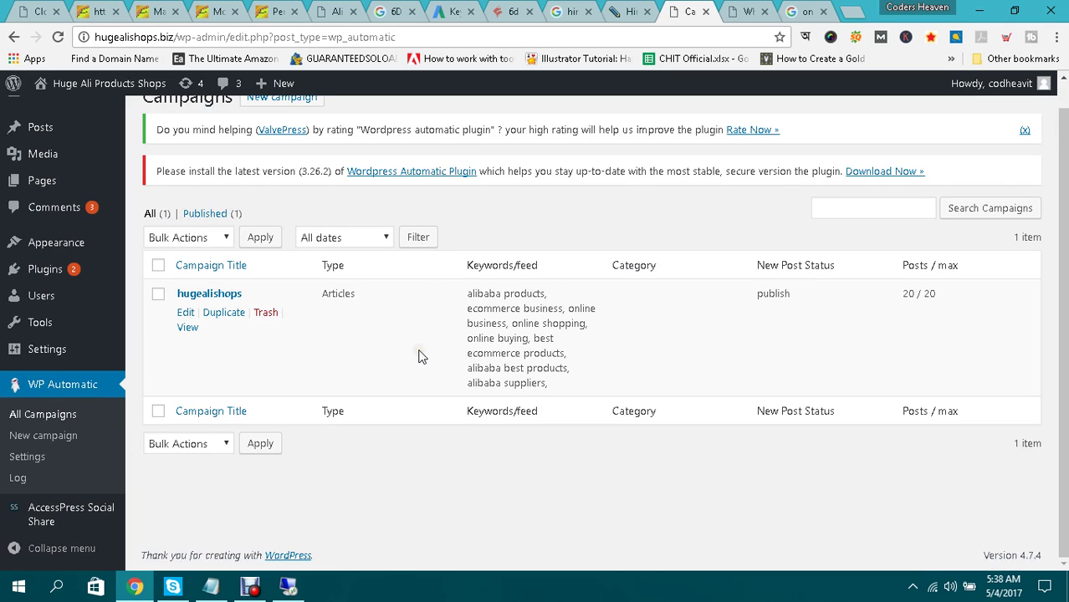
scroll(422, 357, up, 1)
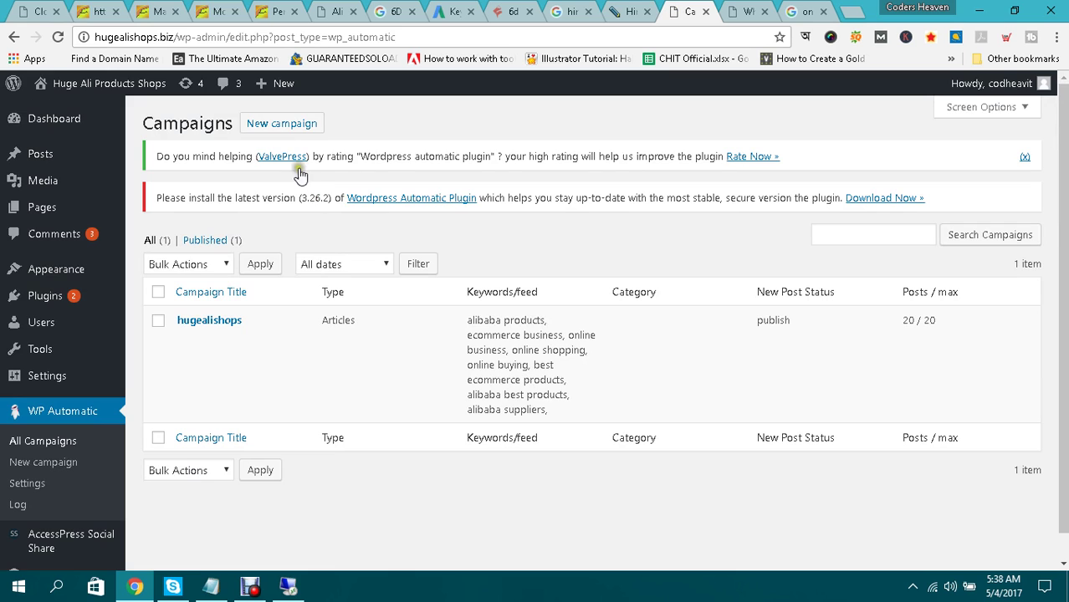
Add a new WP Automatic campaign and enter the title '6d wireless mouse'.
click(281, 124)
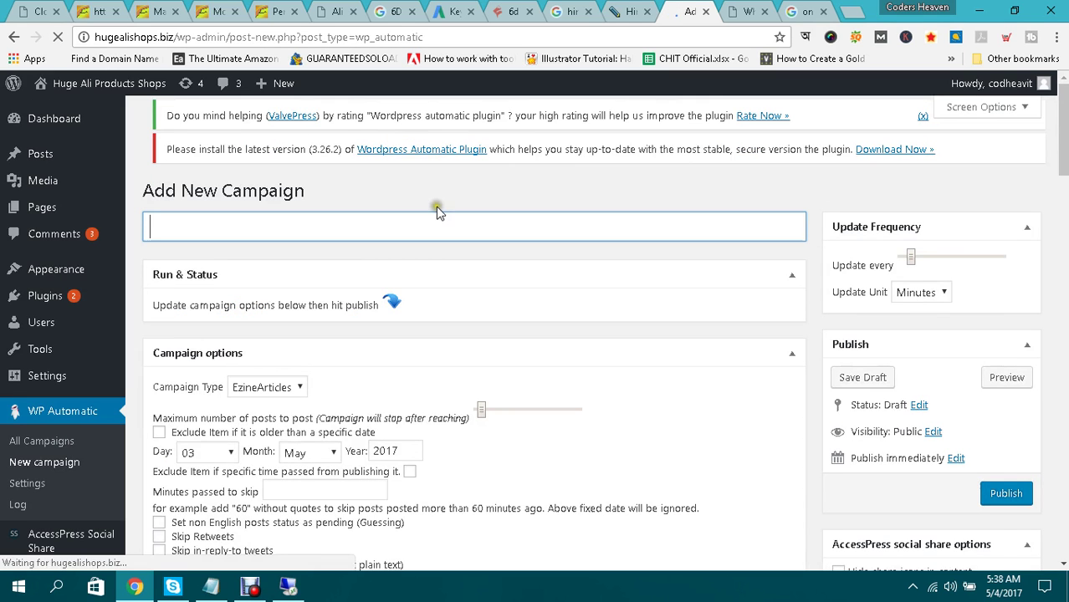
click(503, 227)
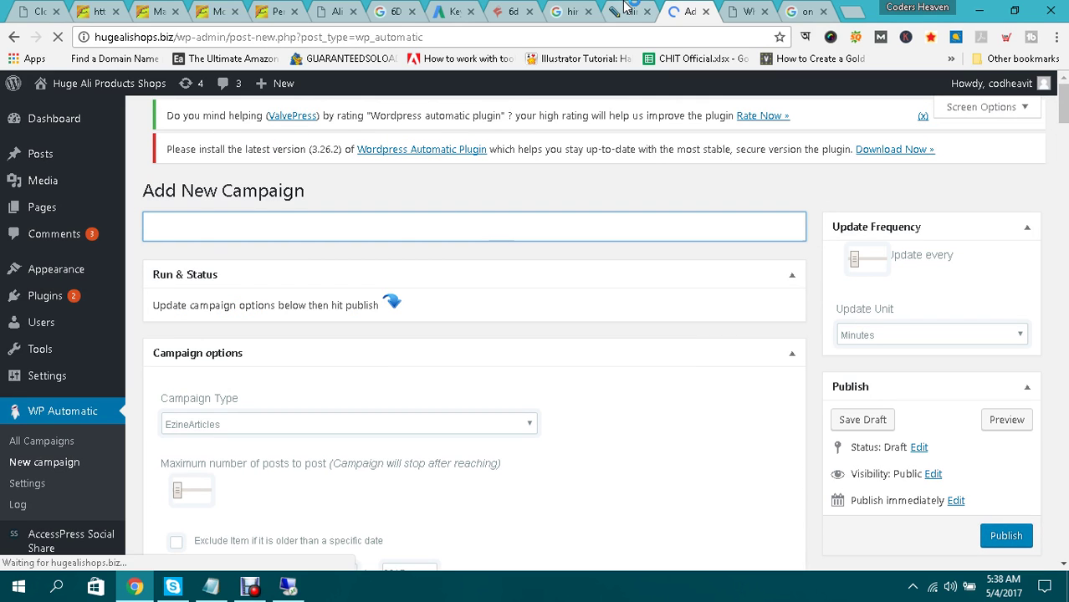
click(628, 8)
key(ctrl+Tab)
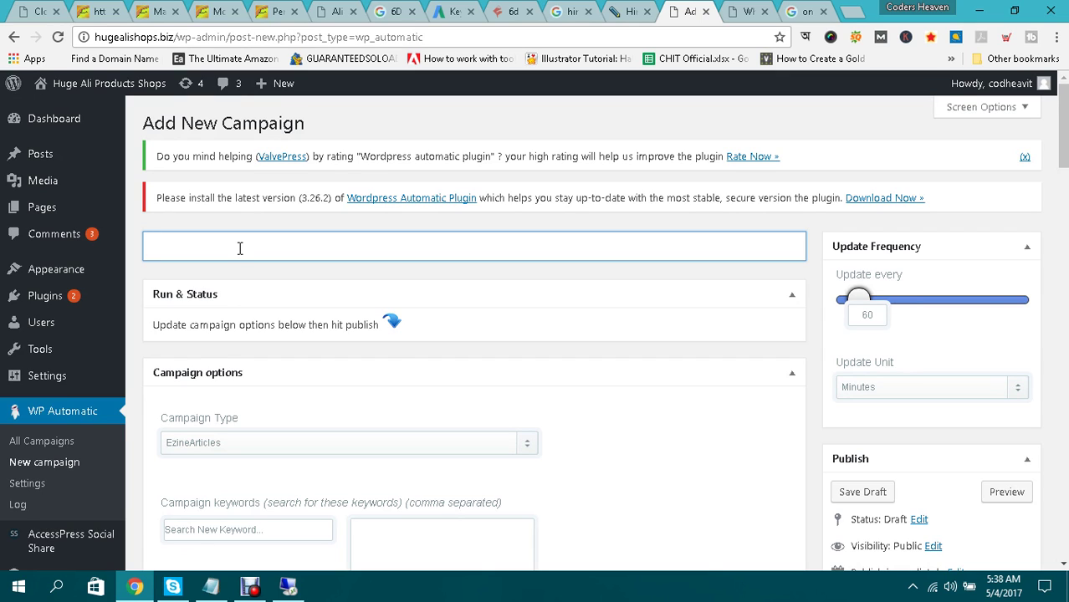
text(6d wire)
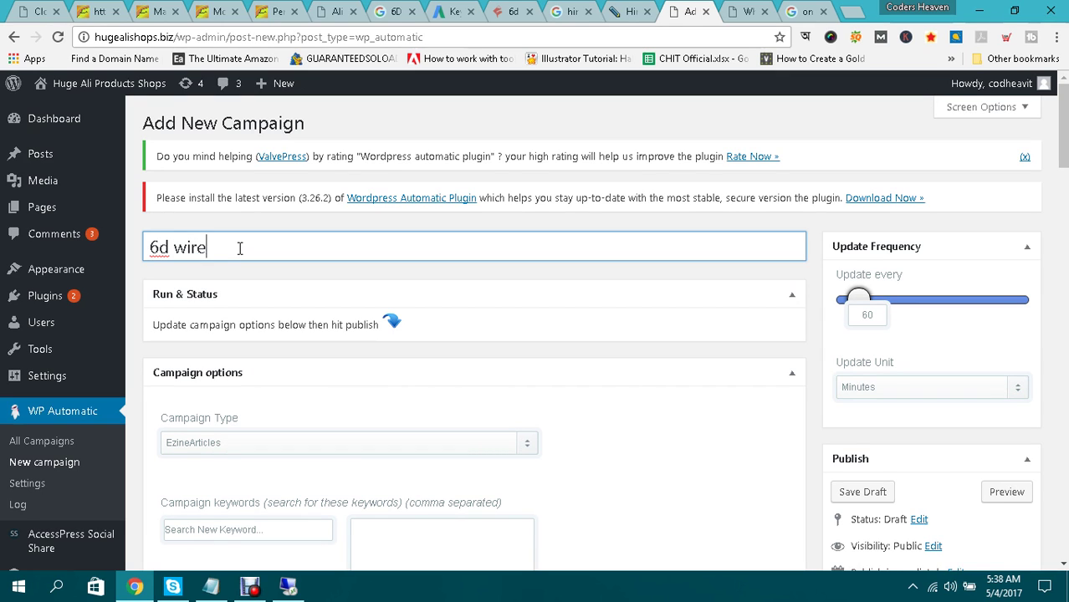
text(less mouse)
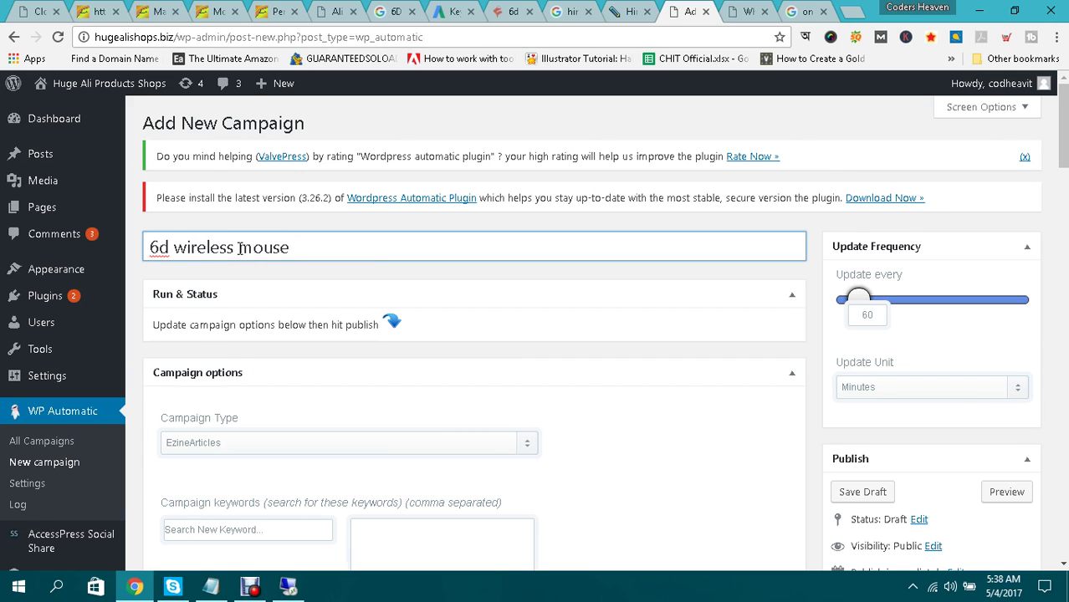
scroll(238, 248, down, 1)
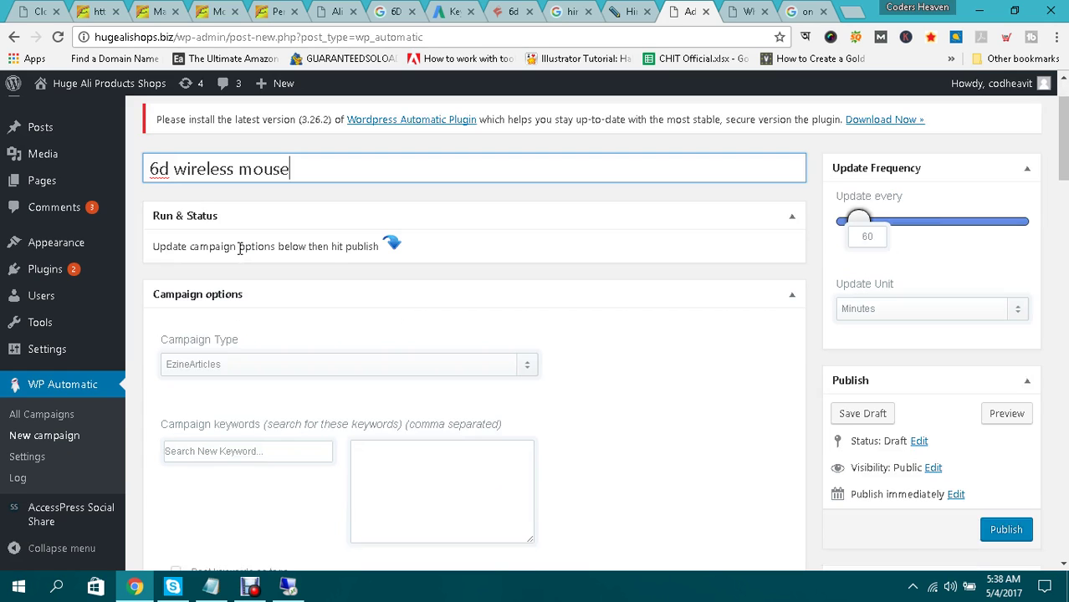
scroll(372, 348, down, 3)
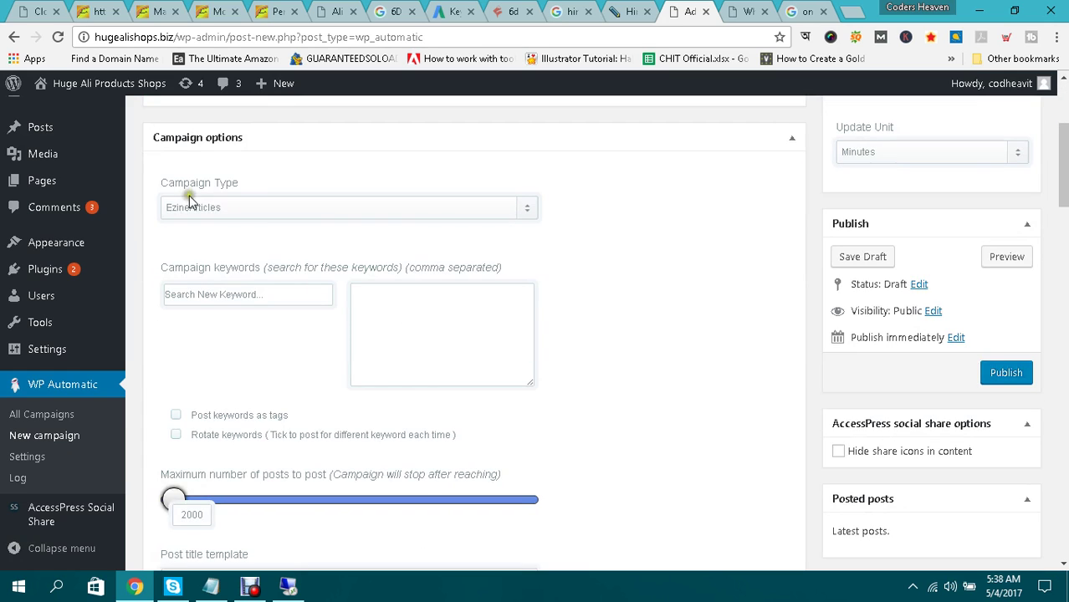
Change the campaign type from EzineArticles to Feeds and select the 'Feeds to post from' box.
click(318, 209)
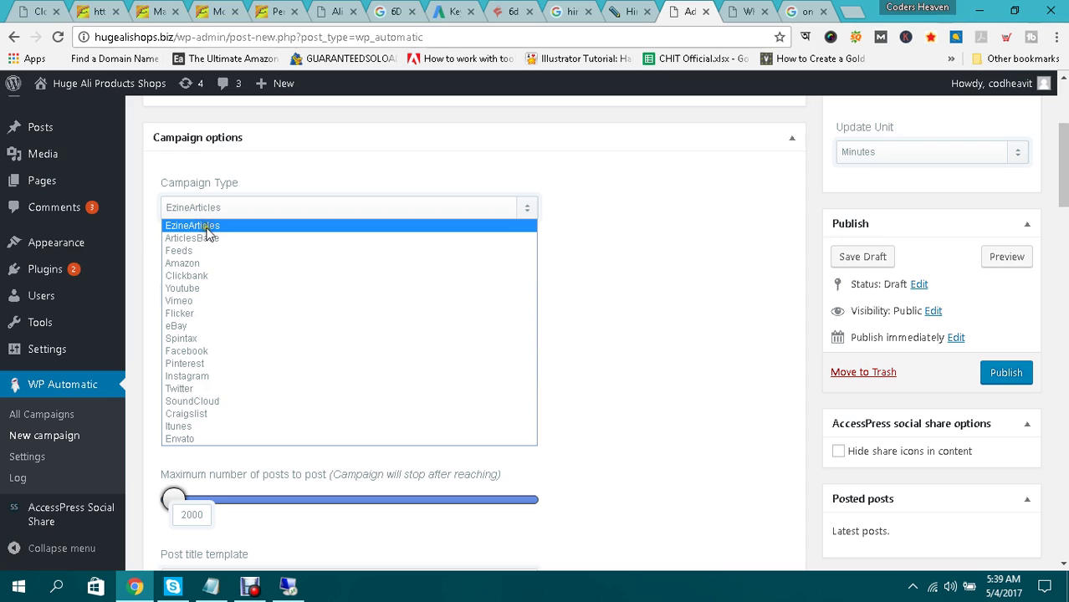
click(188, 251)
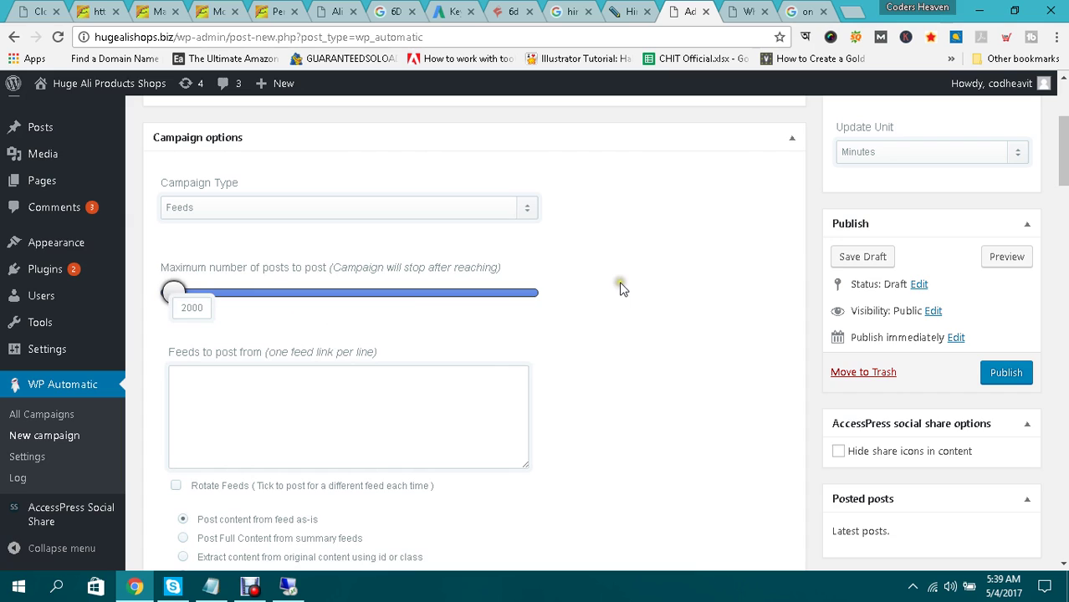
scroll(602, 289, down, 1)
click(378, 316)
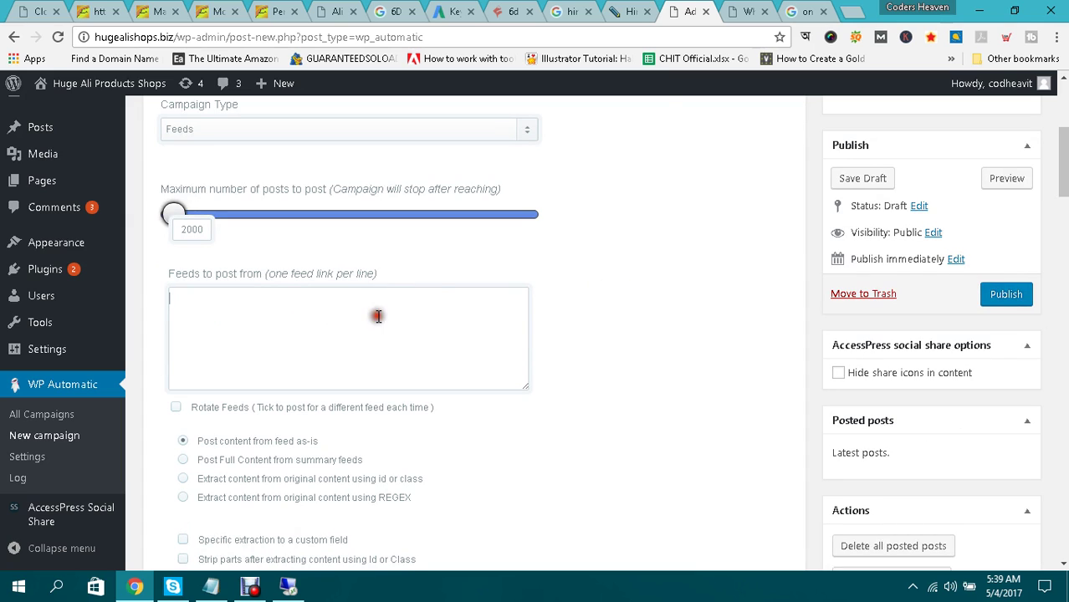
Google '6d wireless mouse rss feed link' in a new tab and background-open the importitall.co.za result.
click(851, 10)
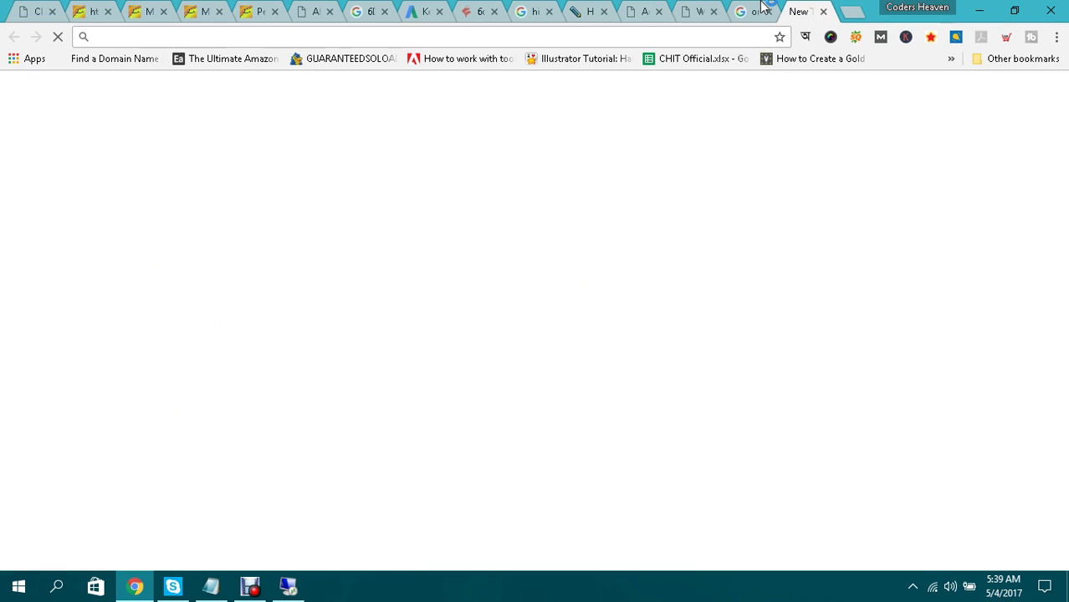
click(640, 8)
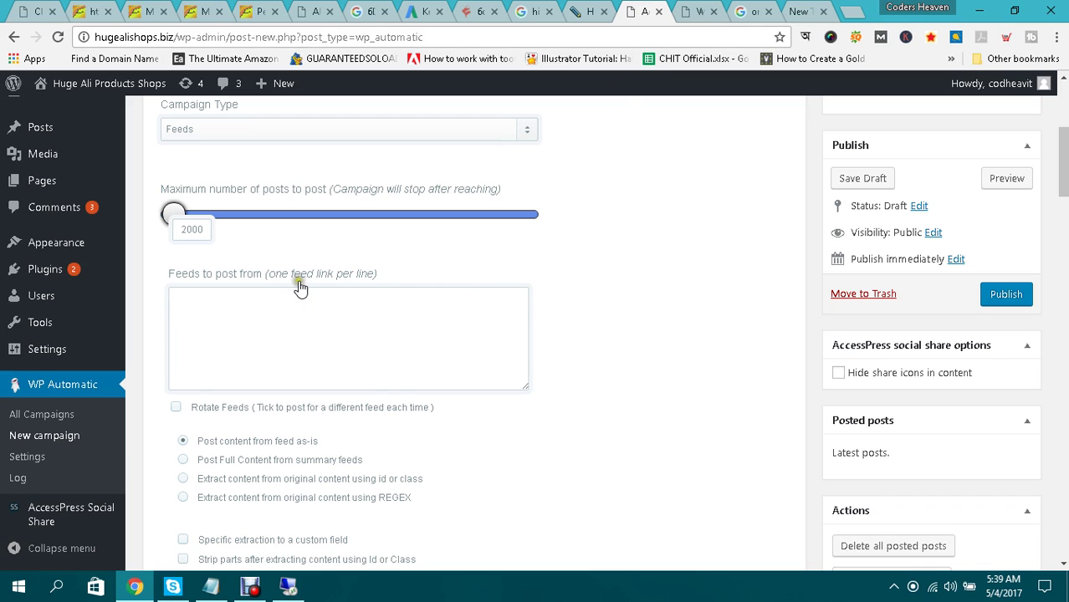
click(810, 11)
click(437, 36)
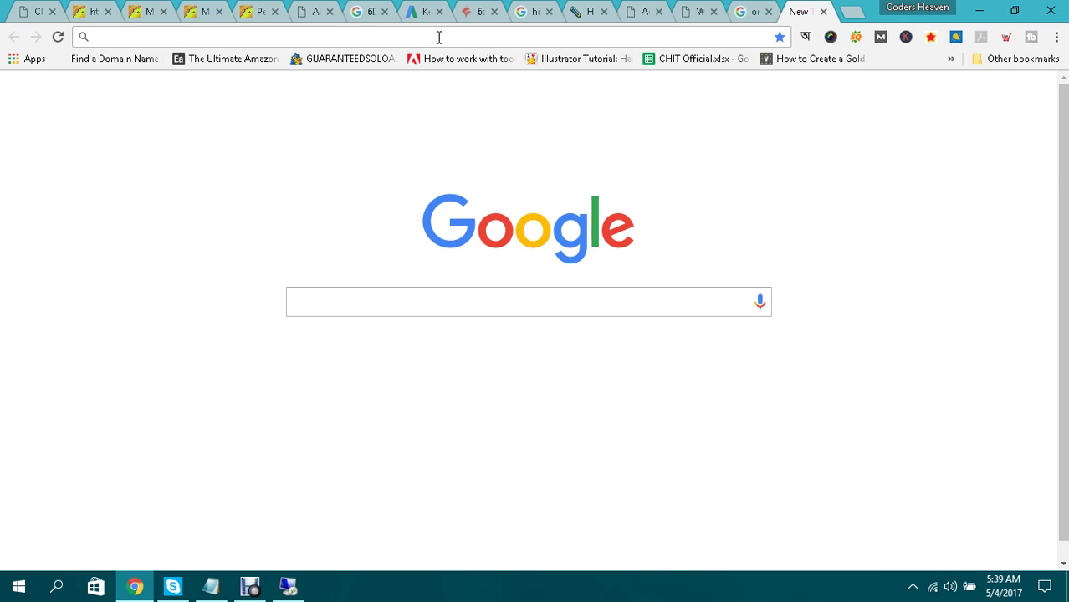
text(6d wi)
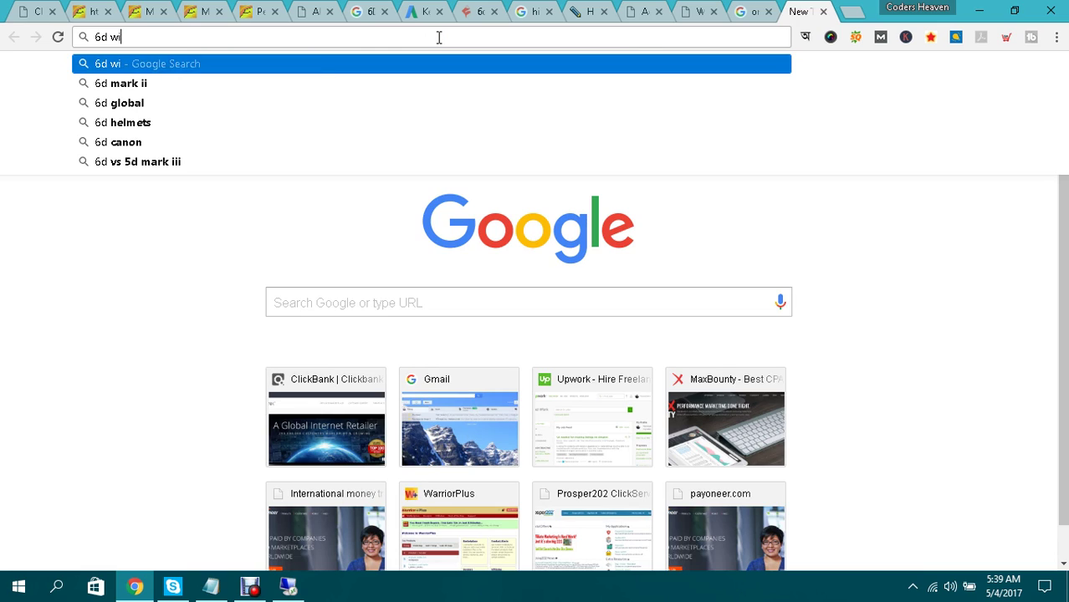
text(reless mouse )
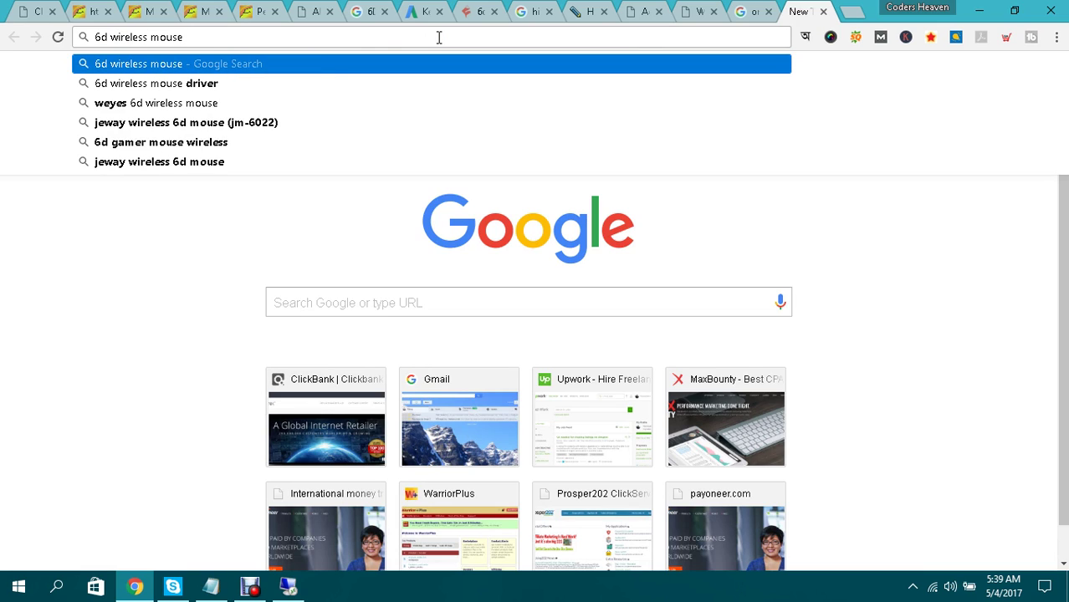
text(rss feed link)
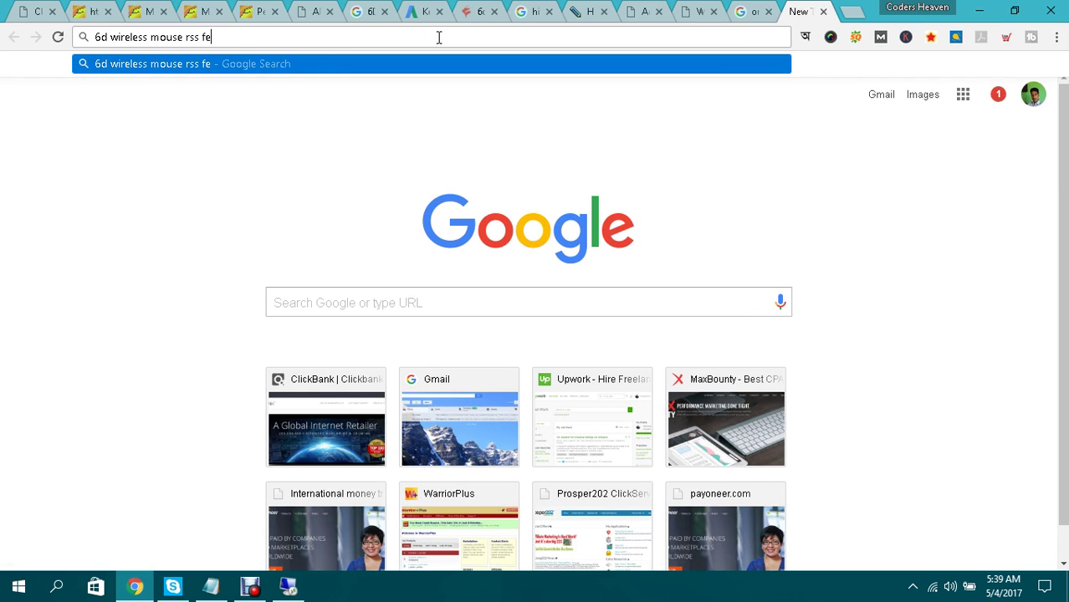
key(Return)
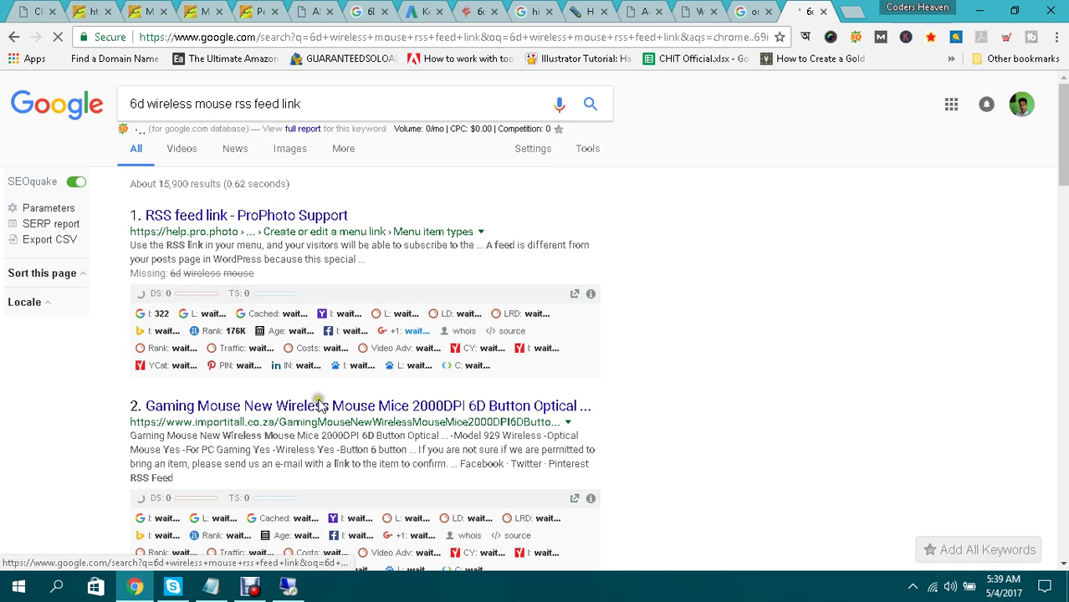
middle_click(296, 408)
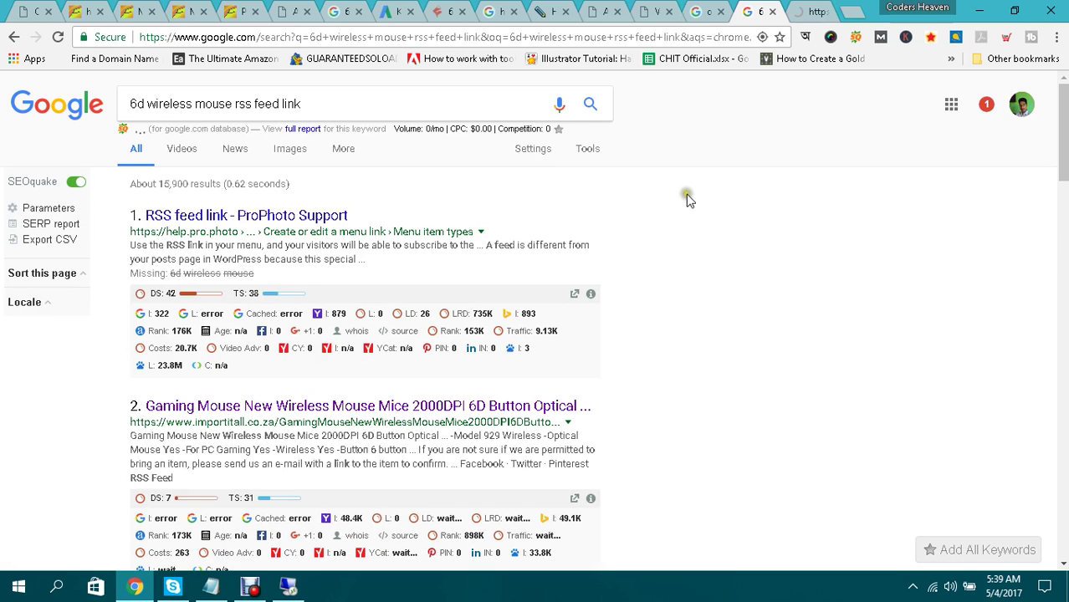
scroll(642, 261, down, 1)
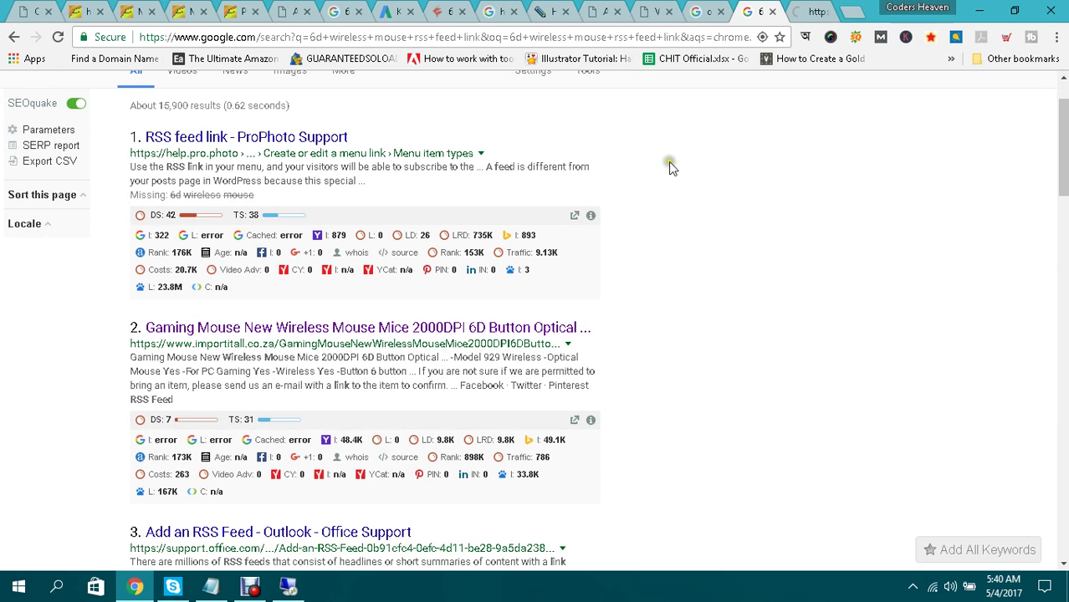
Review the sold-out Importitall 2000DPI 6D gaming mouse page, then close its tab.
click(810, 8)
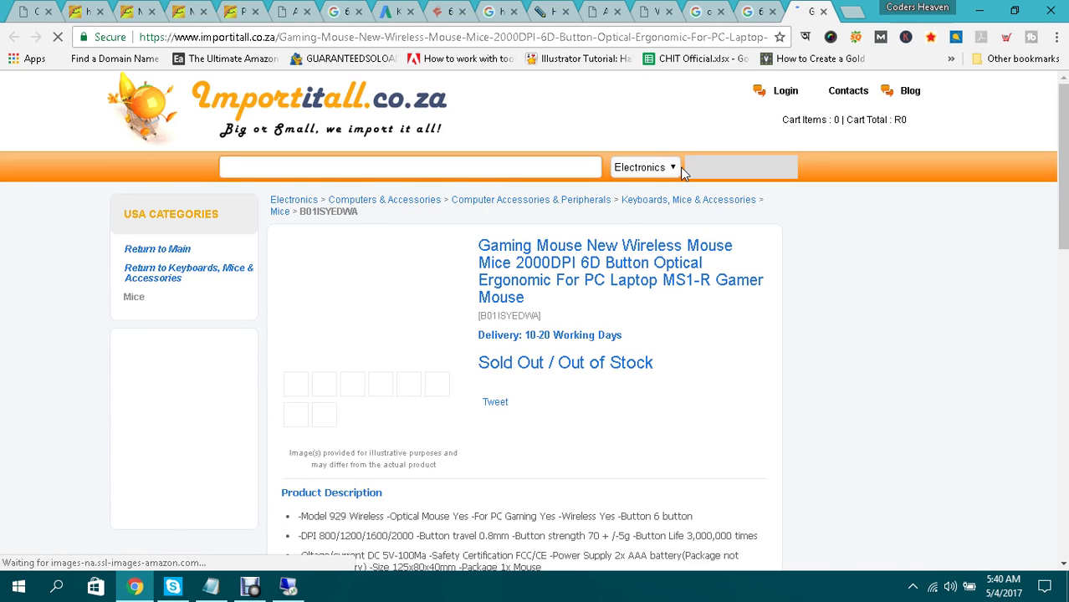
scroll(674, 234, down, 4)
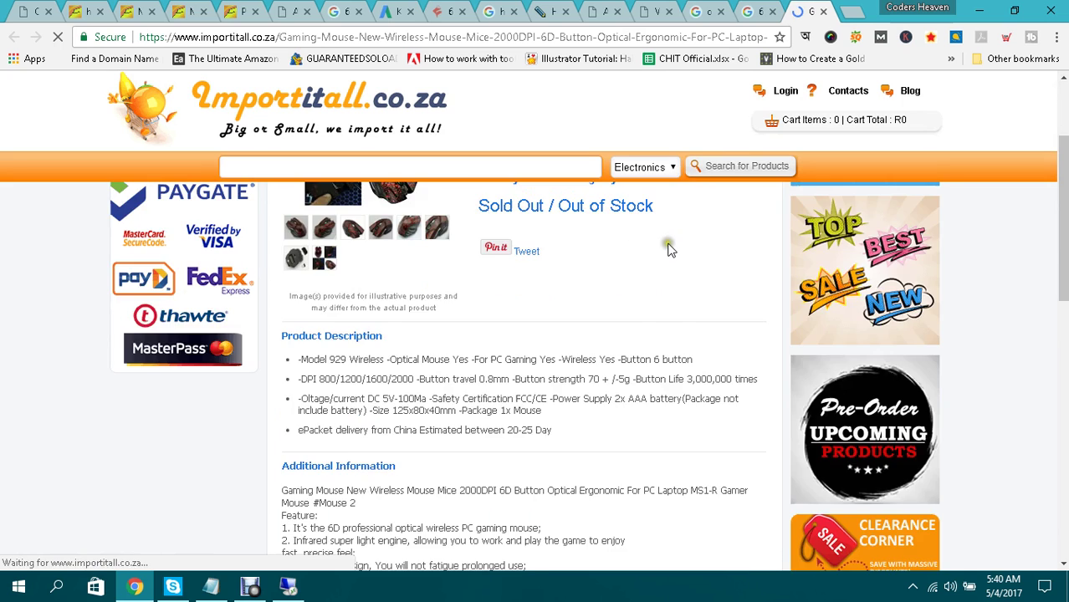
scroll(670, 249, down, 2)
scroll(669, 249, down, 2)
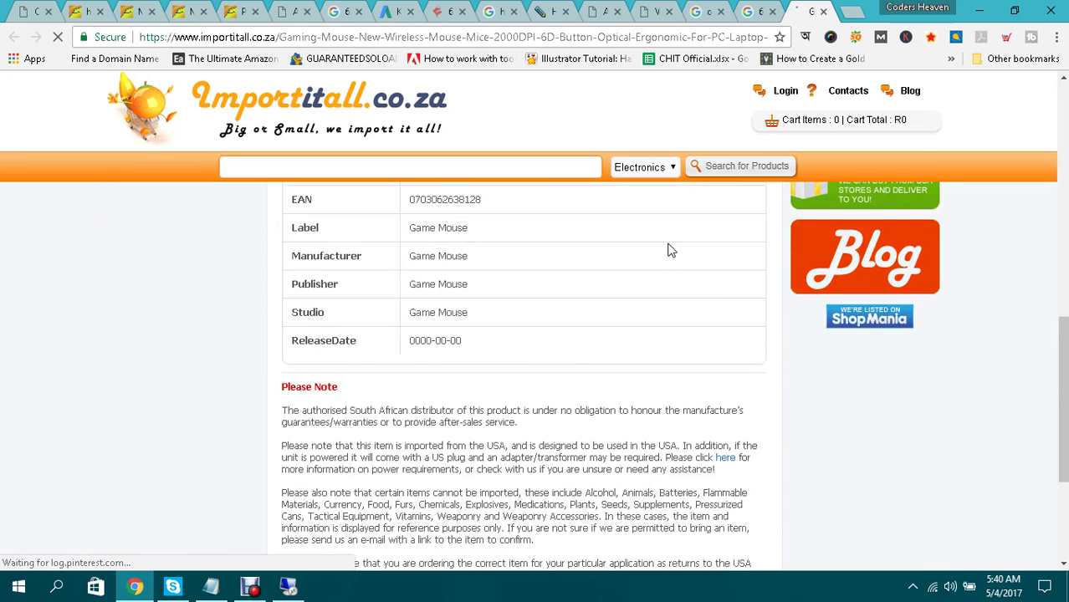
scroll(669, 250, down, 3)
scroll(669, 249, up, 11)
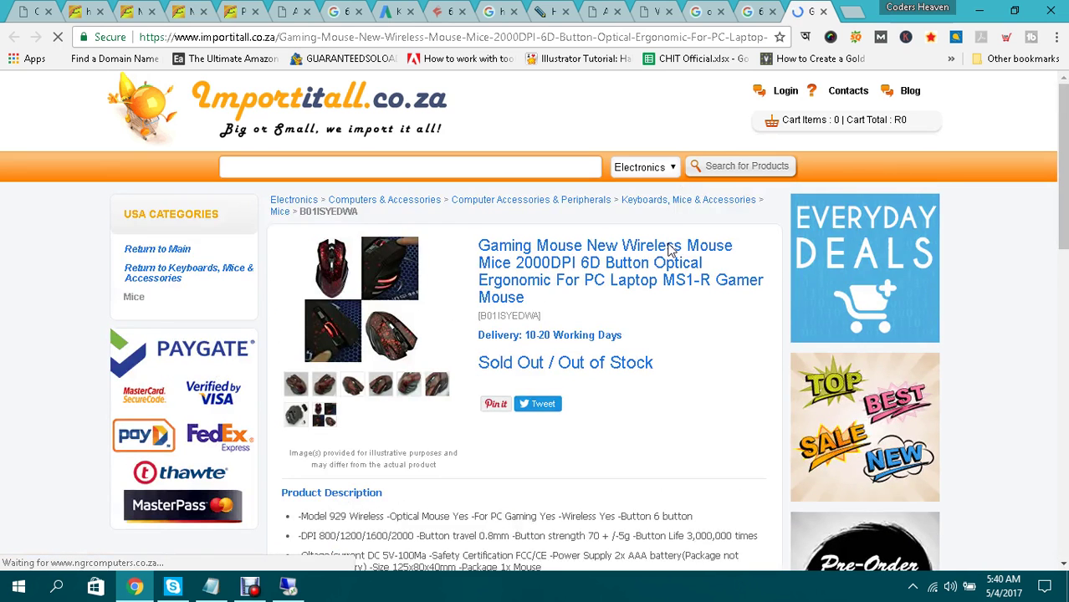
click(823, 12)
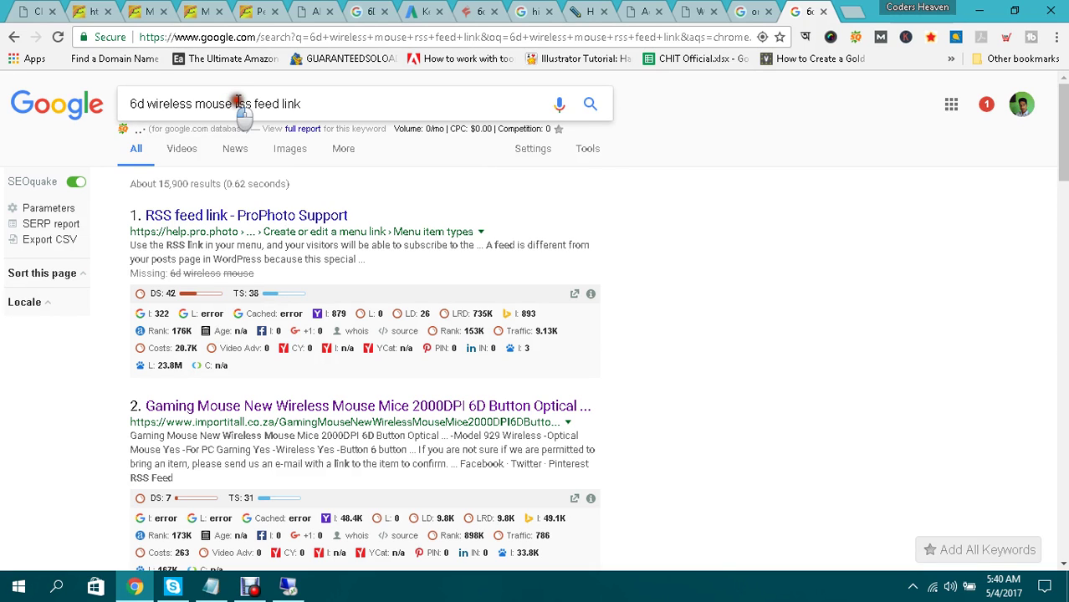
Drop 'rss feed link' from the query and browse the roughly 547,000 '6d wireless mouse' results.
drag(234, 102, 388, 97)
key(BackSpace)
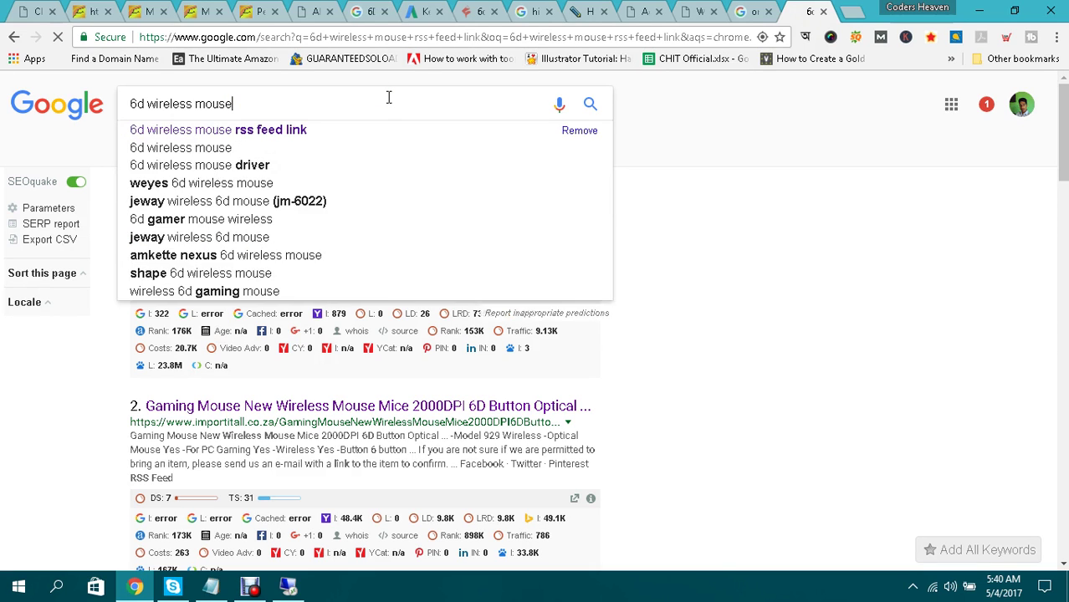
key(Return)
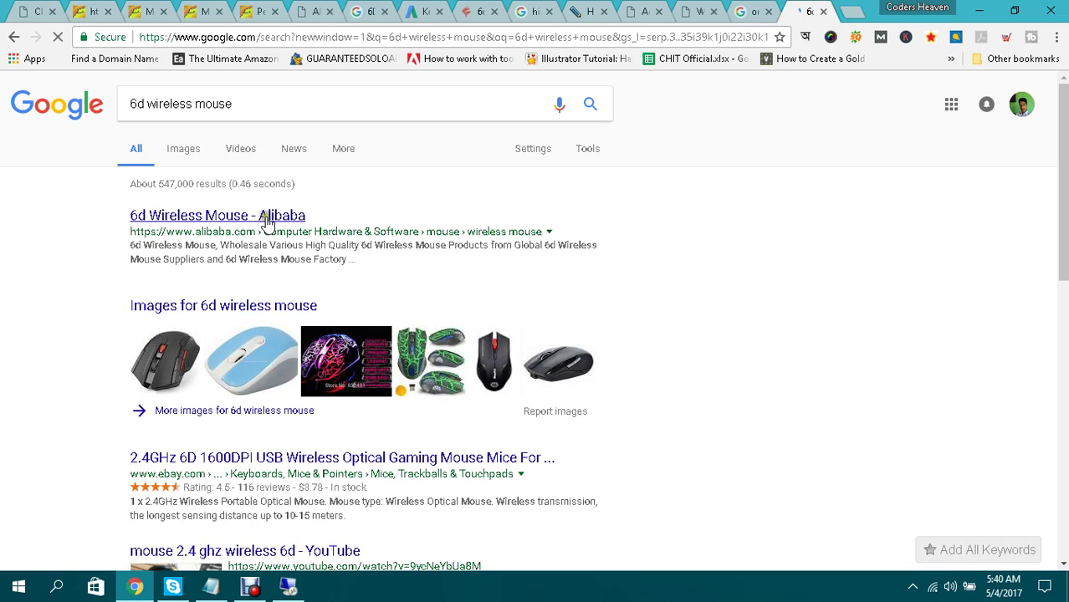
scroll(325, 227, down, 1)
scroll(325, 227, down, 5)
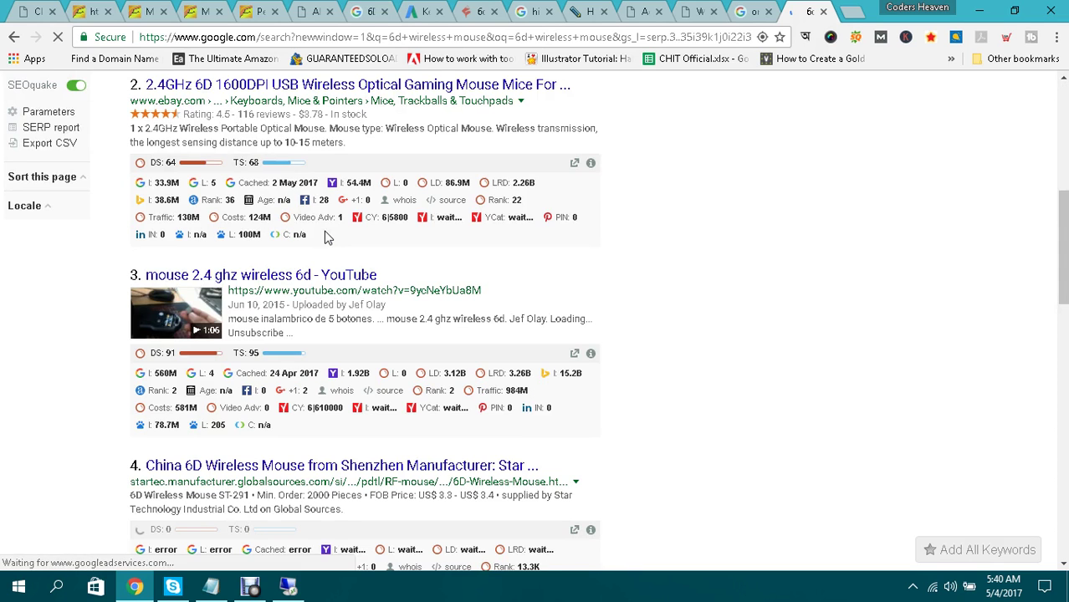
scroll(327, 238, down, 3)
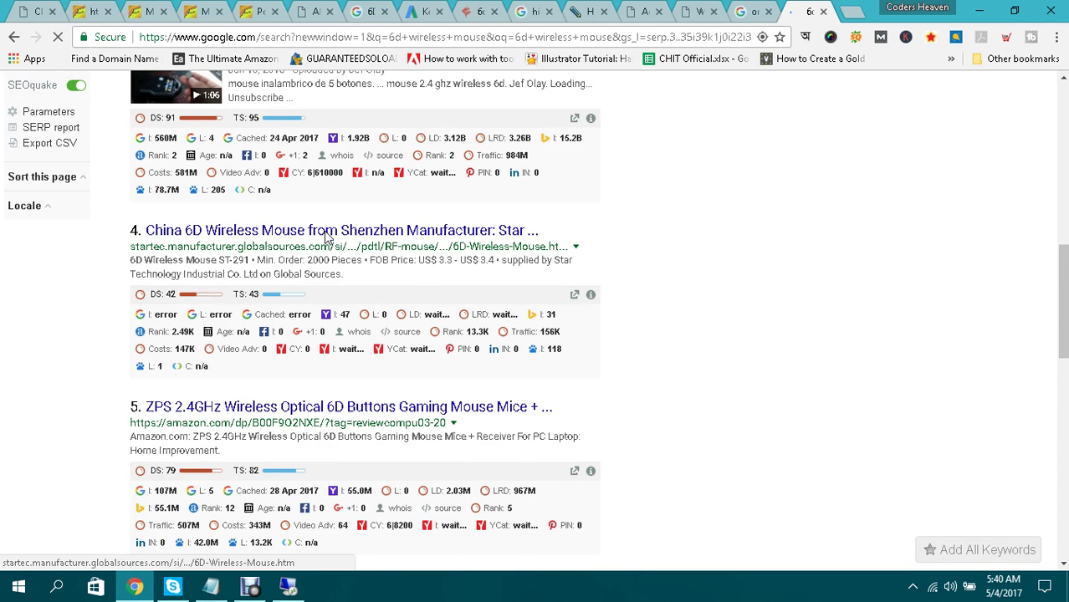
scroll(324, 231, up, 4)
scroll(324, 231, up, 5)
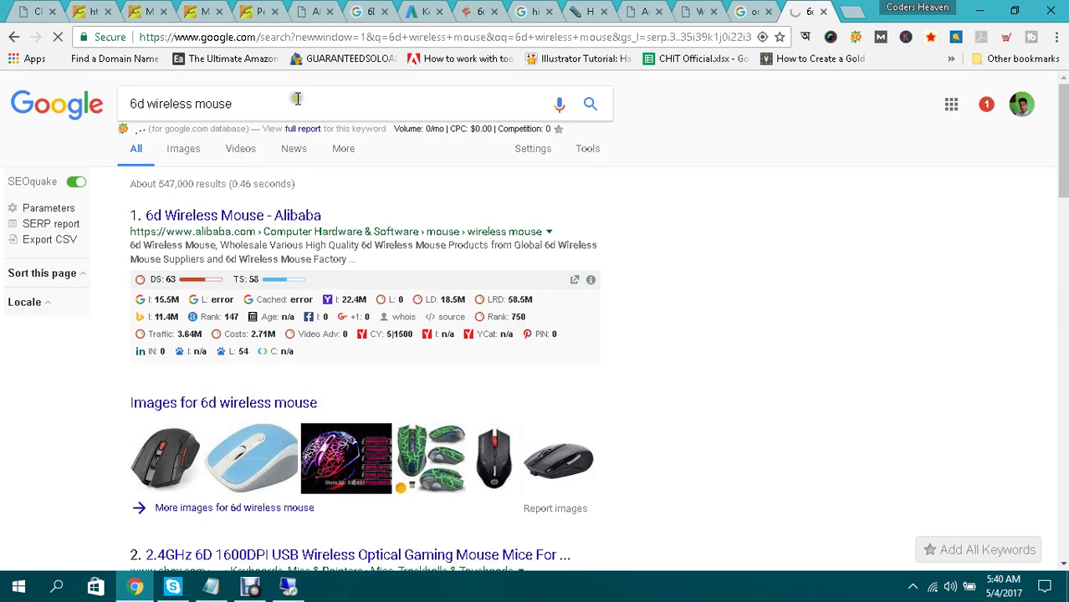
click(297, 98)
Search '6d wireless mouse reviews', browse the Banggood-led results, then go back.
text(reviews)
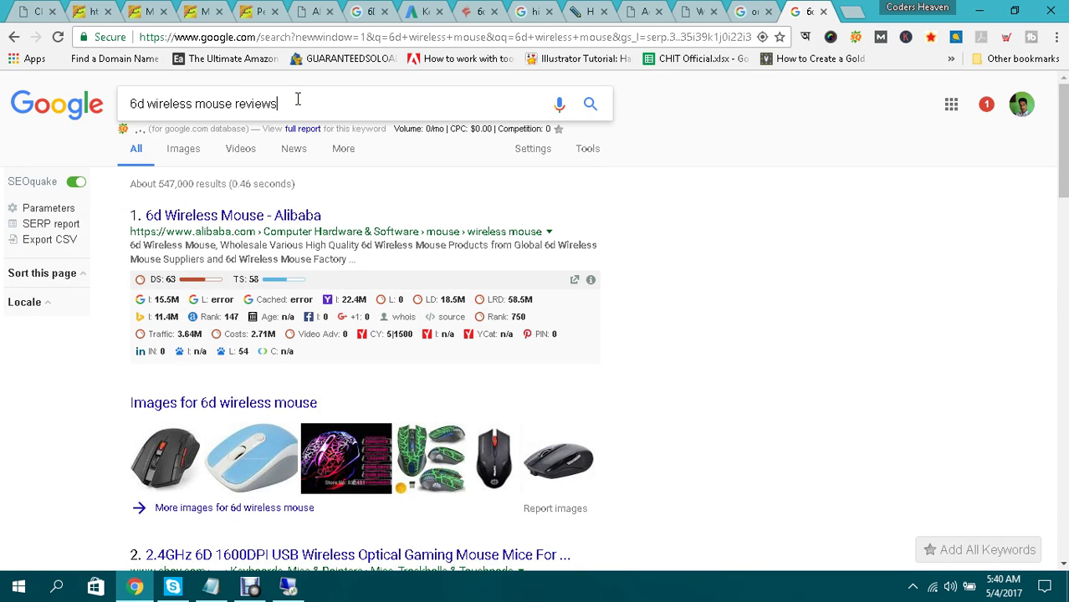
key(Return)
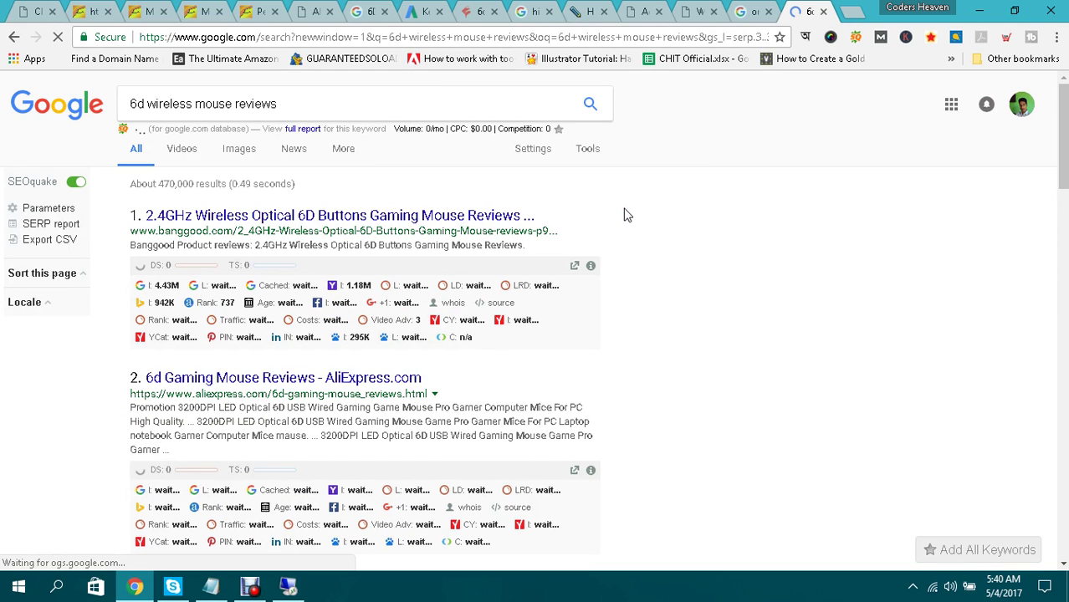
scroll(623, 215, down, 4)
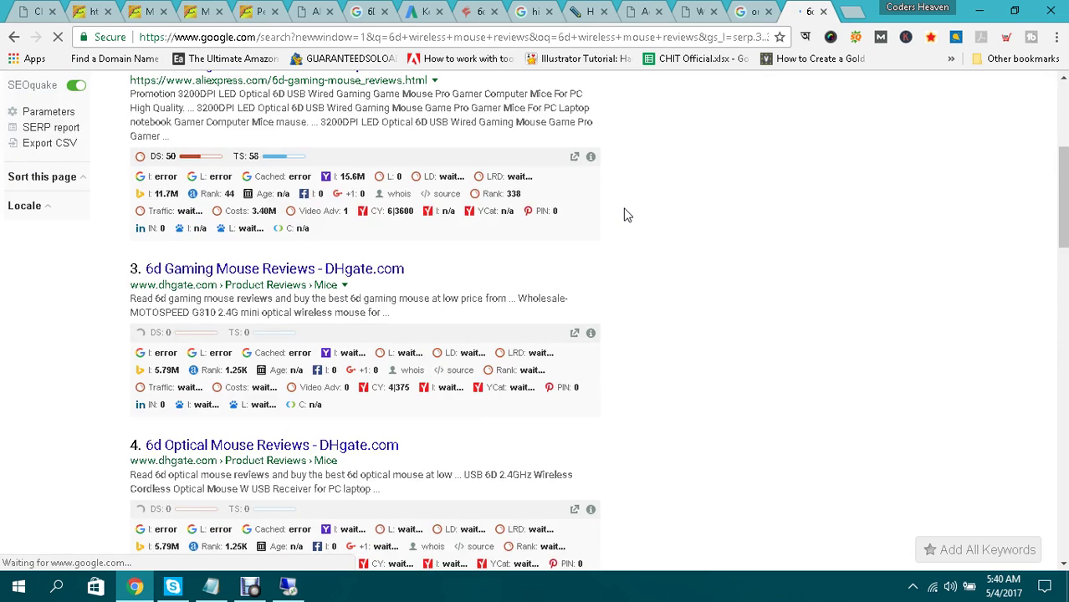
scroll(623, 215, down, 2)
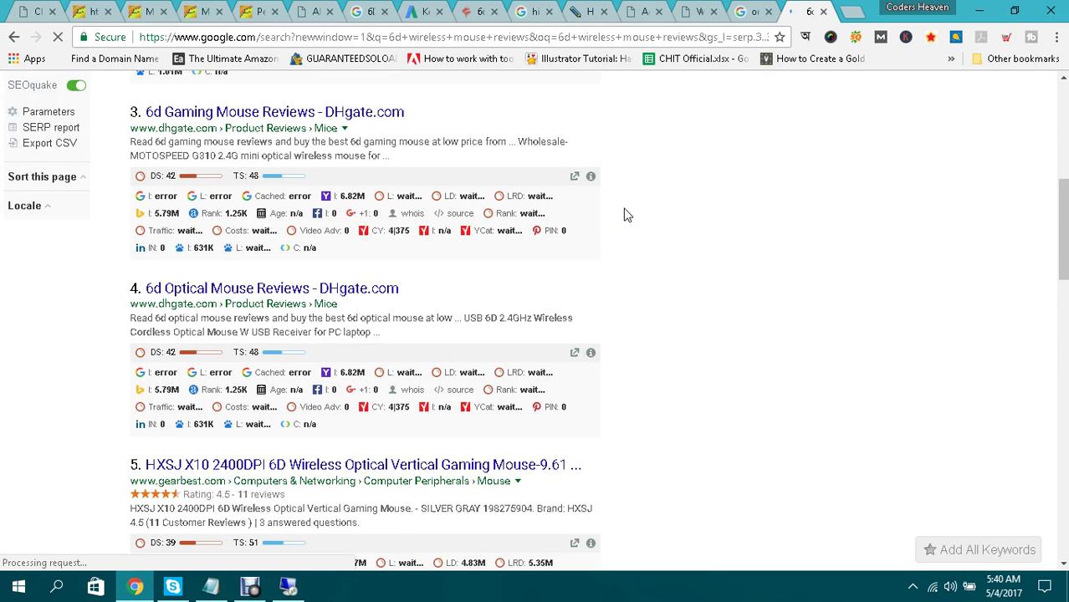
scroll(626, 215, down, 4)
scroll(627, 215, down, 2)
scroll(627, 215, up, 3)
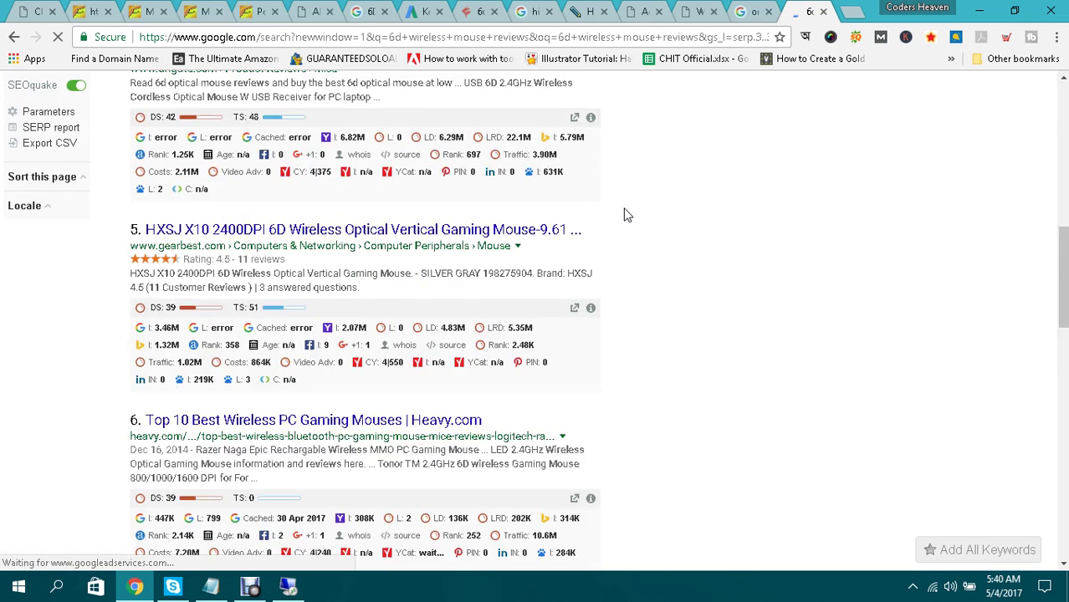
scroll(627, 215, up, 10)
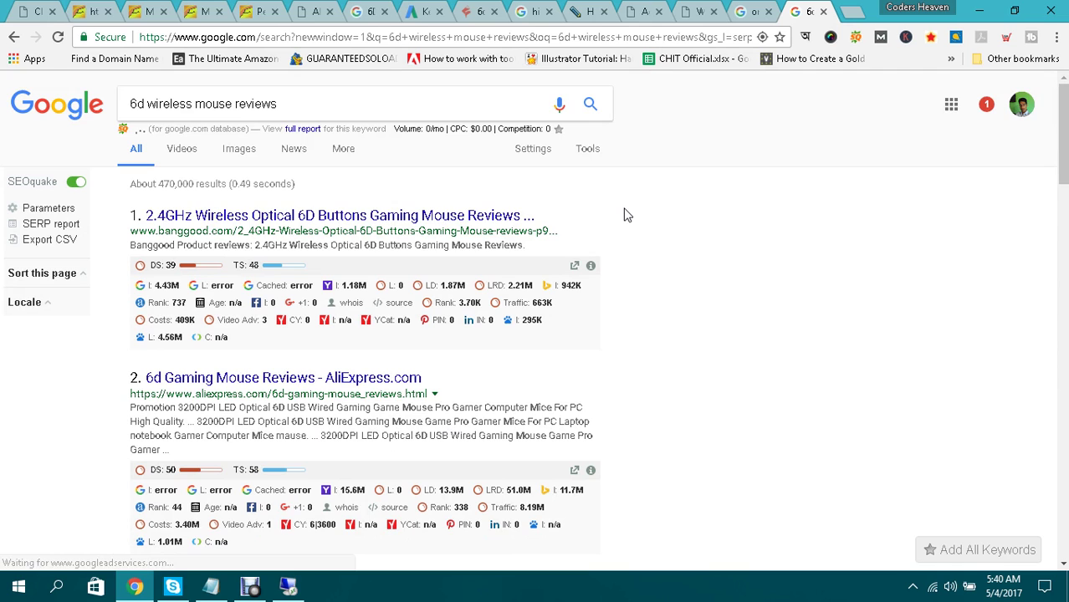
scroll(628, 215, down, 3)
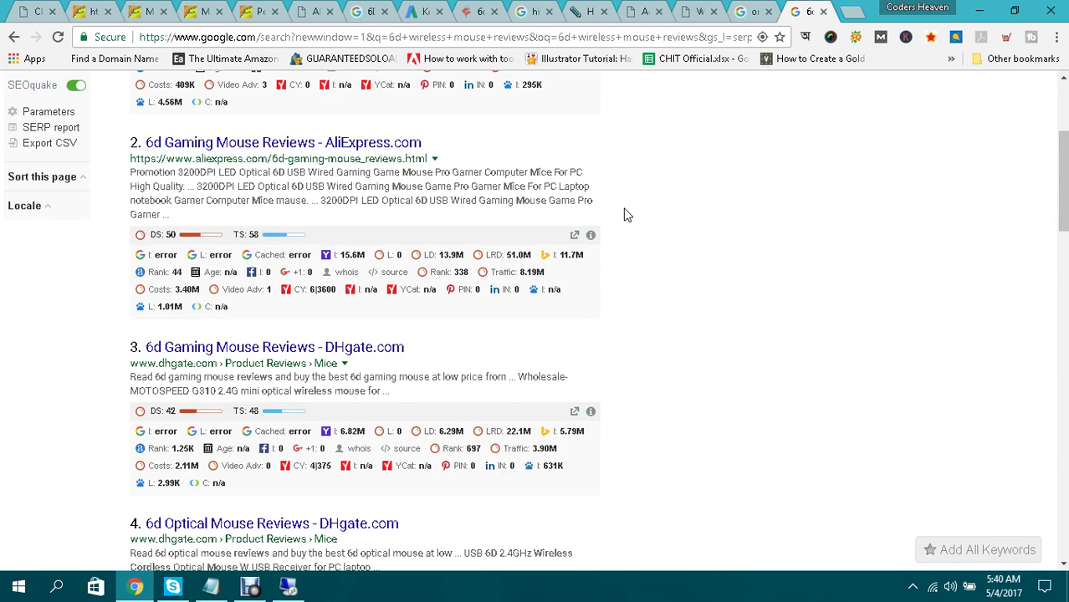
scroll(627, 215, up, 3)
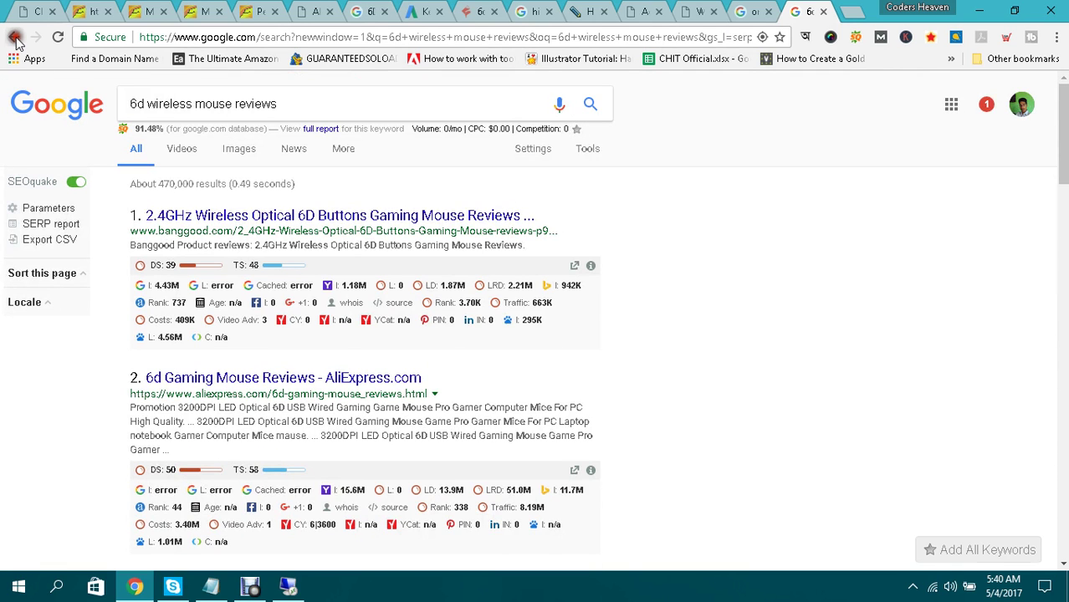
click(15, 39)
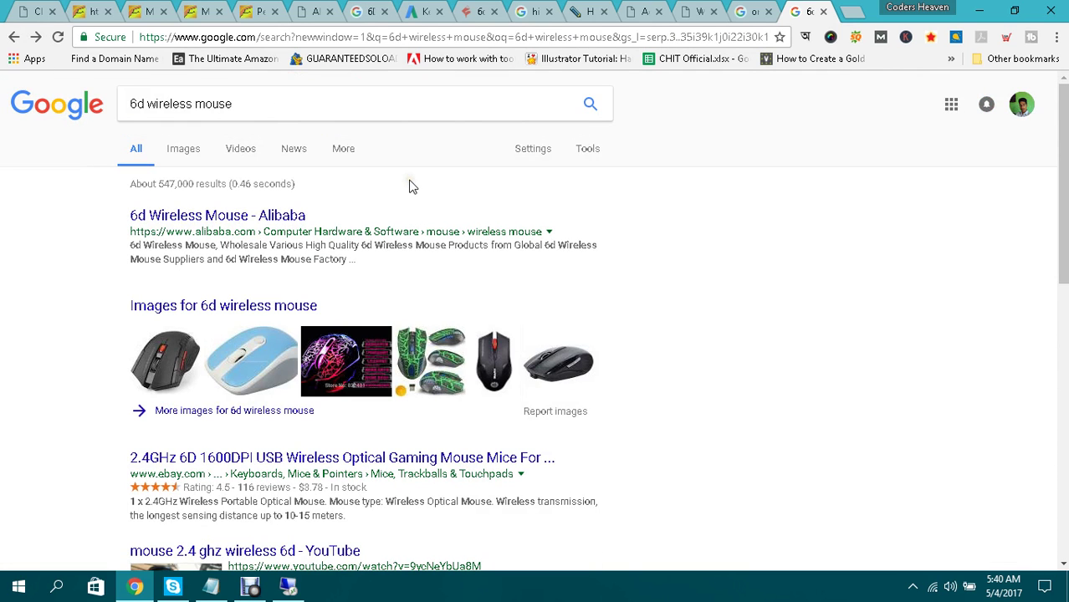